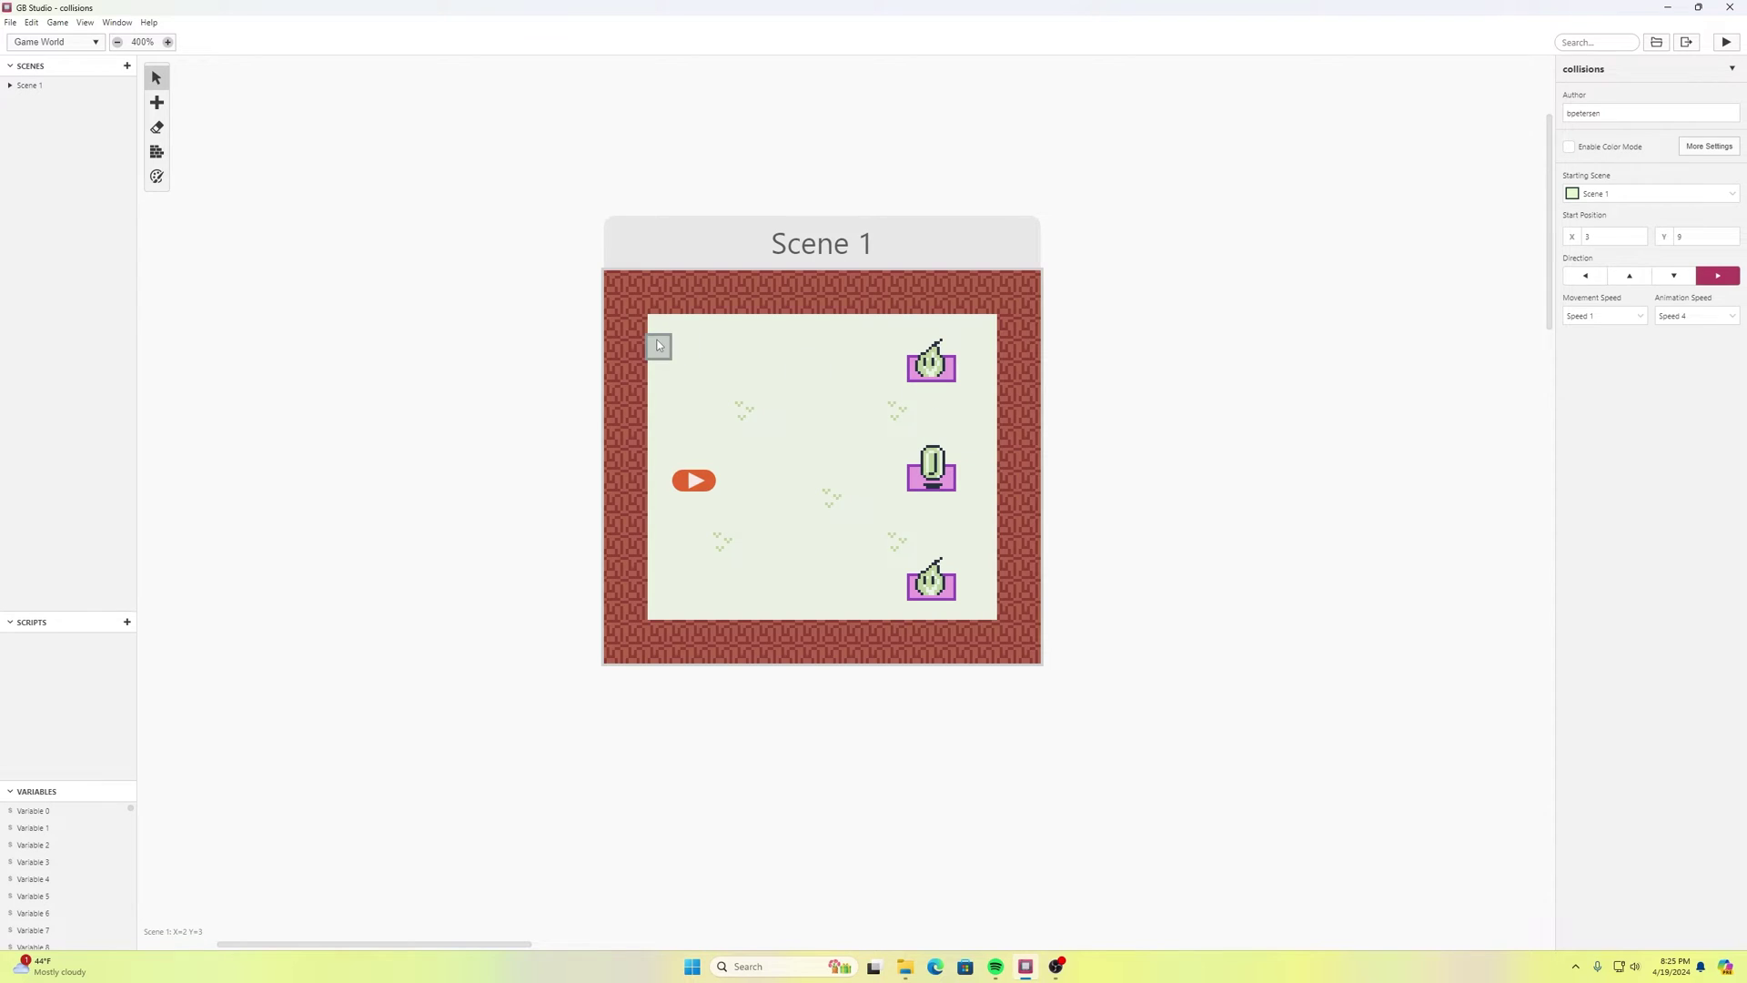
# - Playtest the game by moving the player around the scene and into the actors, and close the game window
pyautogui.click(1727, 42)
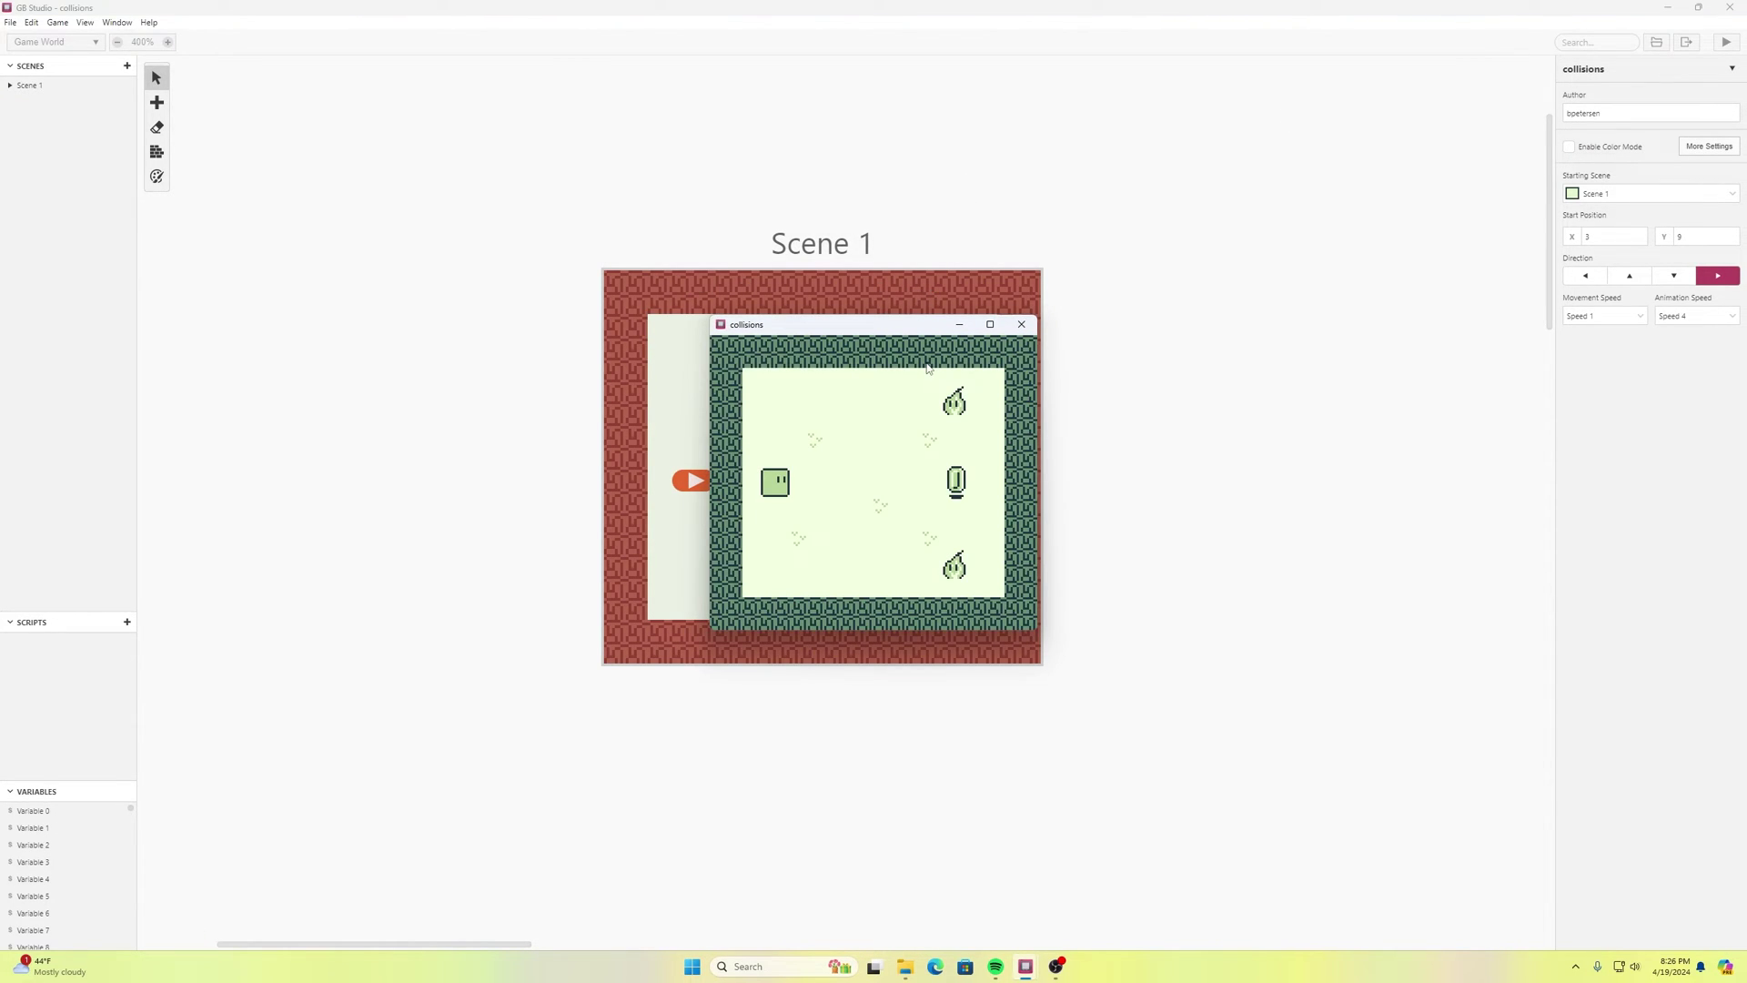
pyautogui.press('Right')
pyautogui.press('Down')
pyautogui.press('Left')
pyautogui.press('Up')
pyautogui.press('Right')
pyautogui.press('Left')
pyautogui.press('Left')
pyautogui.press('Left')
pyautogui.press('Left')
pyautogui.press('Left')
pyautogui.press('Left')
pyautogui.press('Left')
pyautogui.press('Left')
pyautogui.press('Left')
pyautogui.press('Left')
pyautogui.click(1021, 324)
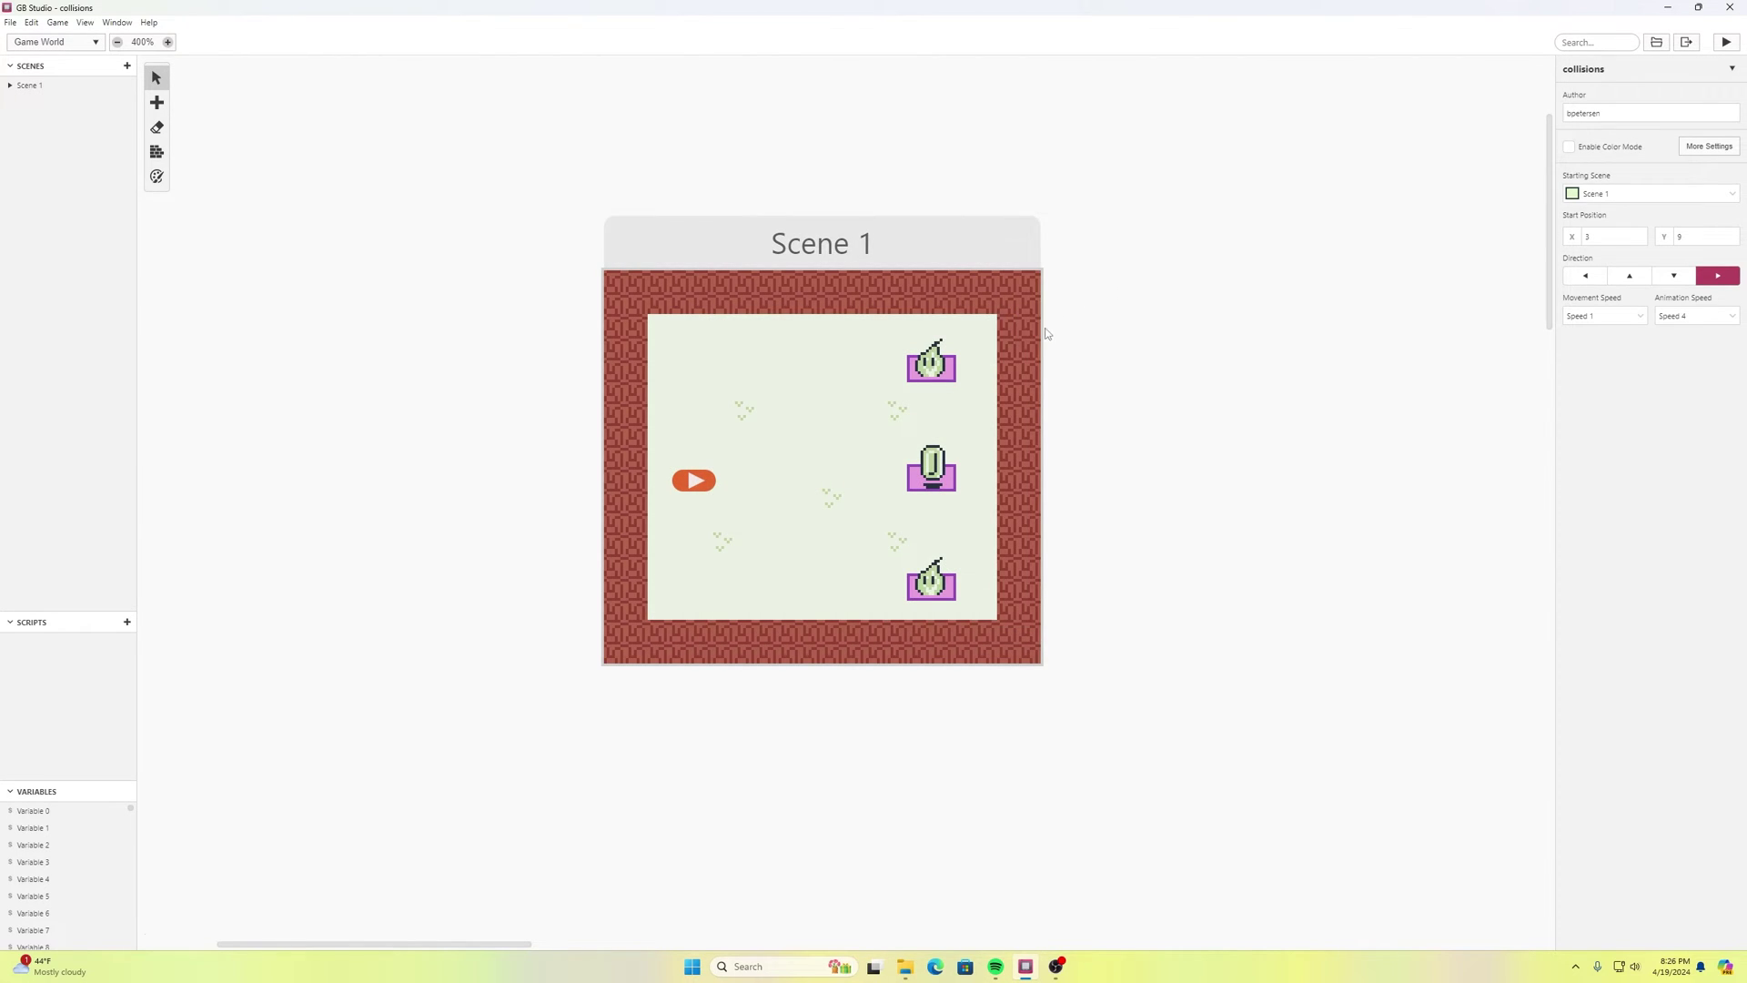
# - Assign the coin actor in Scene 1 to collision group 1
pyautogui.click(871, 392)
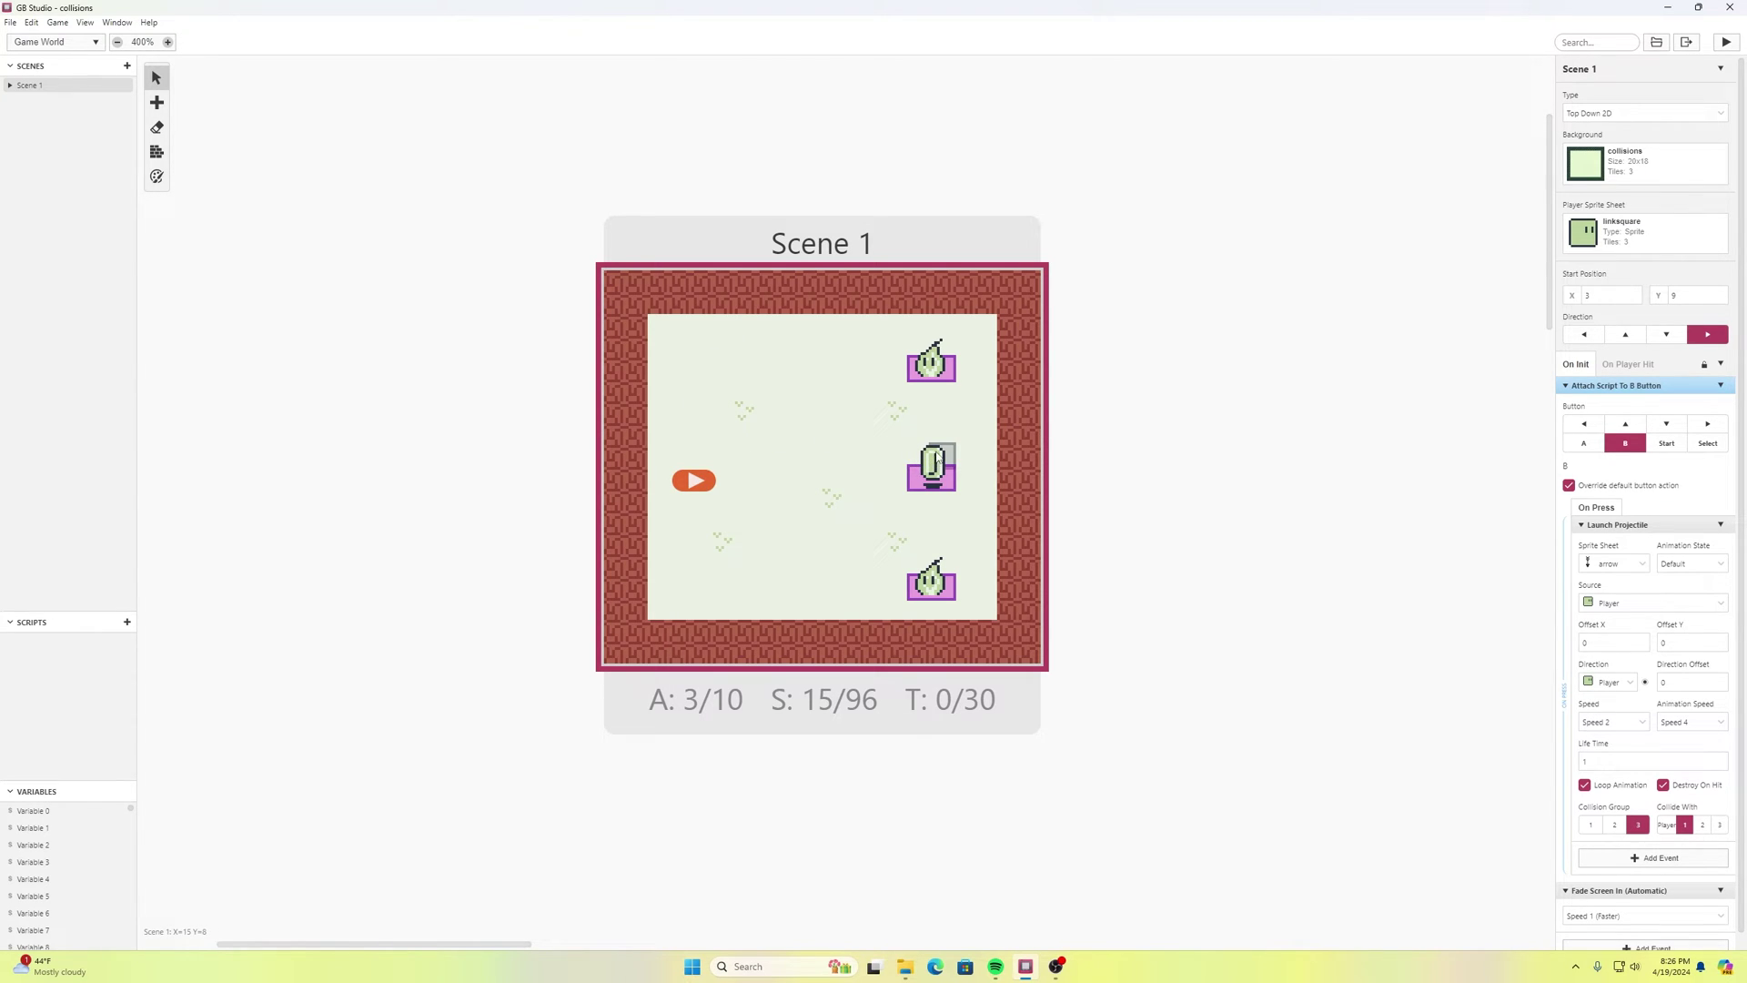
pyautogui.click(940, 469)
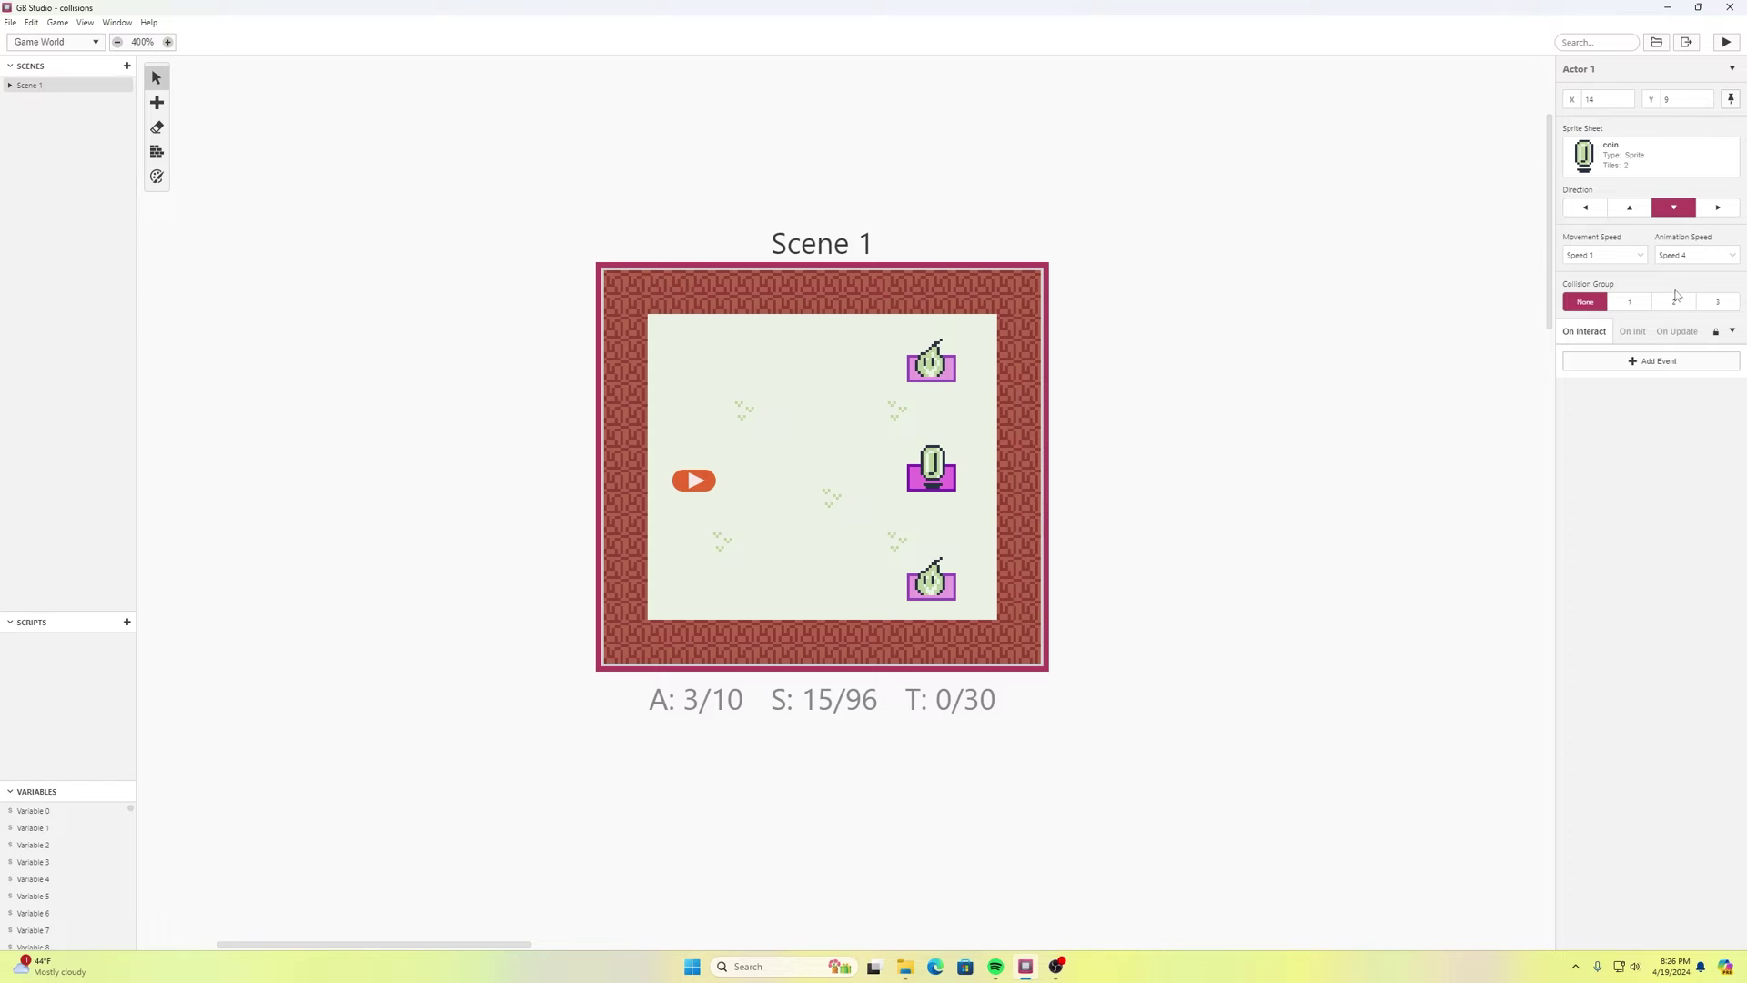
pyautogui.click(1629, 304)
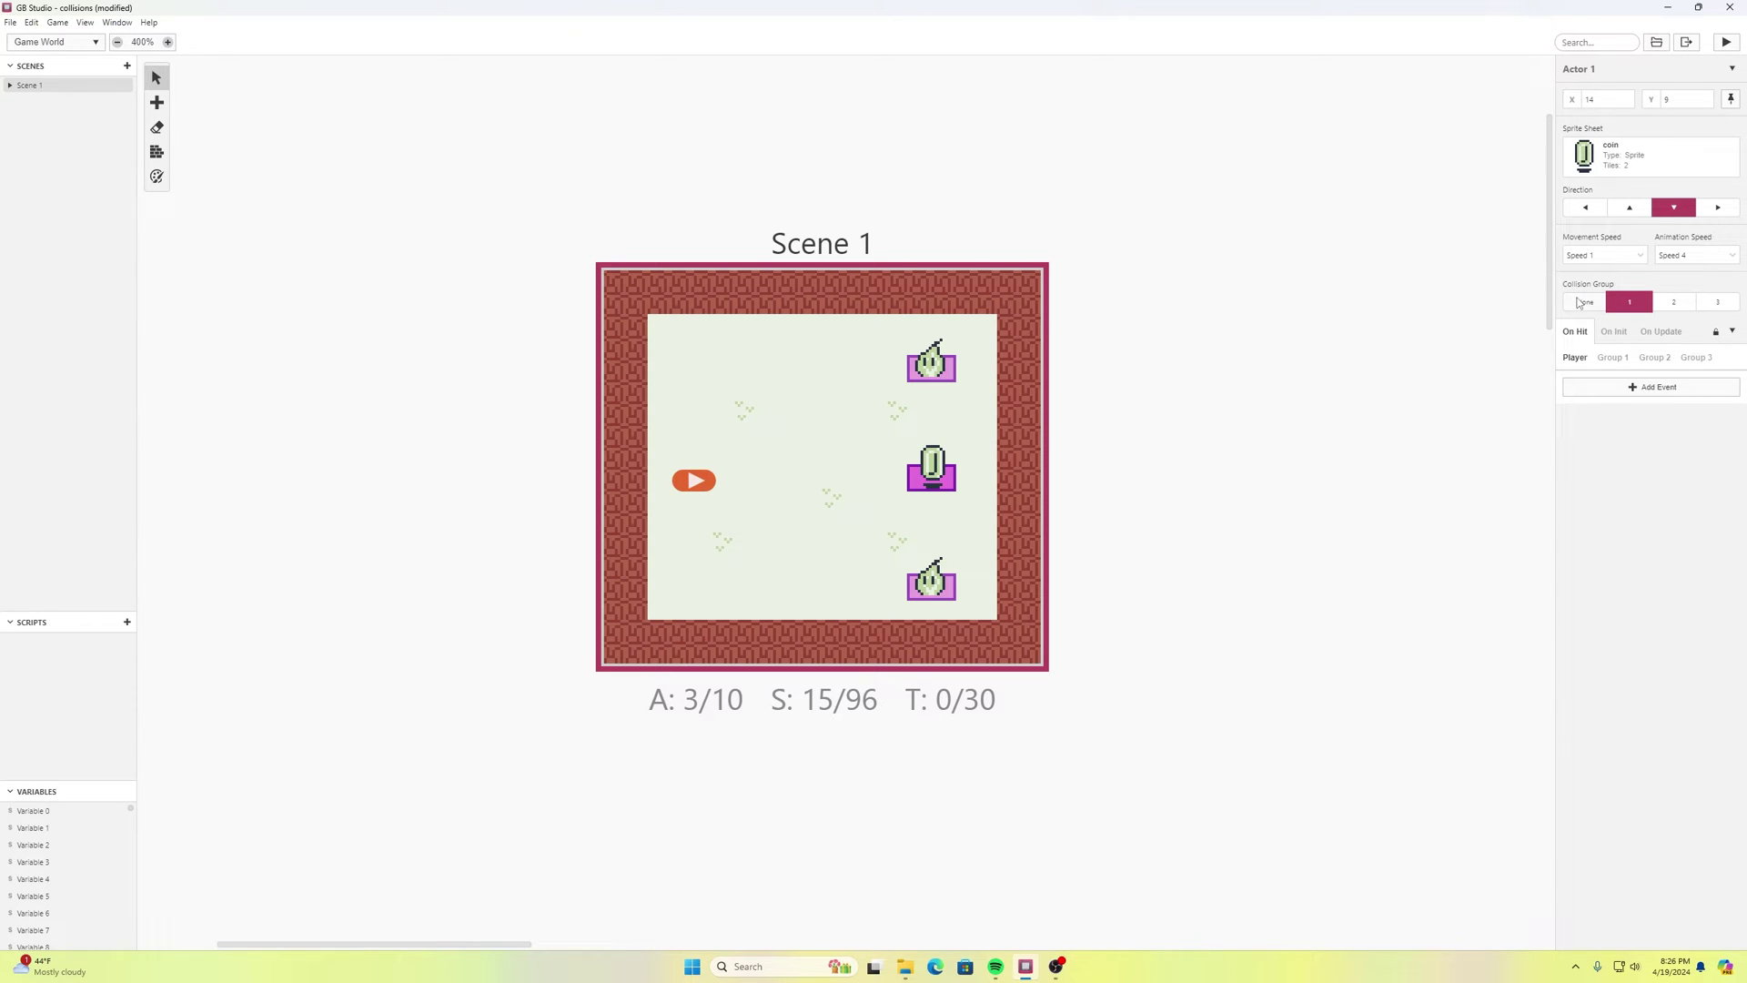
pyautogui.click(1588, 302)
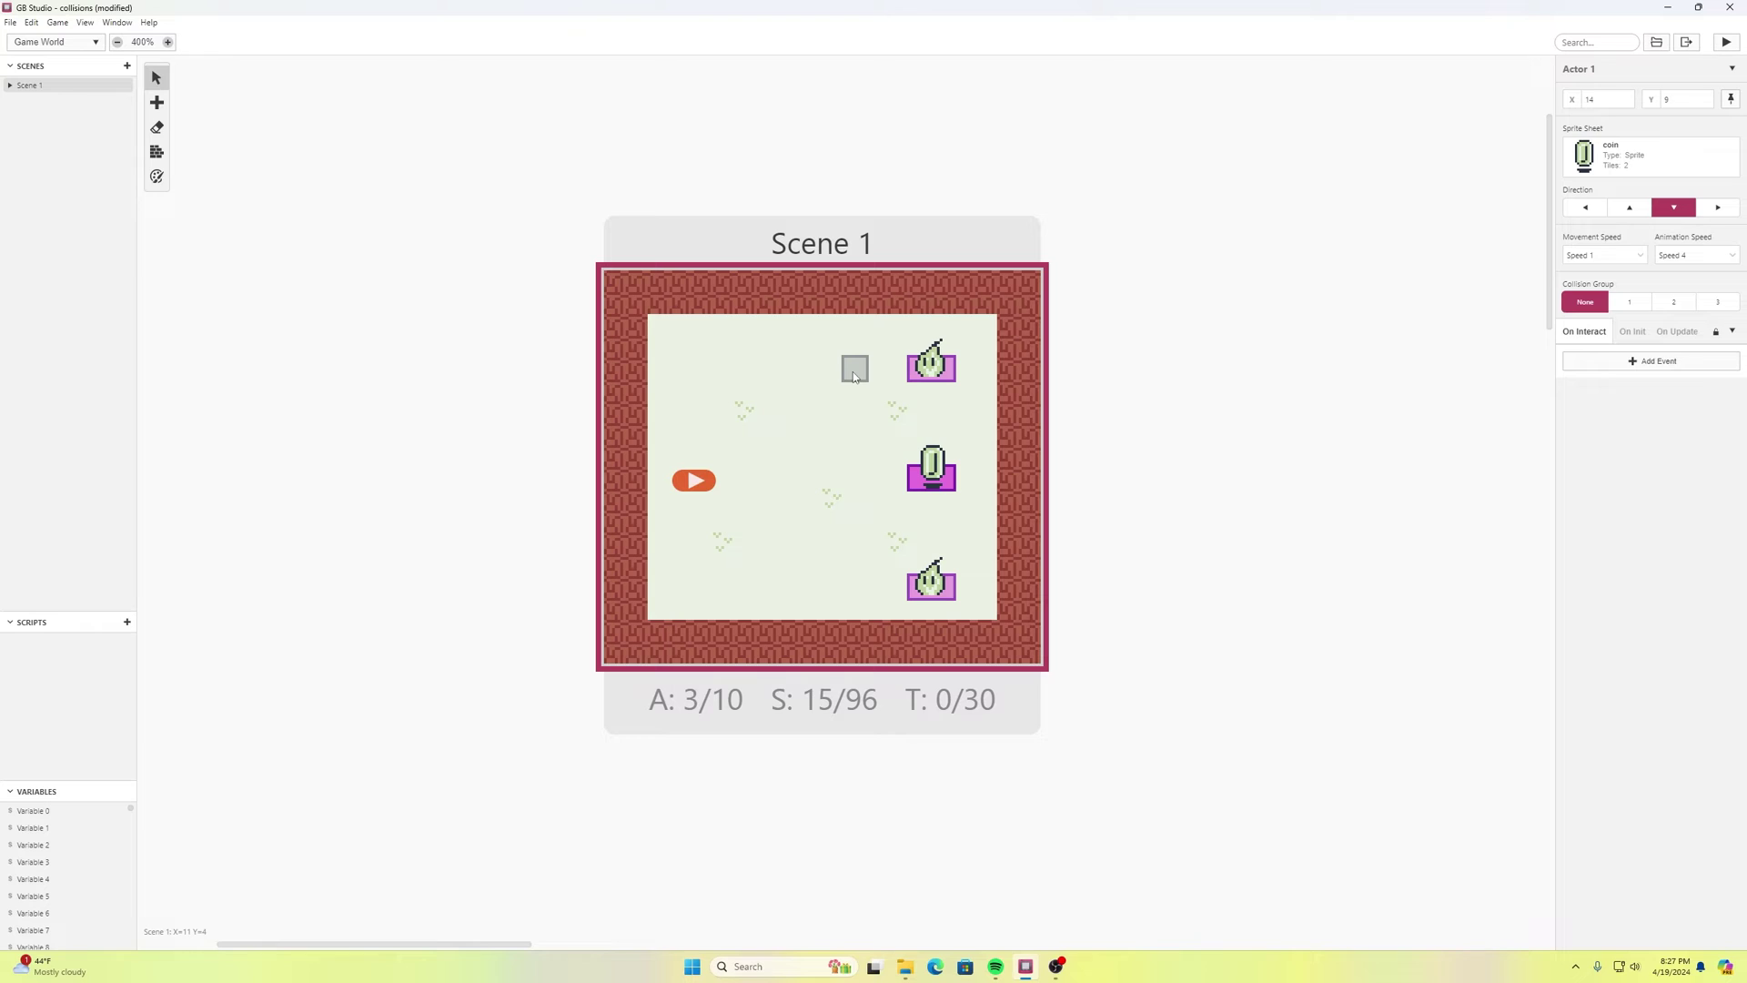
pyautogui.click(1626, 303)
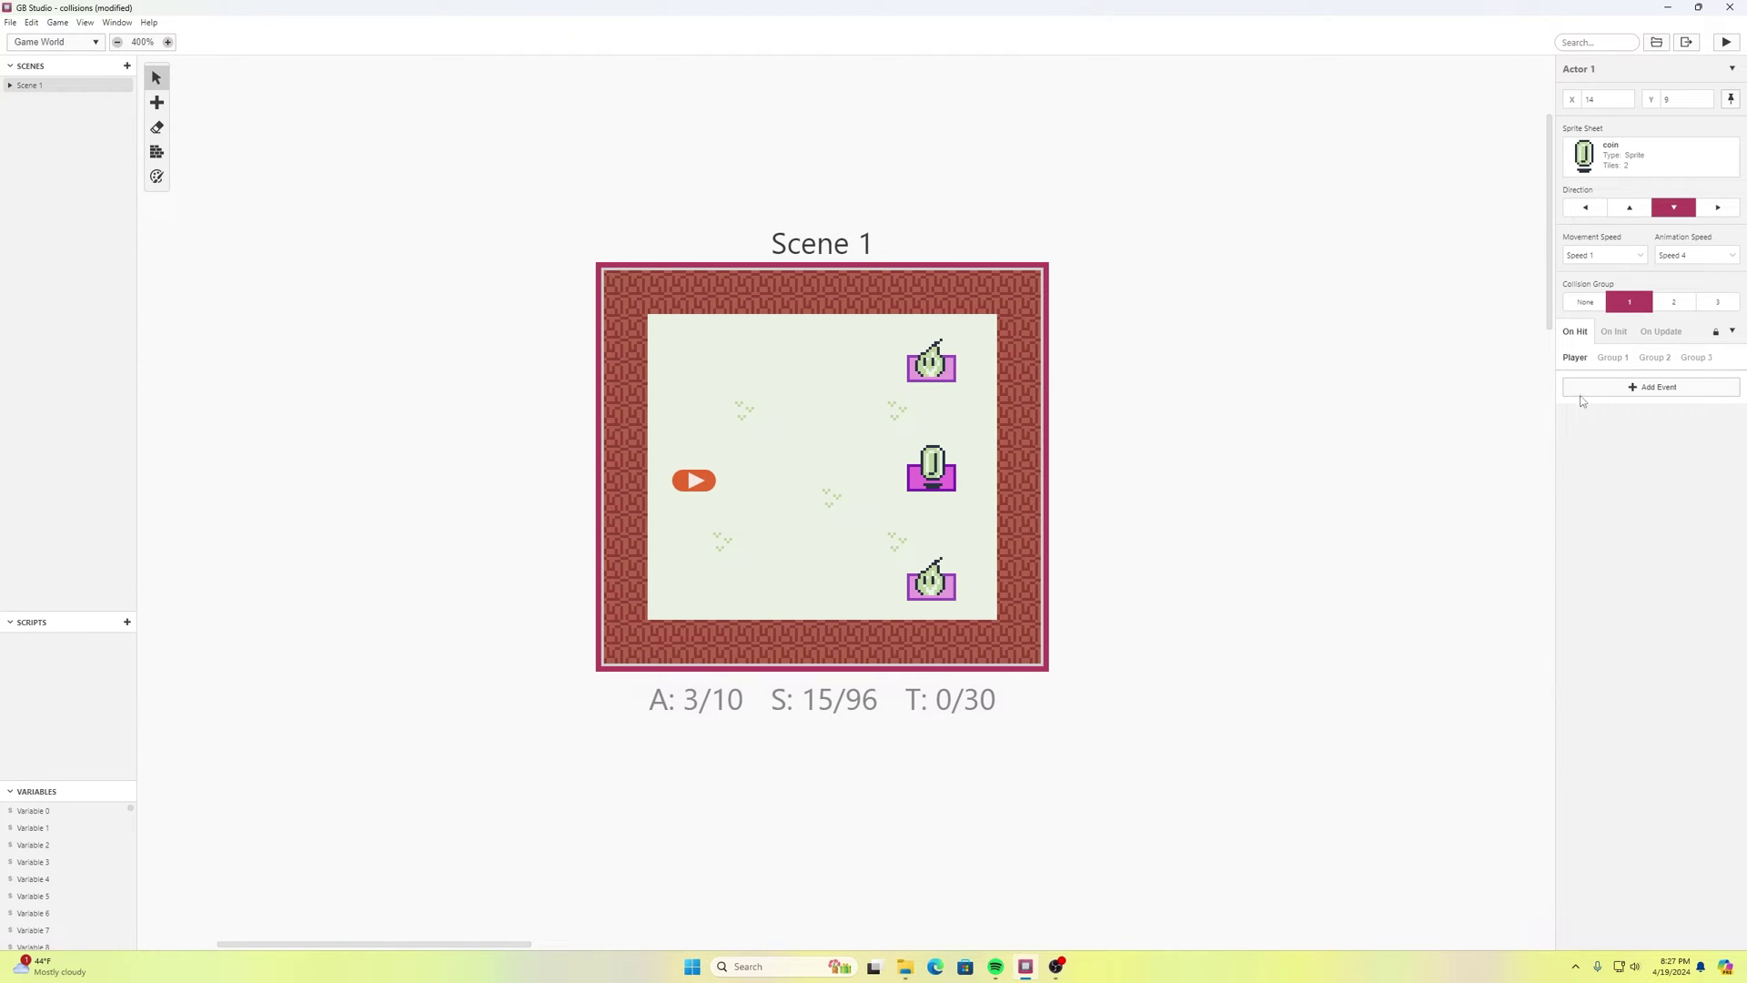
# - Add a Display Dialogue event reading "You got a coin." to the coin actor's On Hit script for Player
pyautogui.click(1641, 391)
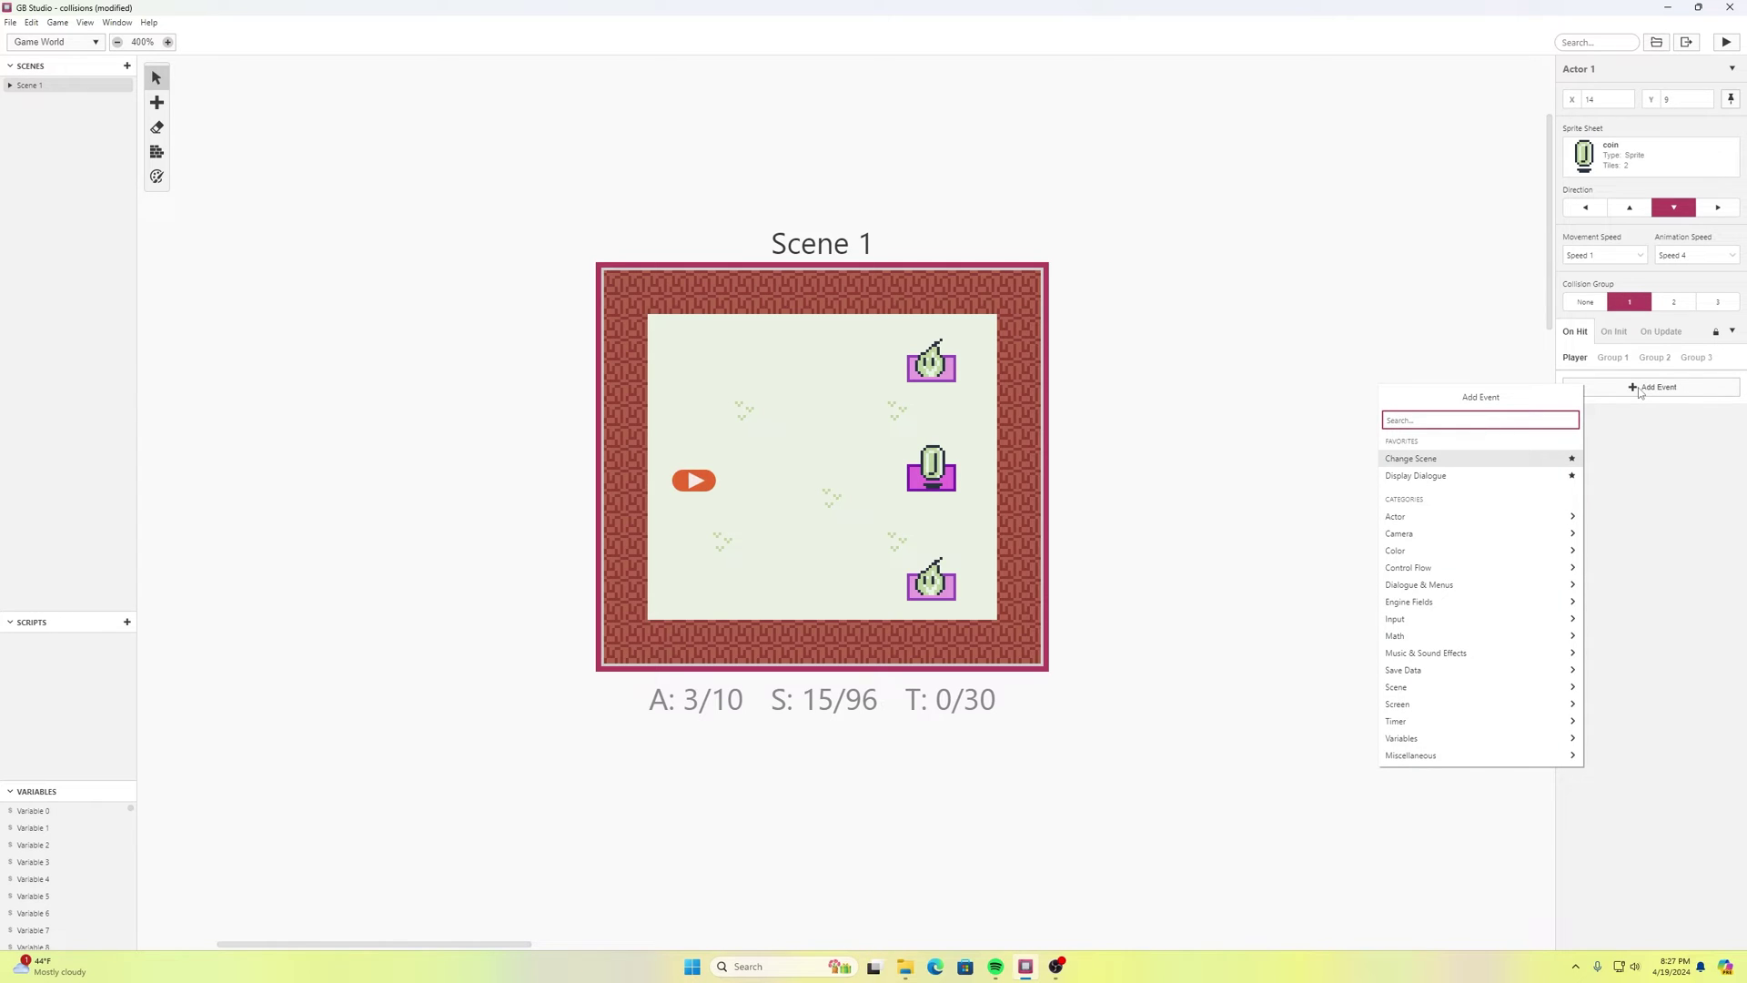
pyautogui.write('display')
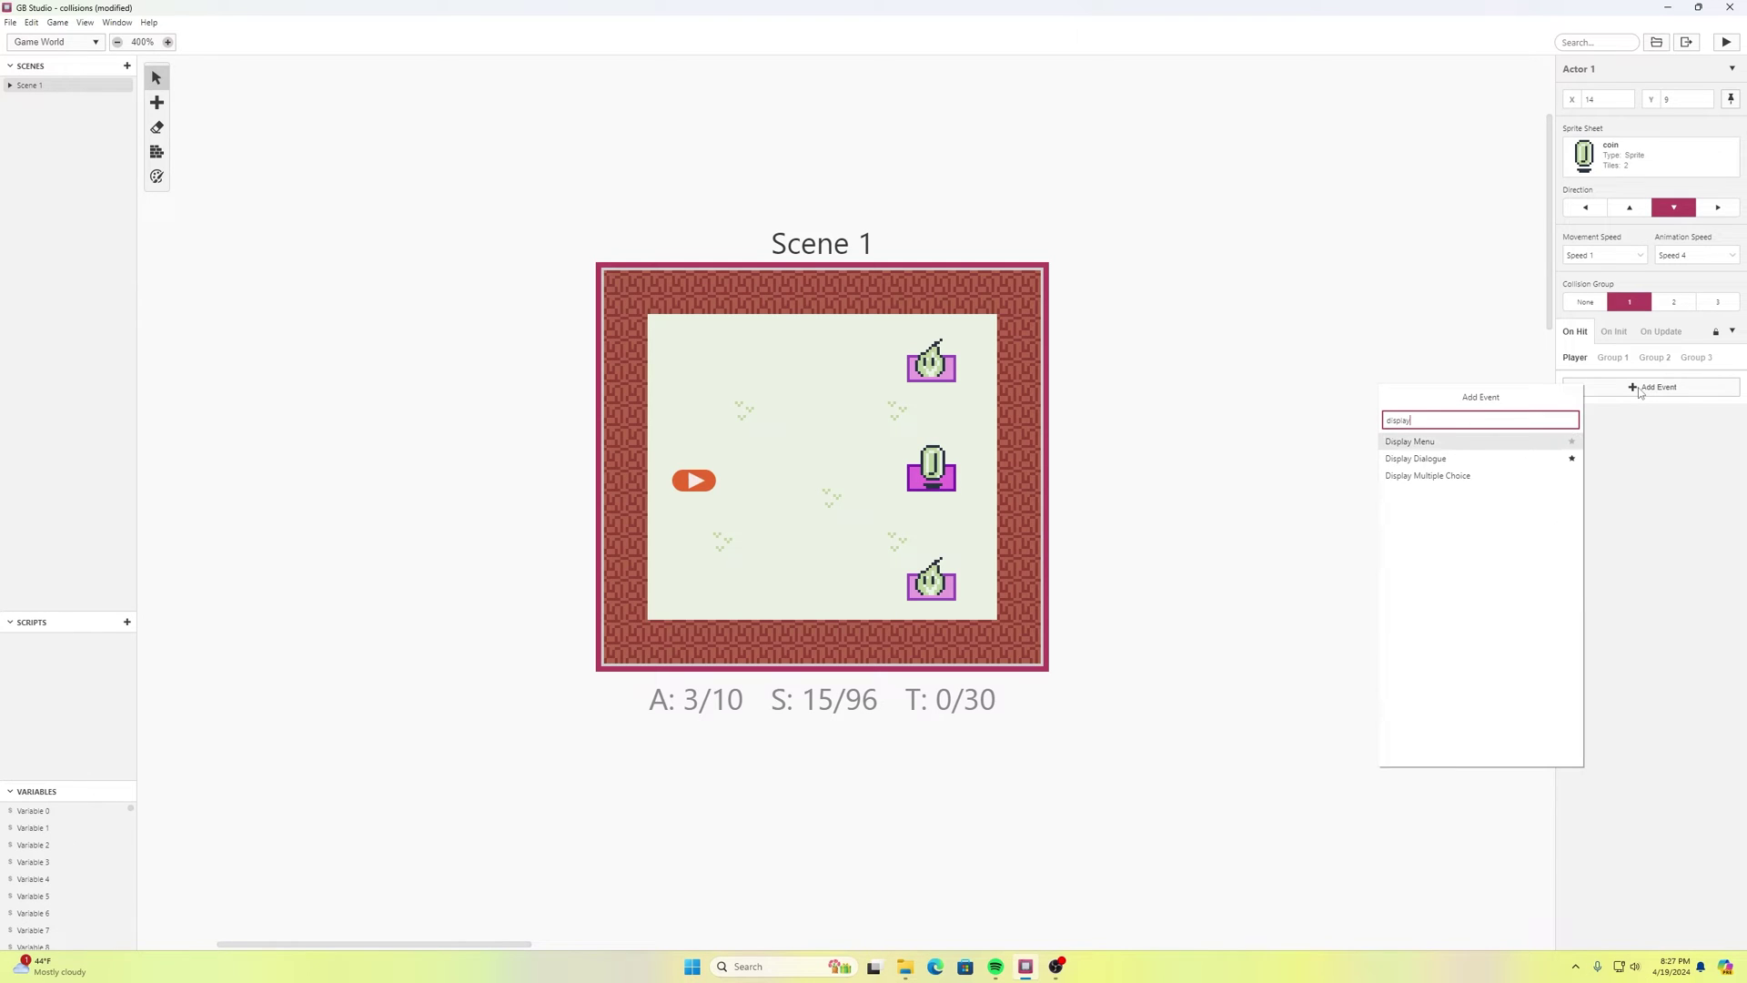
pyautogui.click(1456, 459)
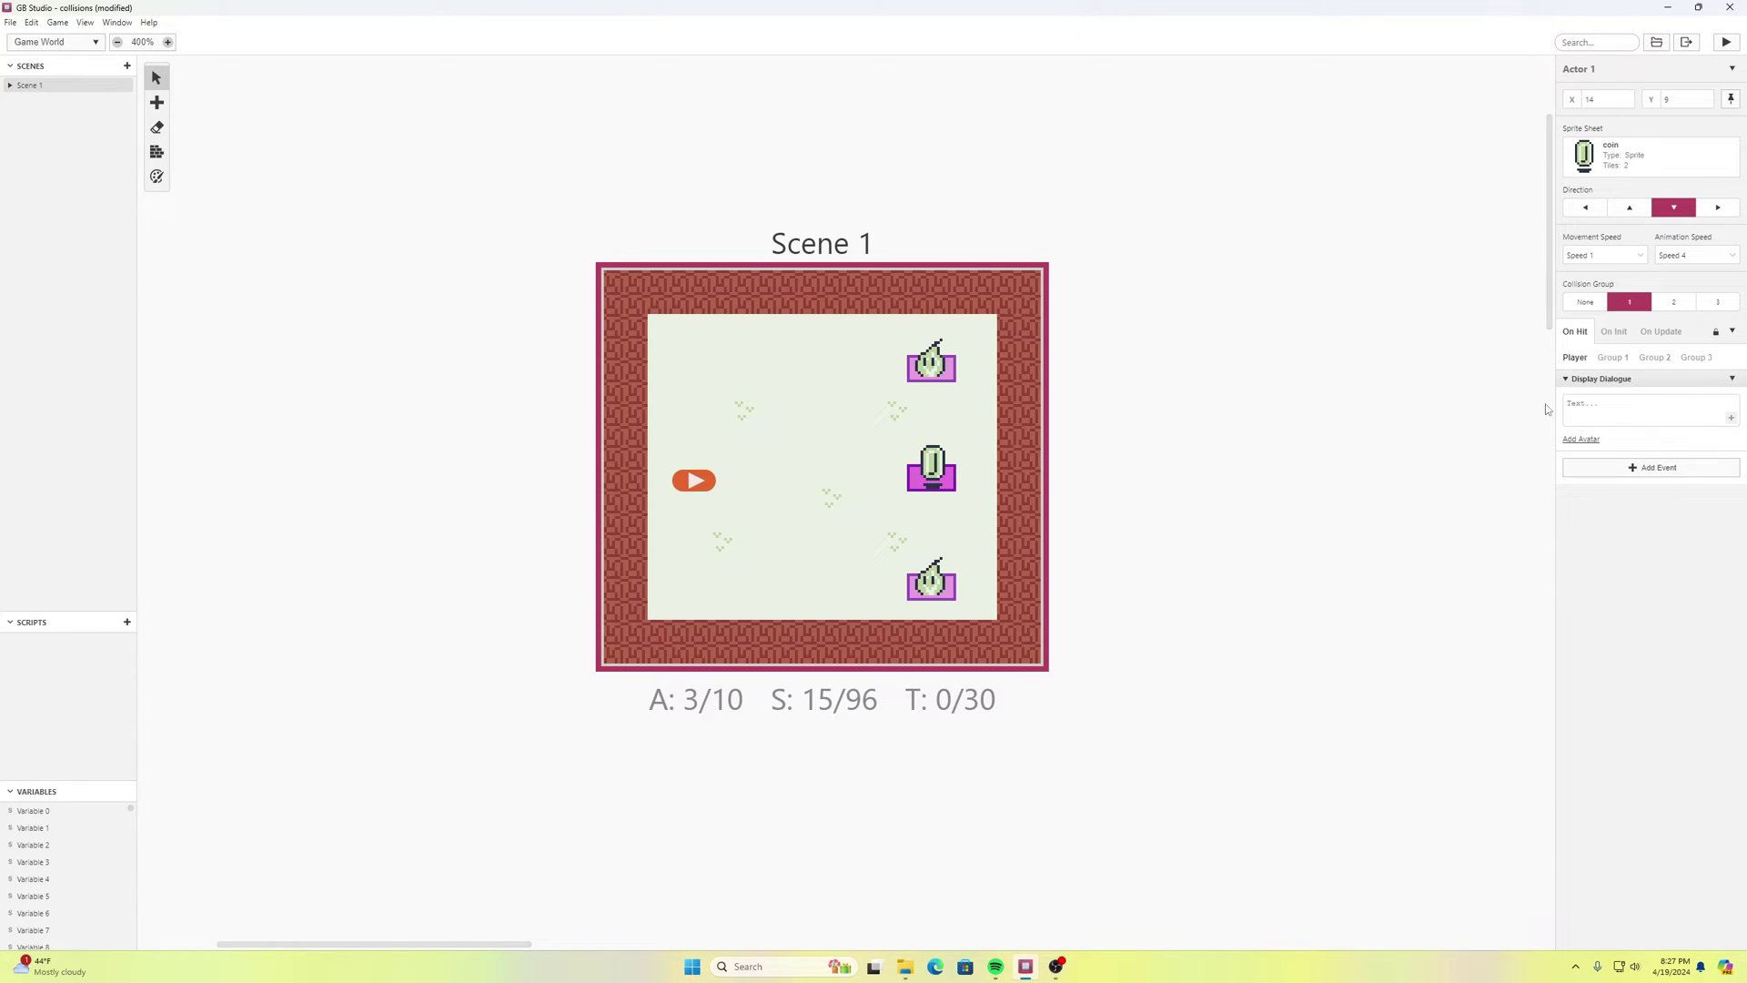
pyautogui.click(1585, 408)
pyautogui.write('You got ')
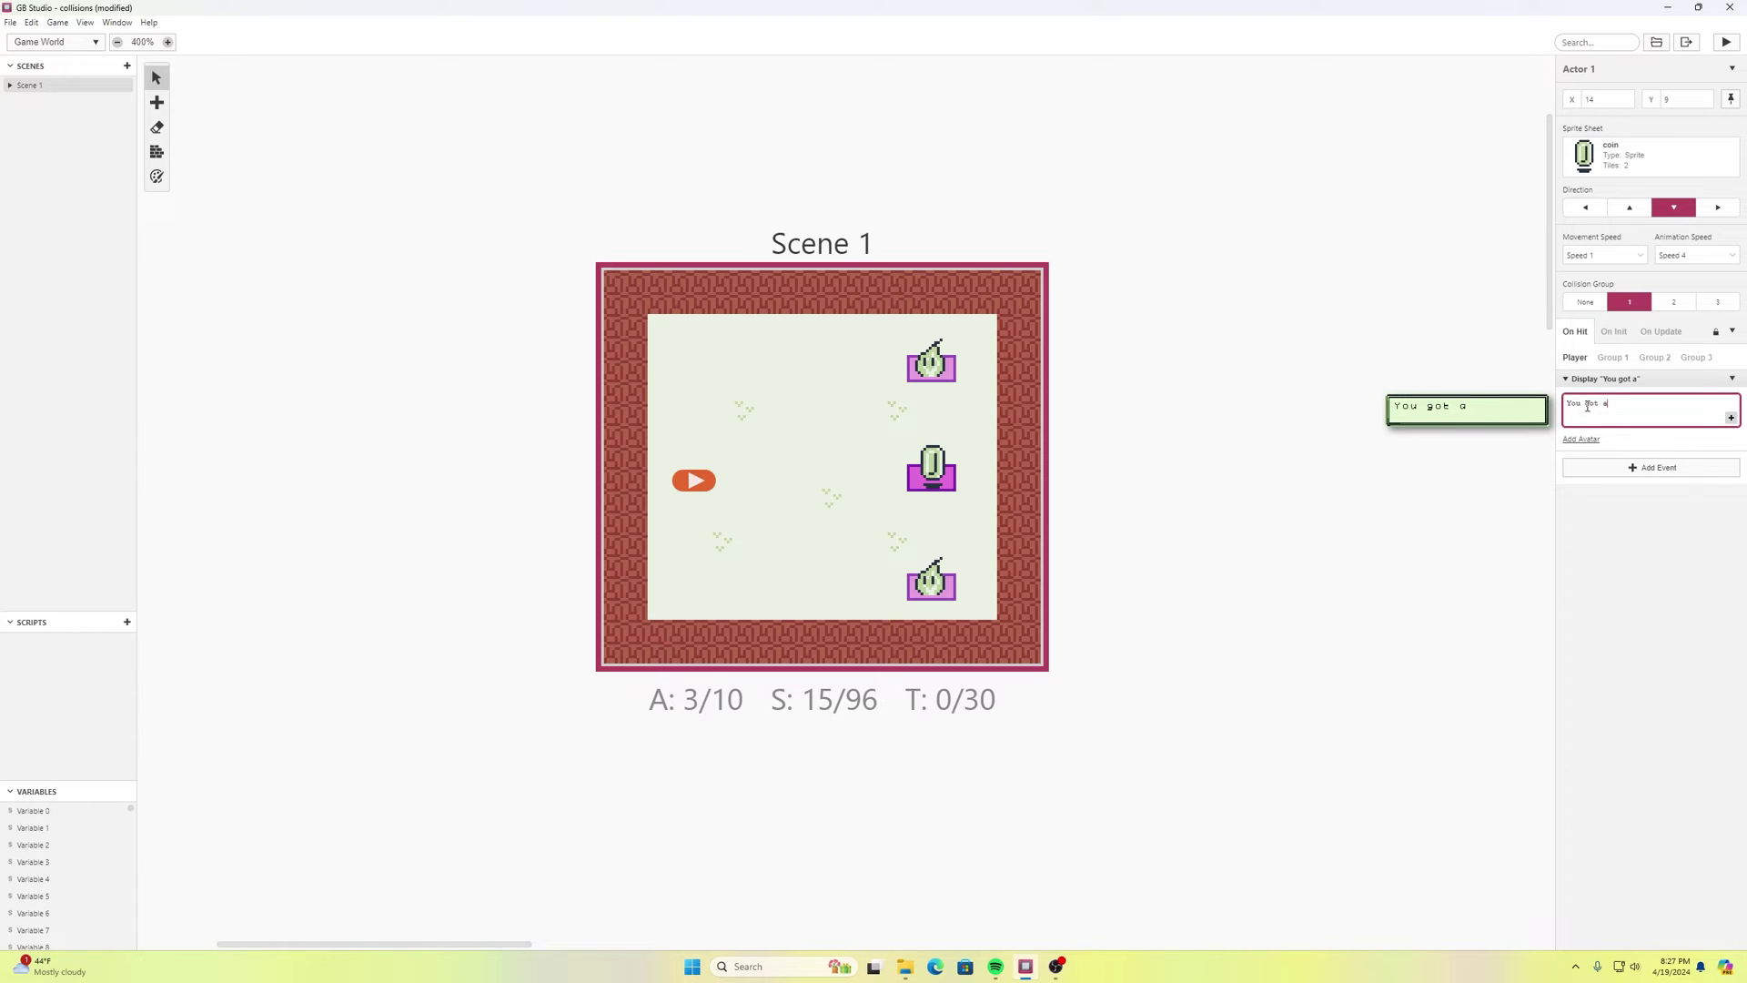
pyautogui.write('a coin.')
pyautogui.click(1621, 437)
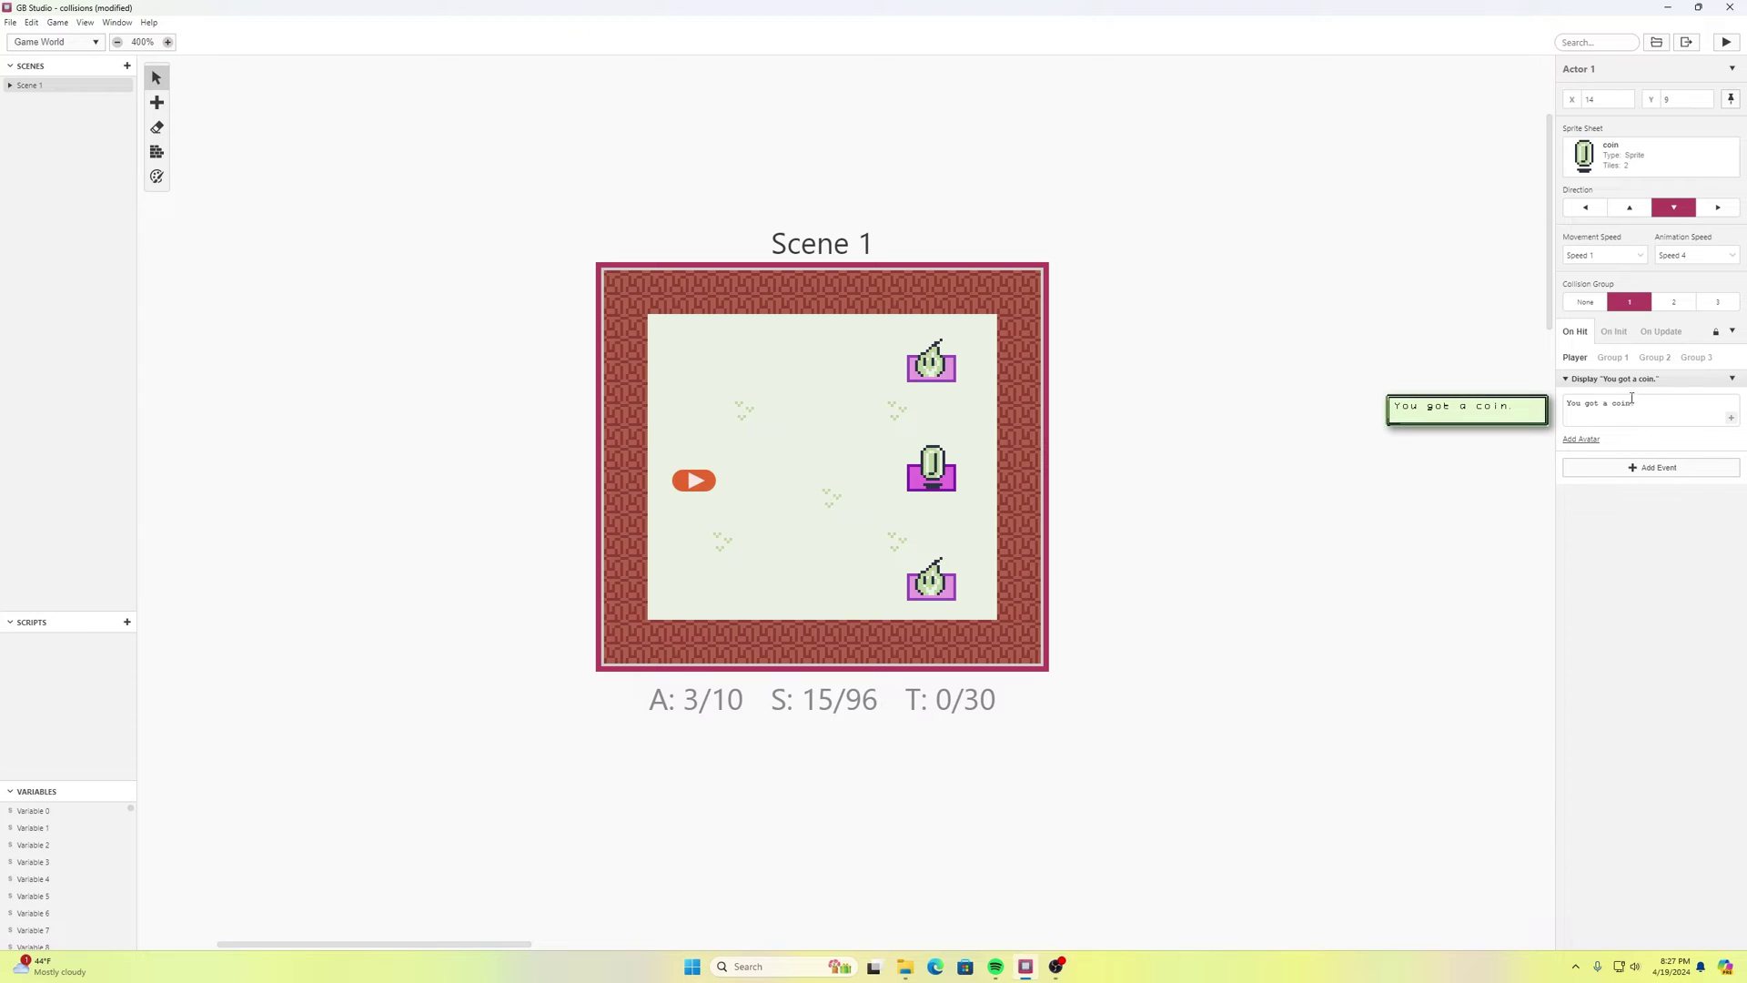
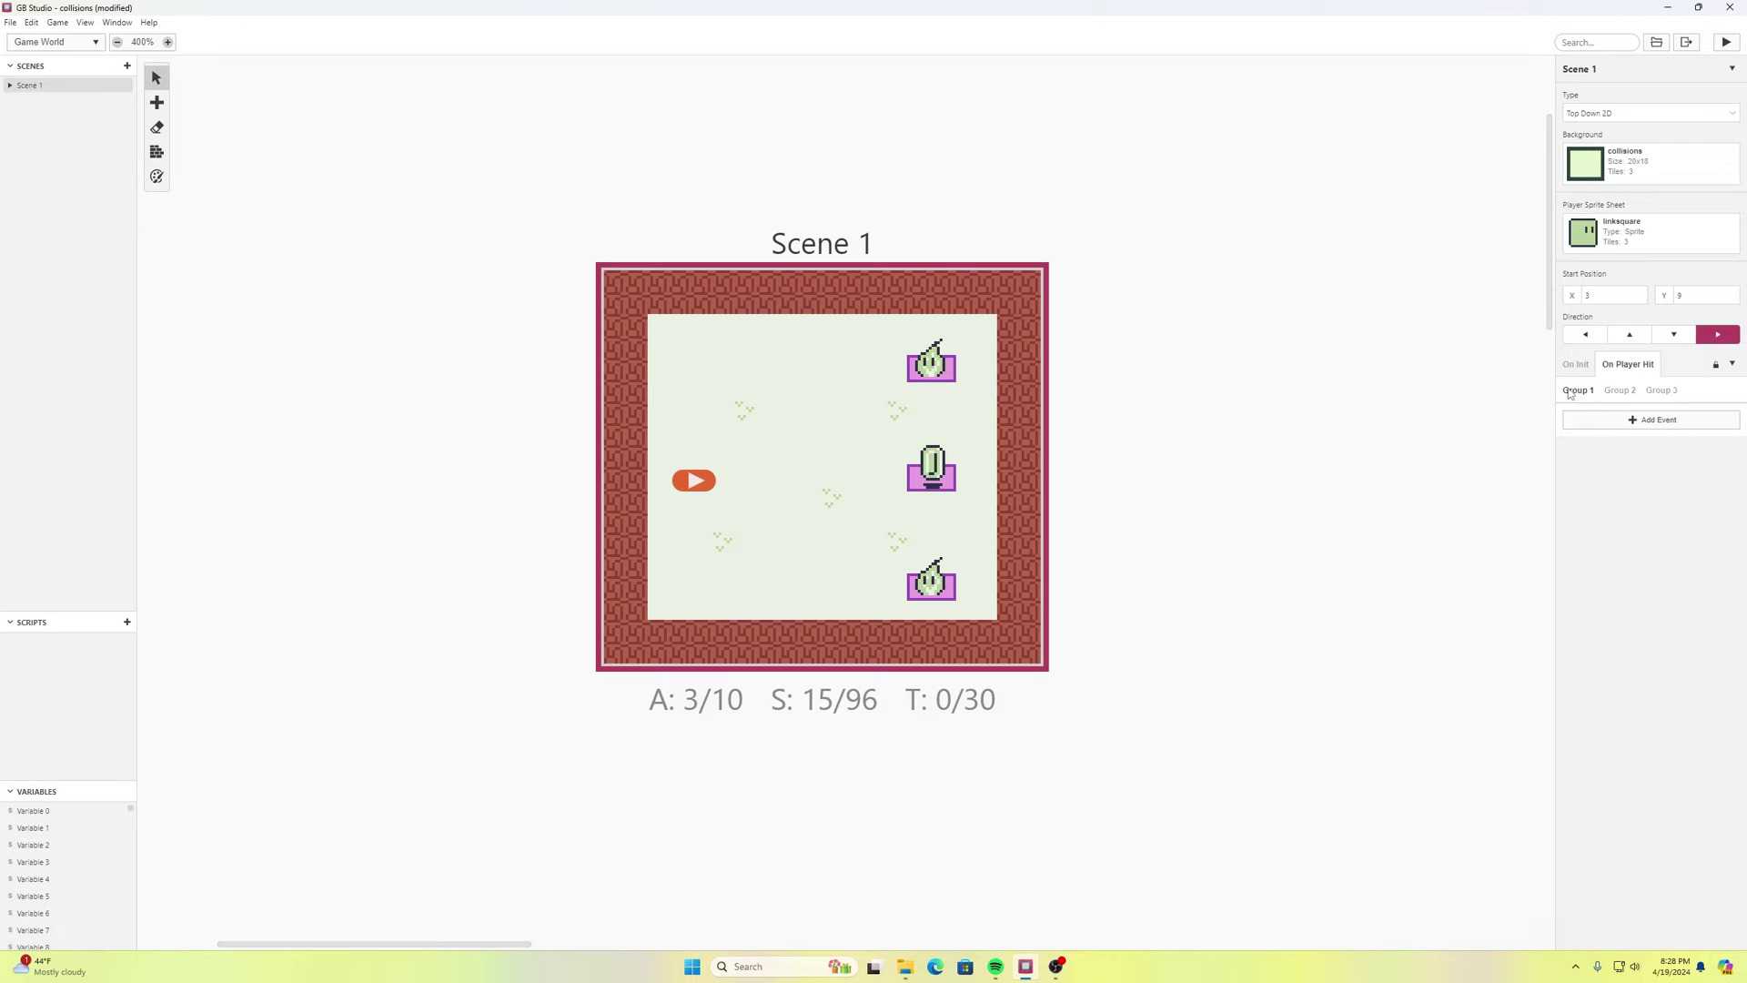
# - Add a Display Dialogue event reading "You got a coin!" to Scene 1's On Player Hit script for Group 1
pyautogui.click(1638, 419)
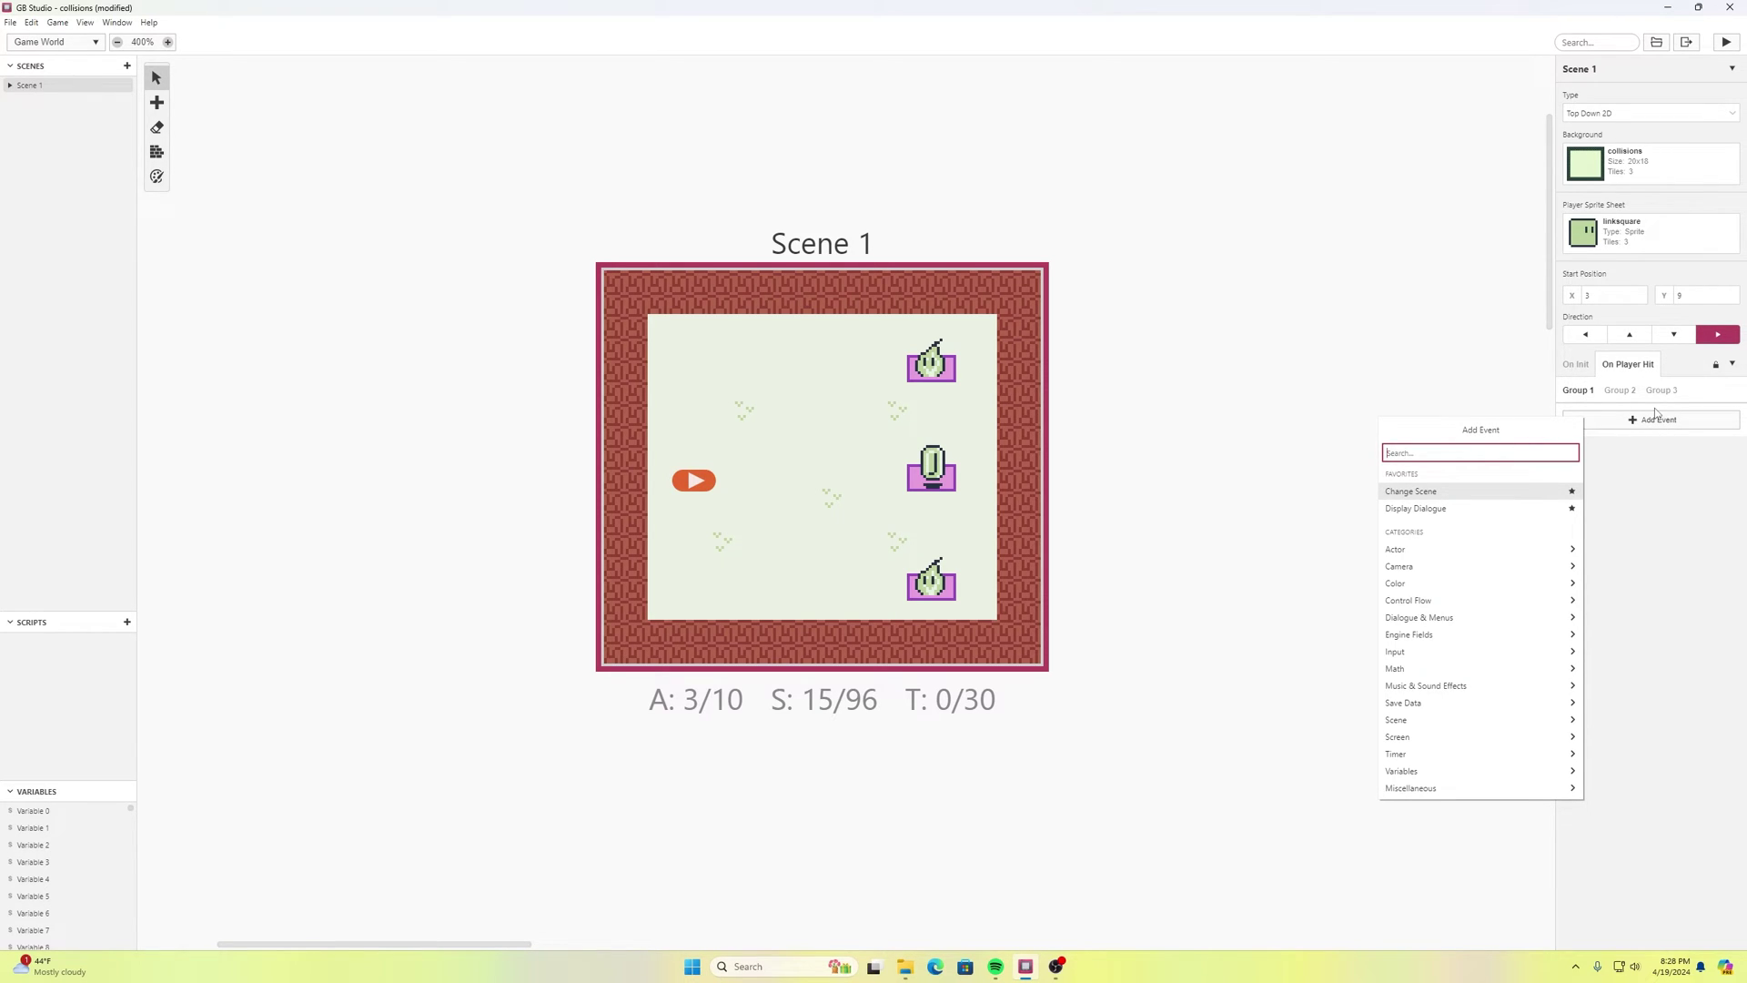
pyautogui.write('disp')
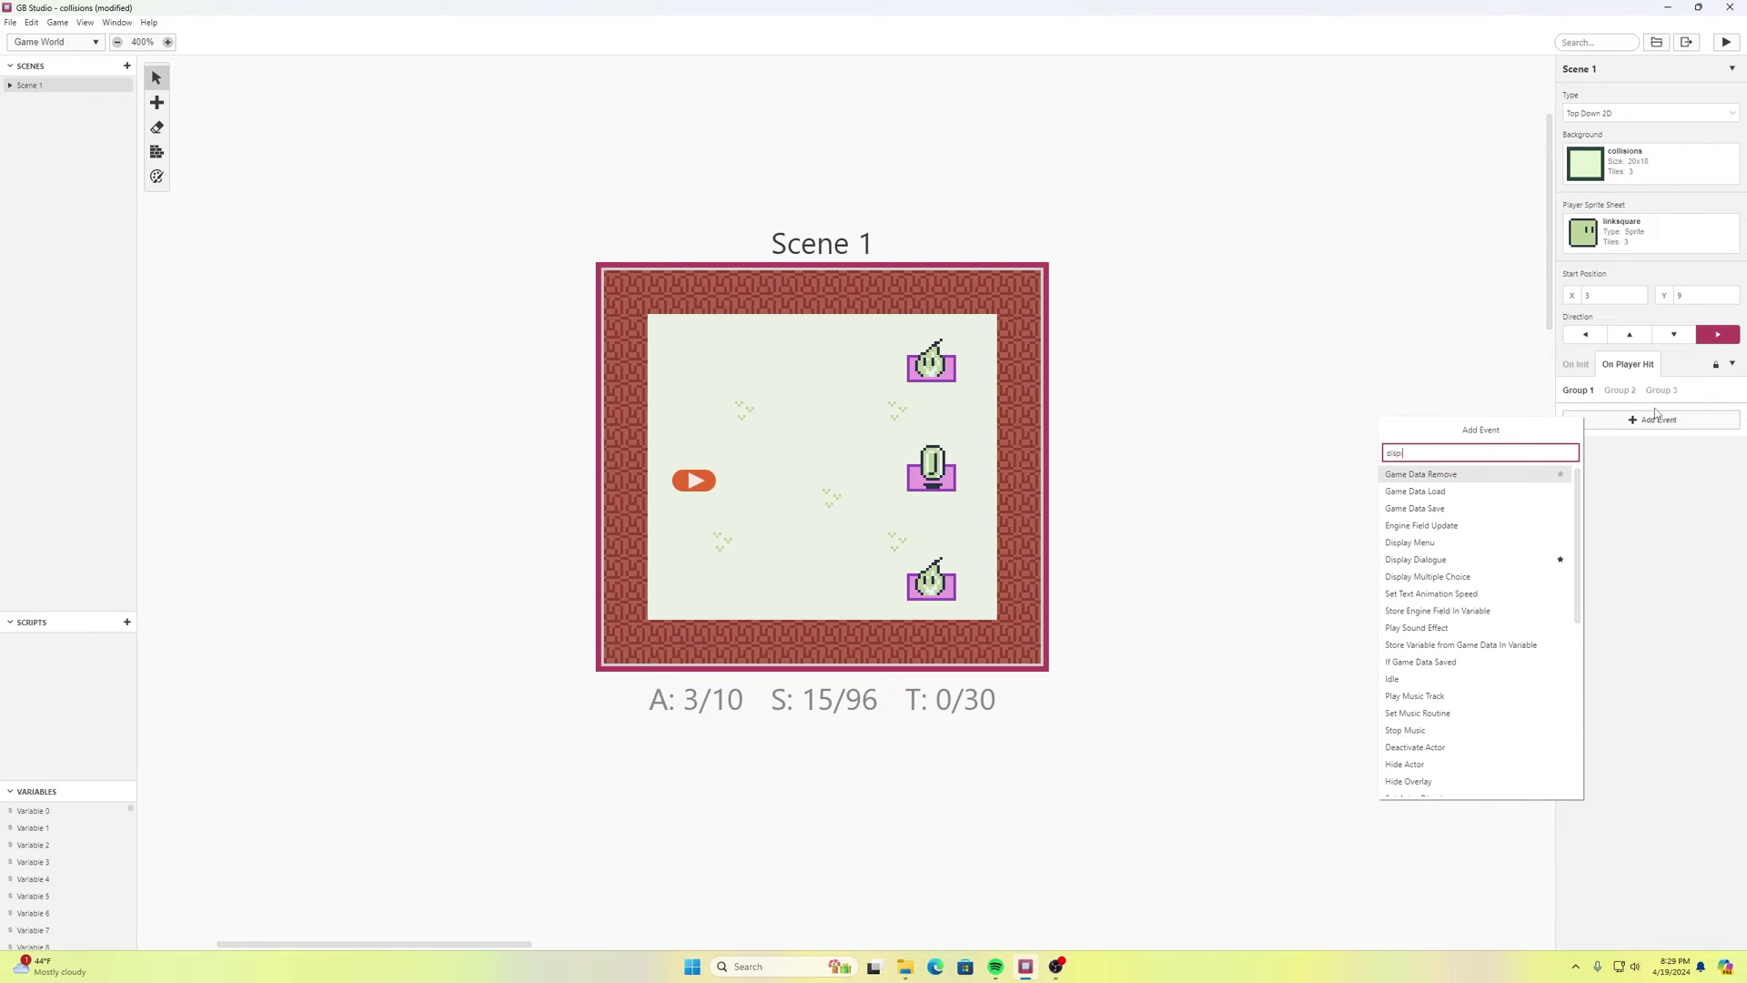
pyautogui.write('lay')
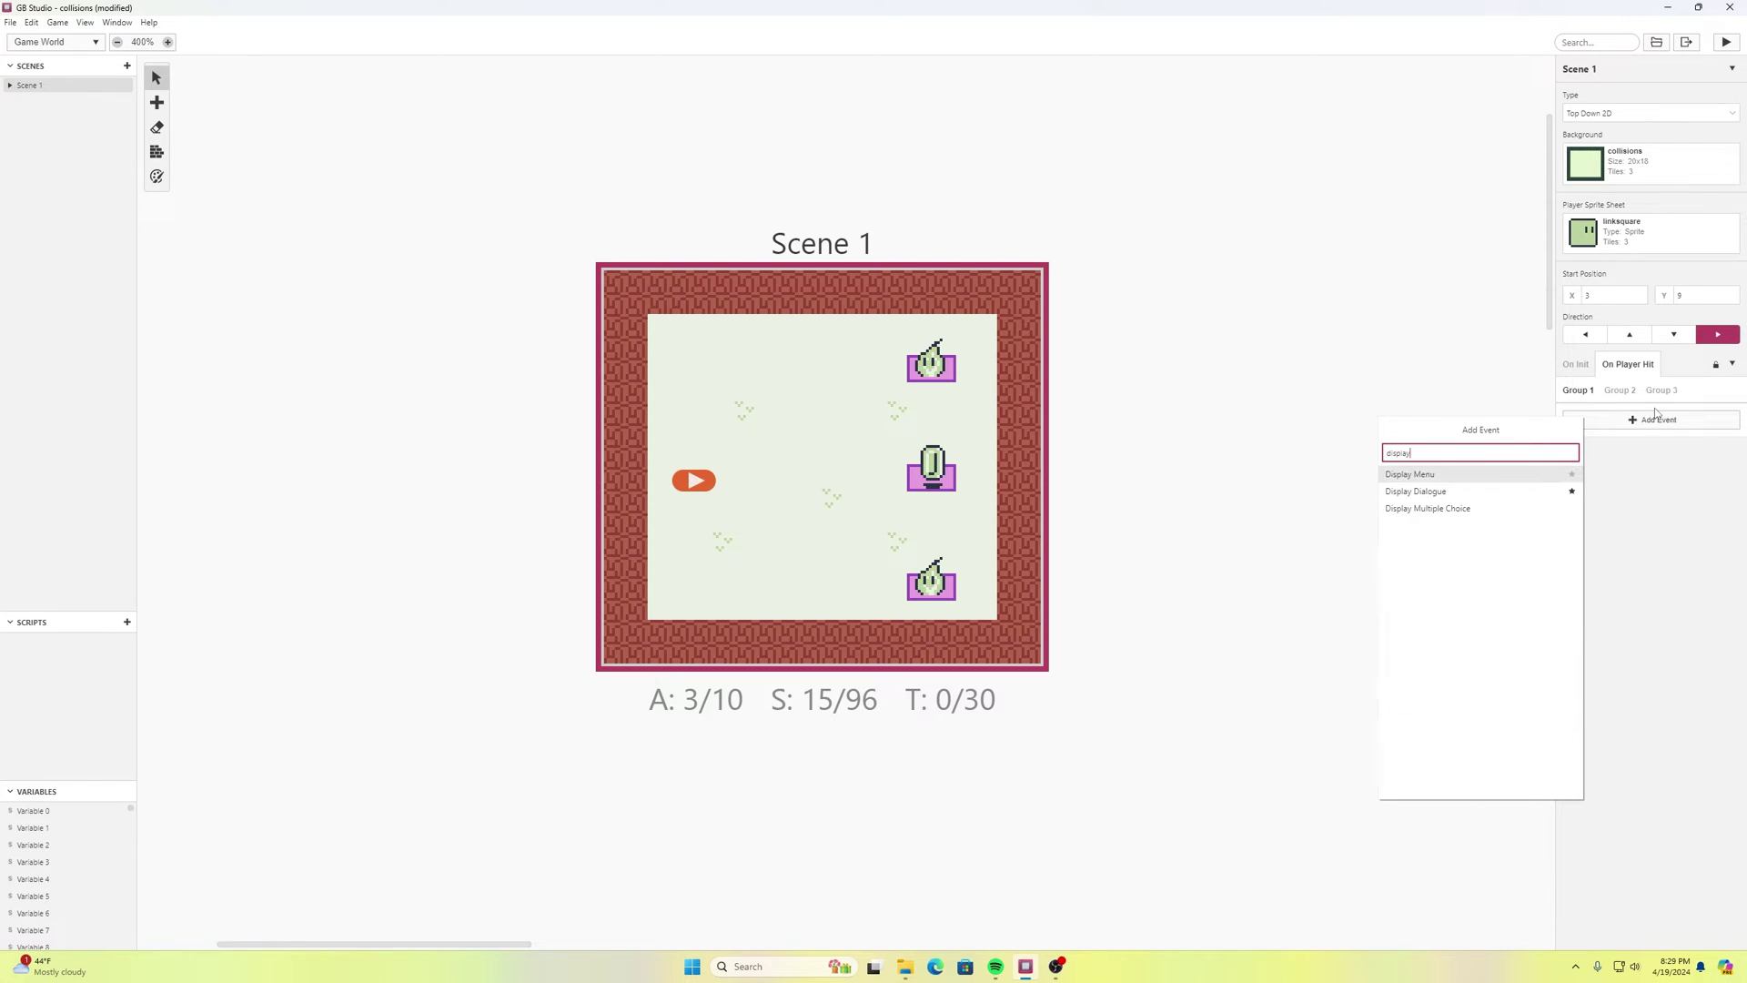
pyautogui.click(1437, 491)
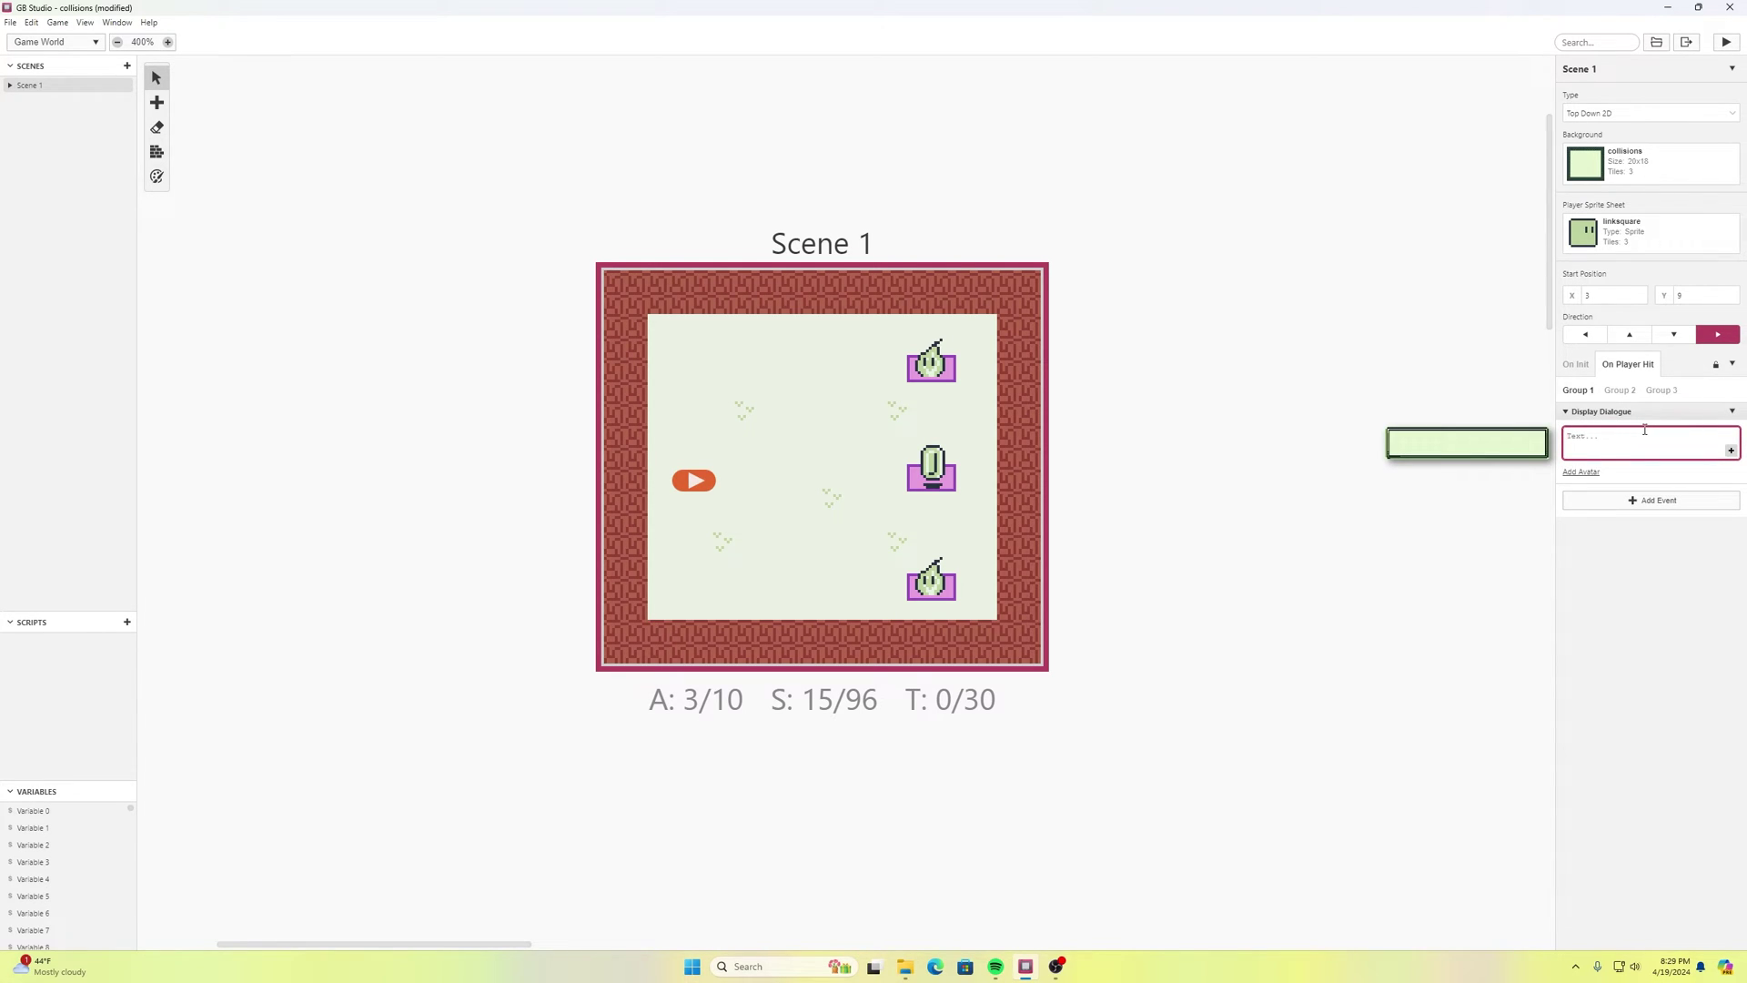
pyautogui.write('You got a coin!')
pyautogui.click(1629, 532)
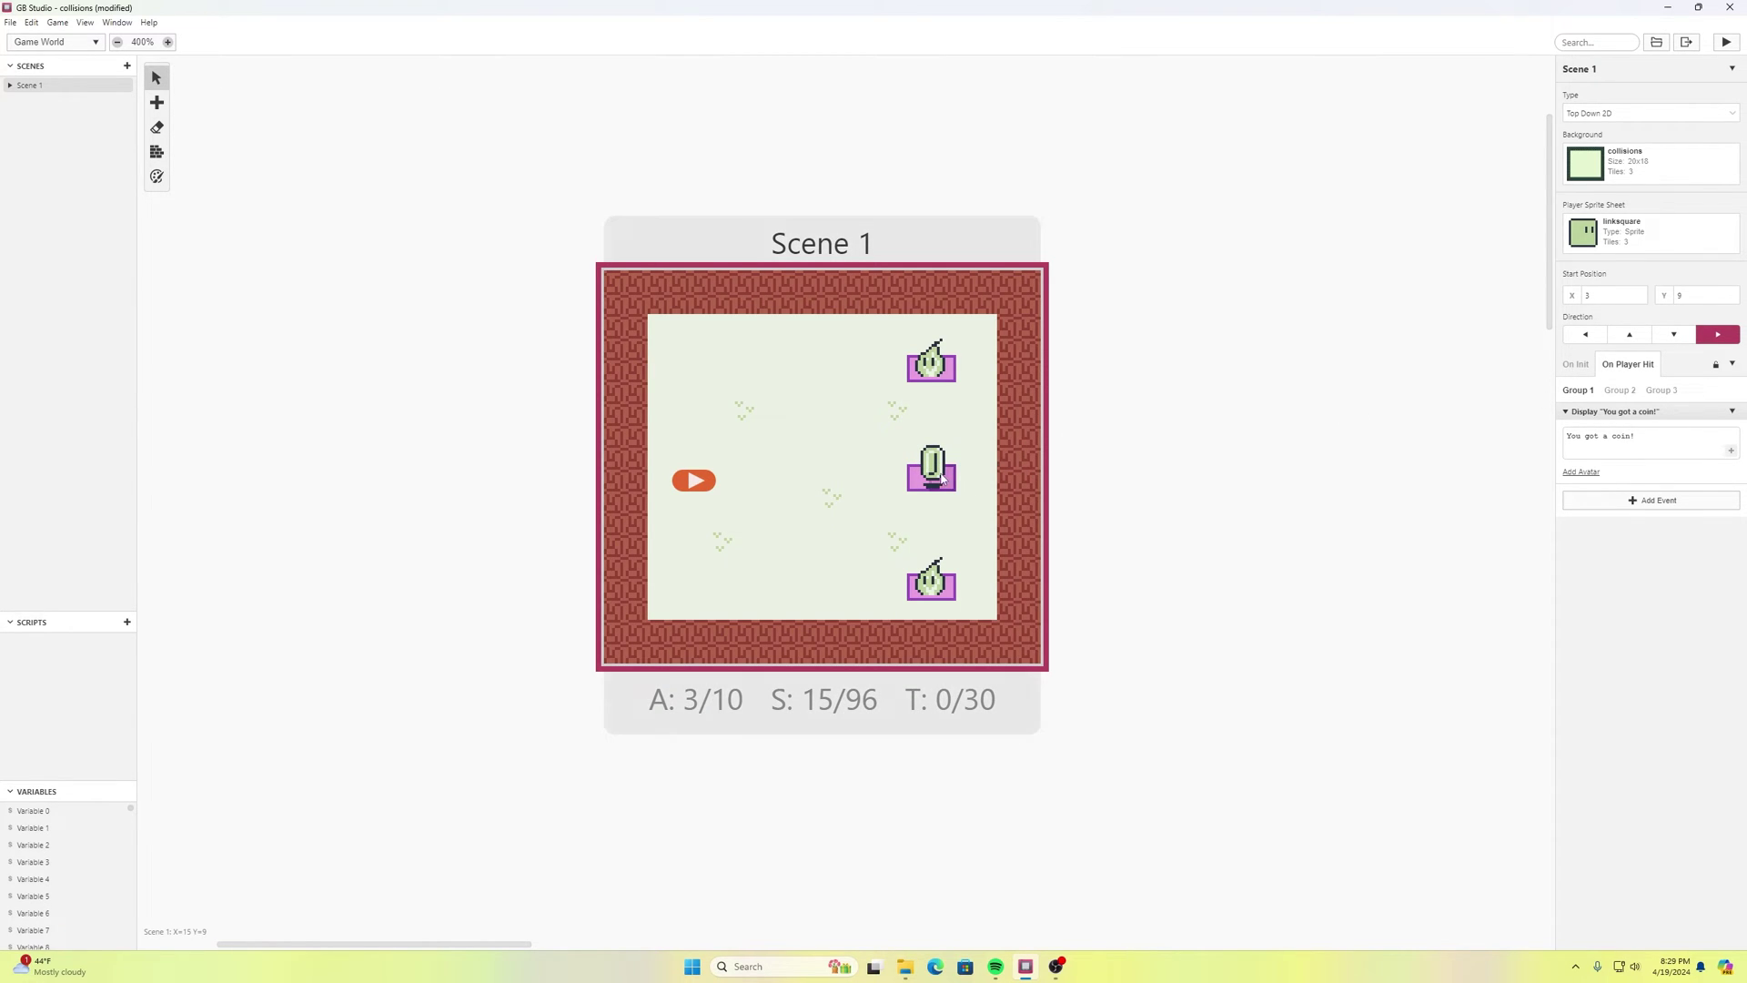
# - Delete the "You got a coin." dialogue event from the coin actor's On Hit script for Player
pyautogui.click(943, 478)
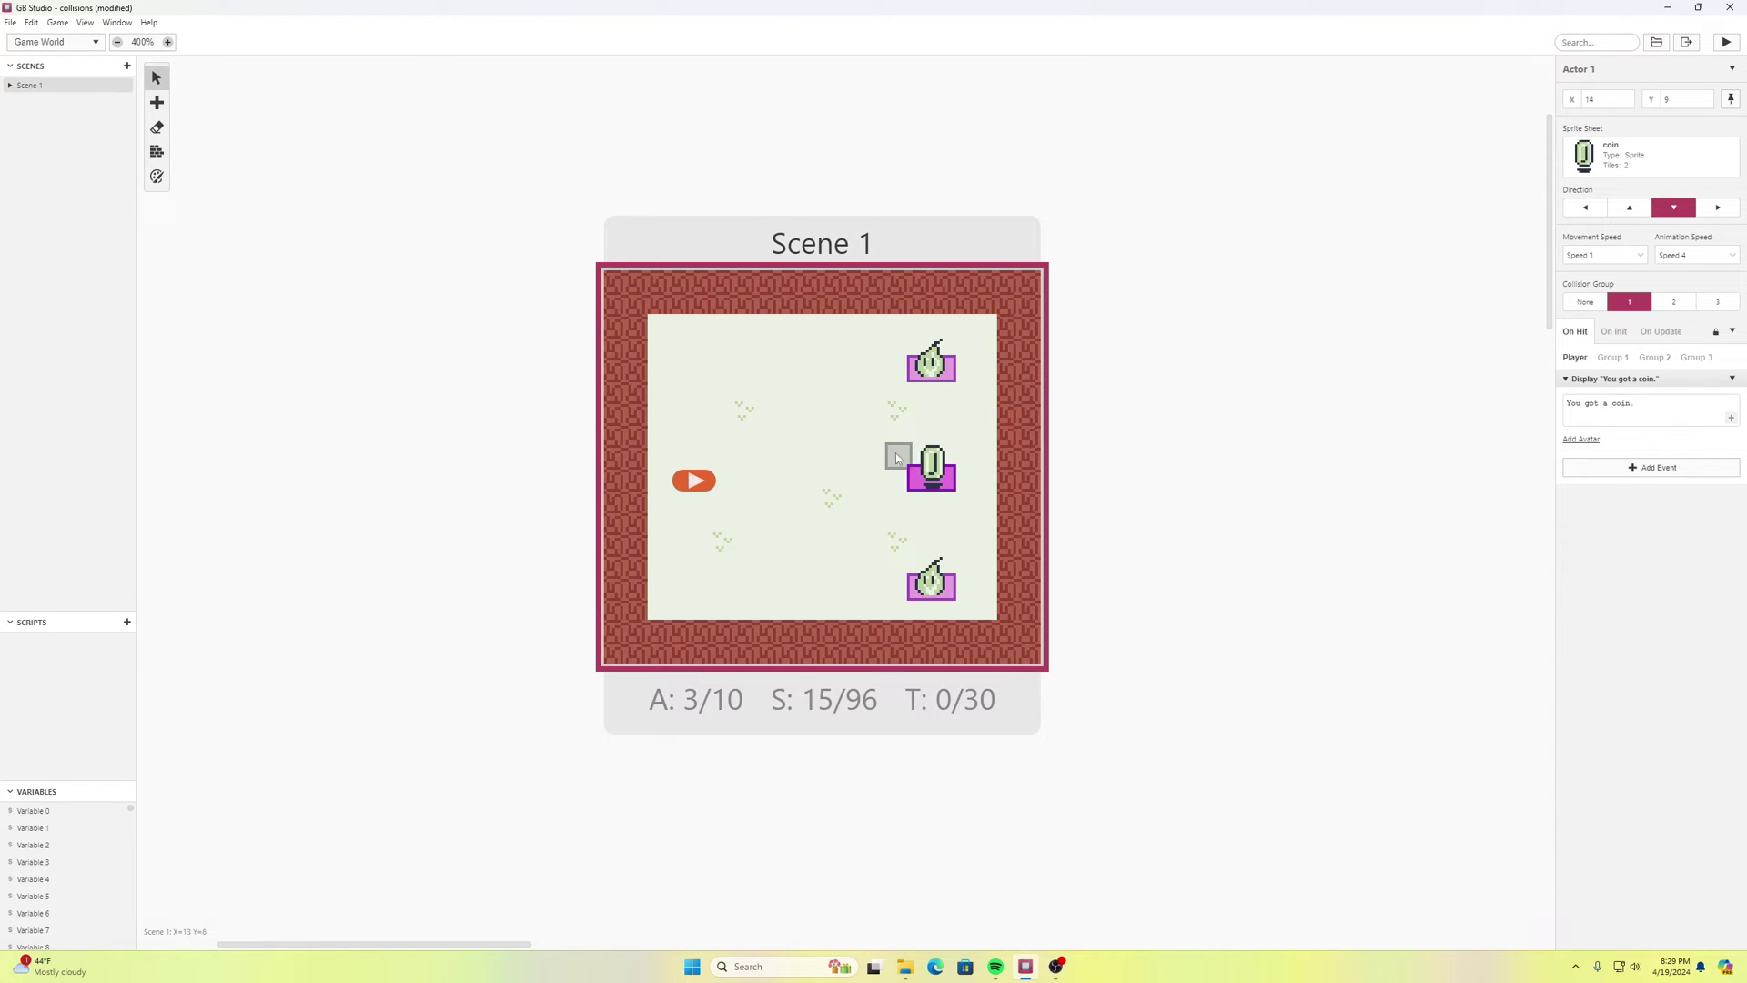
pyautogui.click(1584, 415)
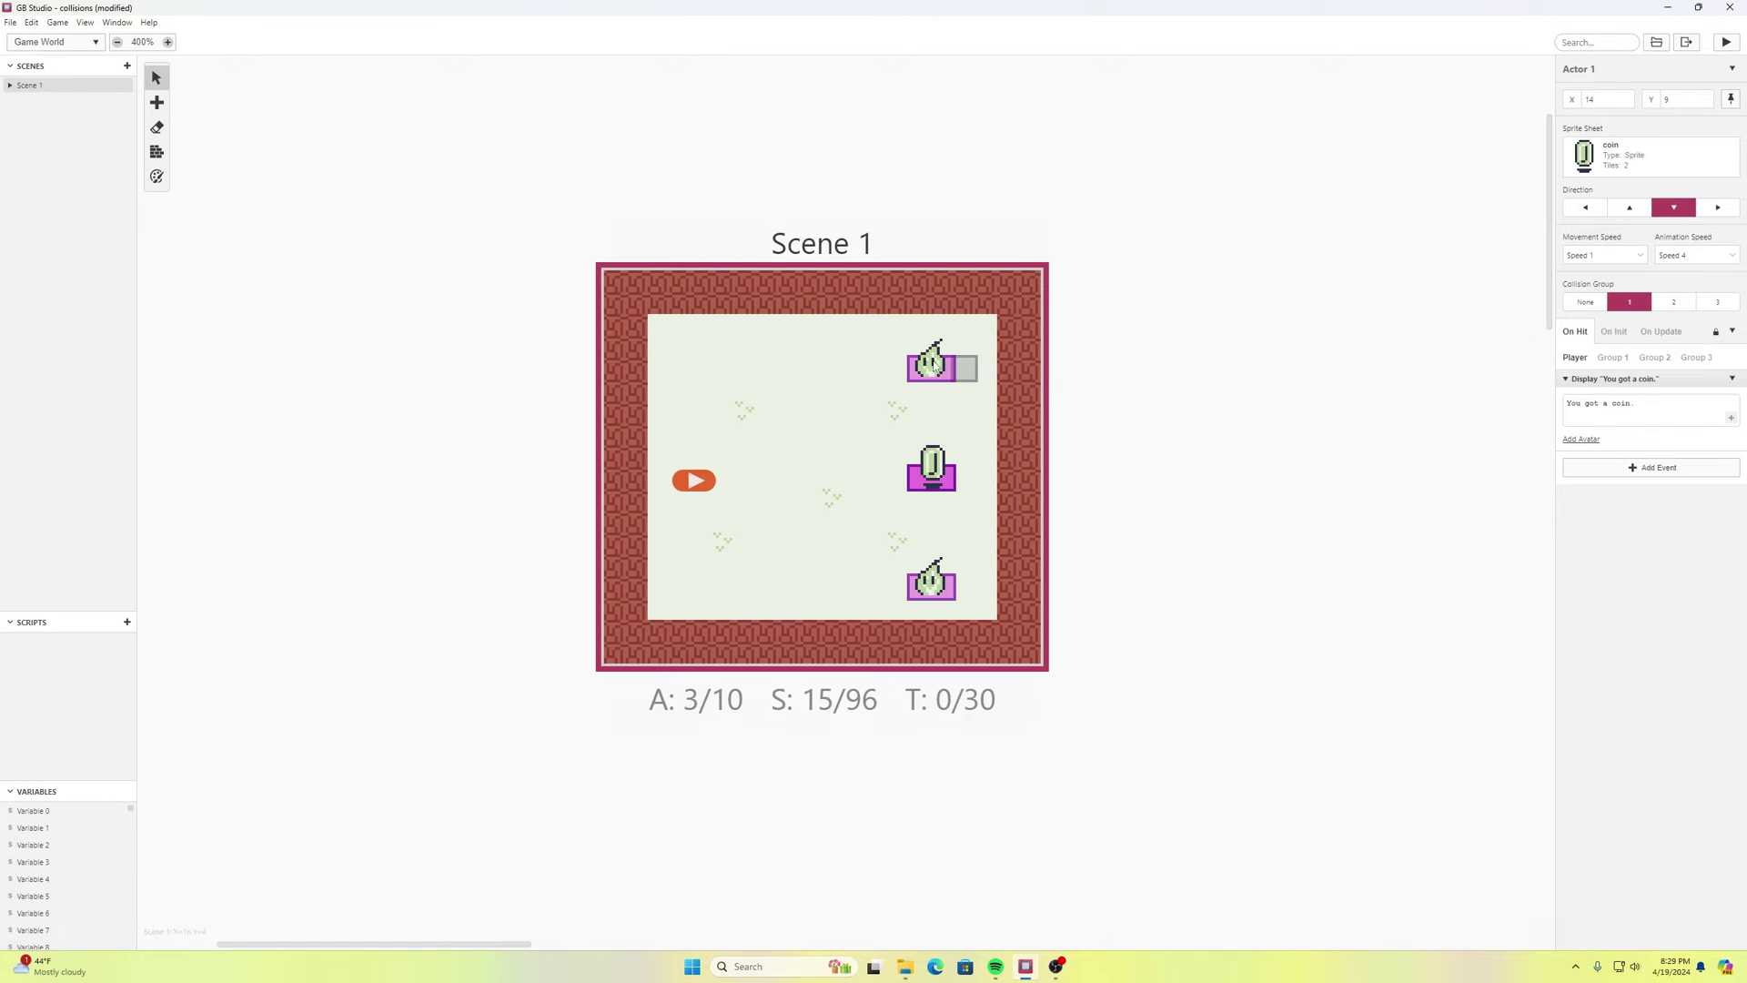
pyautogui.click(926, 381)
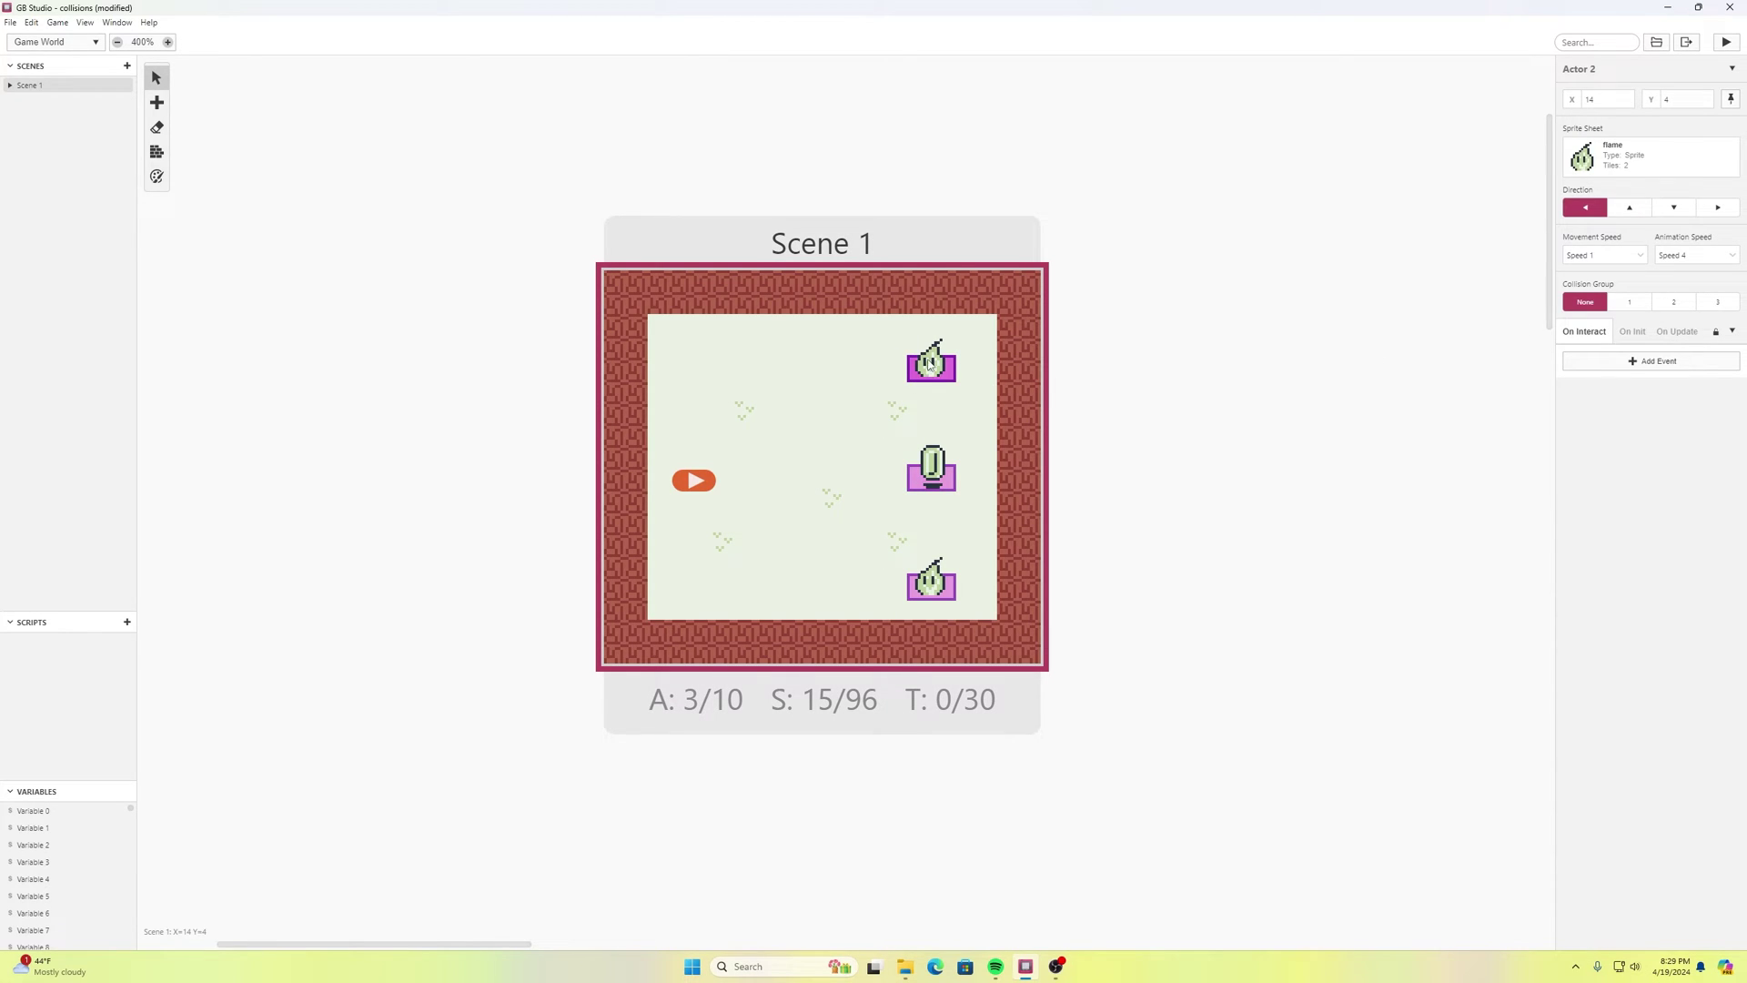
pyautogui.click(887, 387)
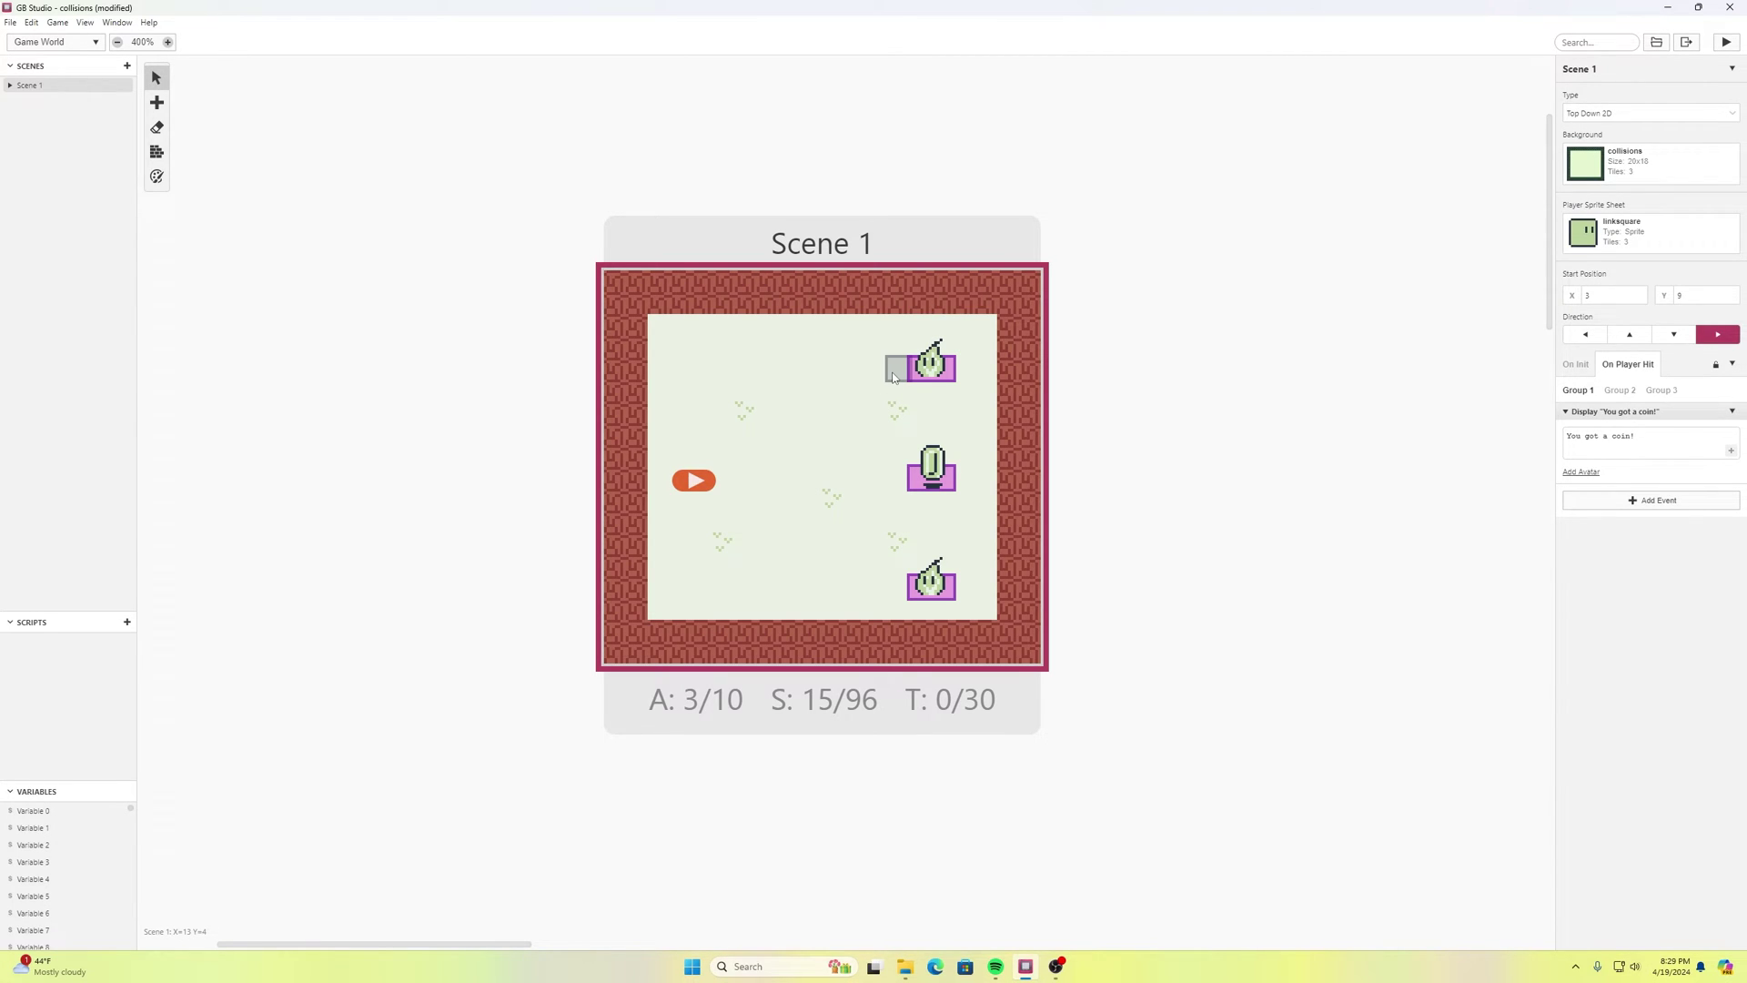
pyautogui.click(925, 482)
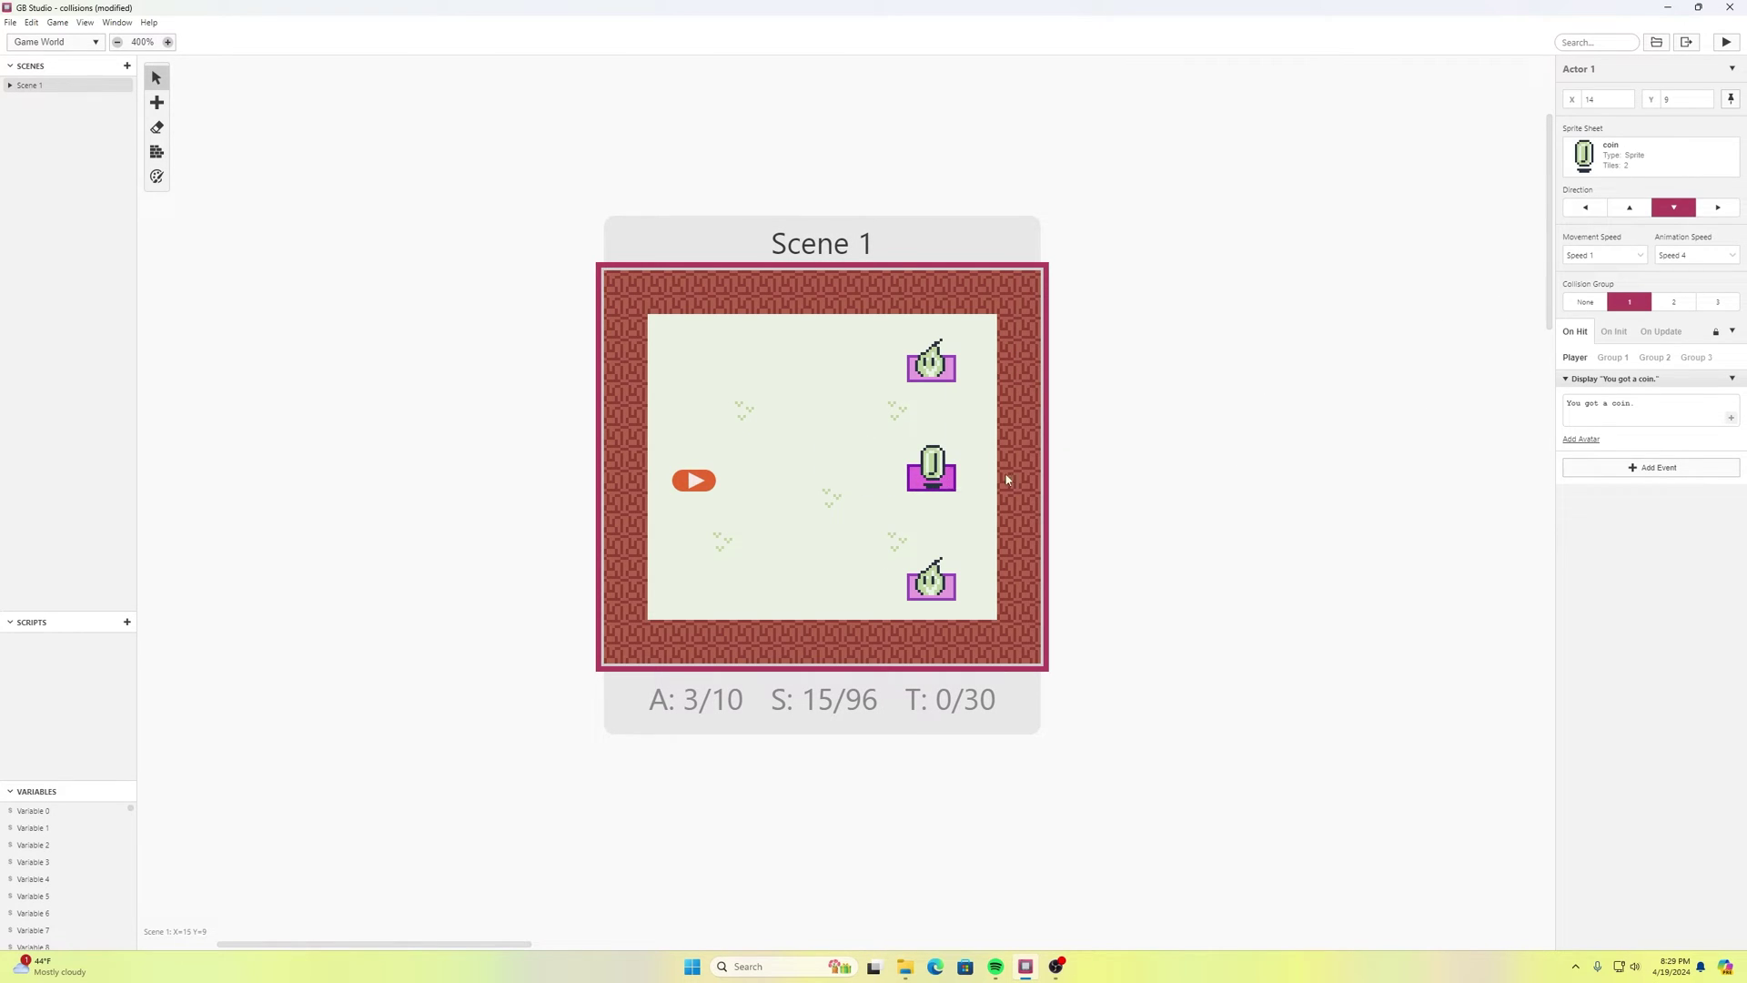
pyautogui.click(1734, 380)
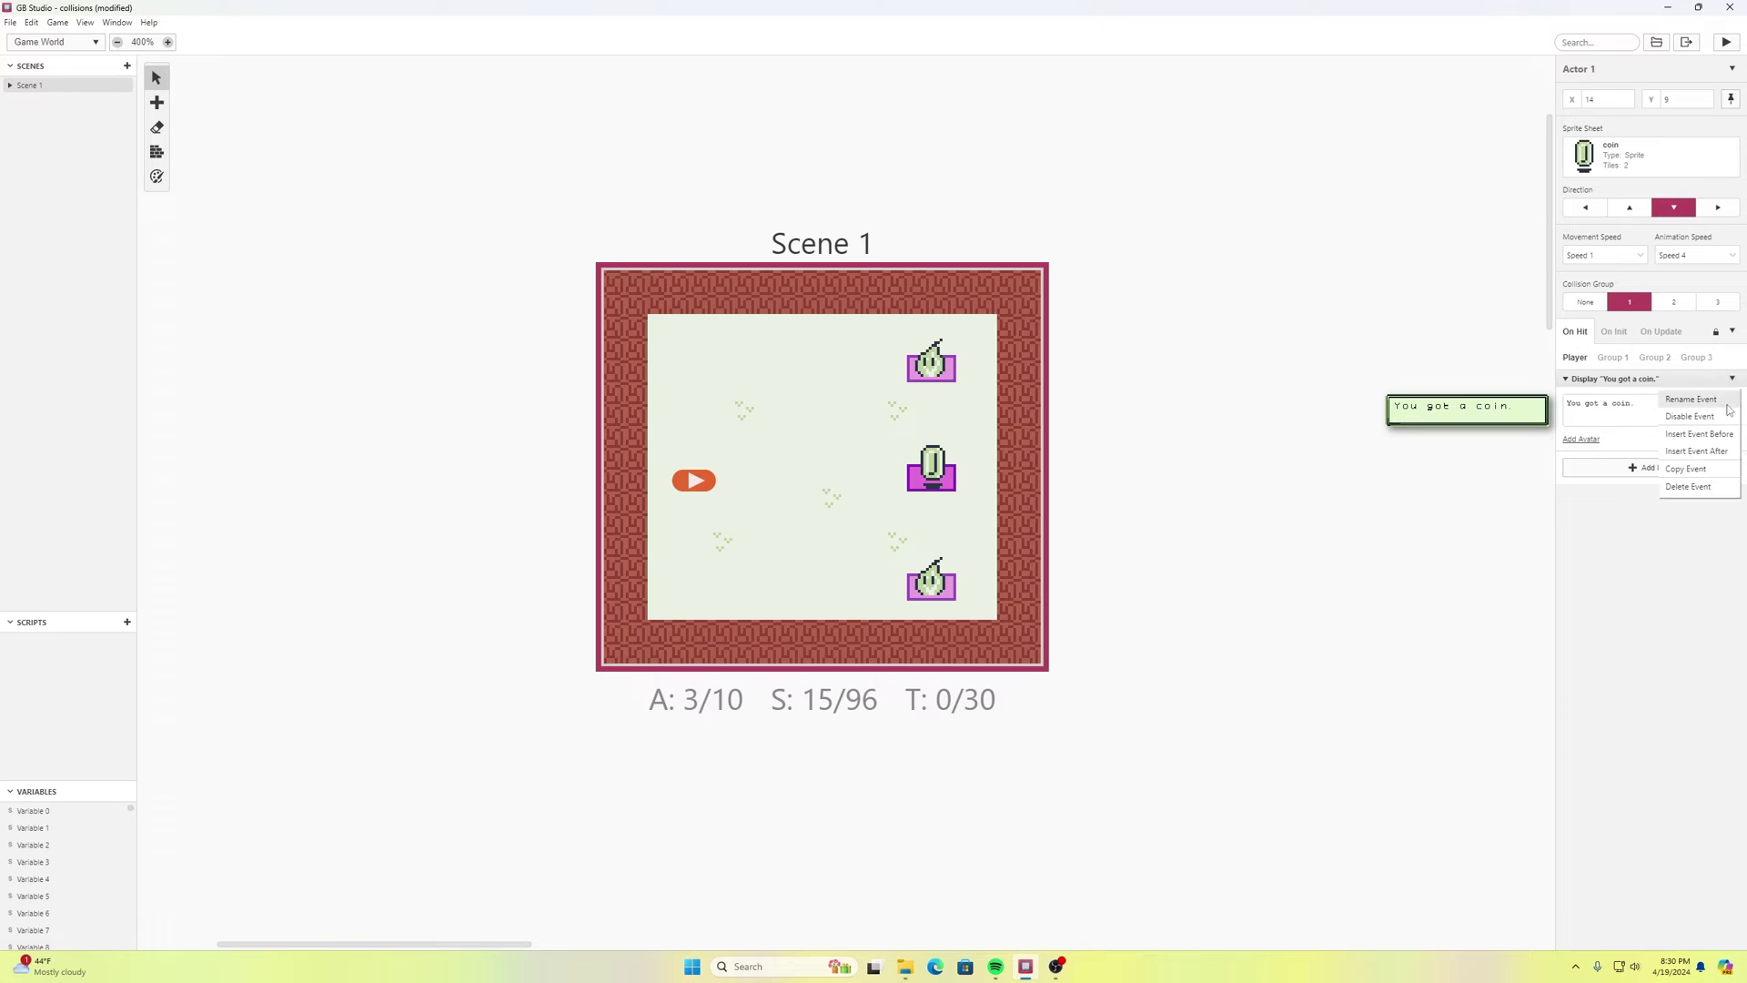
pyautogui.click(1695, 487)
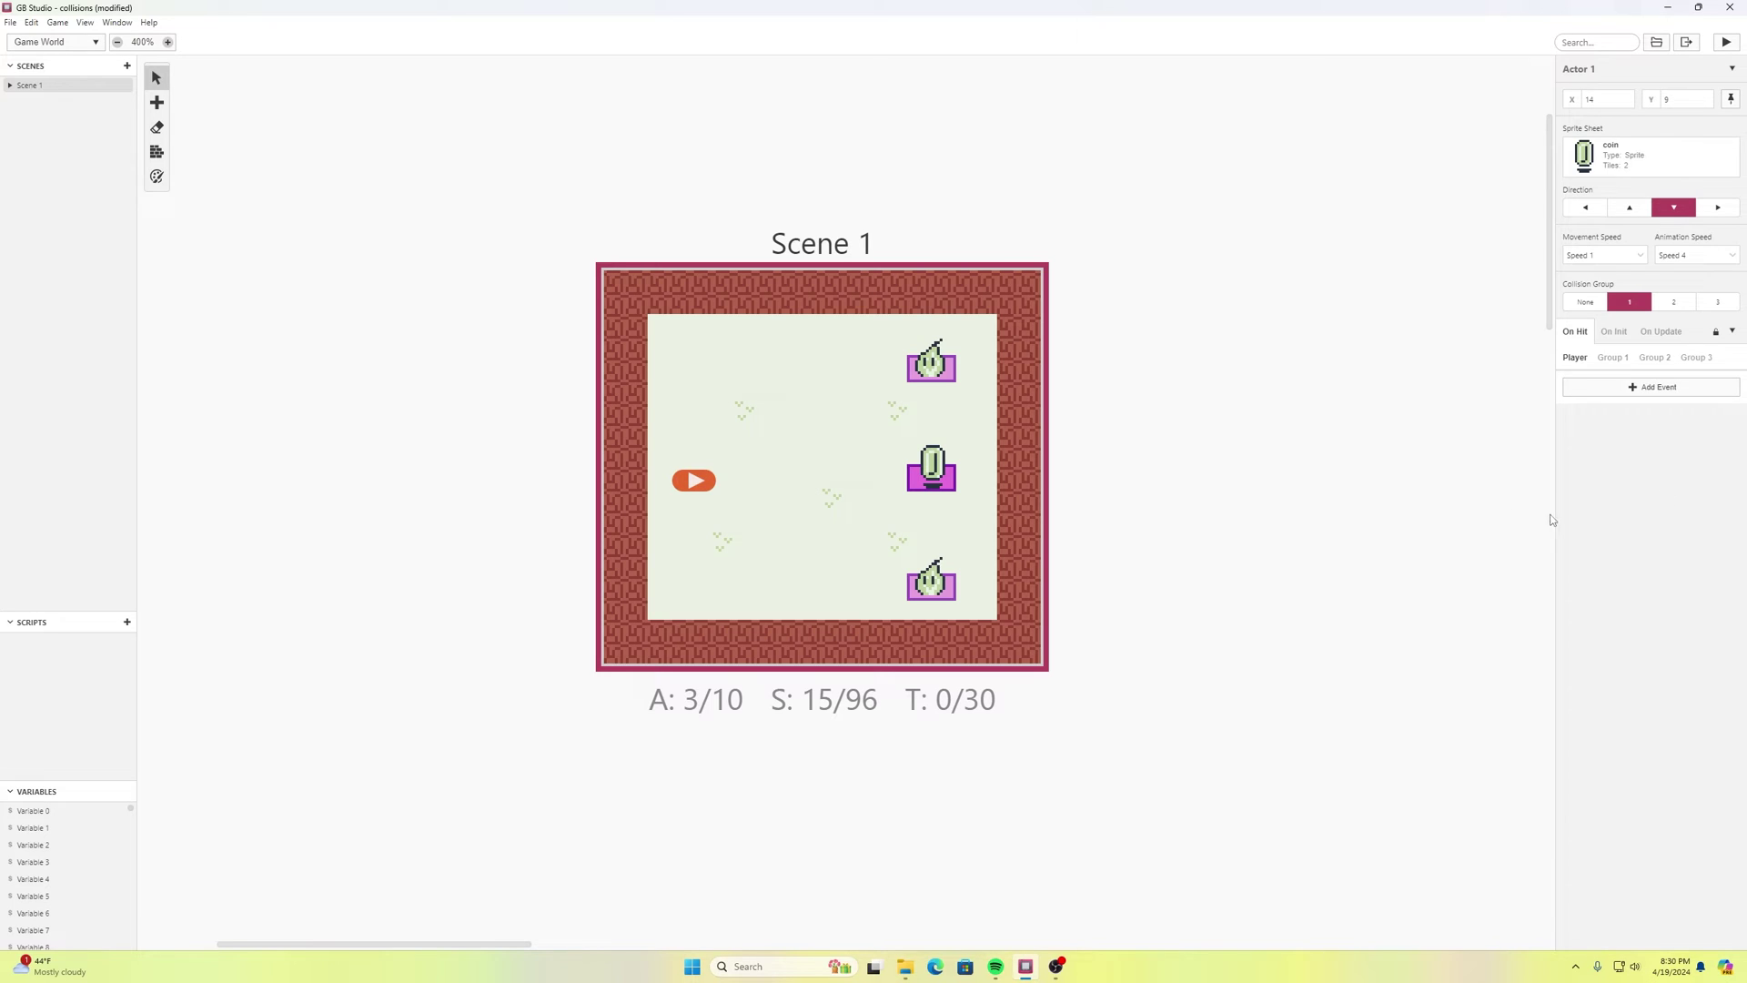
# - Duplicate the coin actor twice, placing the copies at X 8, Y 6 and X 9, Y 13
pyautogui.click(805, 444)
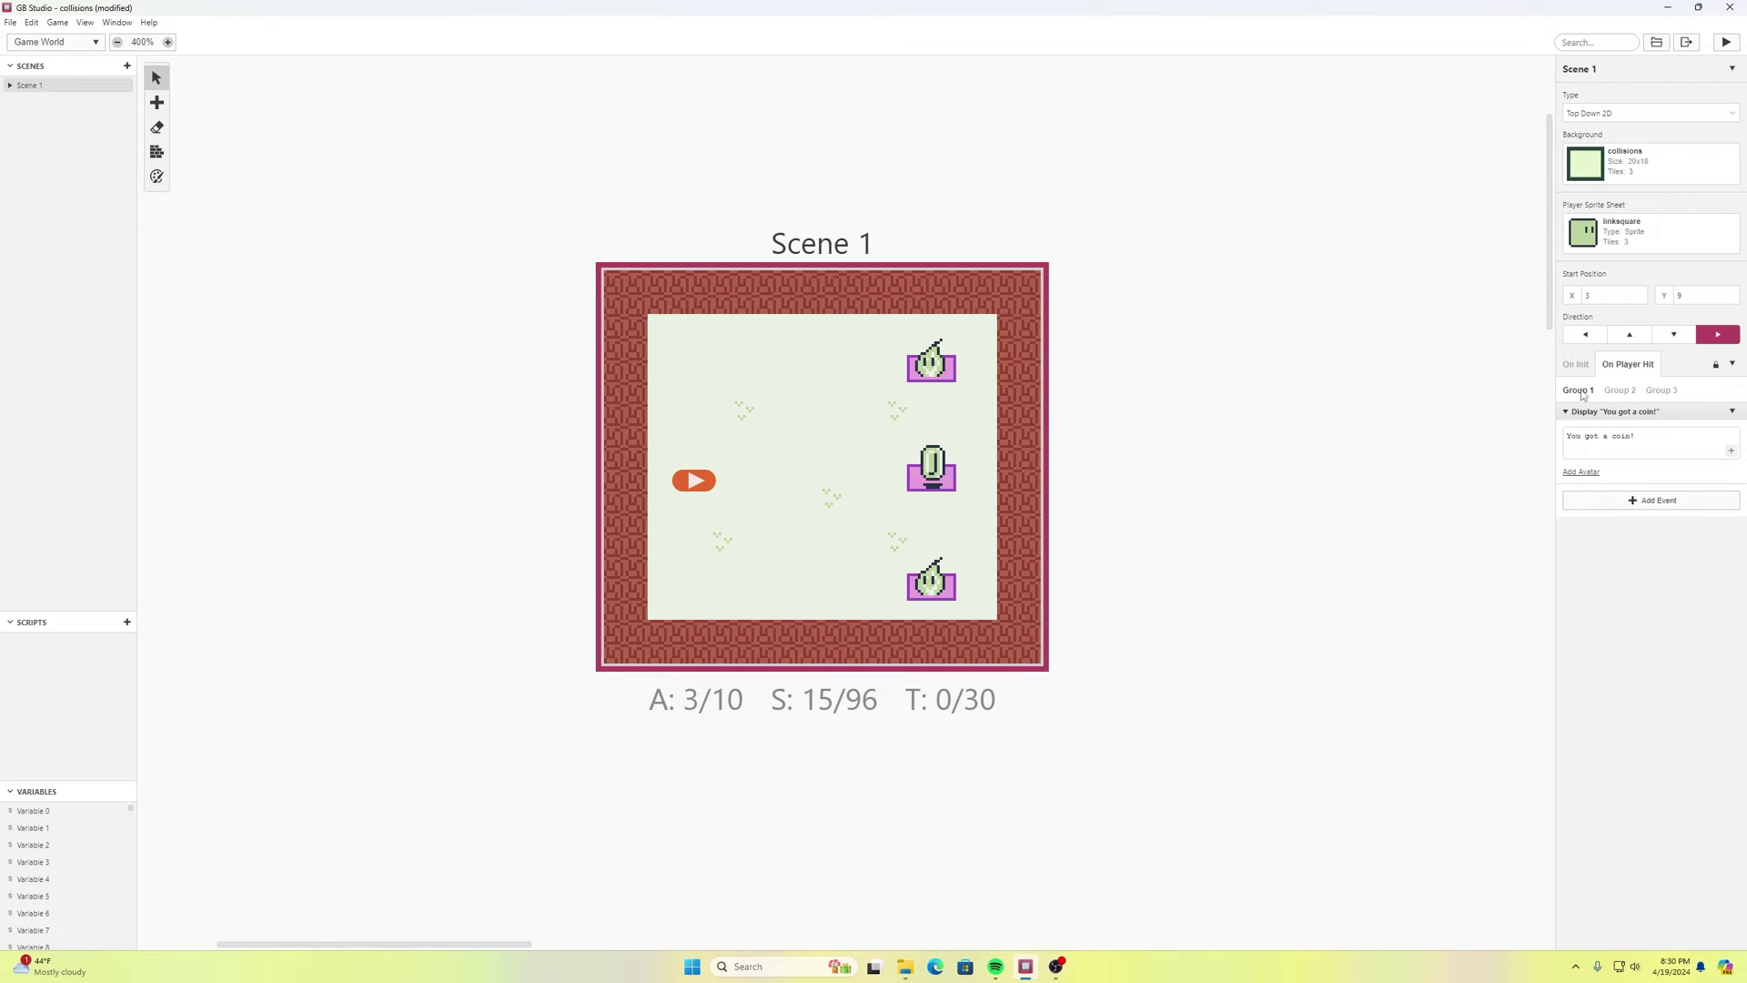
pyautogui.click(933, 482)
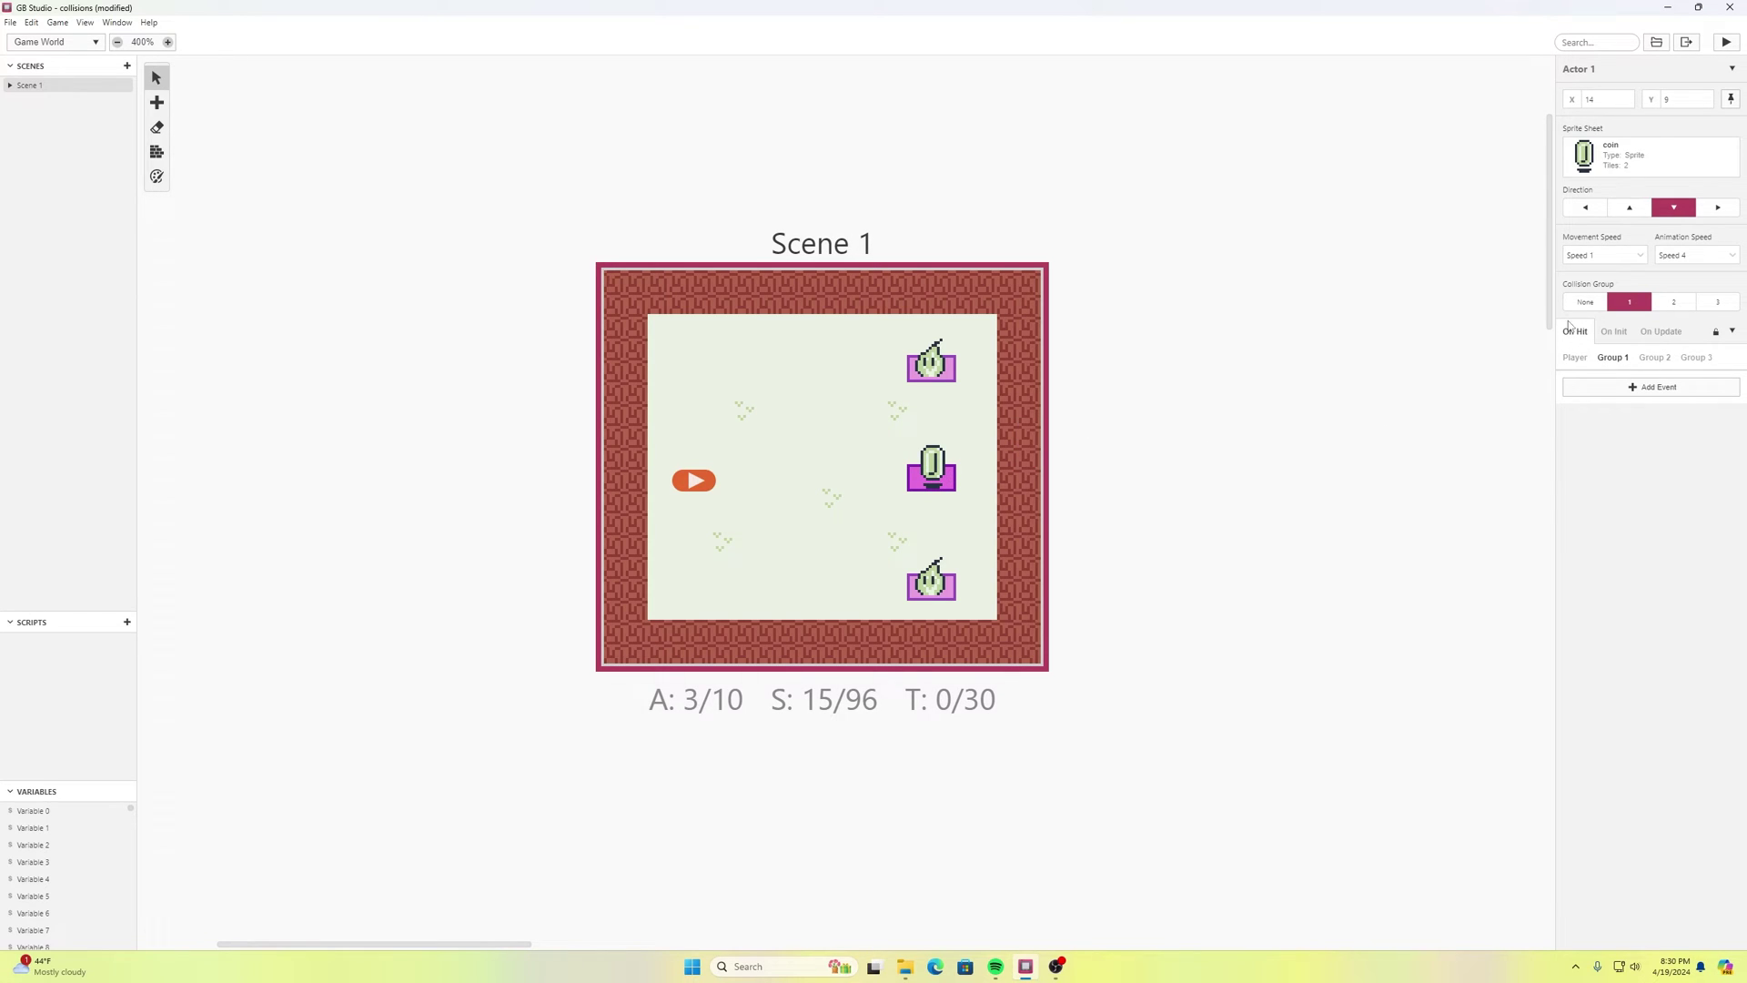
pyautogui.click(830, 391)
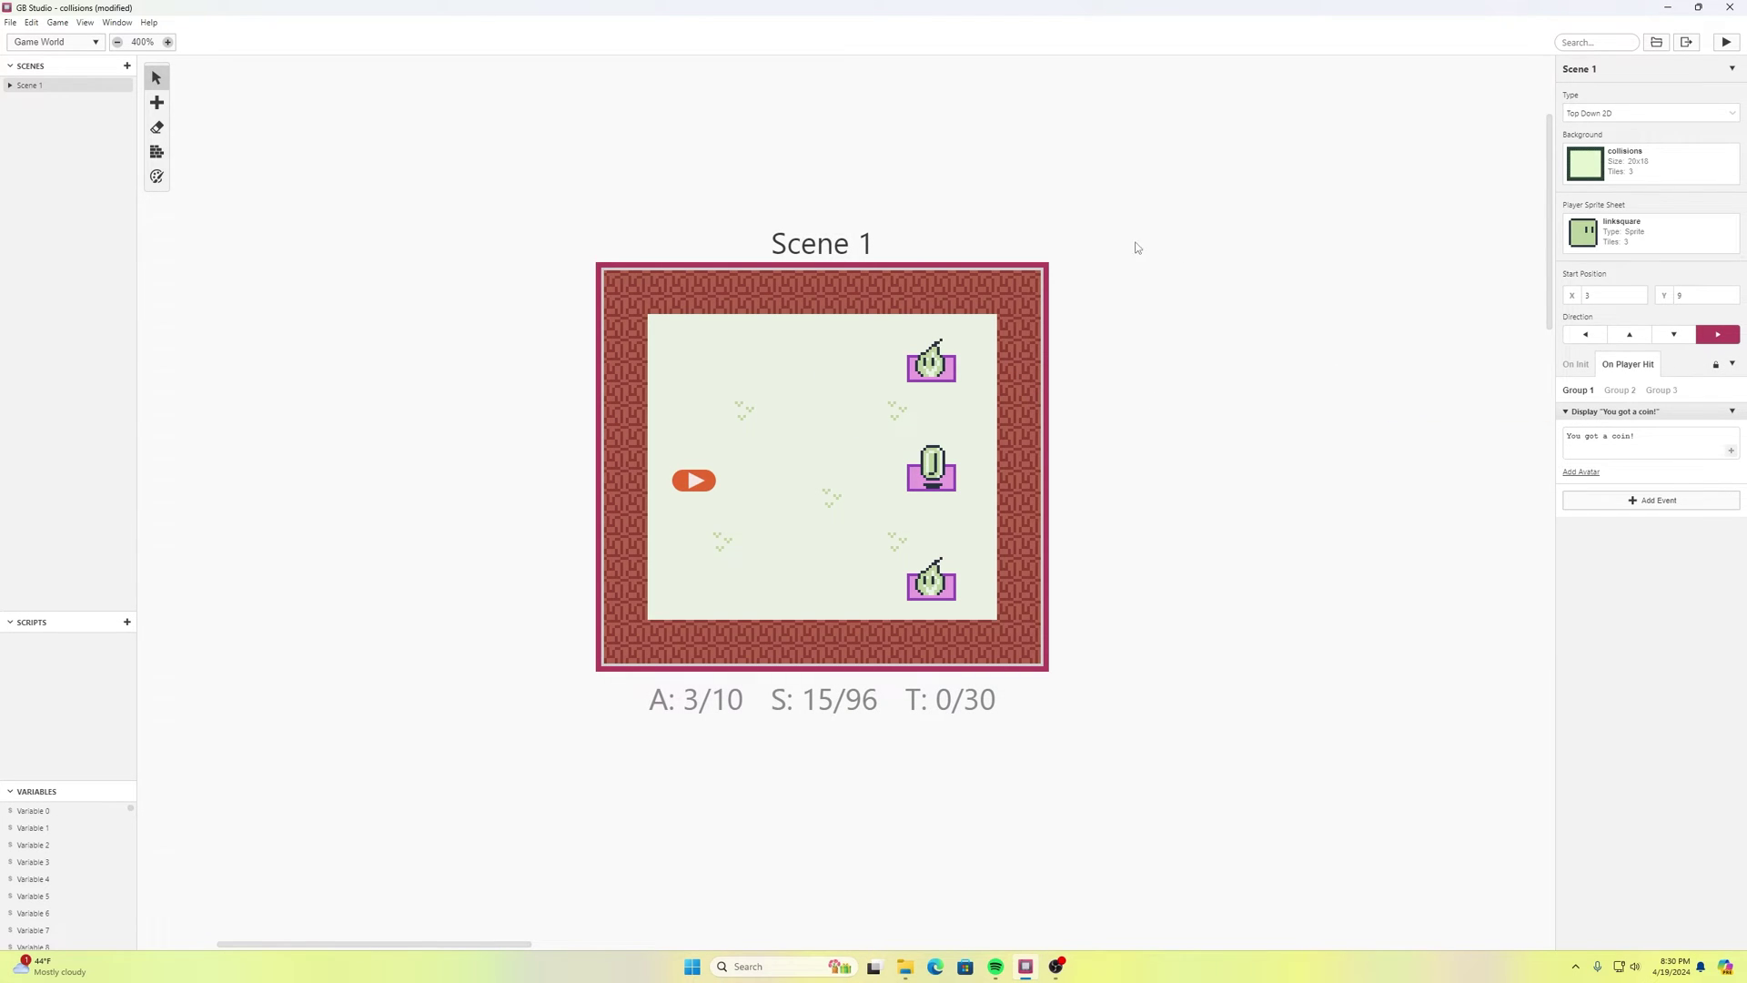
pyautogui.click(937, 485)
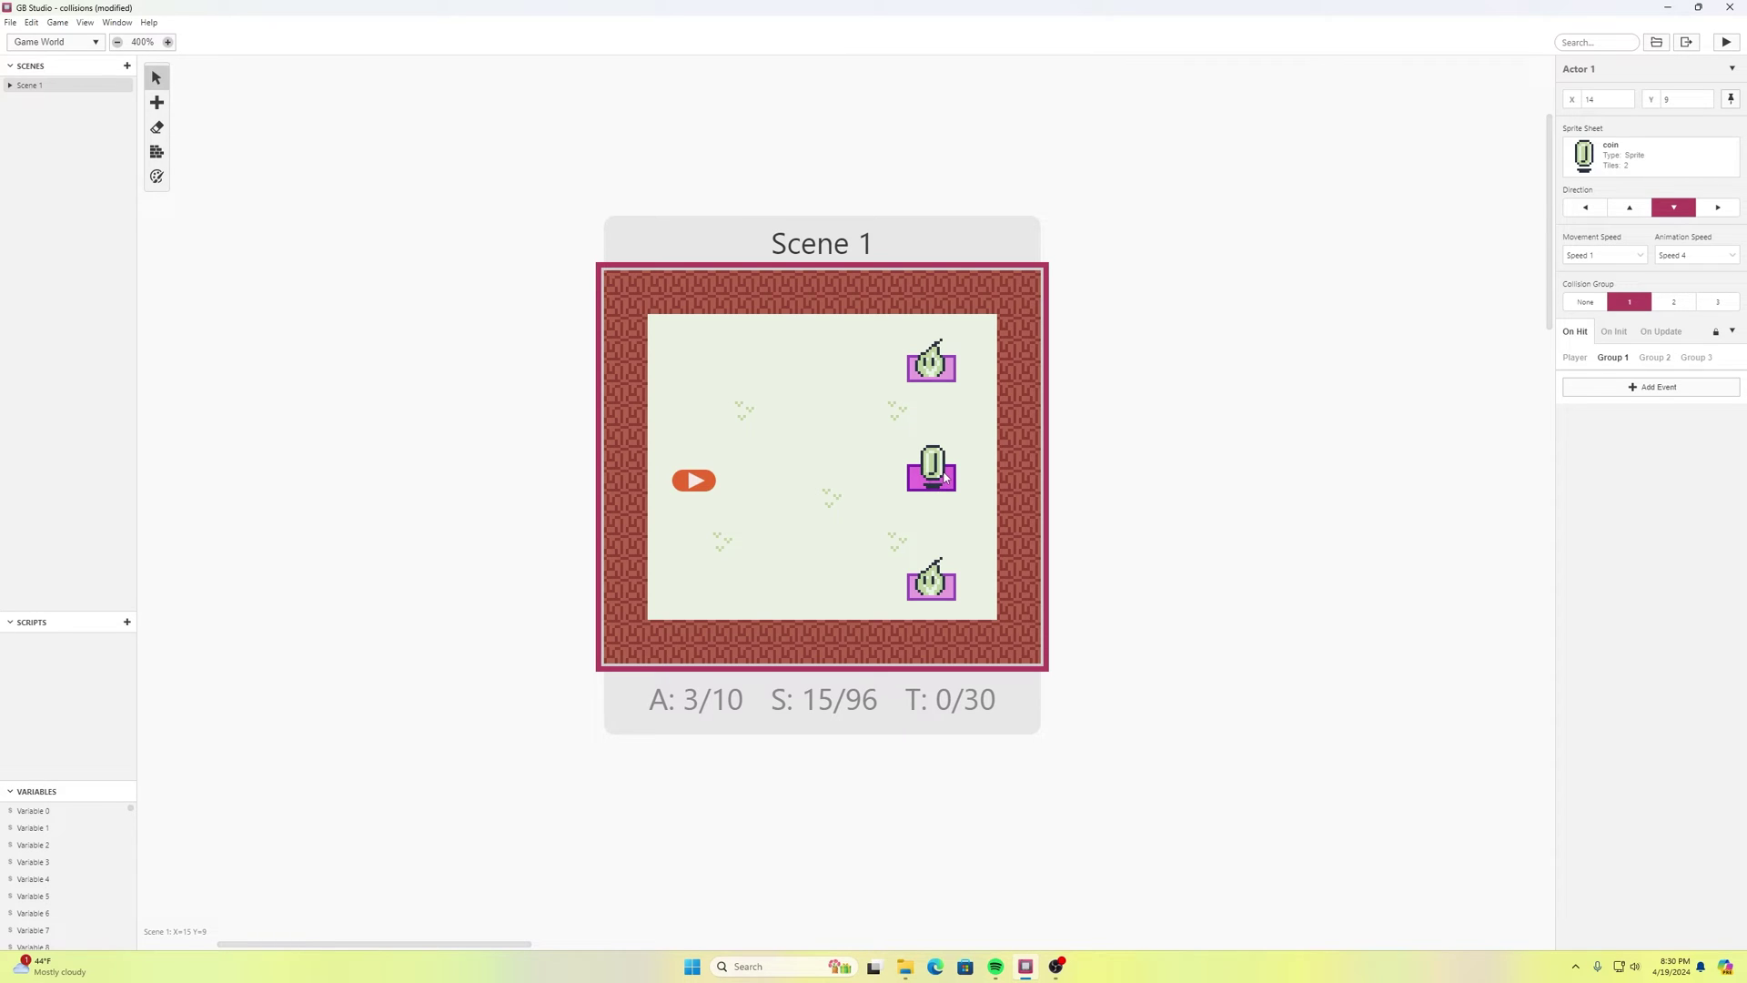
pyautogui.hotkey('ctrl', 'v')
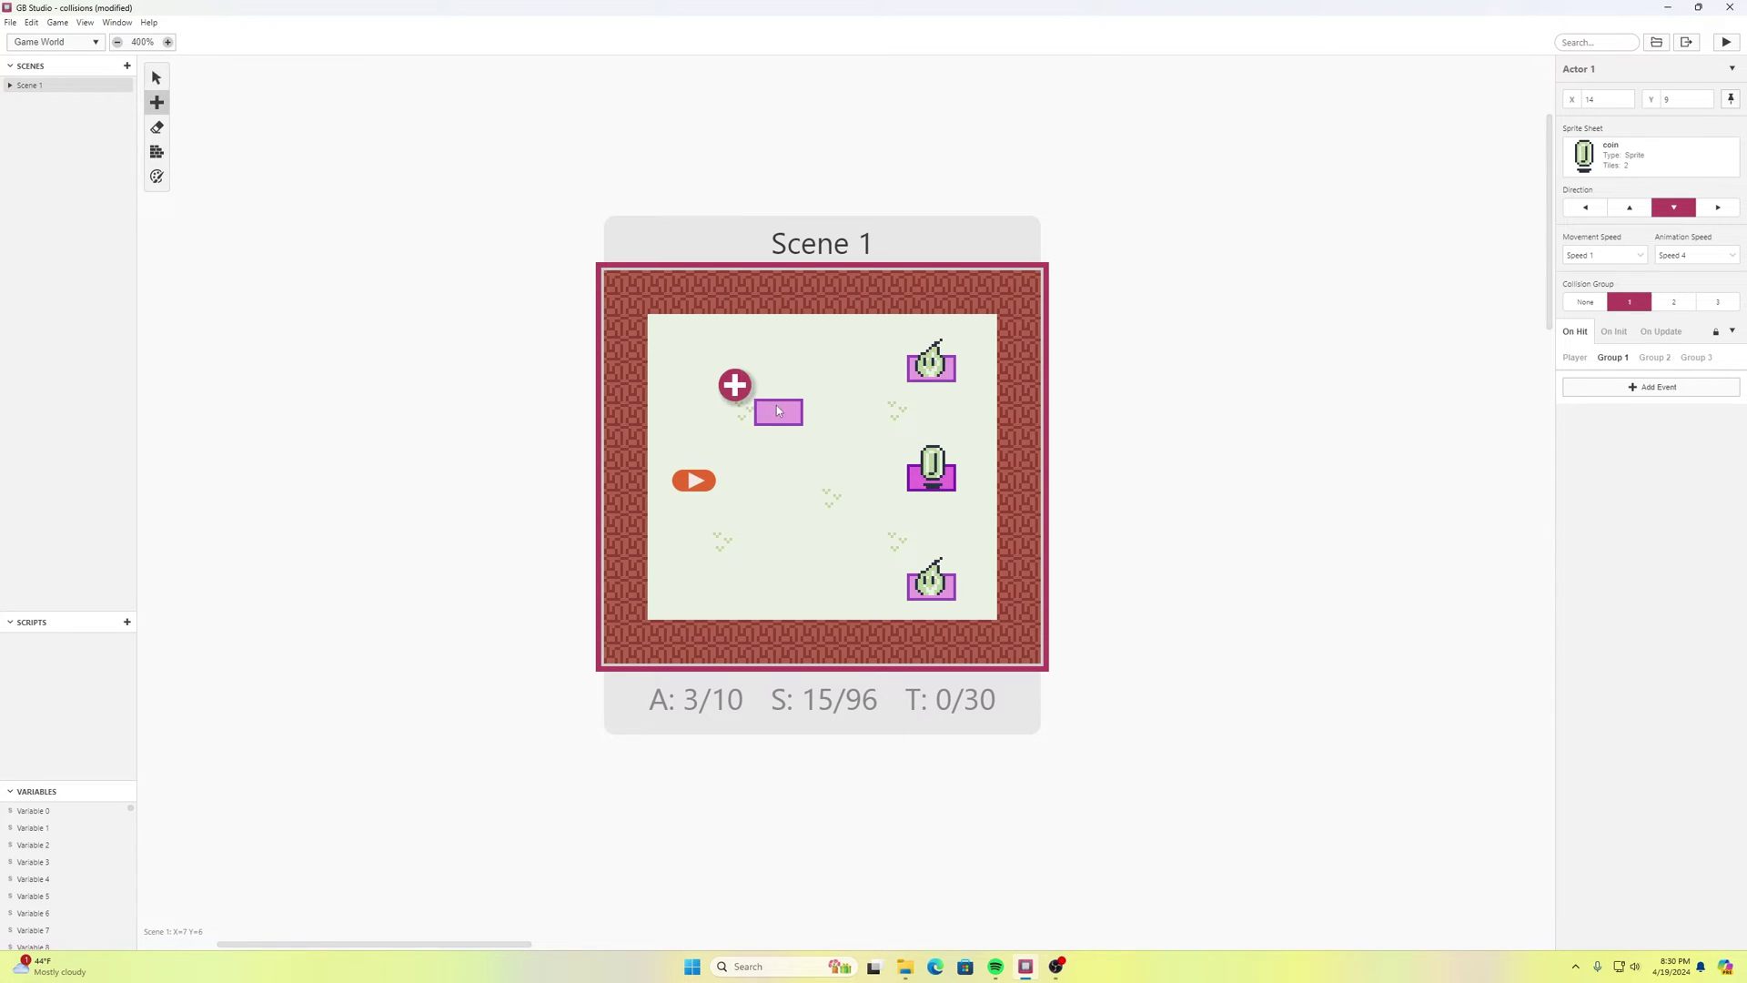
pyautogui.click(788, 412)
pyautogui.hotkey('ctrl', 'v')
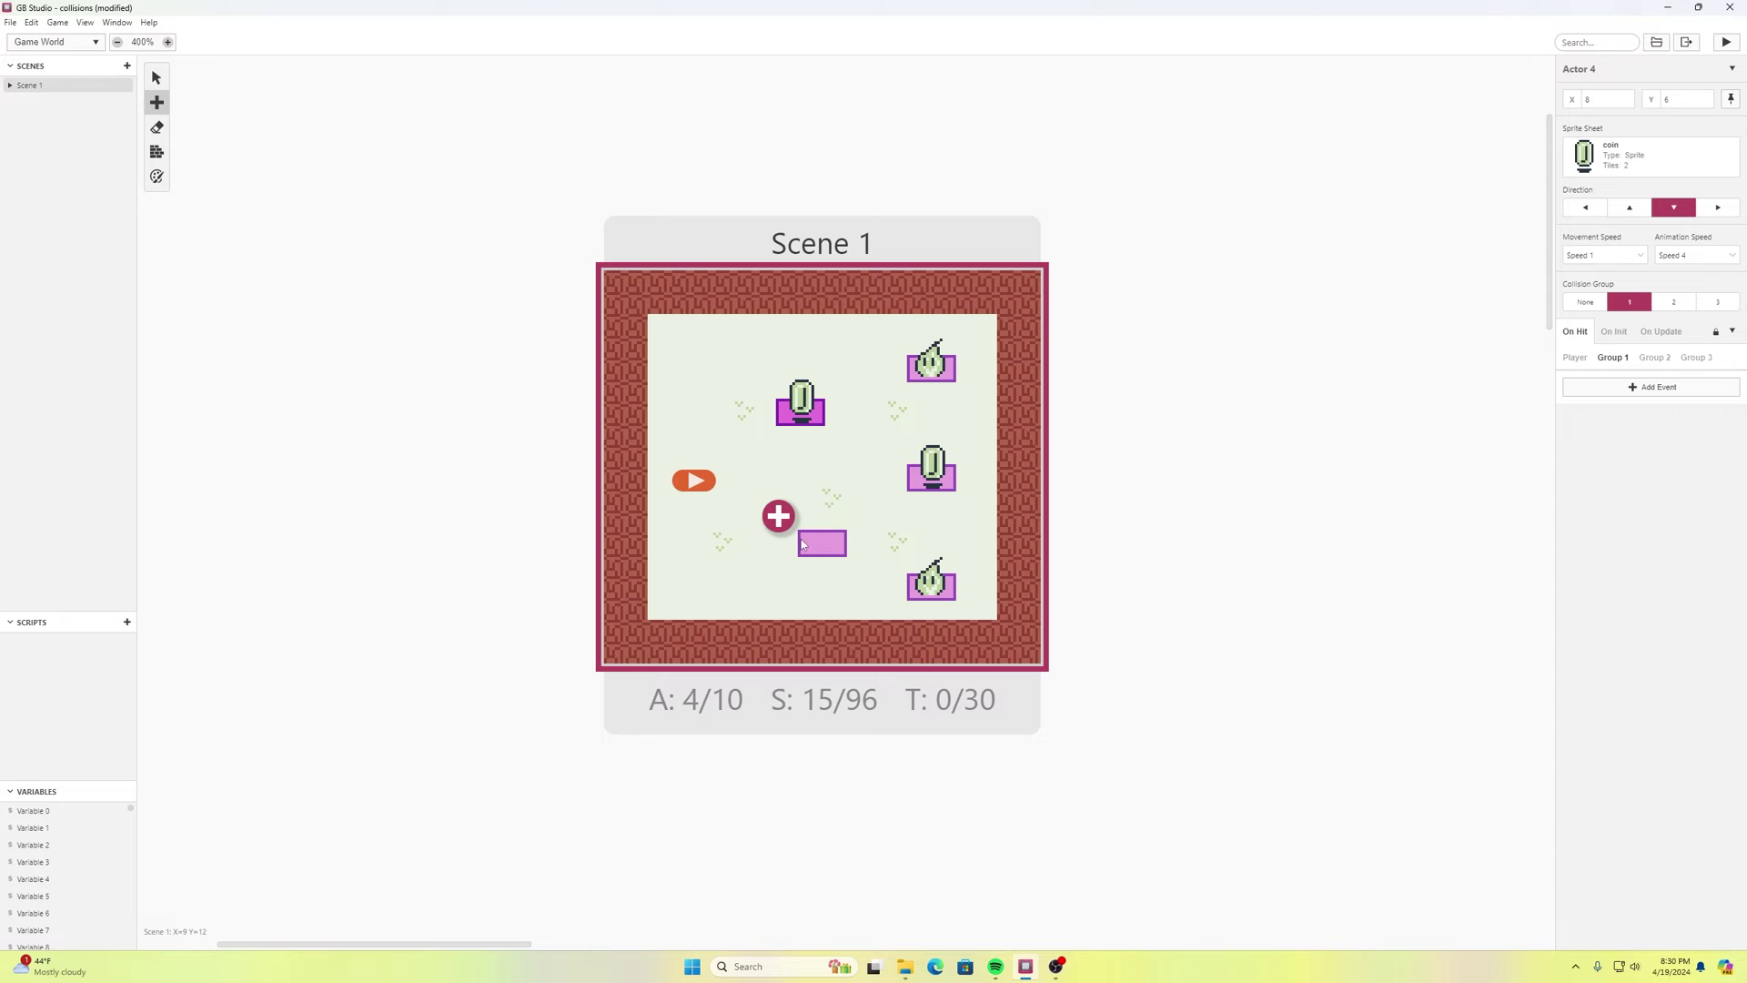
pyautogui.click(809, 566)
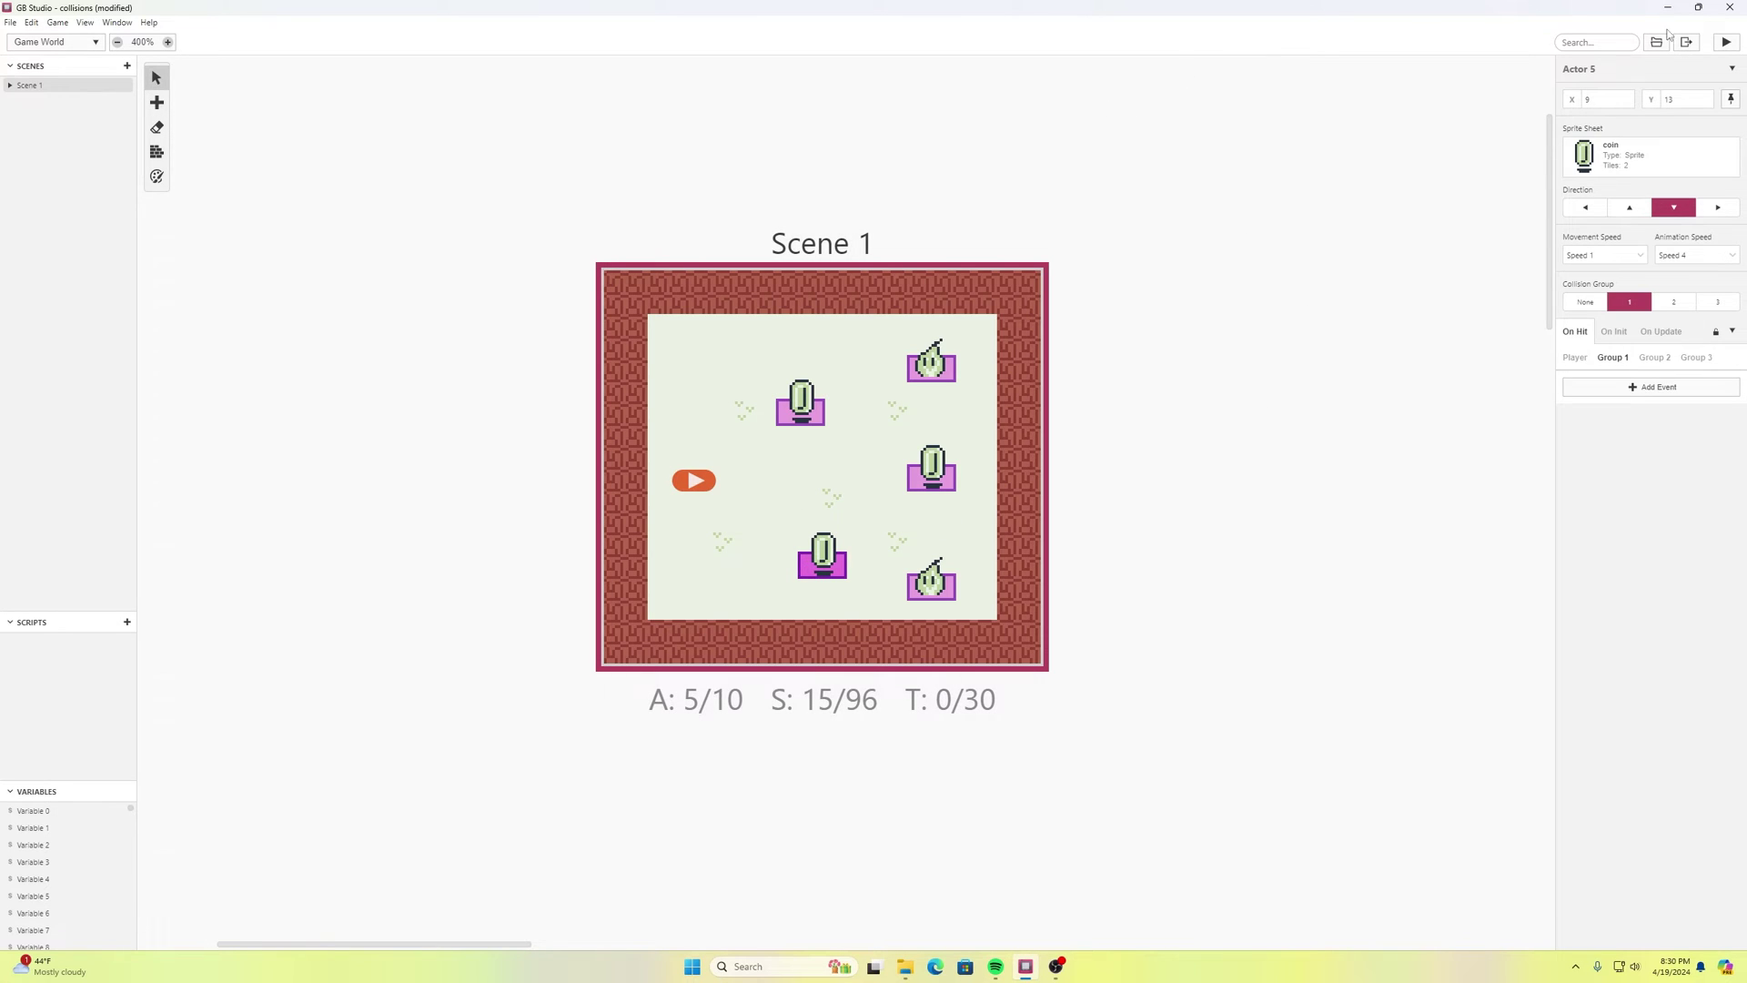
# - Run the game, walk the player into the three coins to test the shared hit dialogue, and close the game window
pyautogui.click(1727, 41)
pyautogui.press('Right')
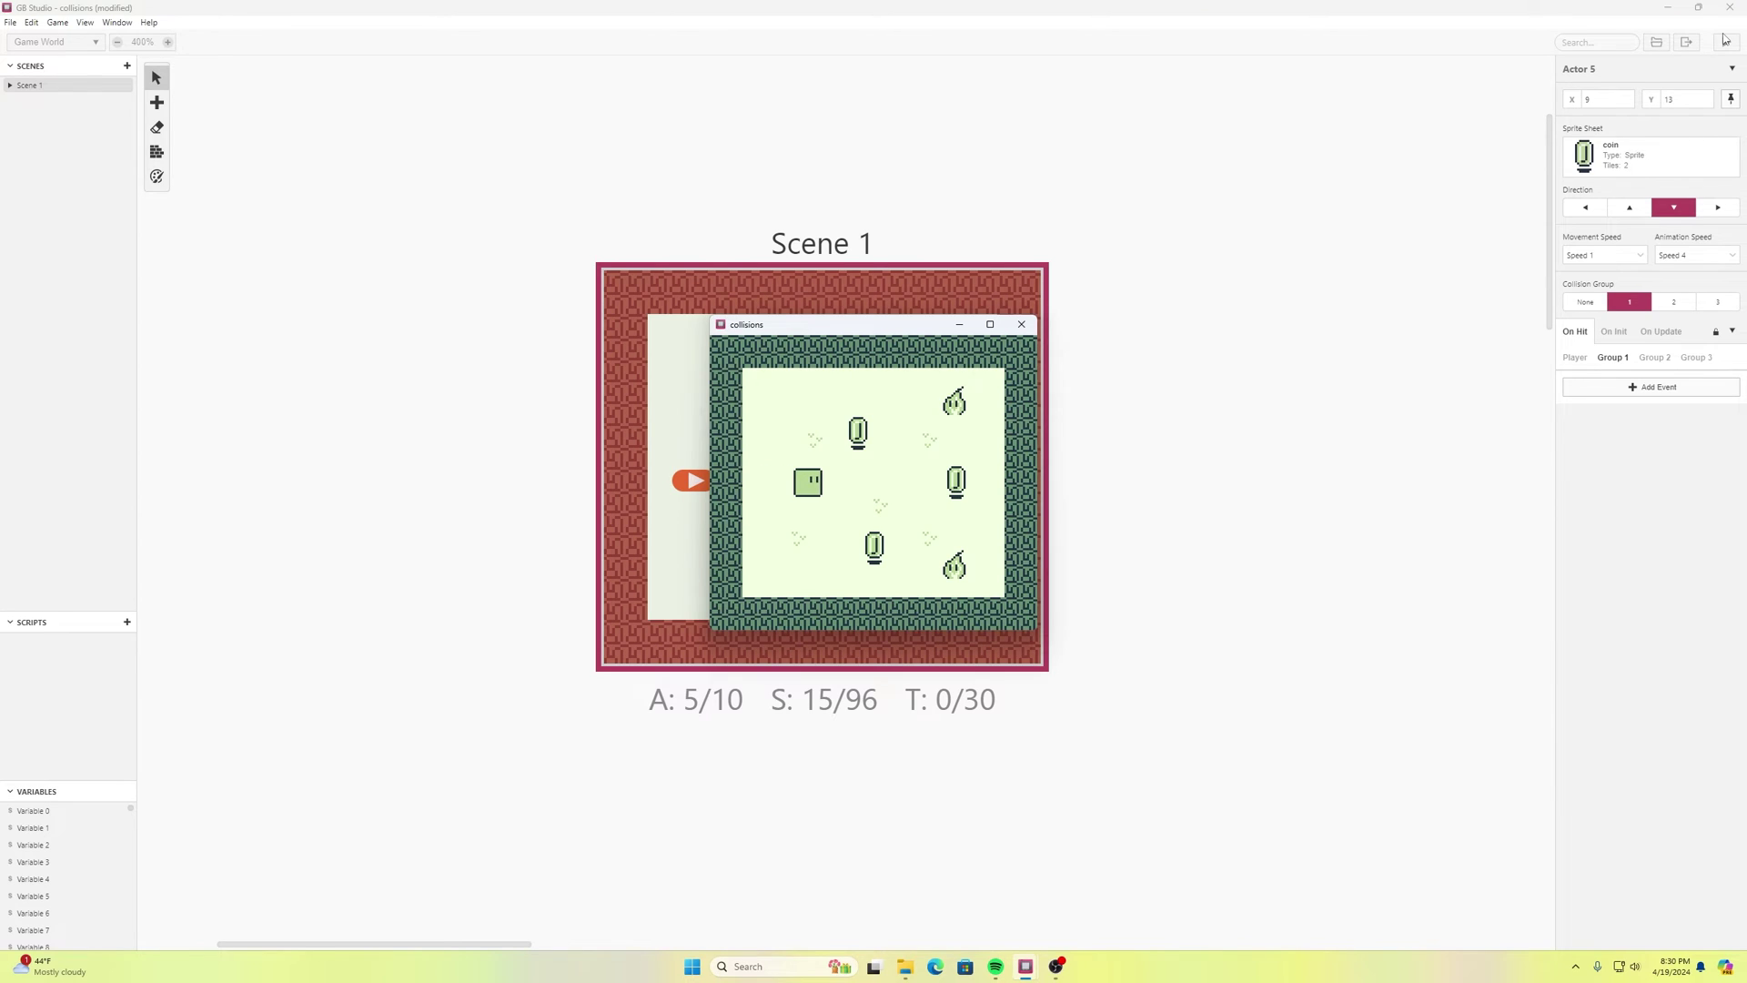
pyautogui.press('Up')
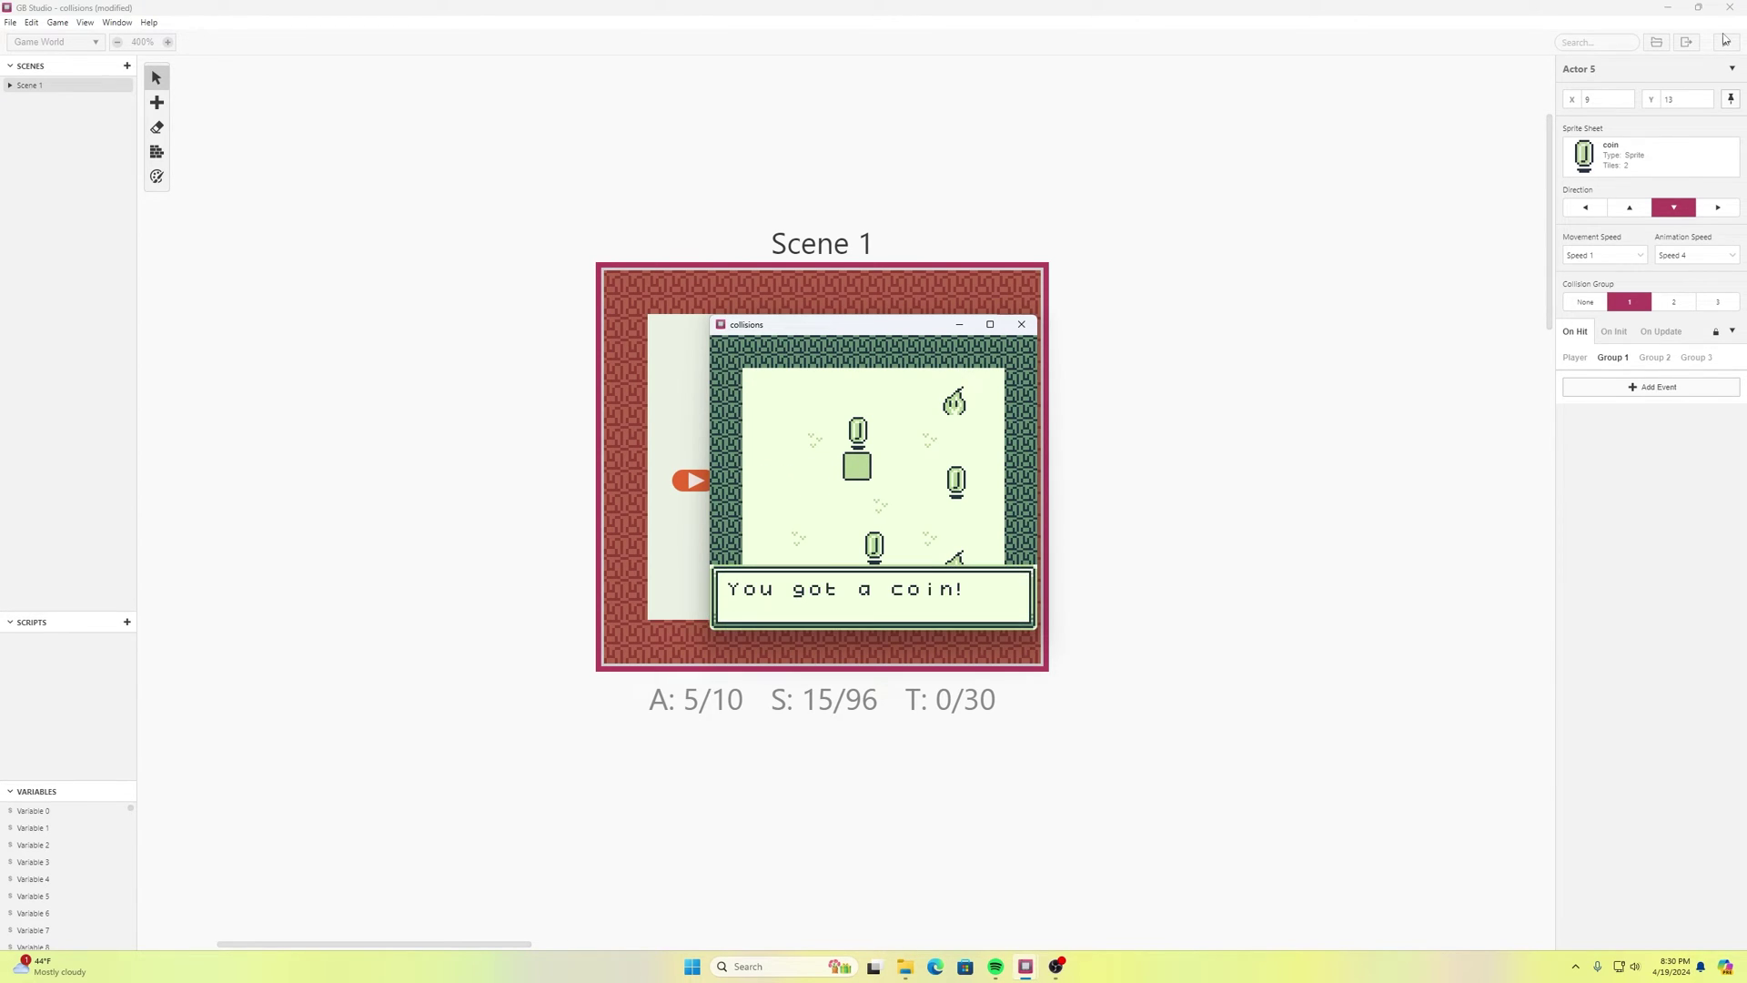
pyautogui.press('z')
pyautogui.press('Down')
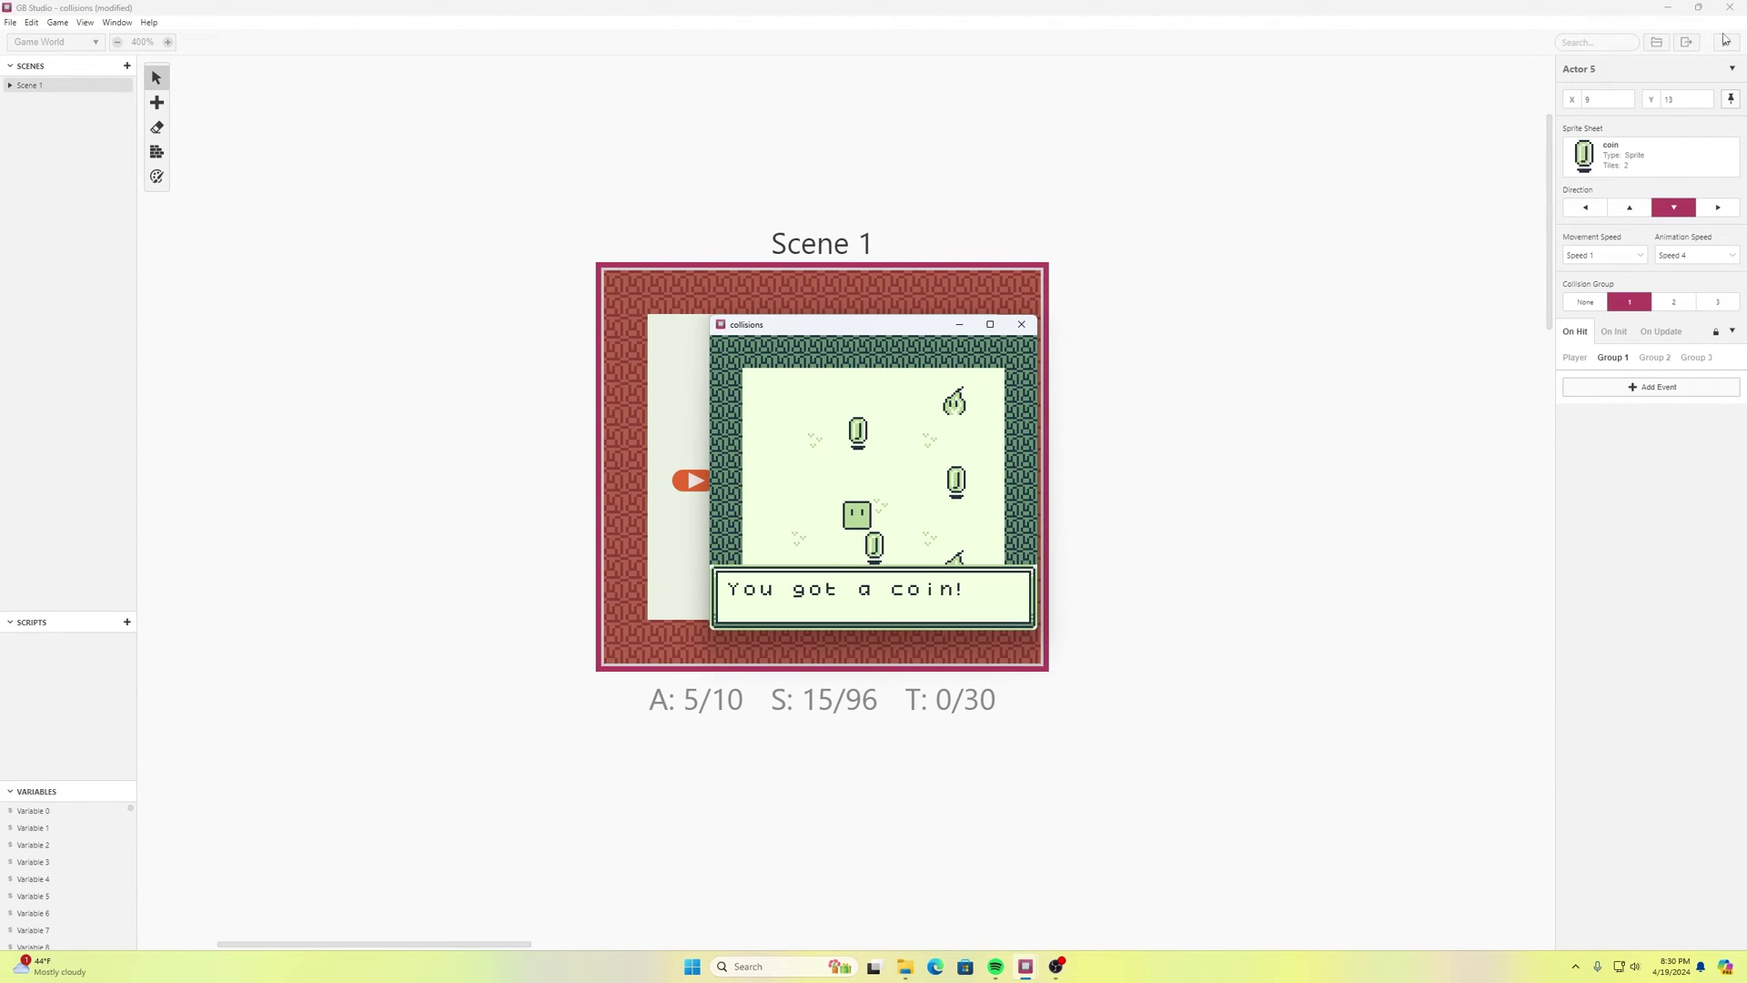
pyautogui.press('z')
pyautogui.press('Up')
pyautogui.press('Right')
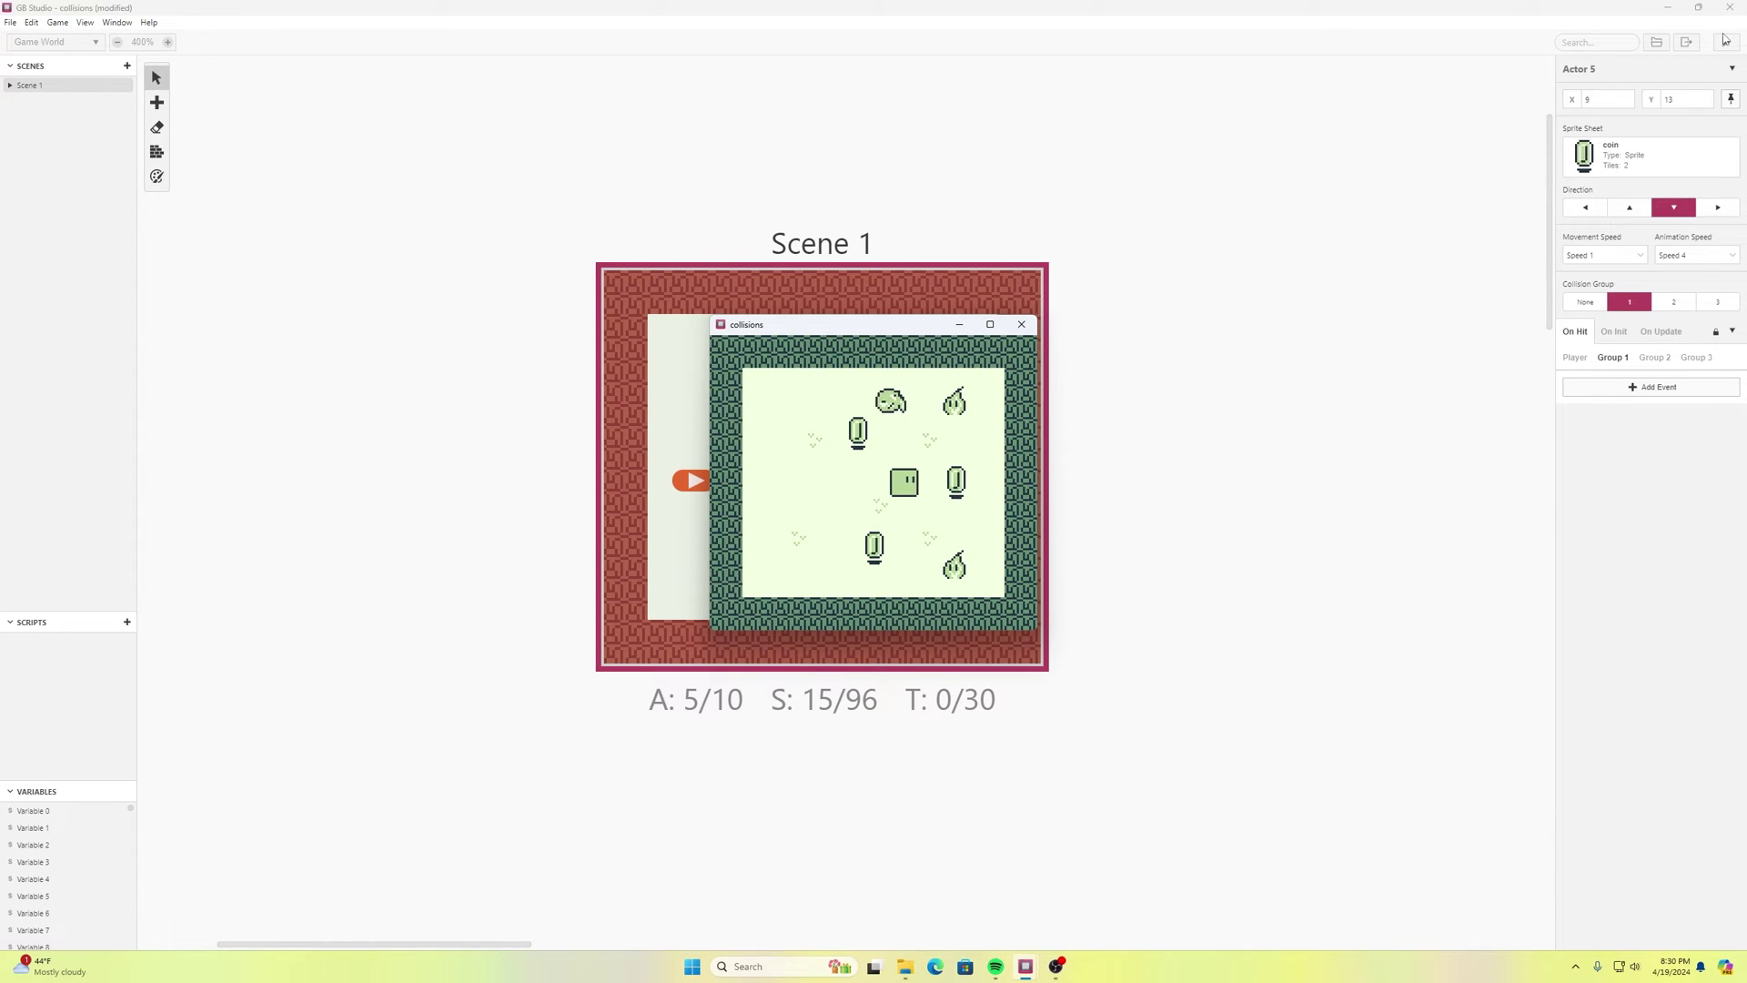
pyautogui.press('z')
pyautogui.press('Left')
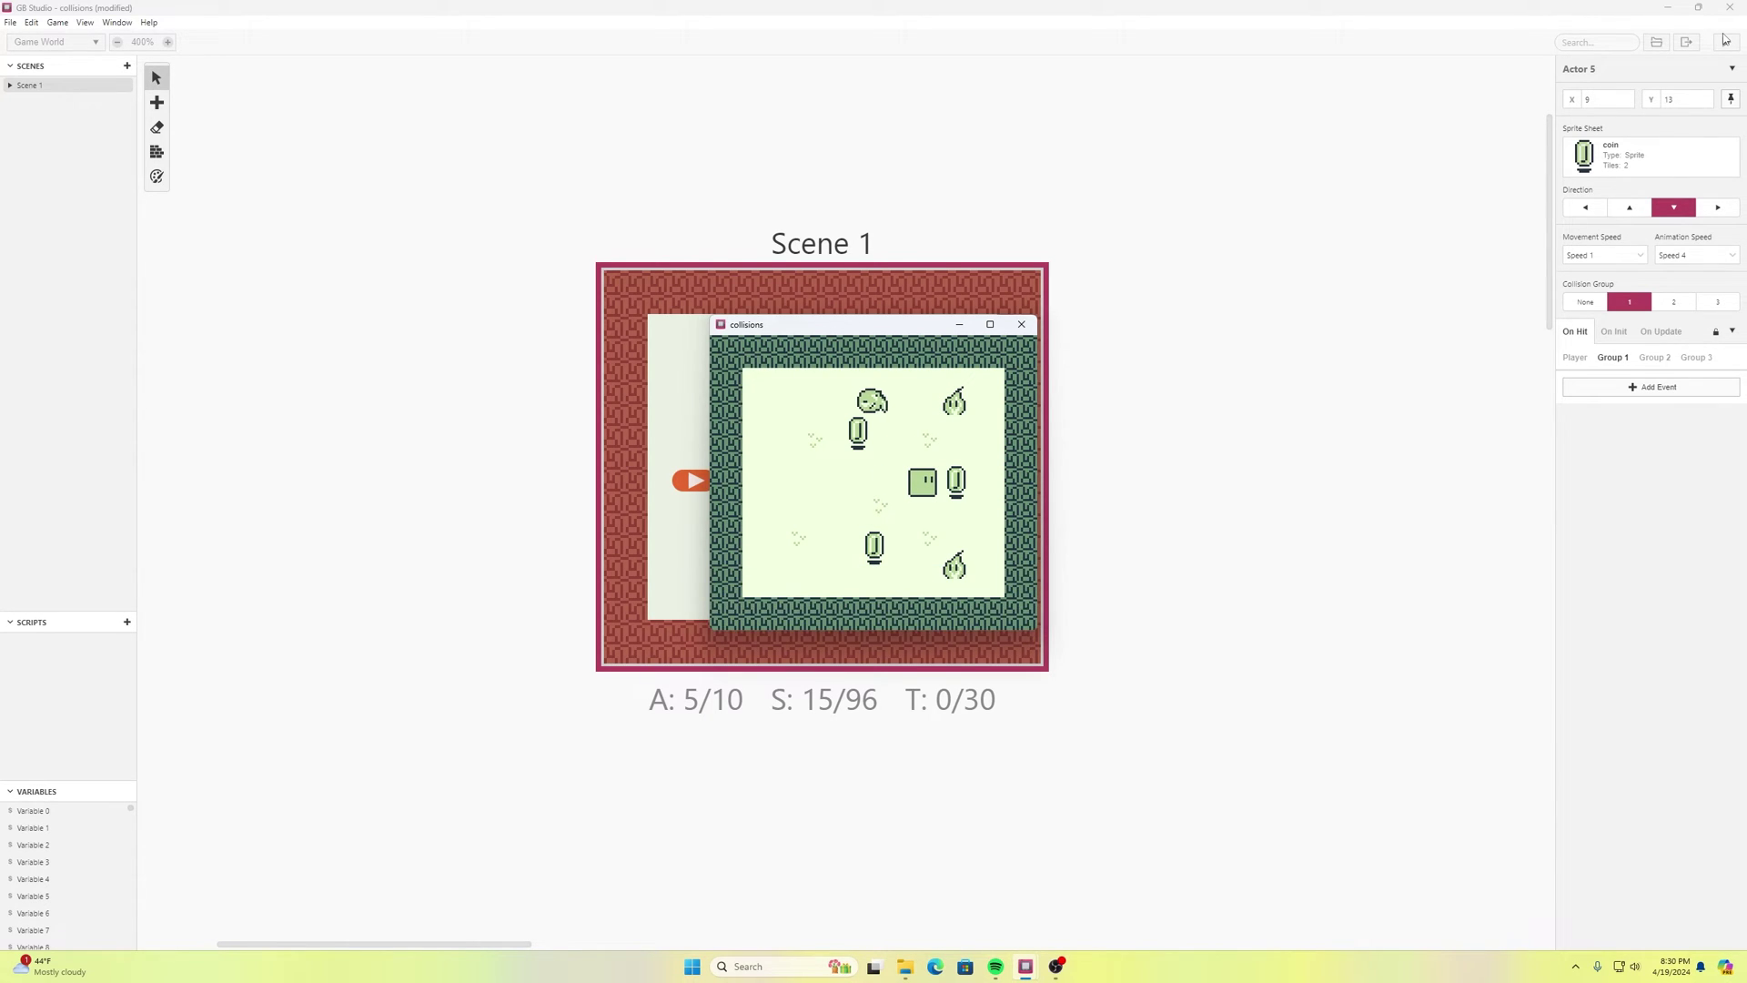
pyautogui.press('Left')
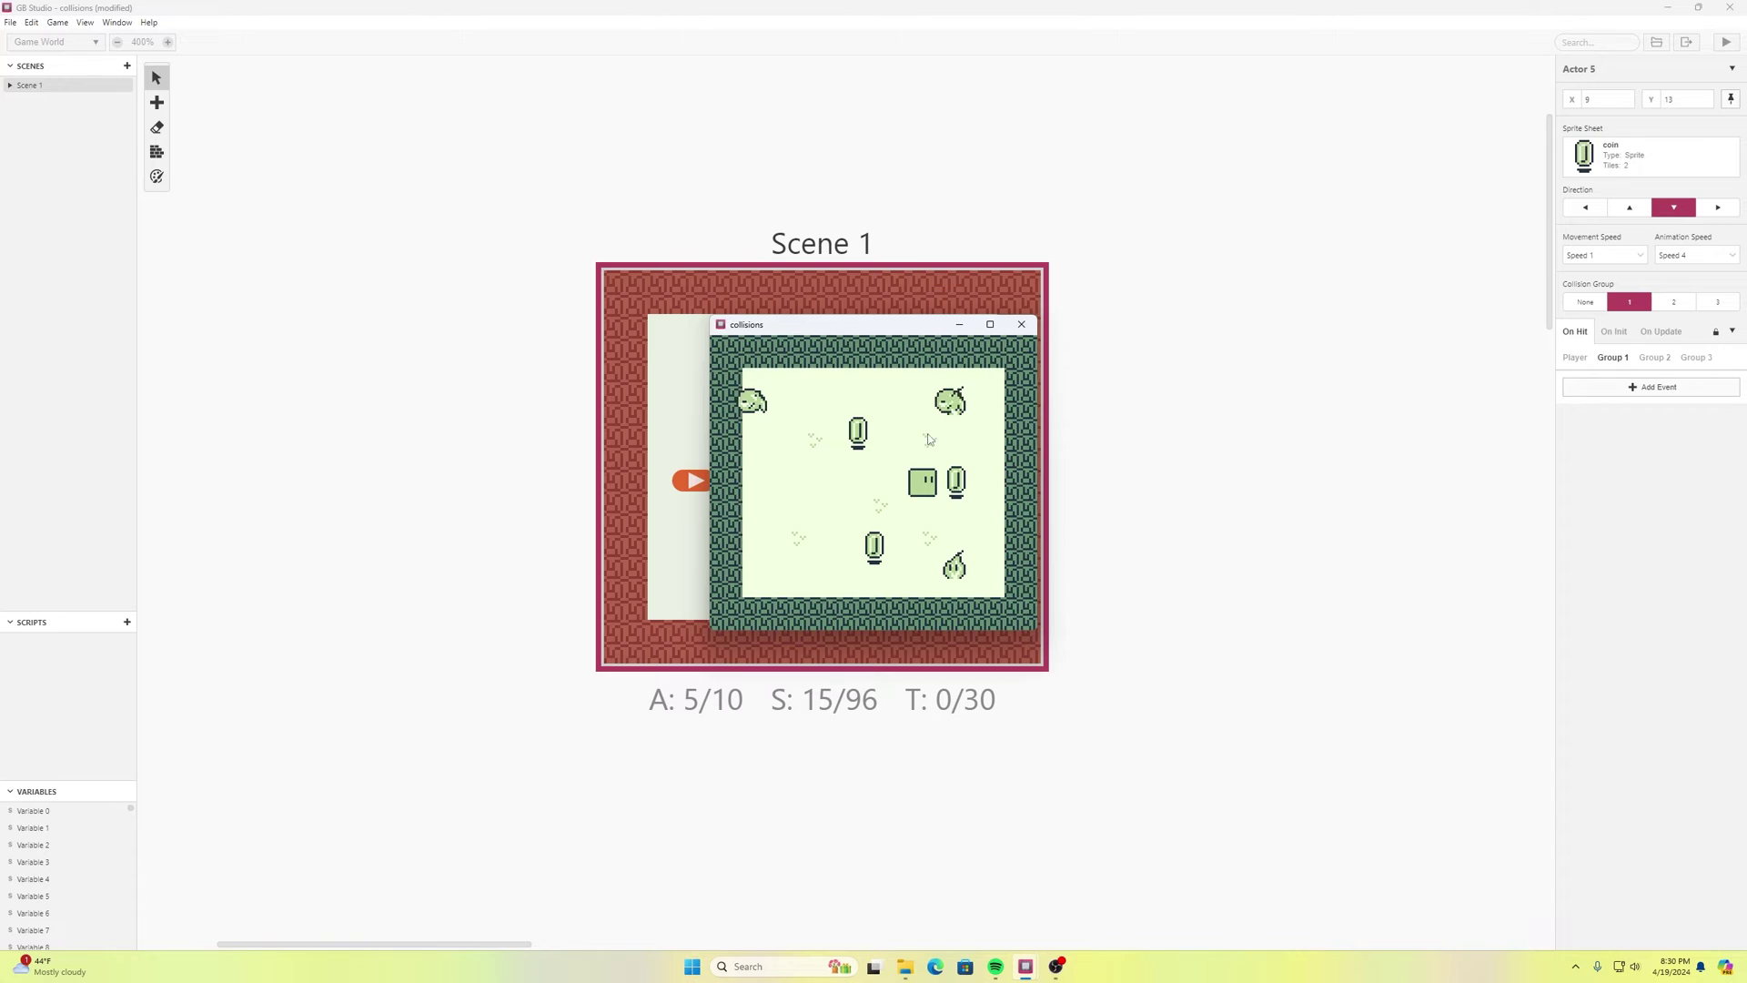
pyautogui.press('Left')
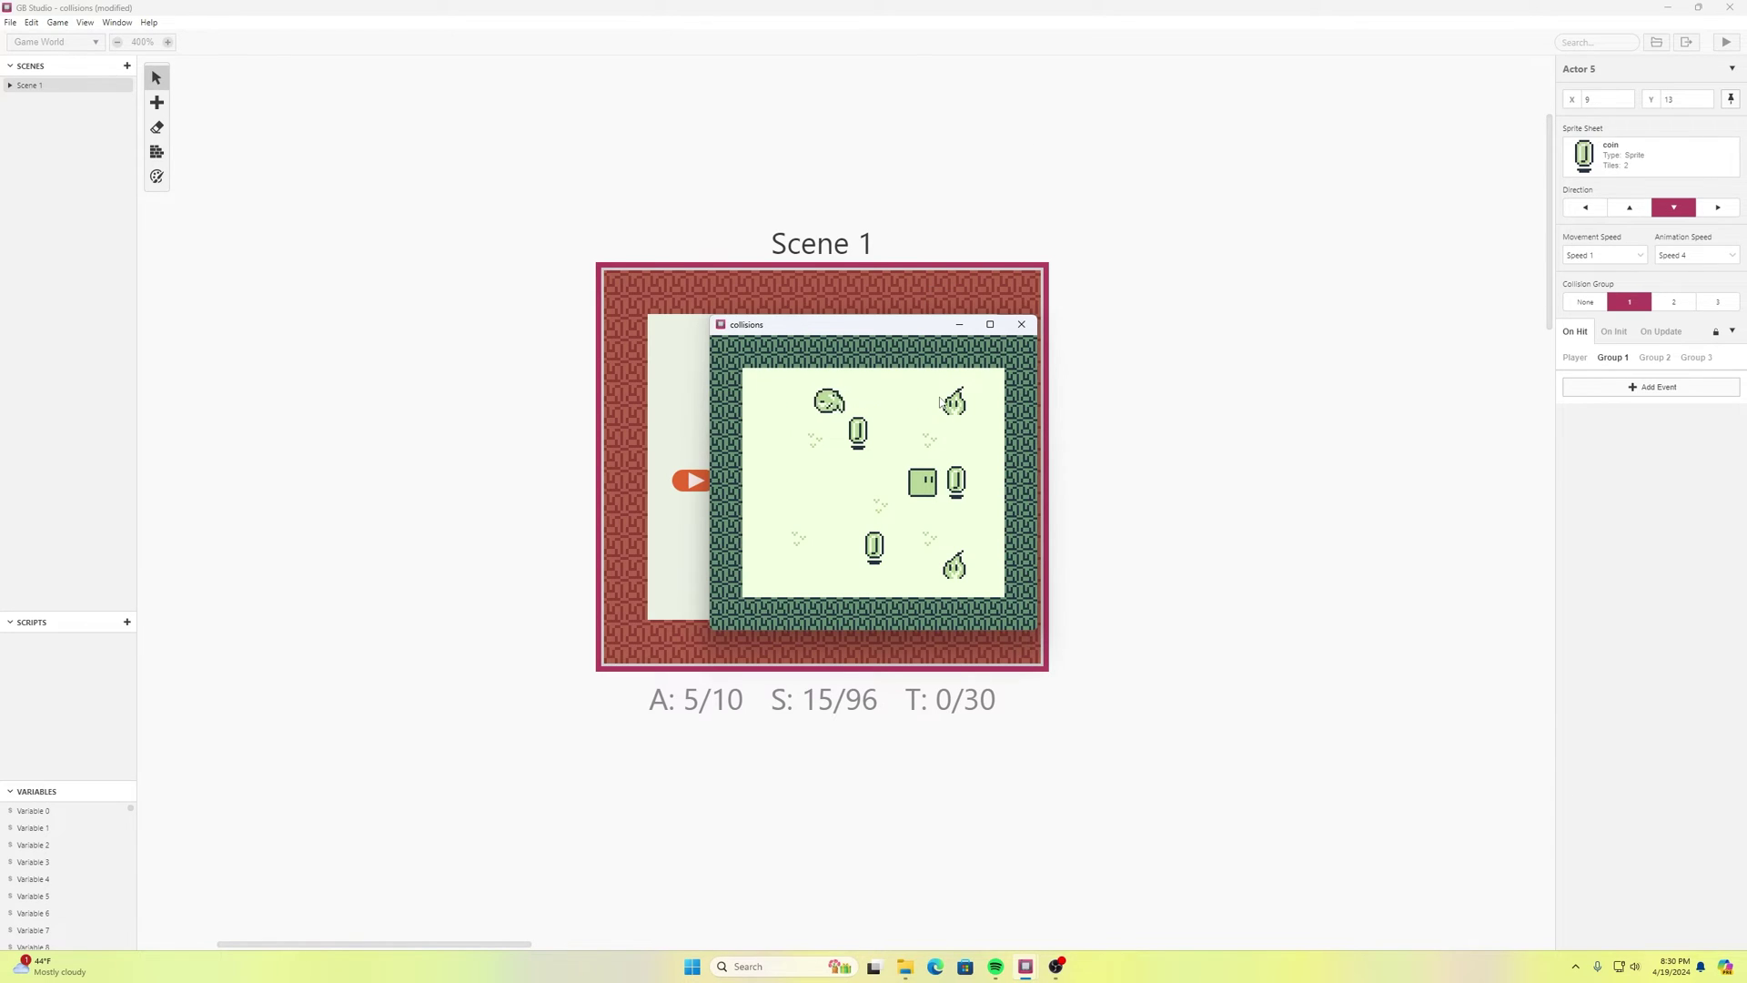
pyautogui.press('Left')
pyautogui.press('Left')
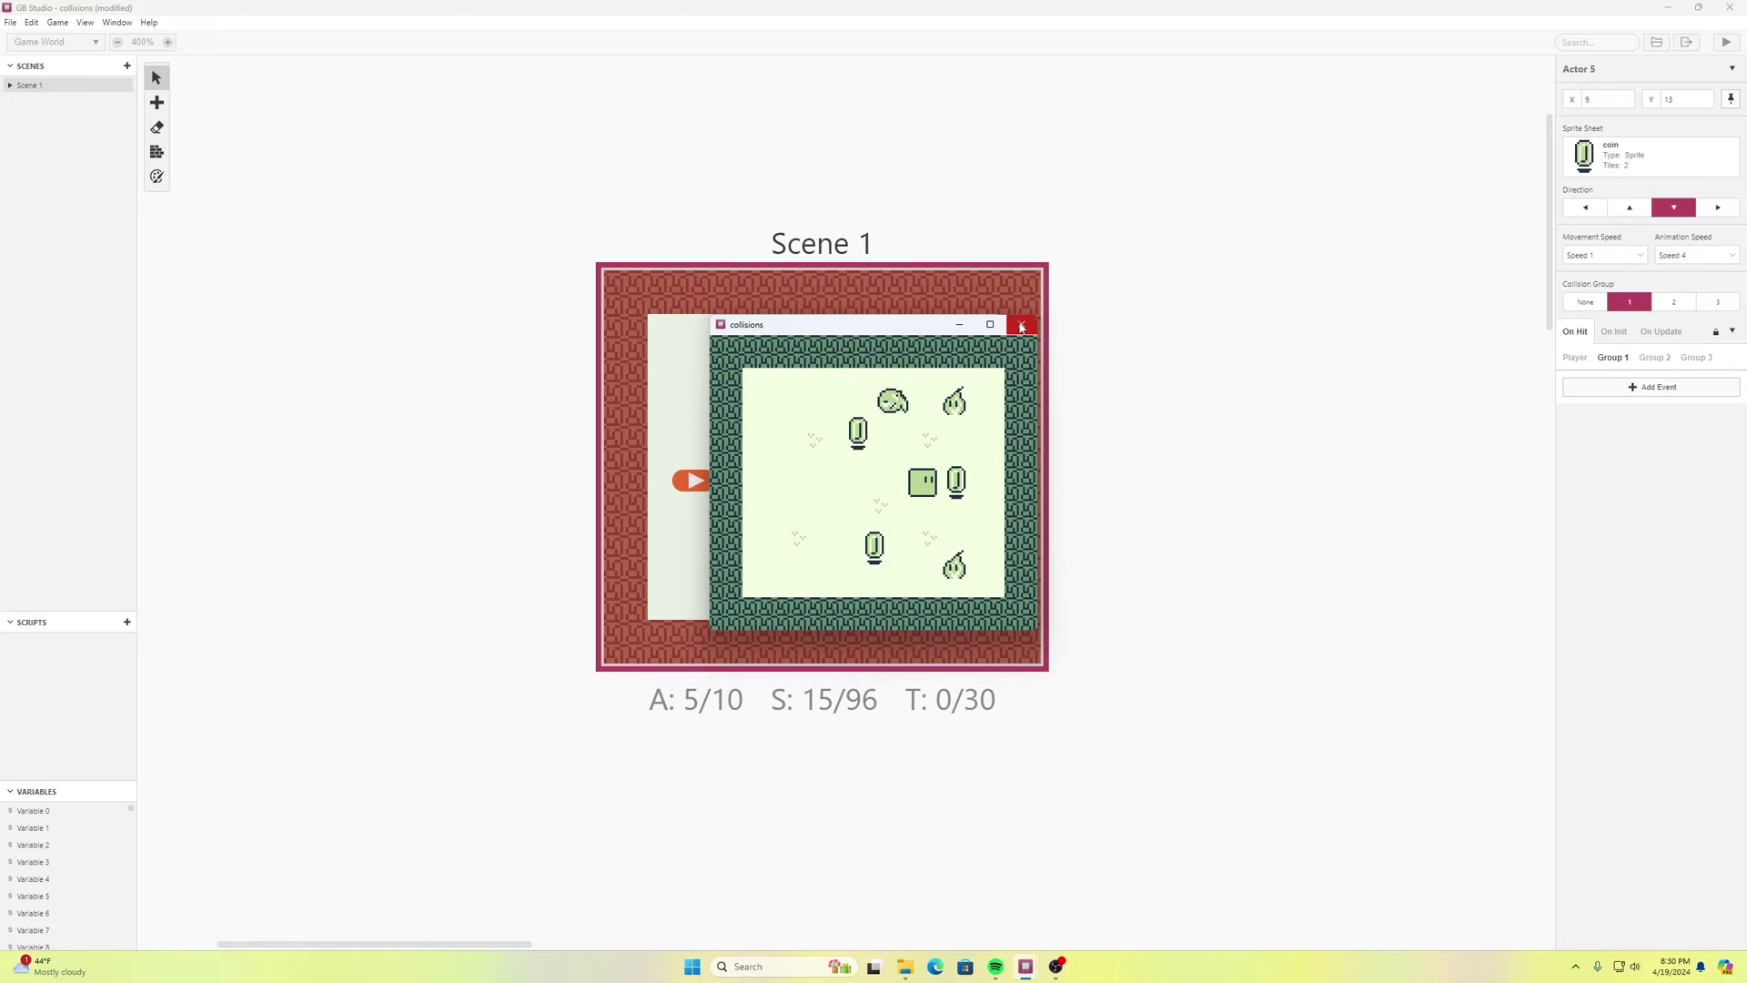
pyautogui.press('Left')
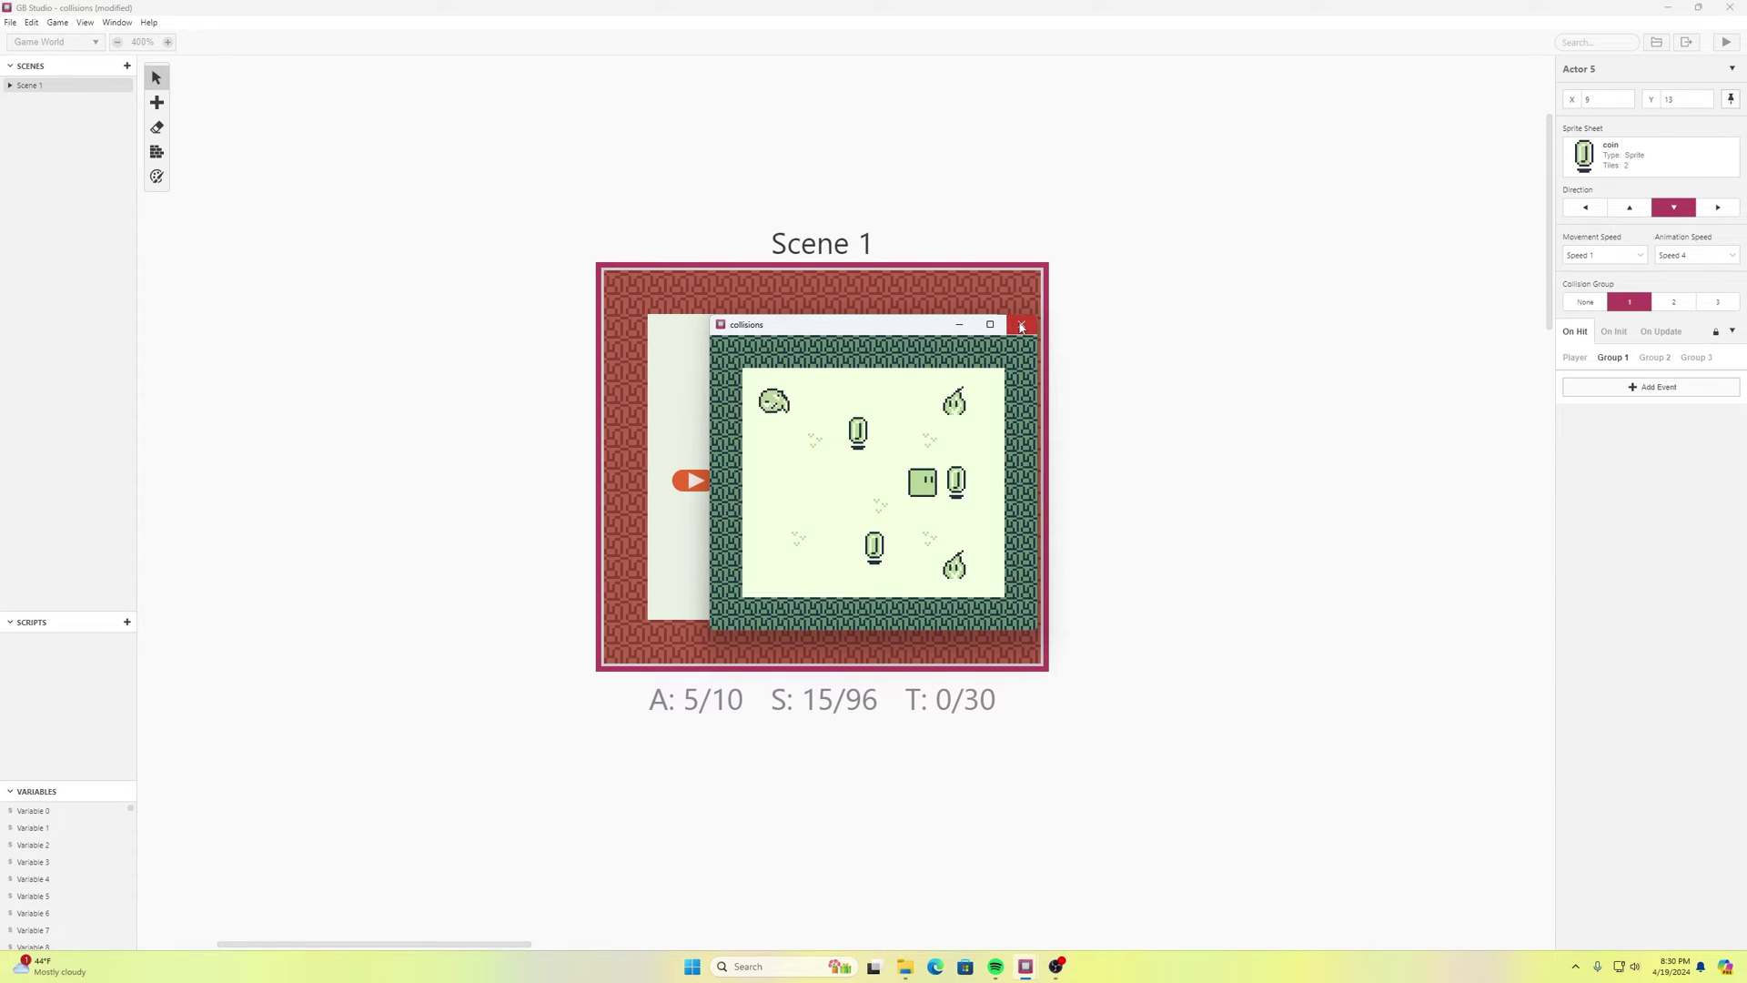
pyautogui.click(1021, 328)
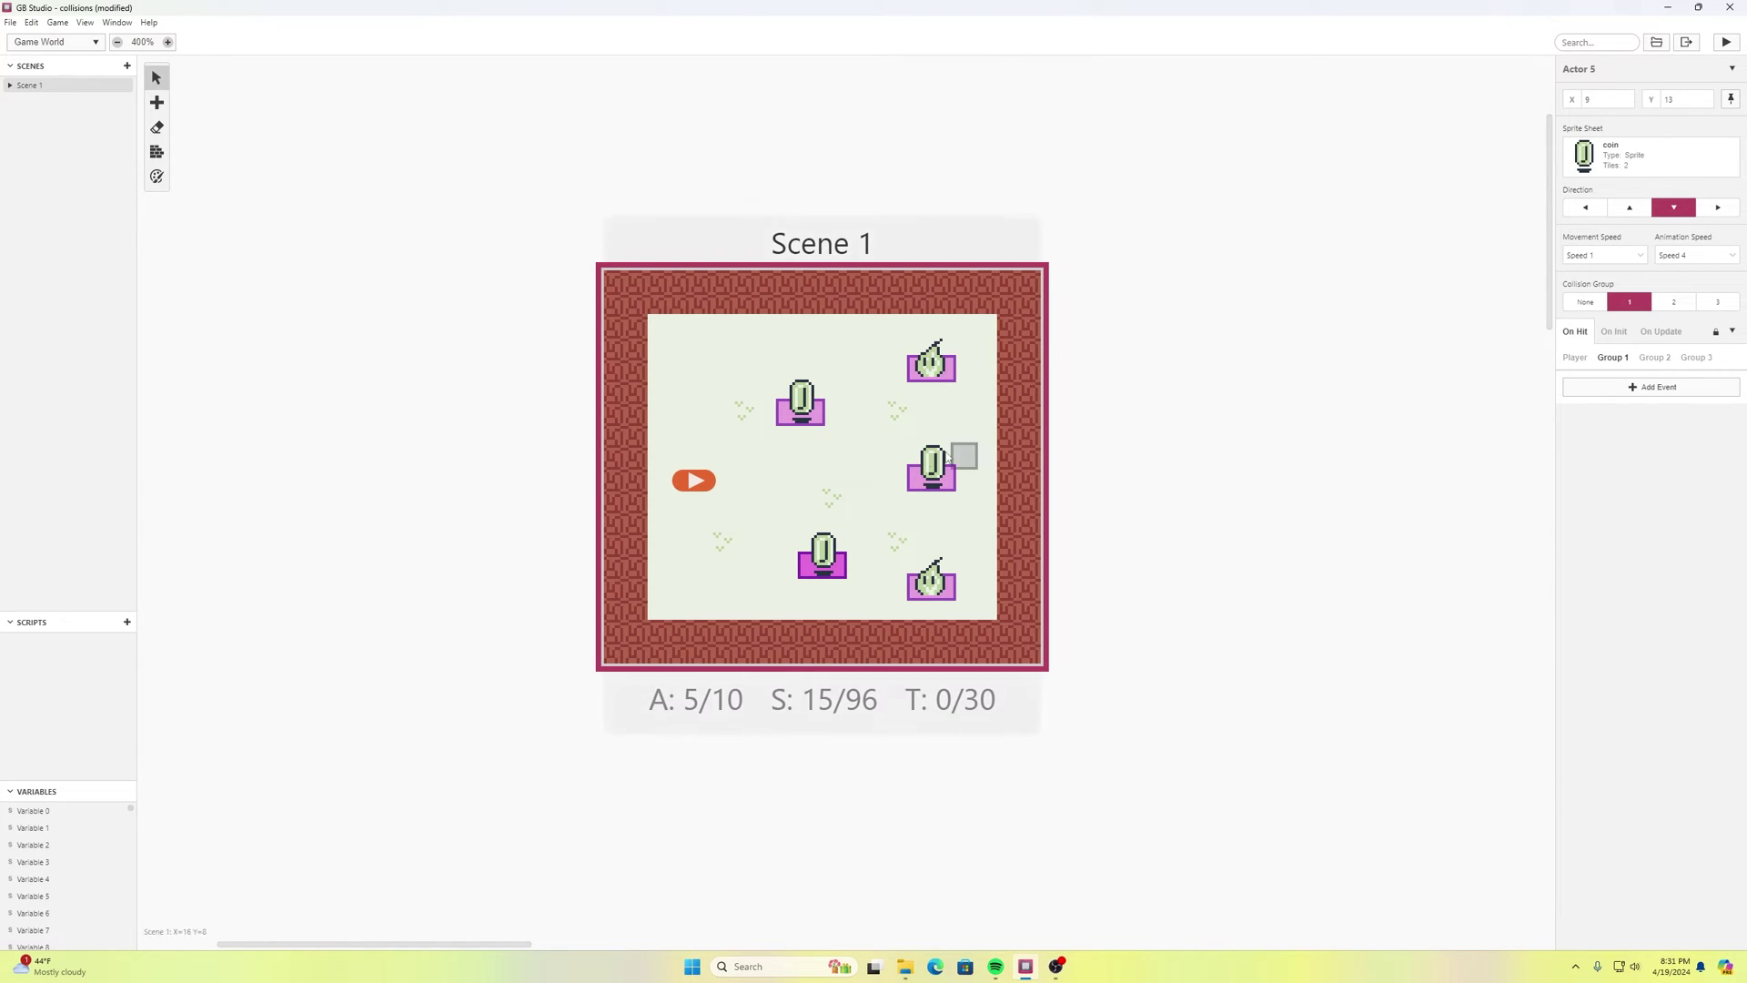
# - Add a Deactivate Actor event targeting Actor 1 to Scene 1's On Player Hit script for Group 1
pyautogui.click(811, 466)
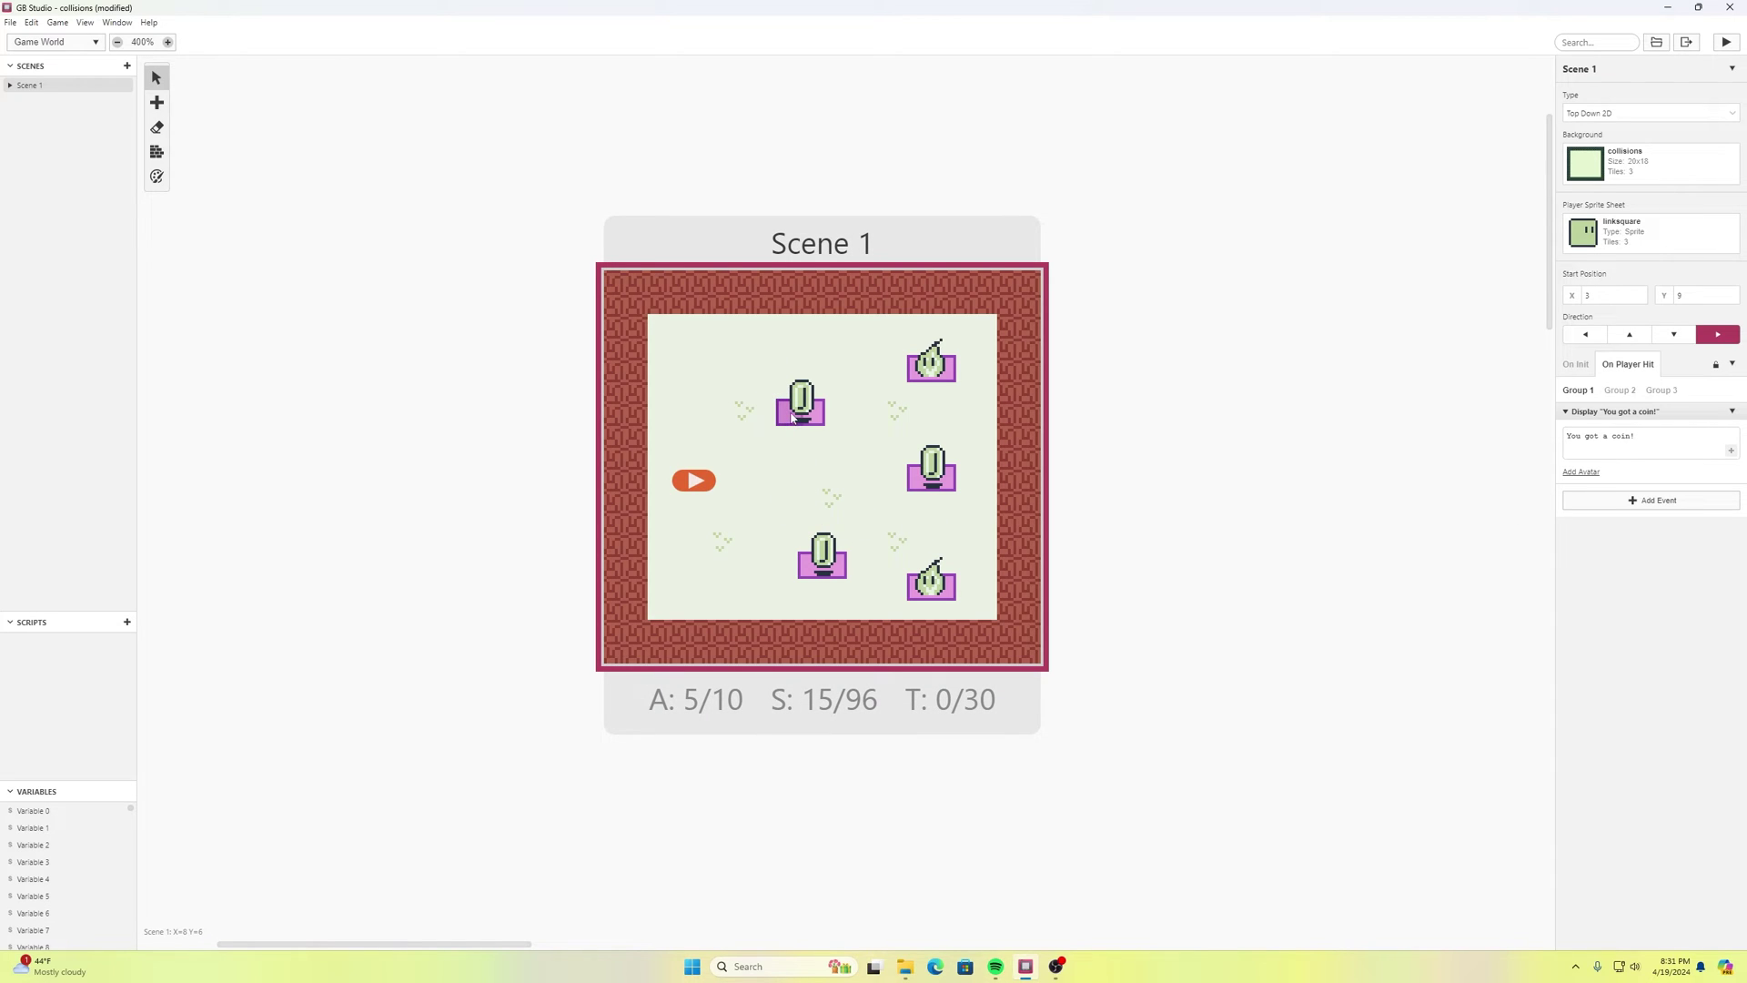
pyautogui.click(1614, 499)
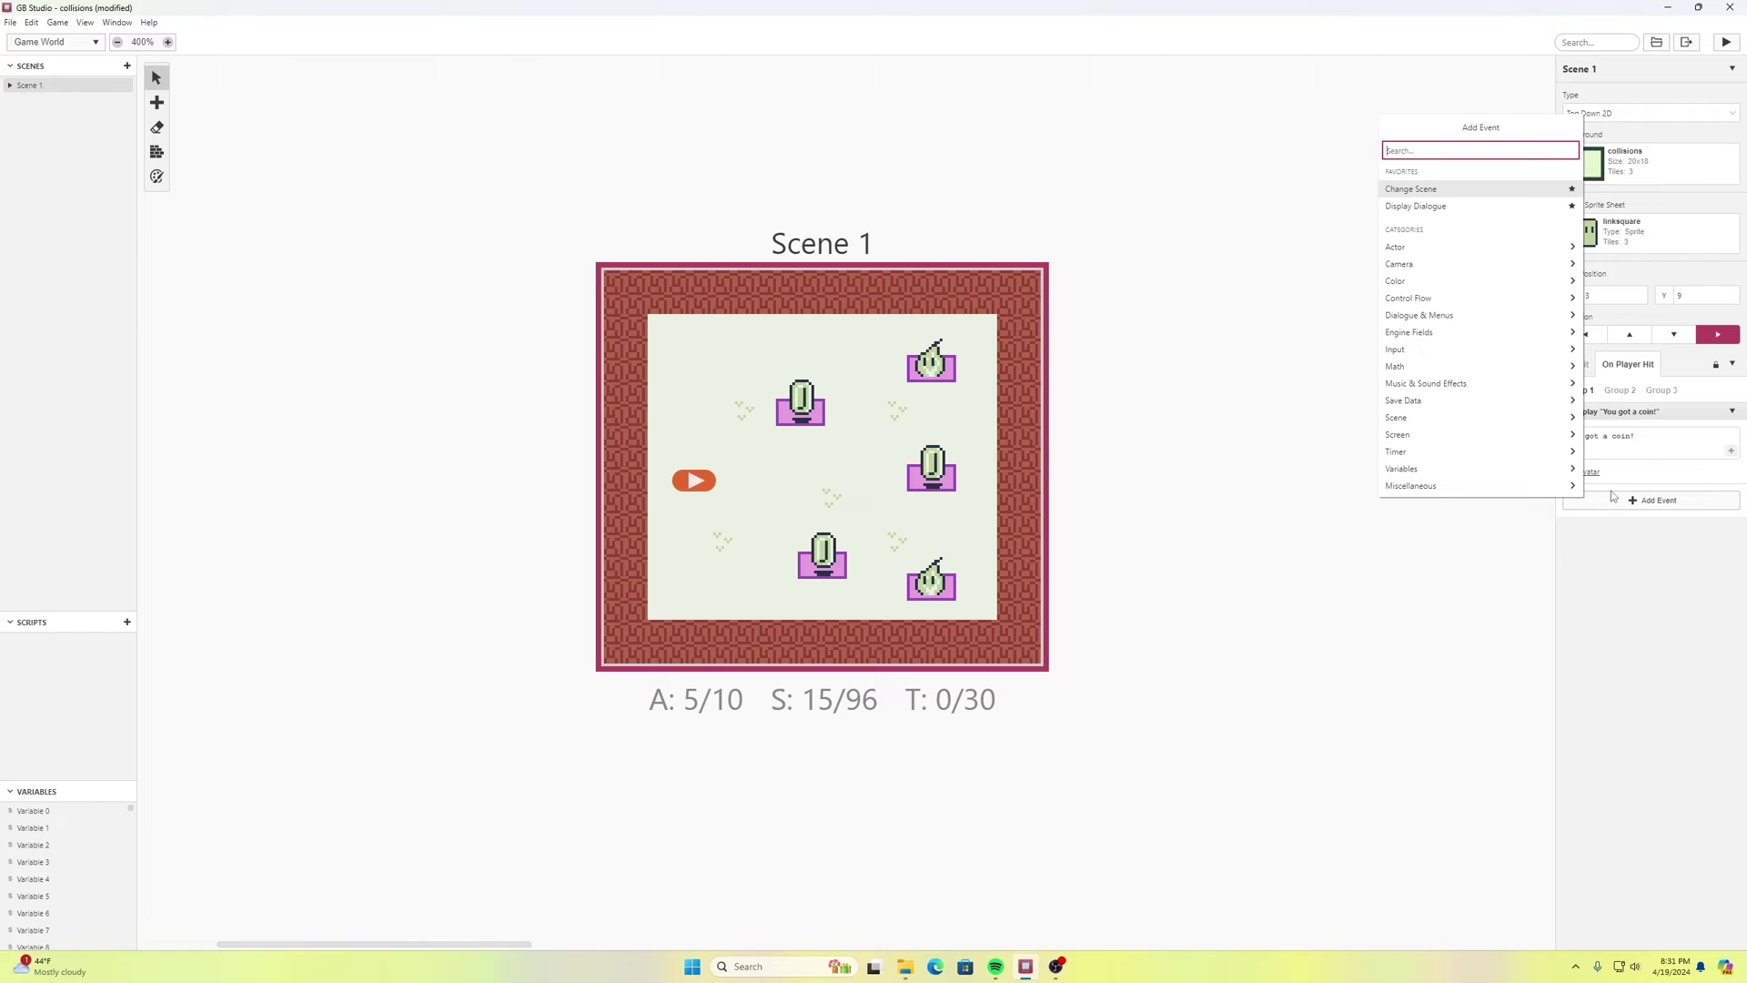
pyautogui.write('deact')
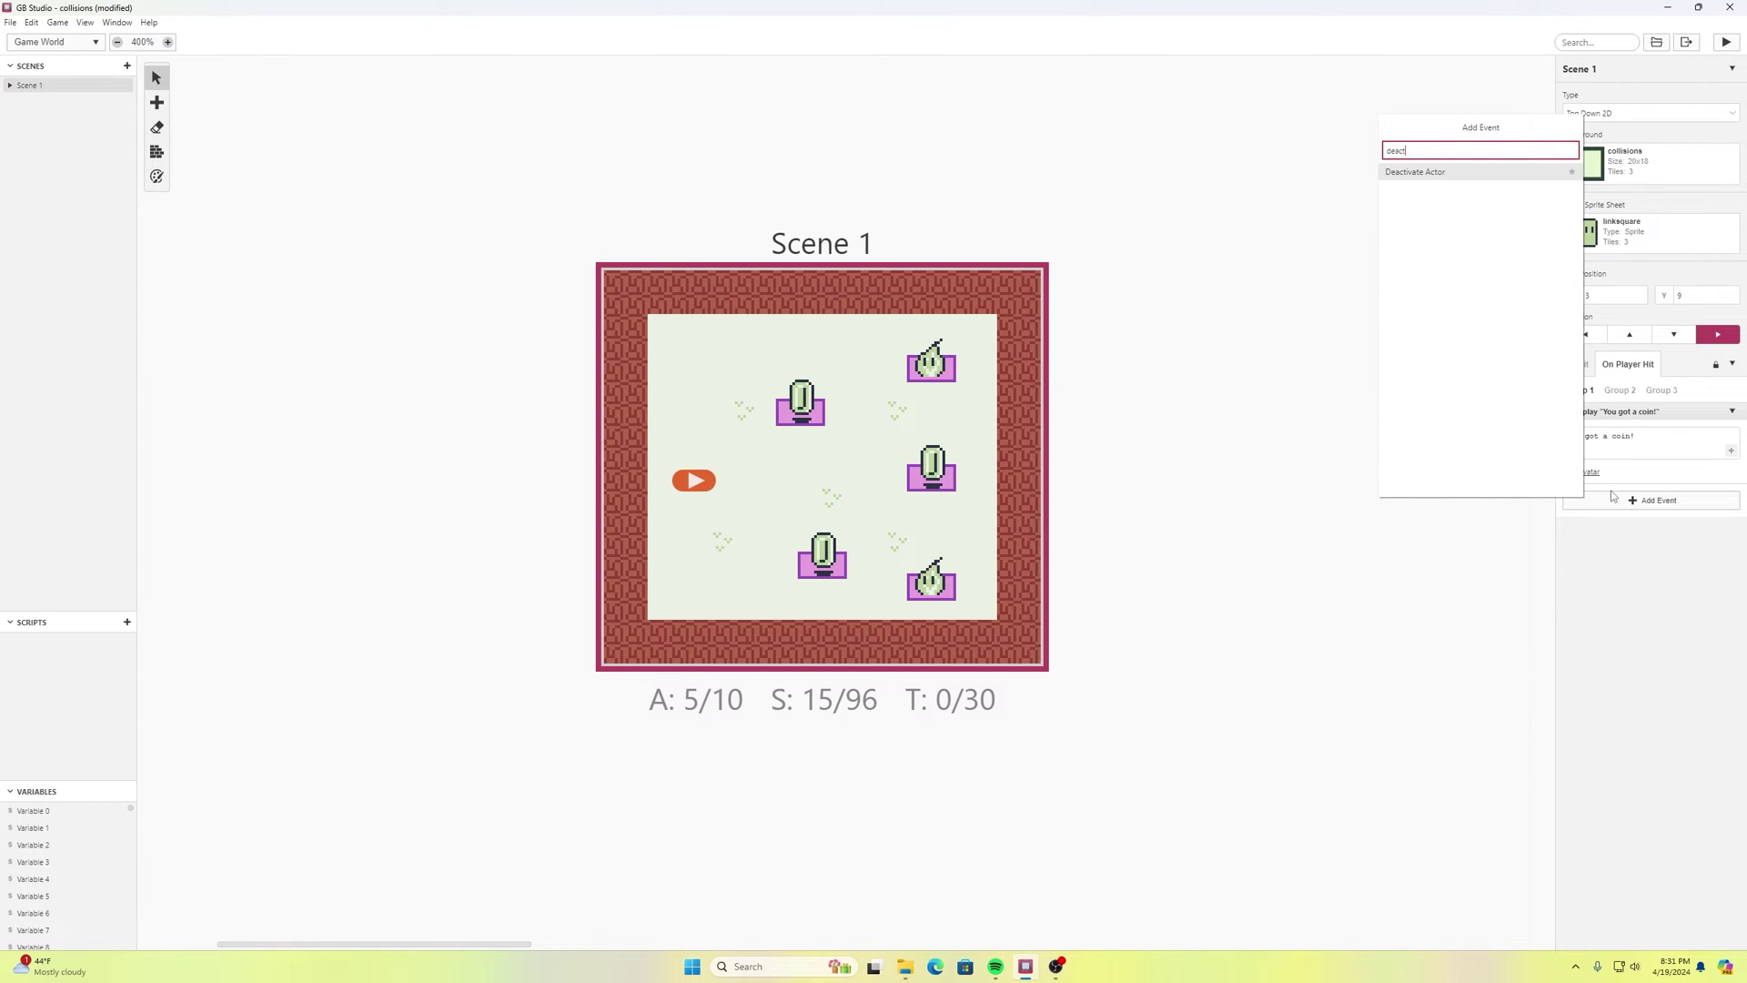
pyautogui.click(1419, 173)
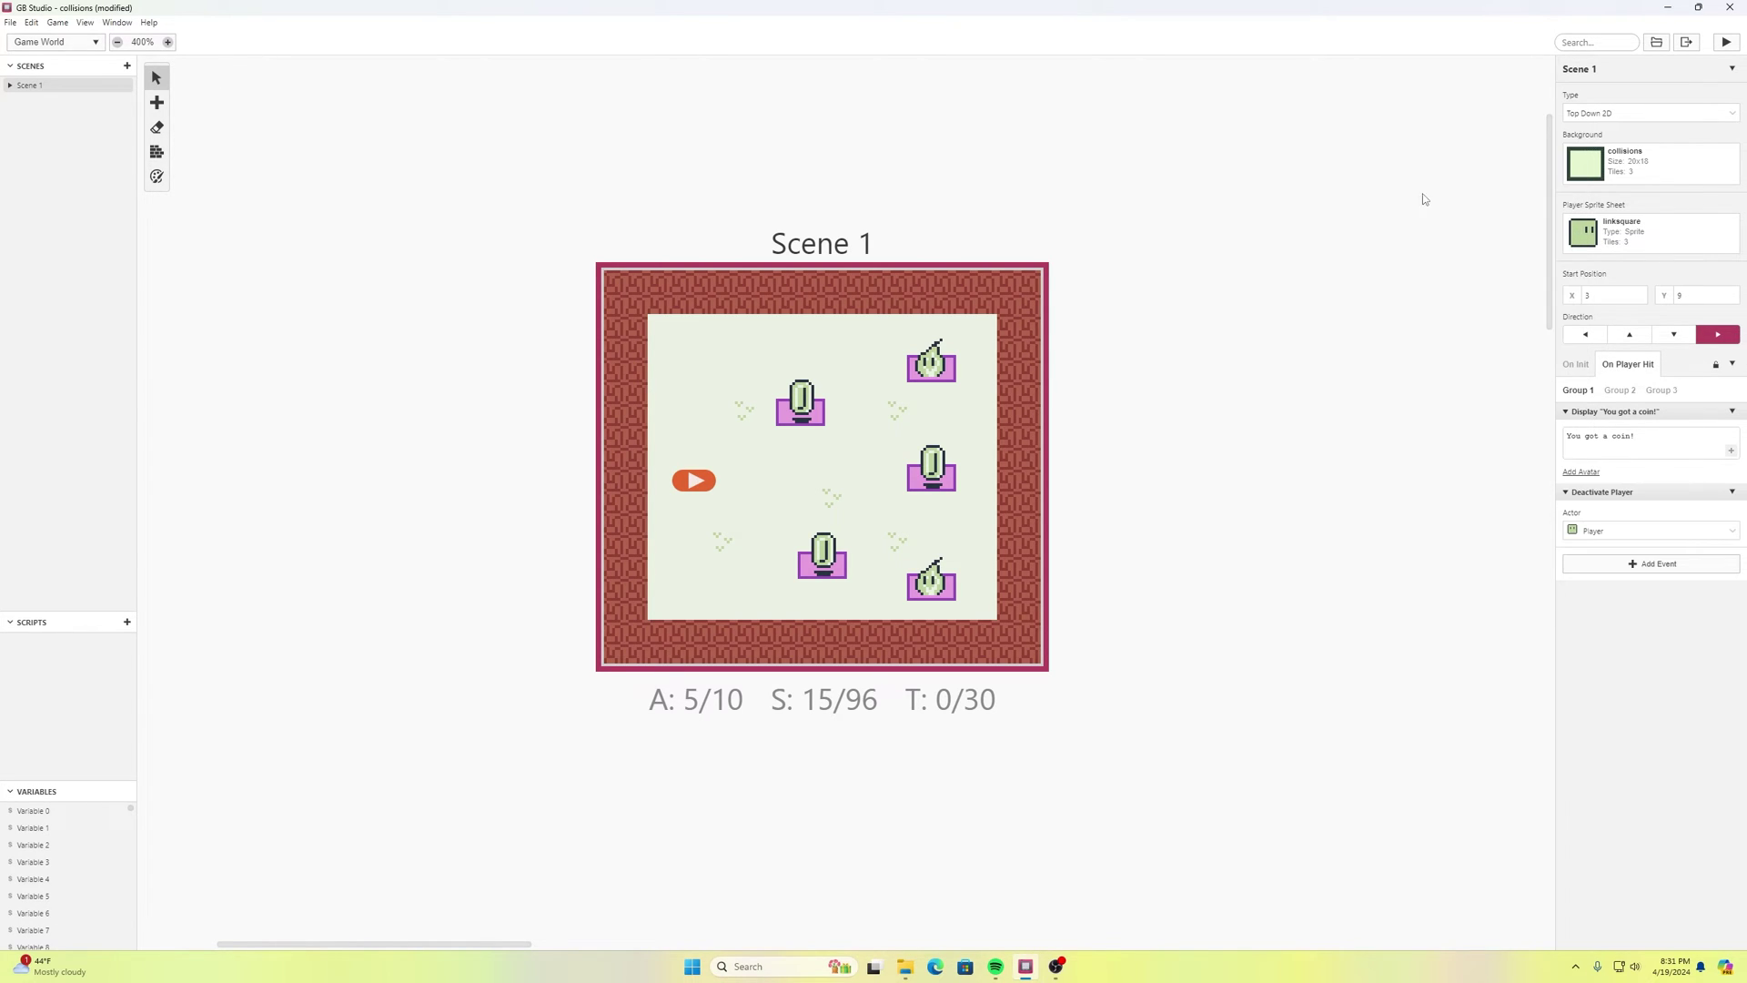
pyautogui.click(1632, 533)
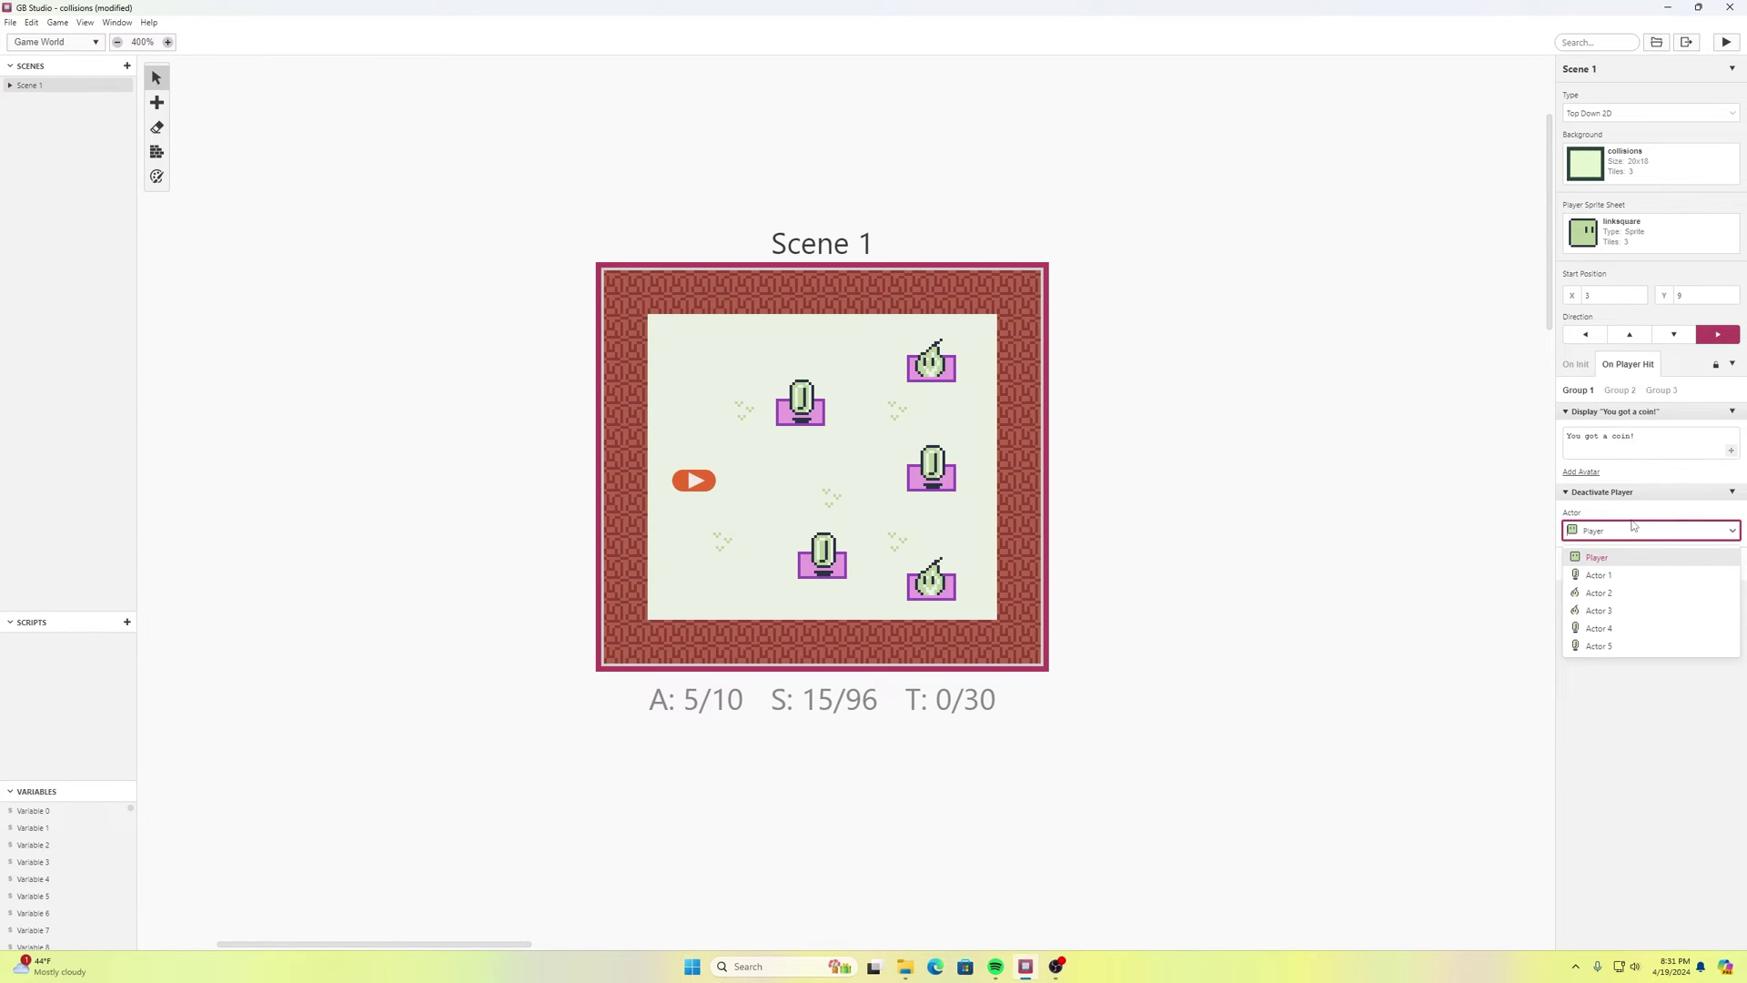
pyautogui.click(1596, 573)
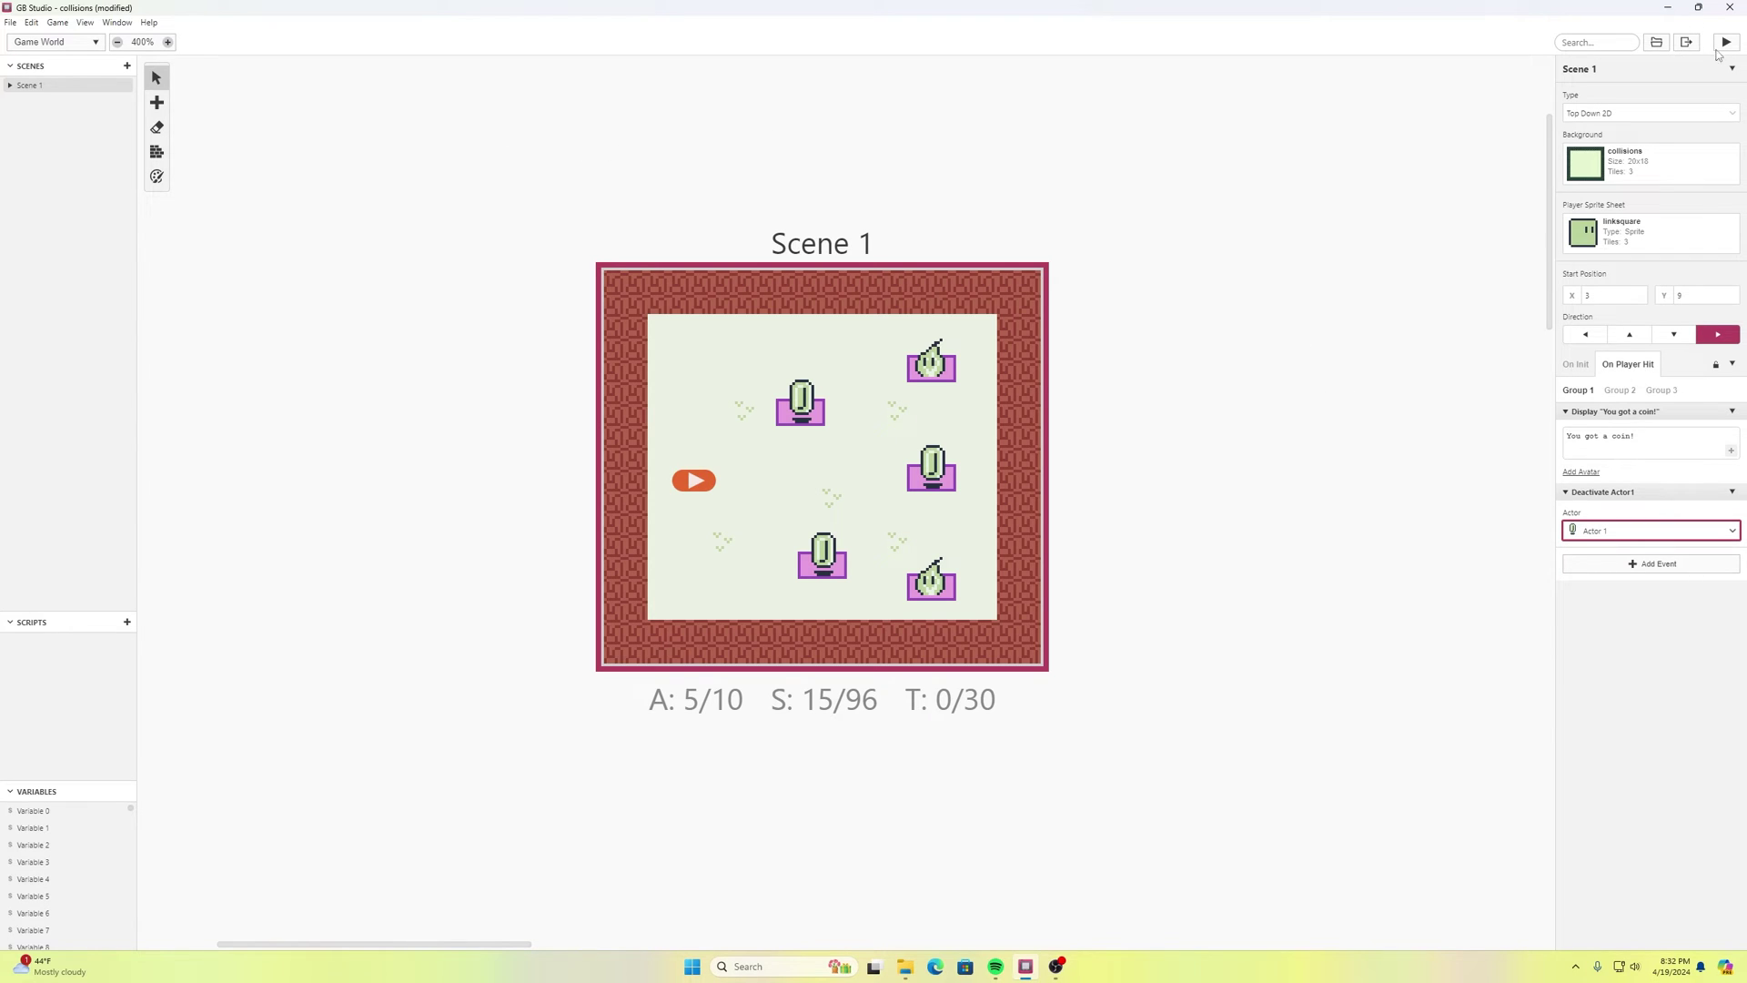
# - Save the project and playtest Scene 1 by walking the player into the upper coin
pyautogui.click(10, 23)
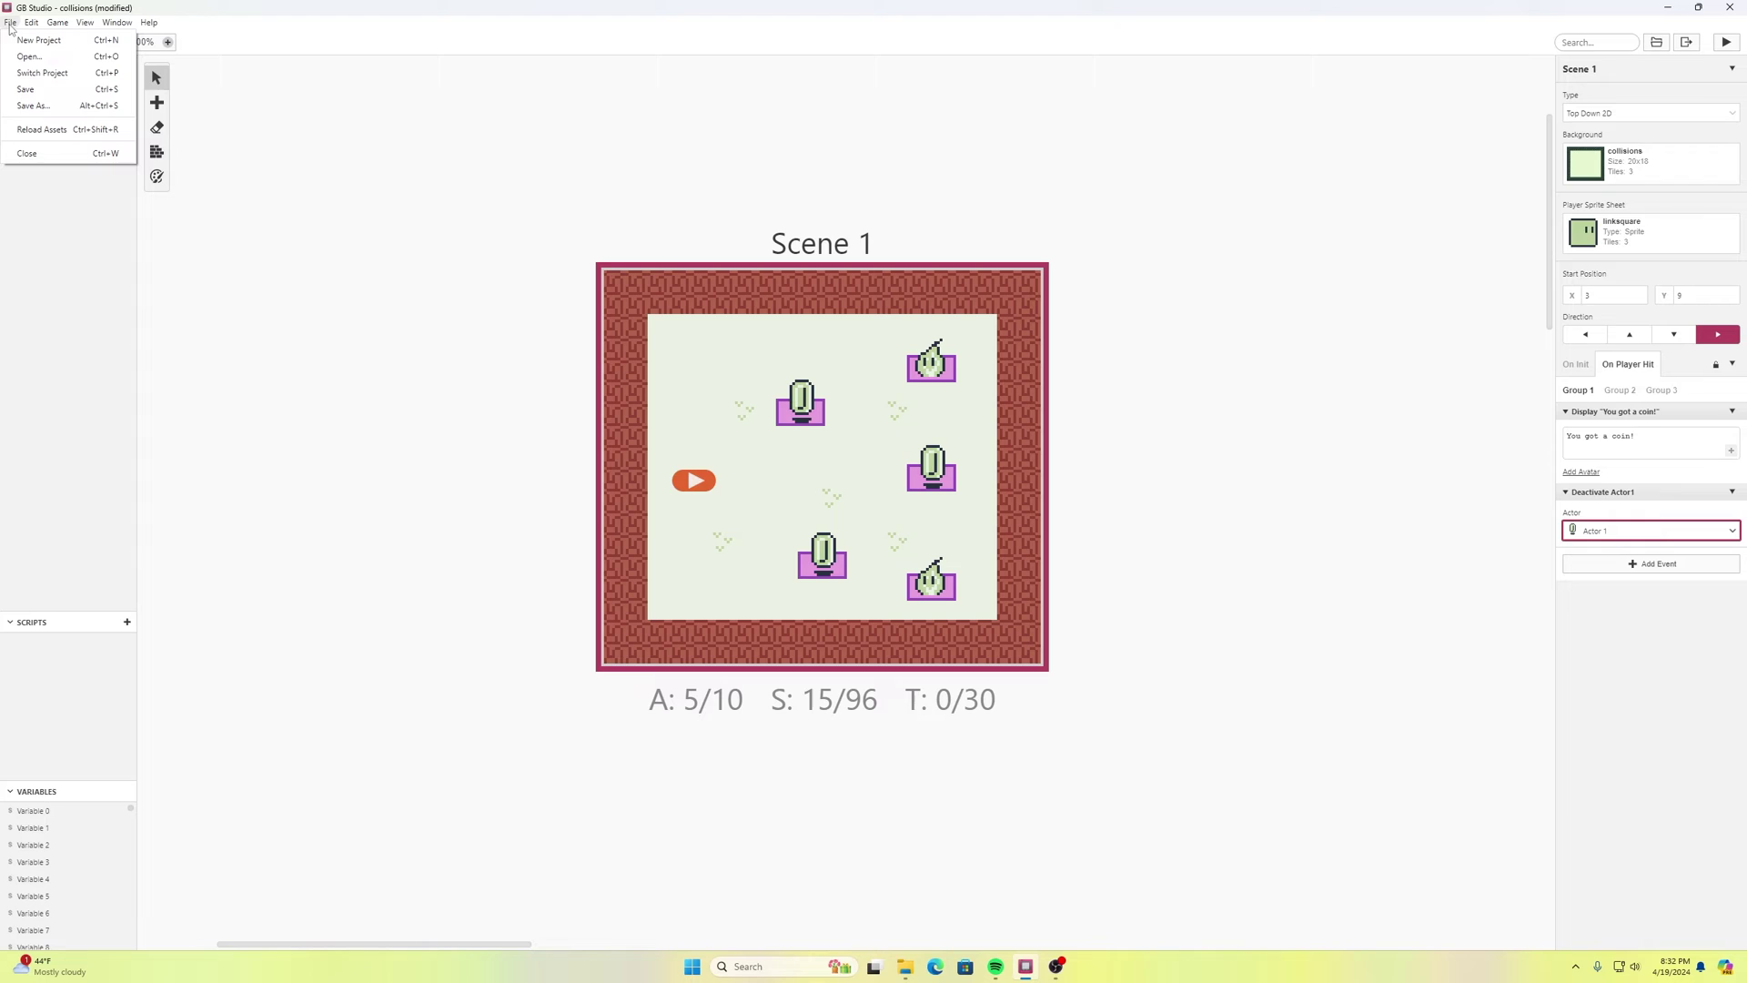
pyautogui.click(28, 89)
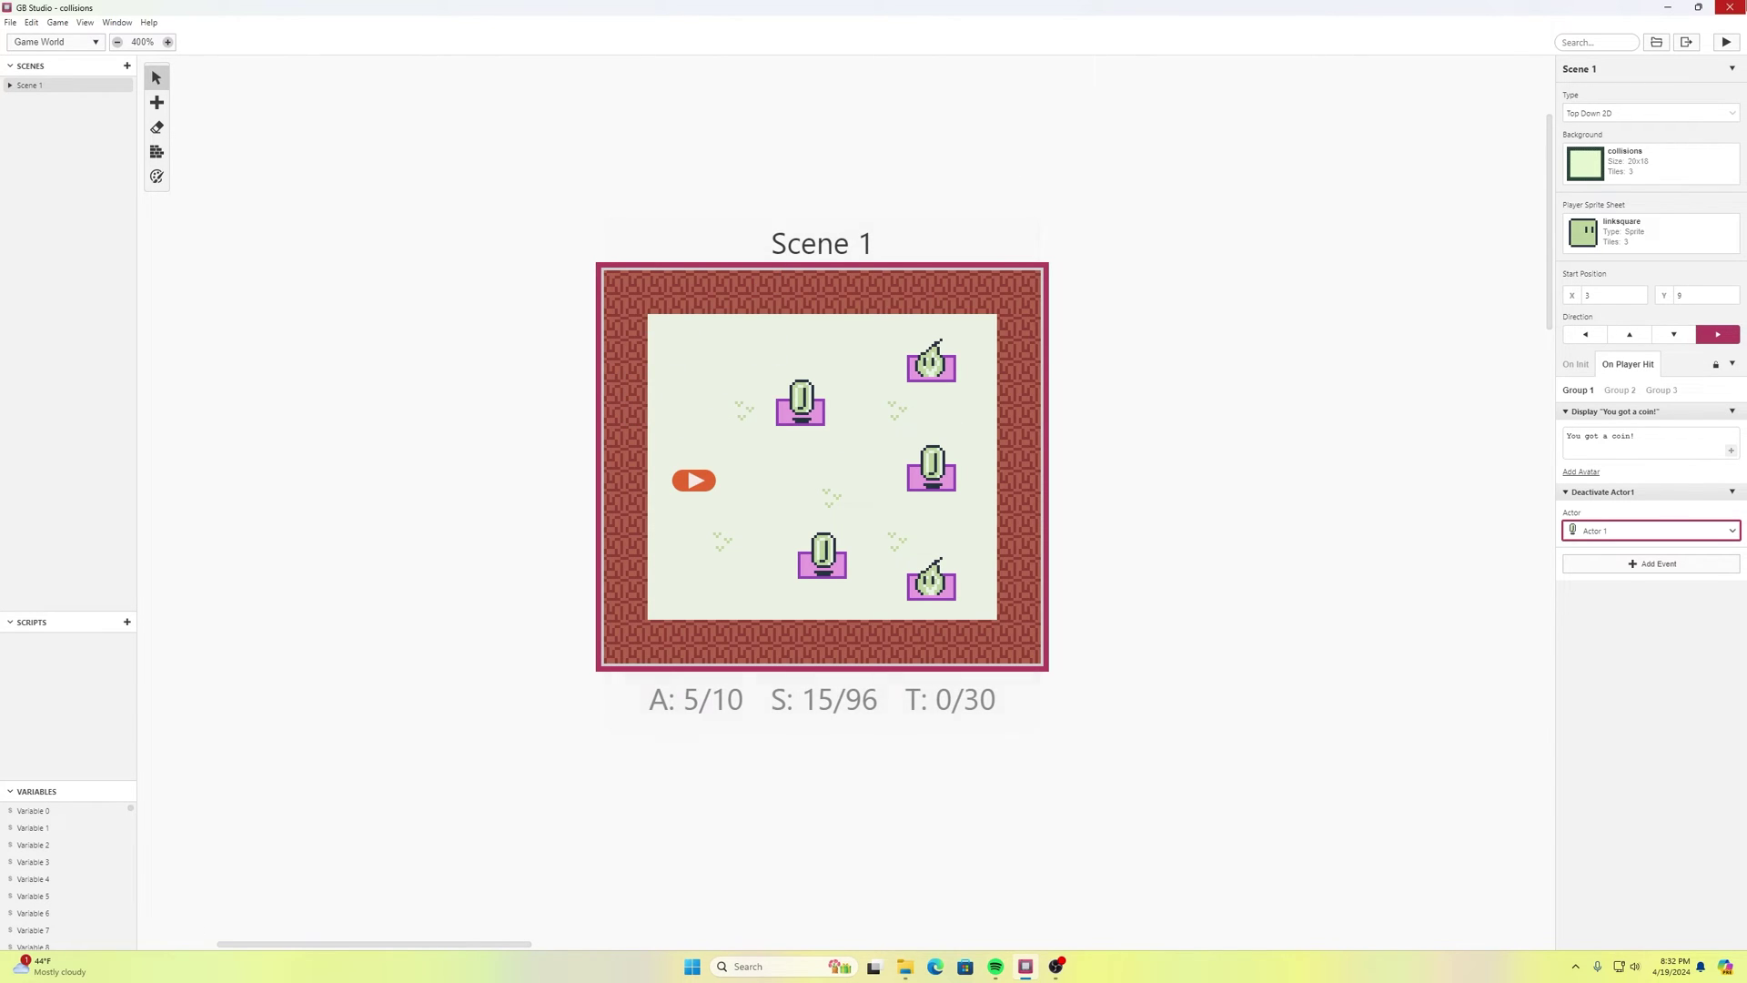
pyautogui.click(1726, 43)
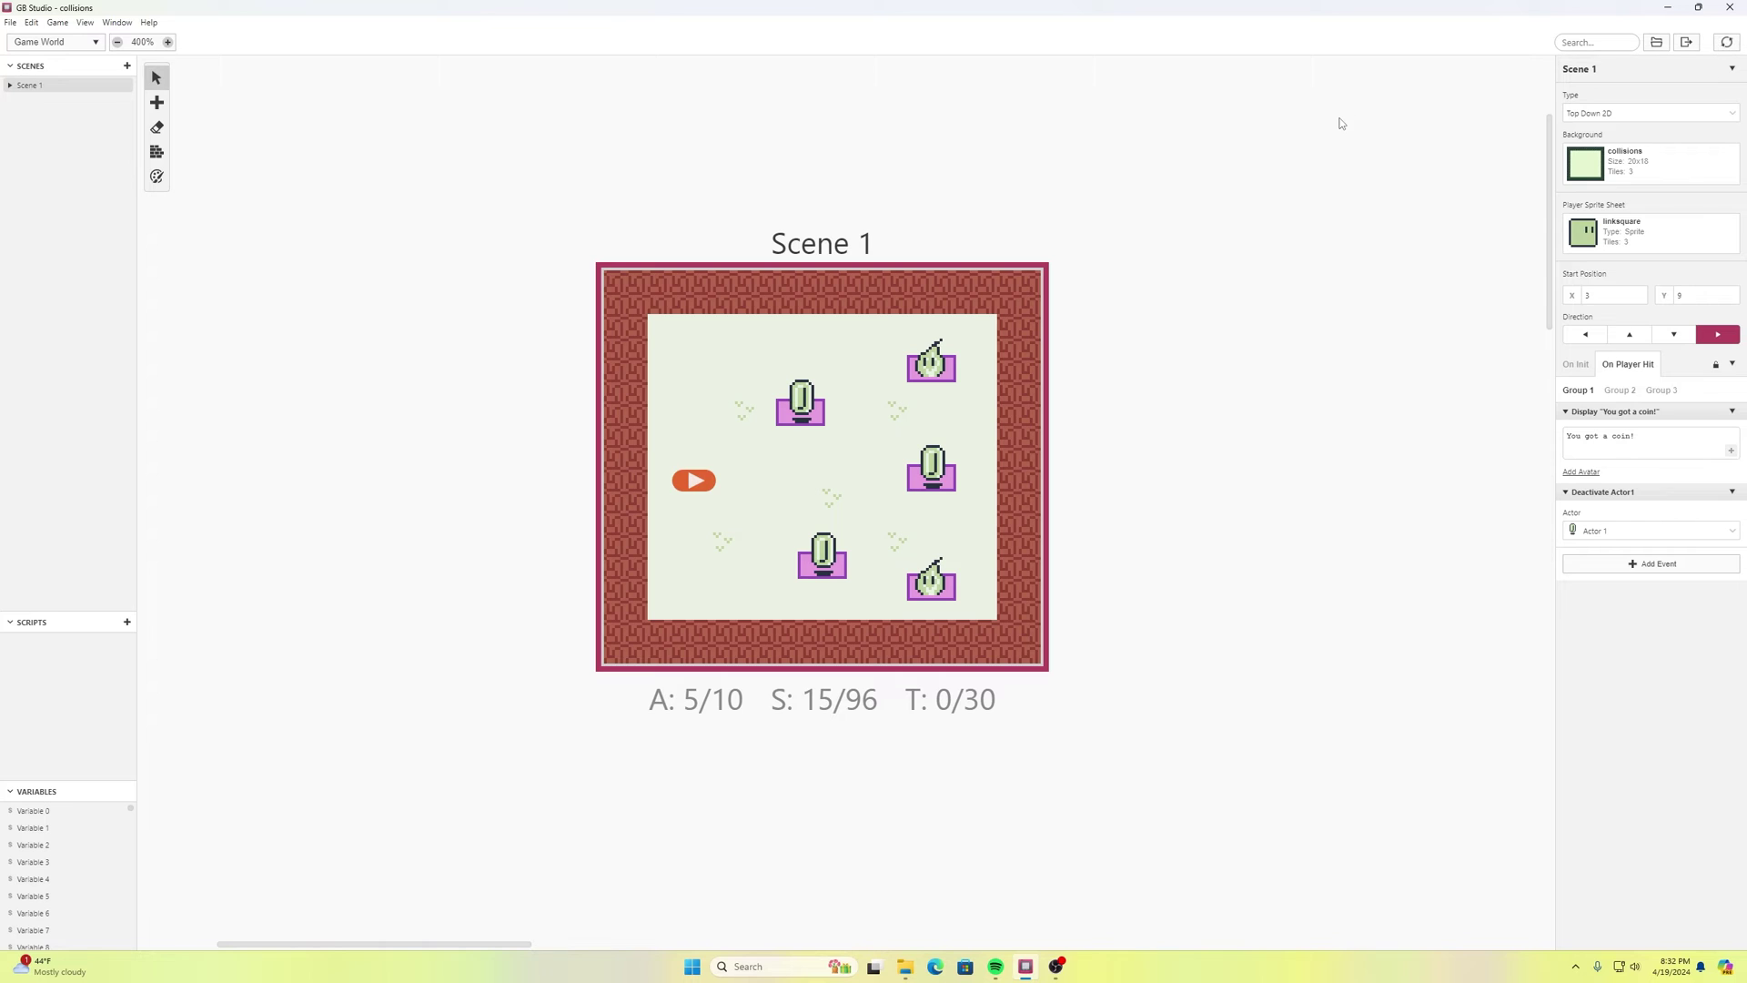
pyautogui.press('Right')
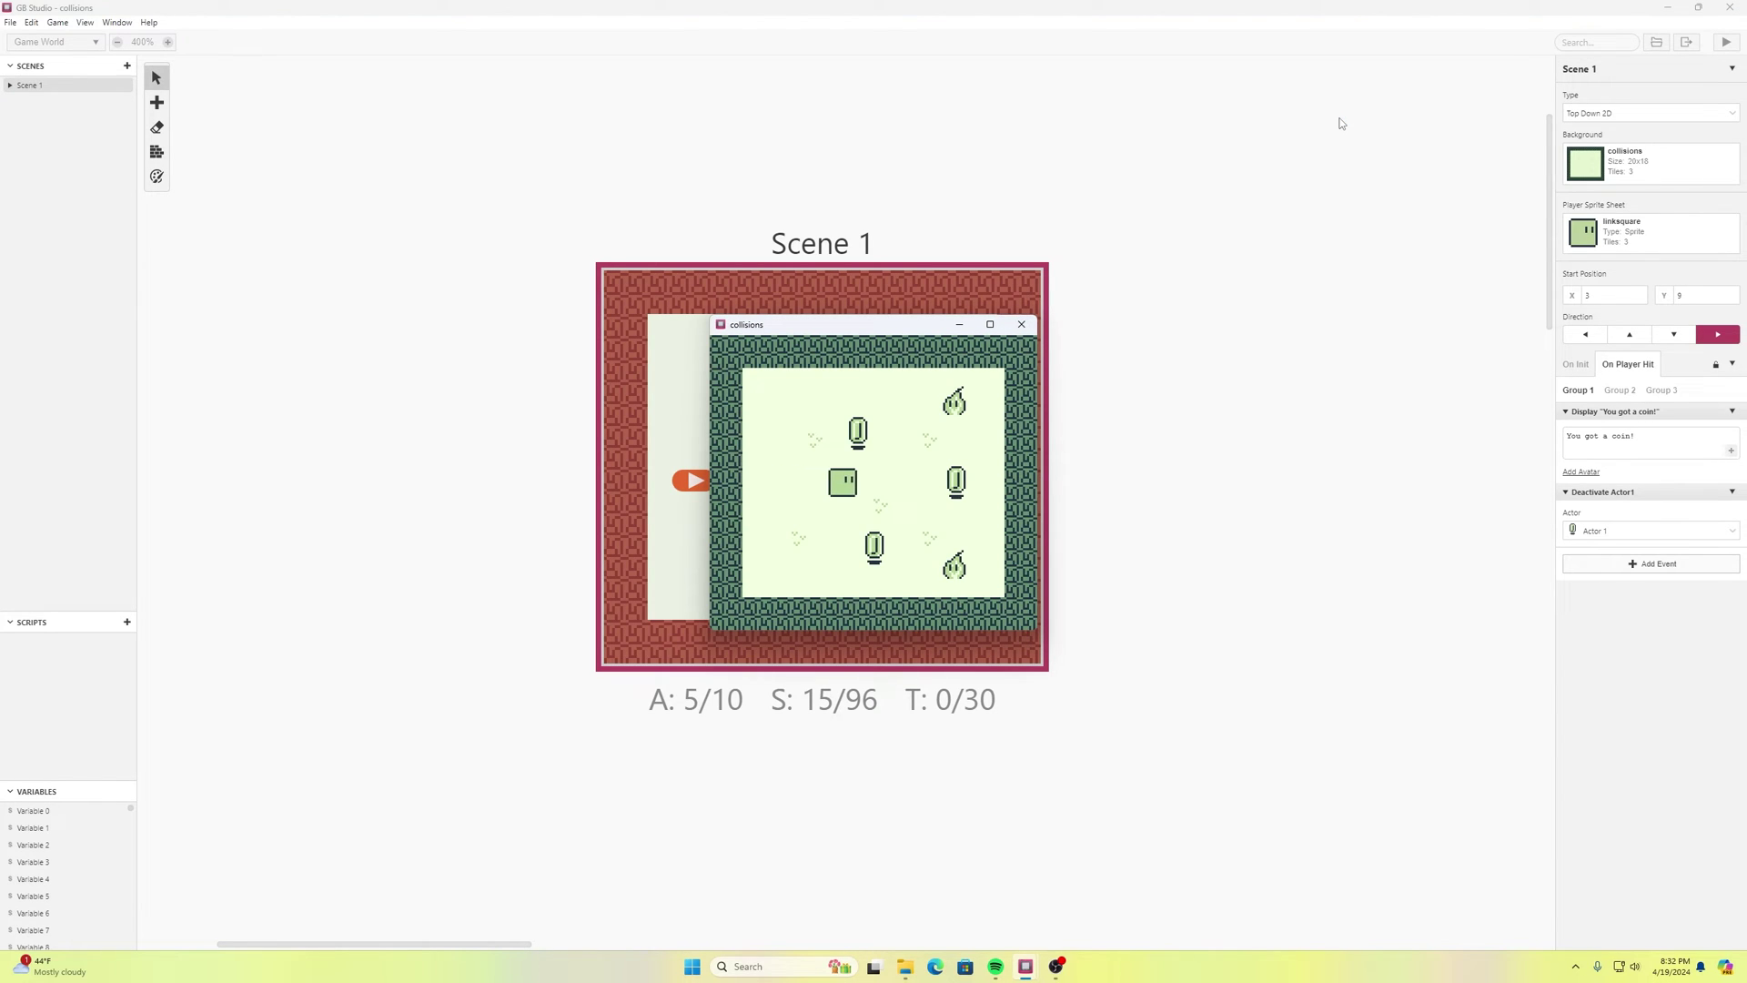
pyautogui.press('Up')
pyautogui.press('z')
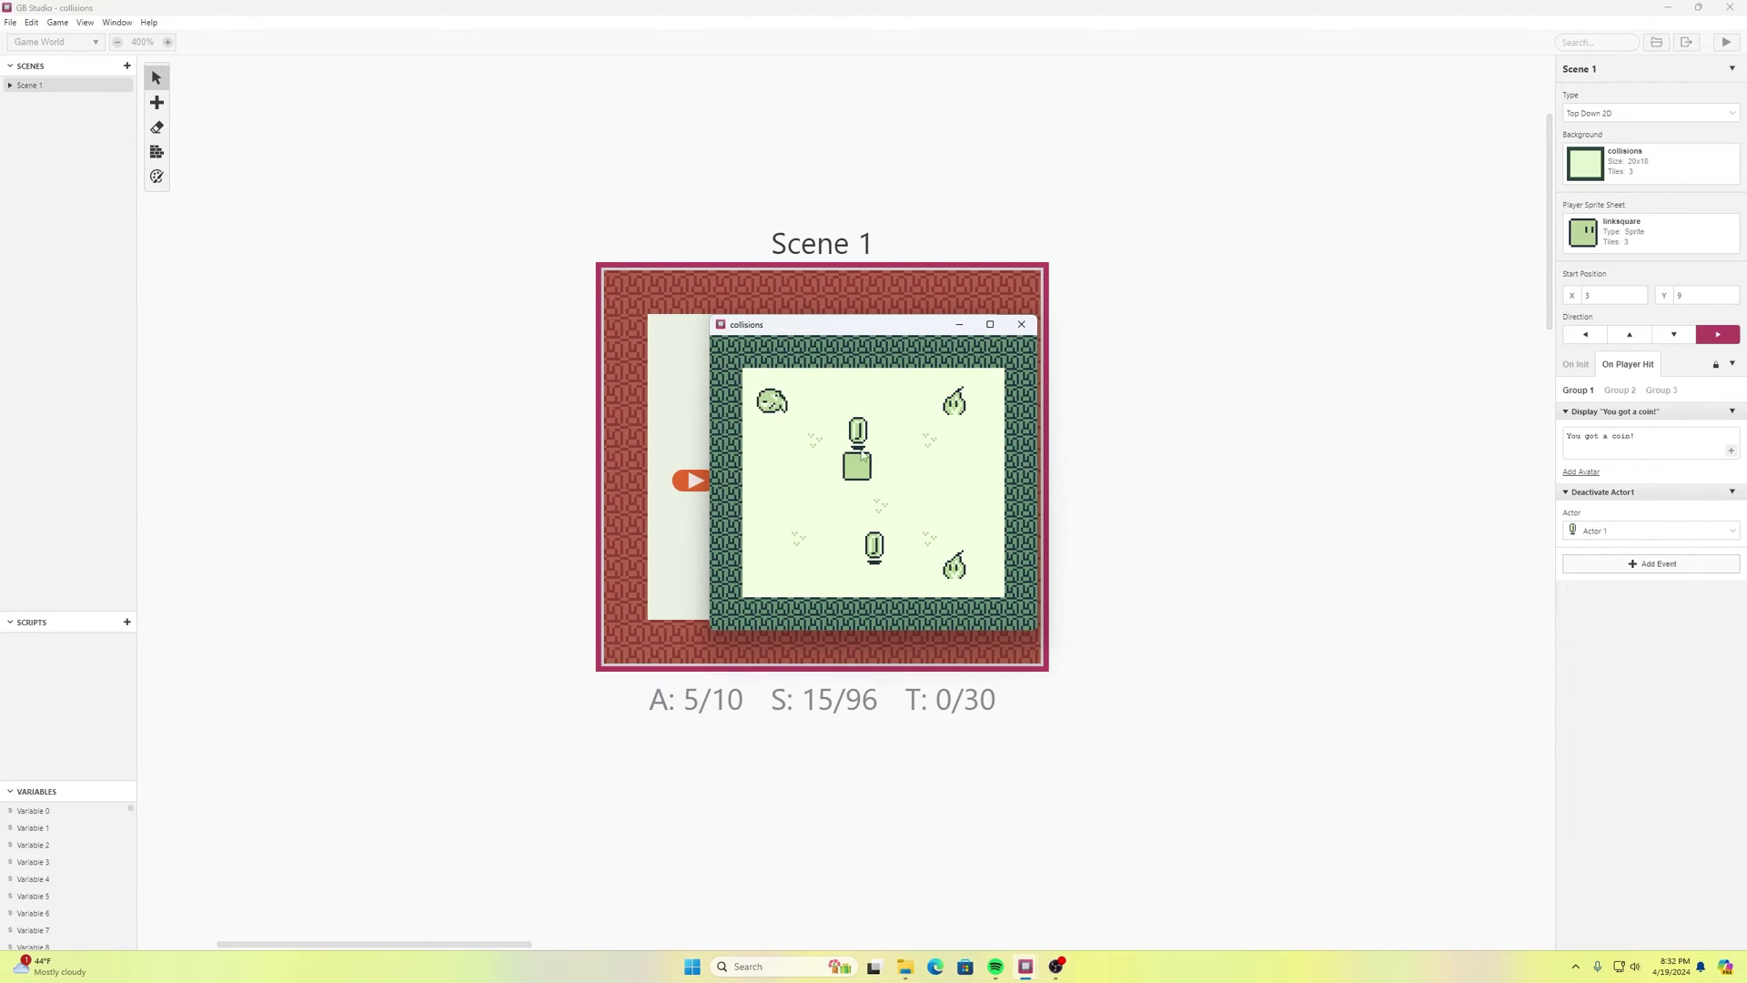
pyautogui.click(1021, 324)
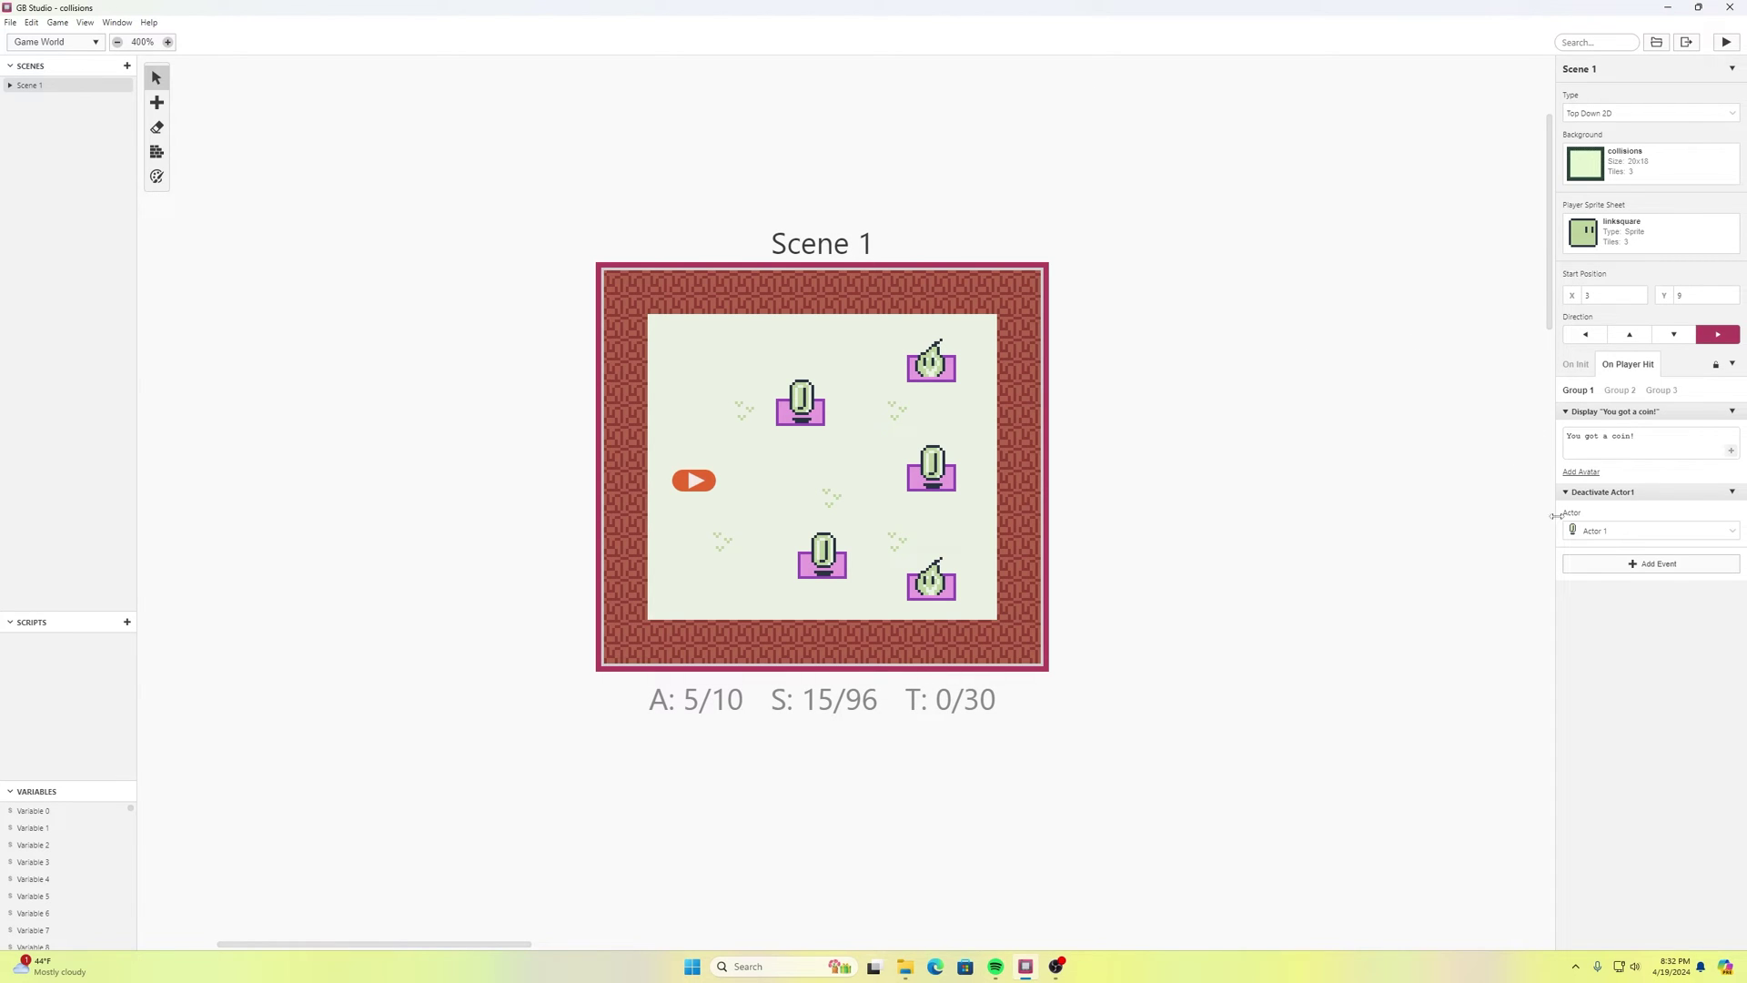
# - Delete the Deactivate Actor event from Scene 1's On Player Hit script for Group 1
pyautogui.click(1618, 440)
pyautogui.click(1608, 530)
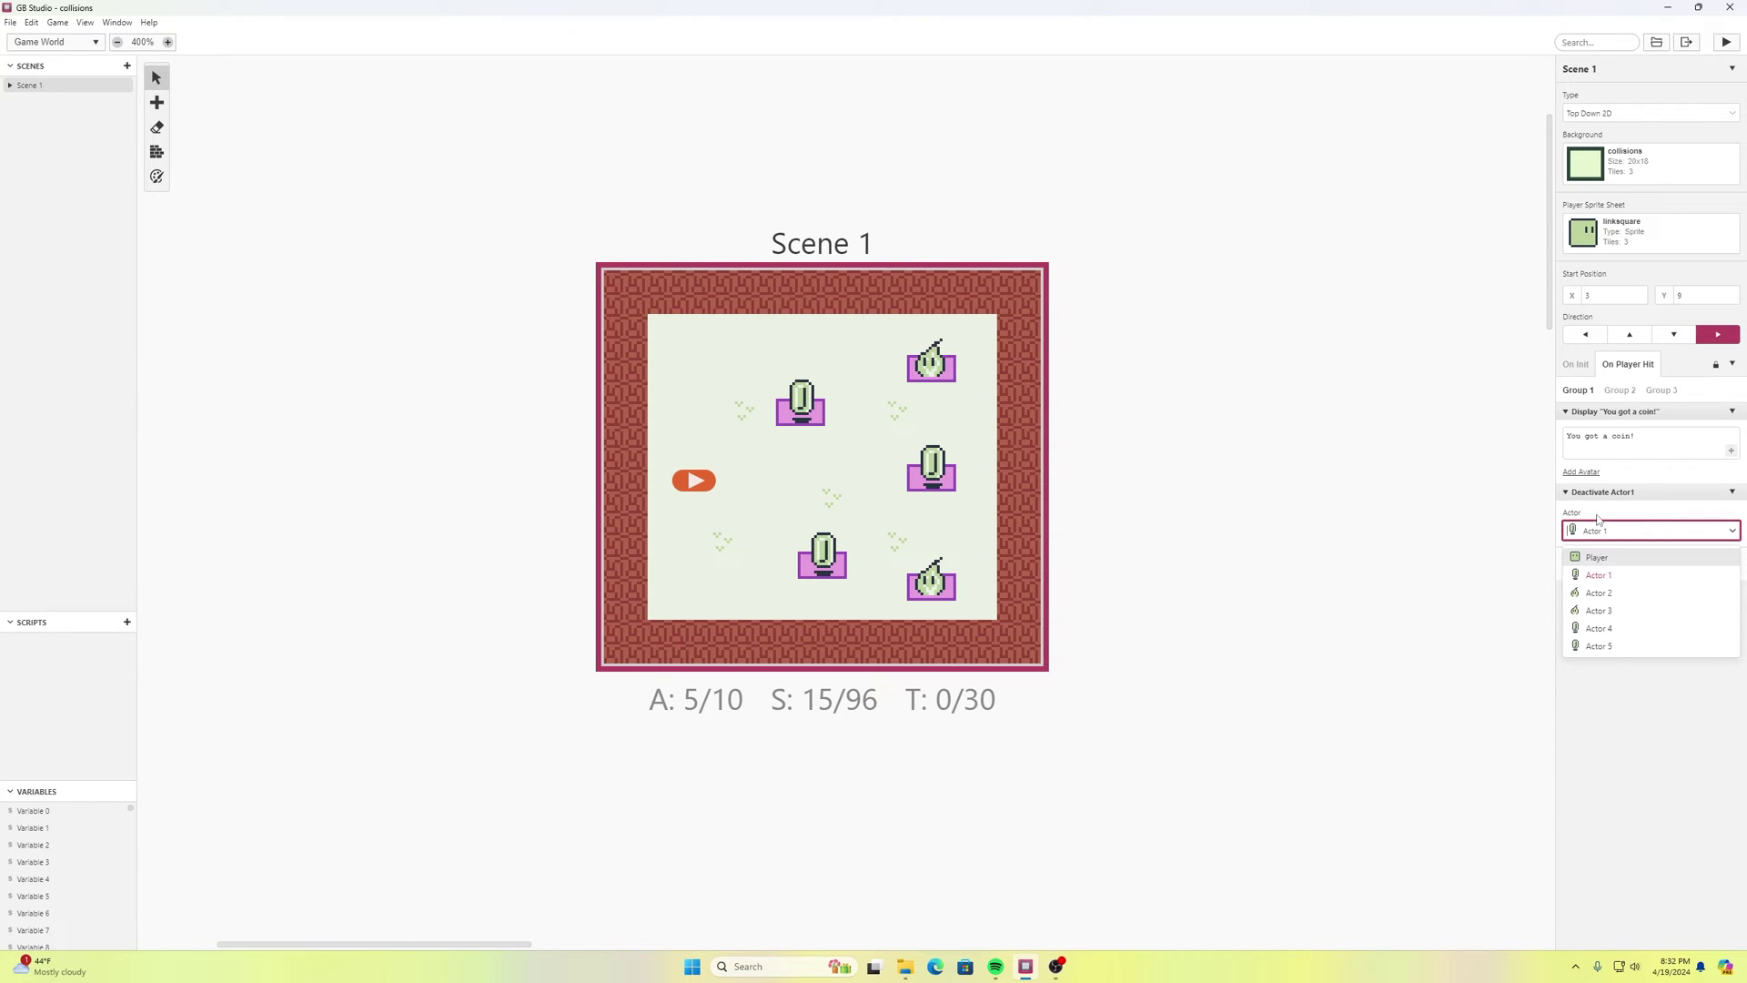
pyautogui.click(1625, 708)
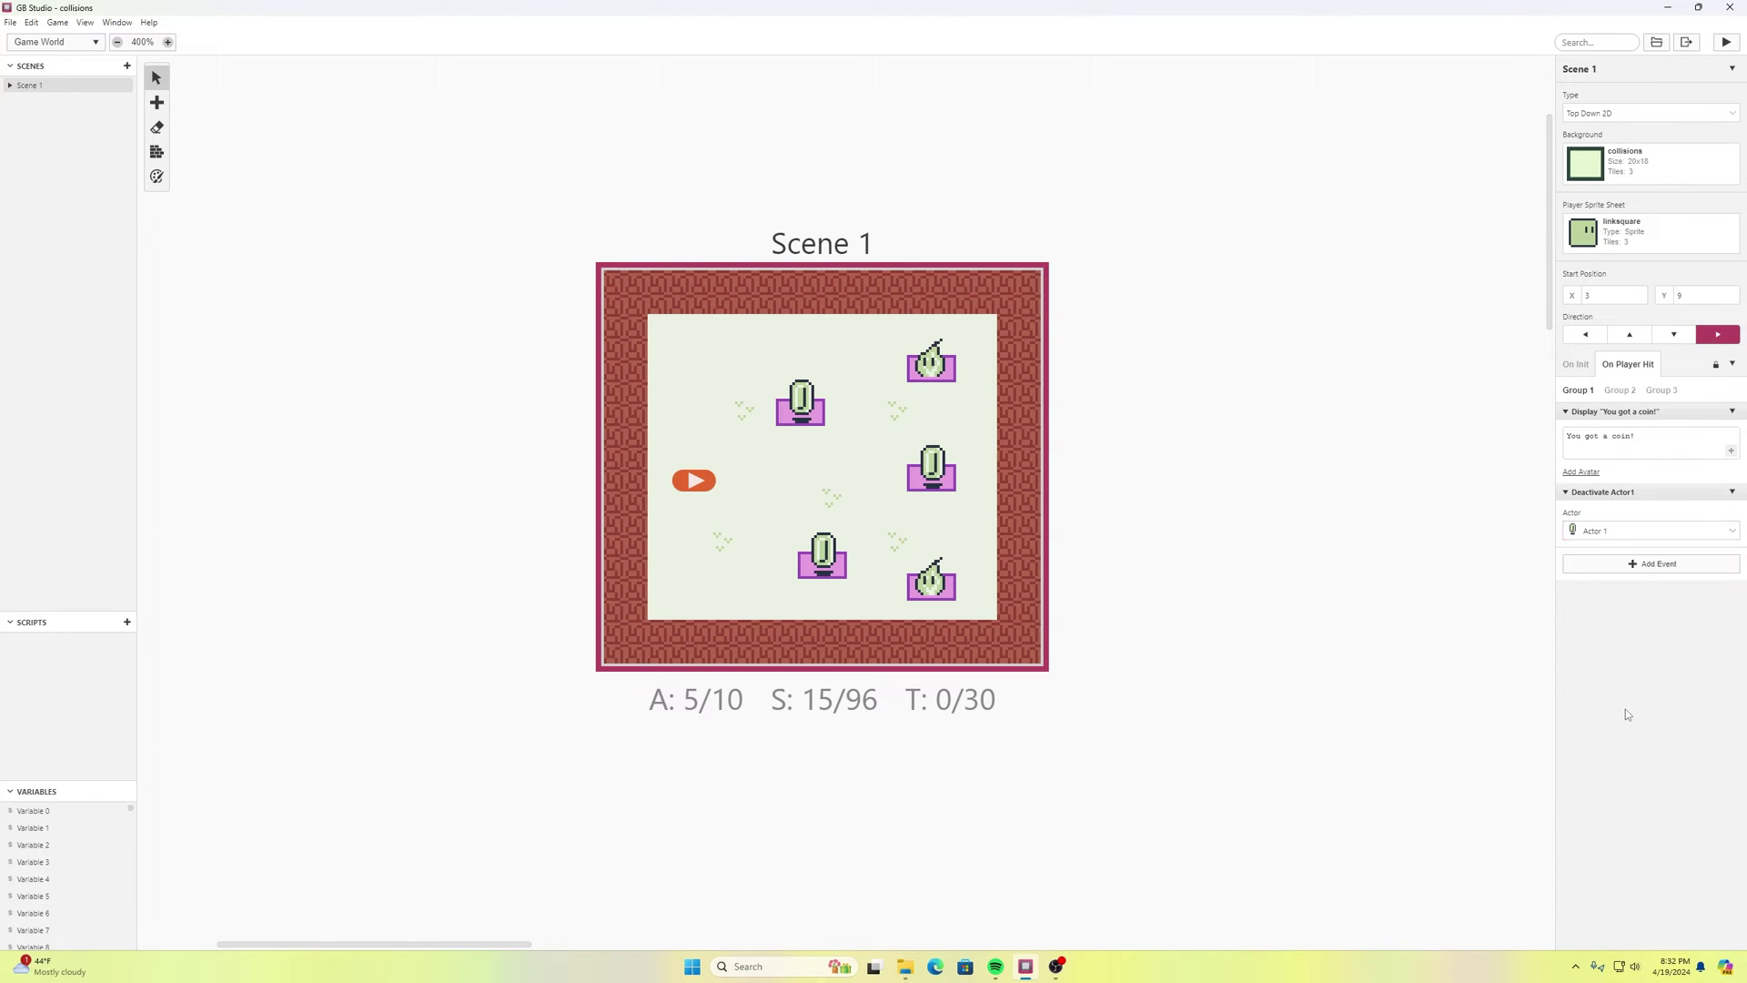
pyautogui.click(1733, 497)
pyautogui.click(1701, 593)
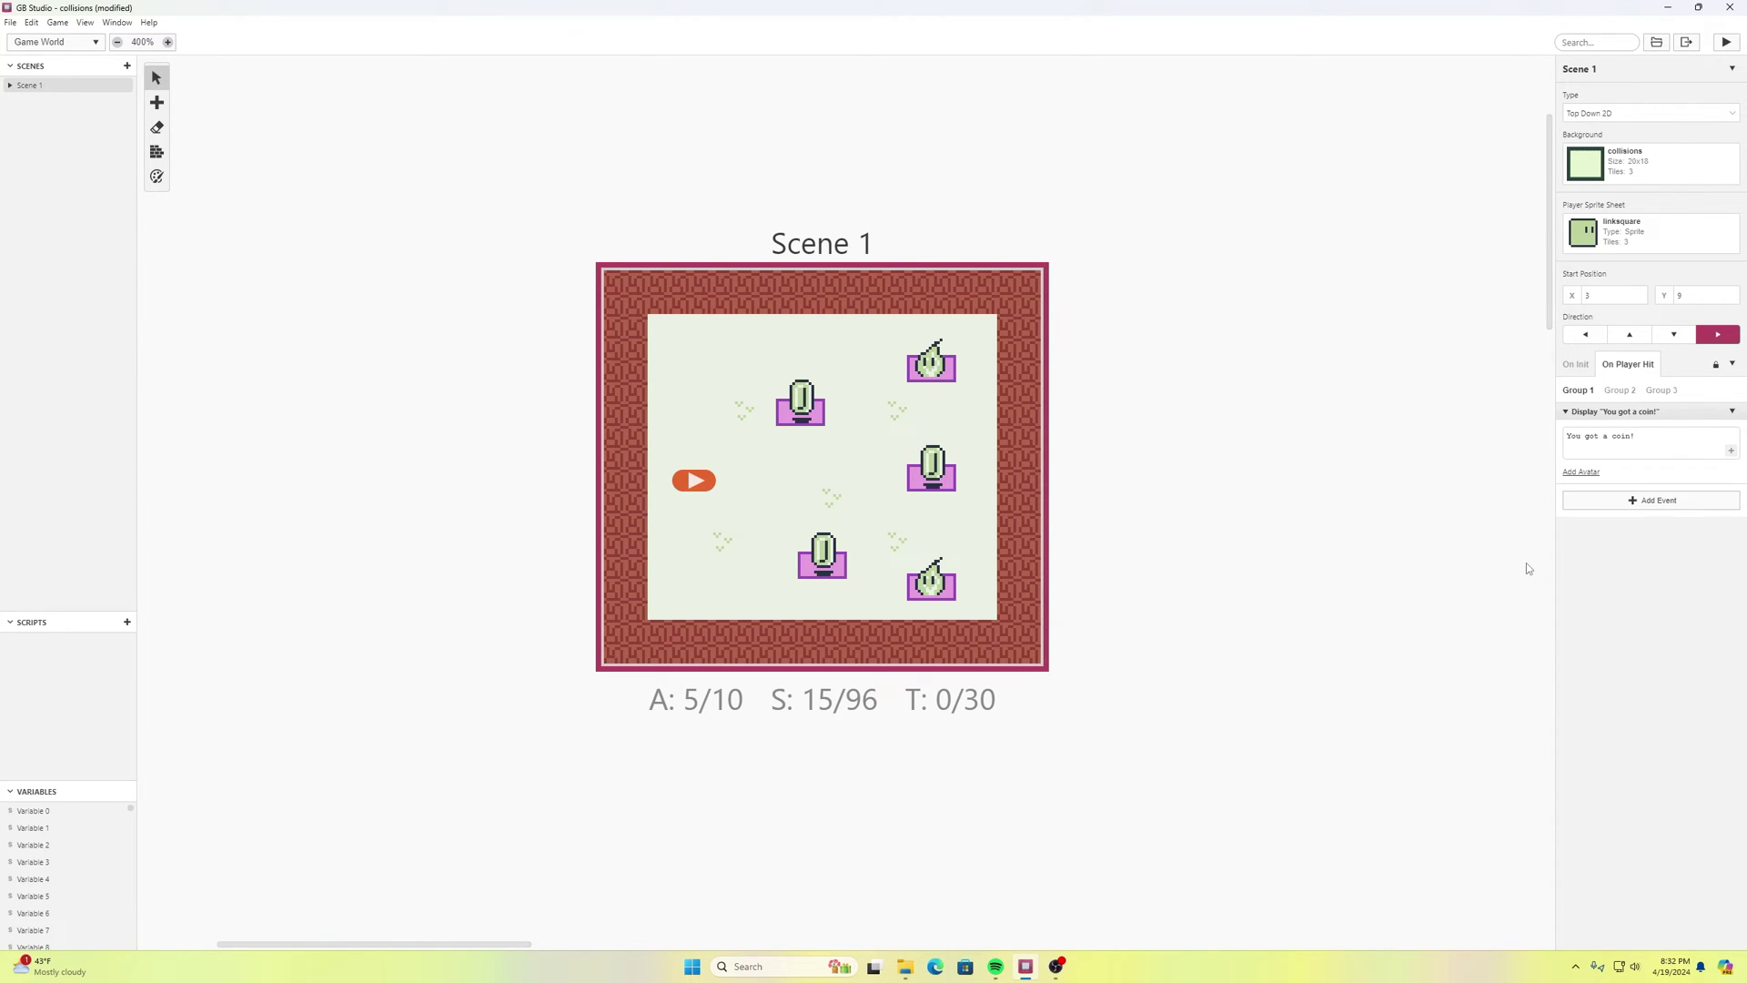
# - Add a Deactivate Actor event targeting Actor 4 to the upper coin's On Hit script for Group 1
pyautogui.click(791, 424)
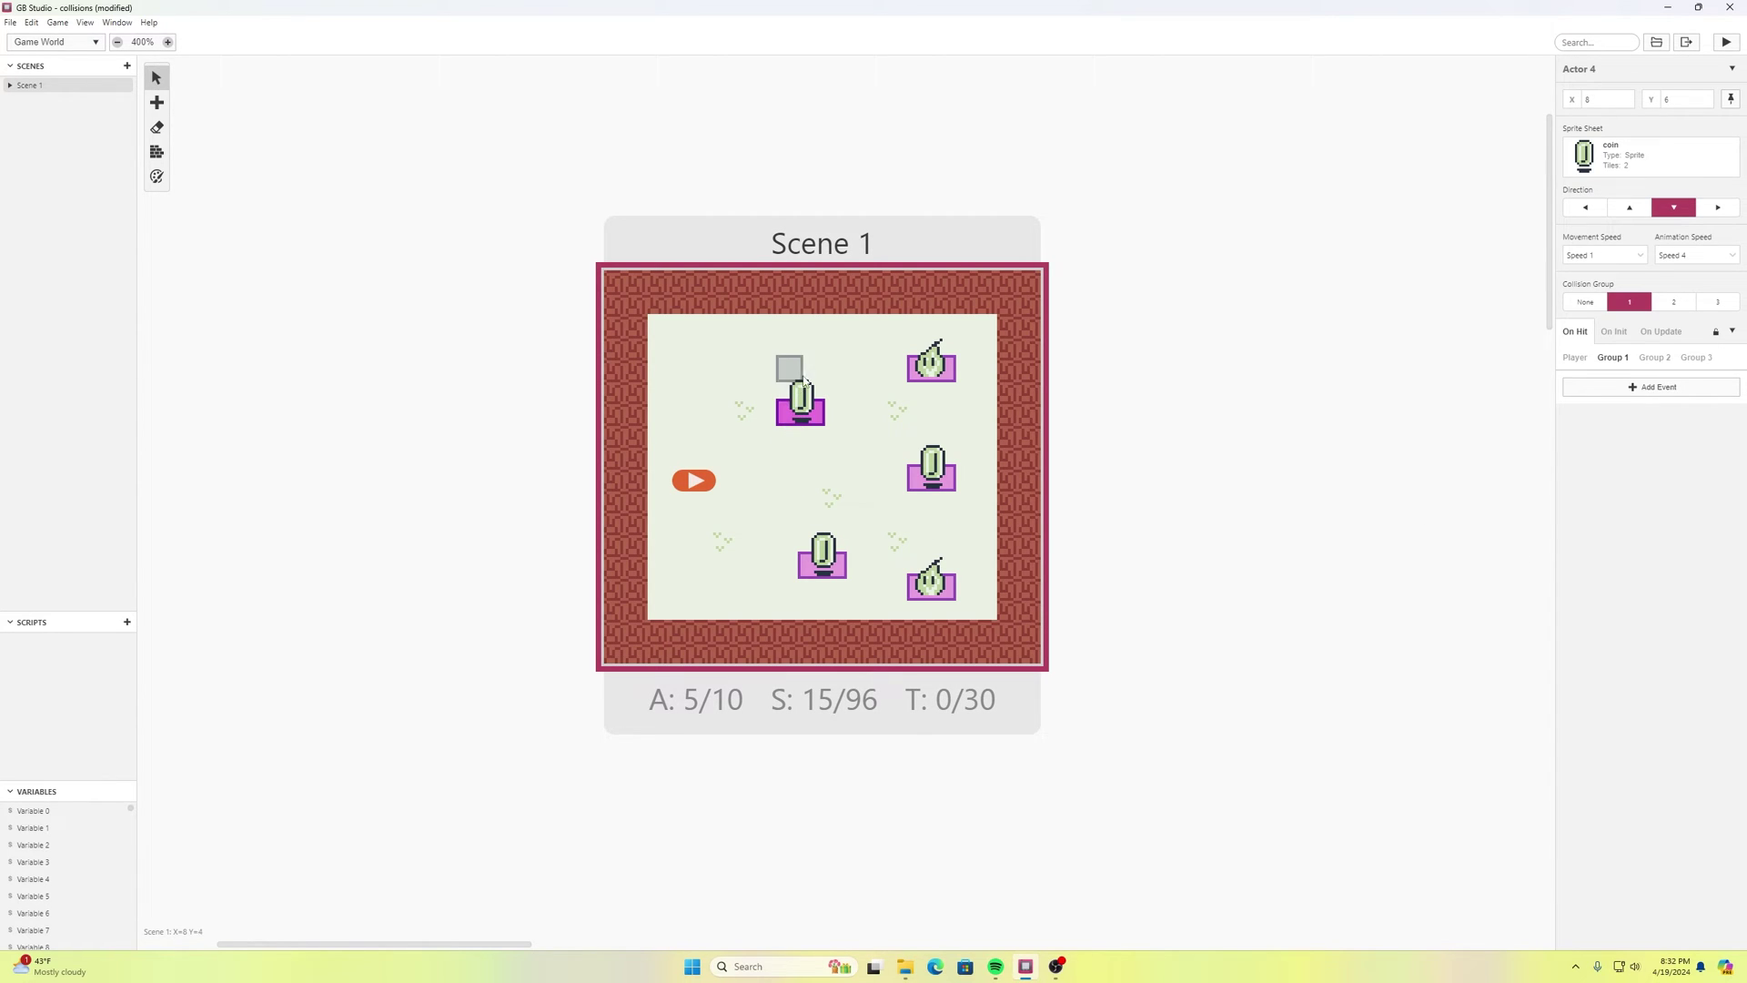
pyautogui.click(1636, 388)
pyautogui.write('deactiv')
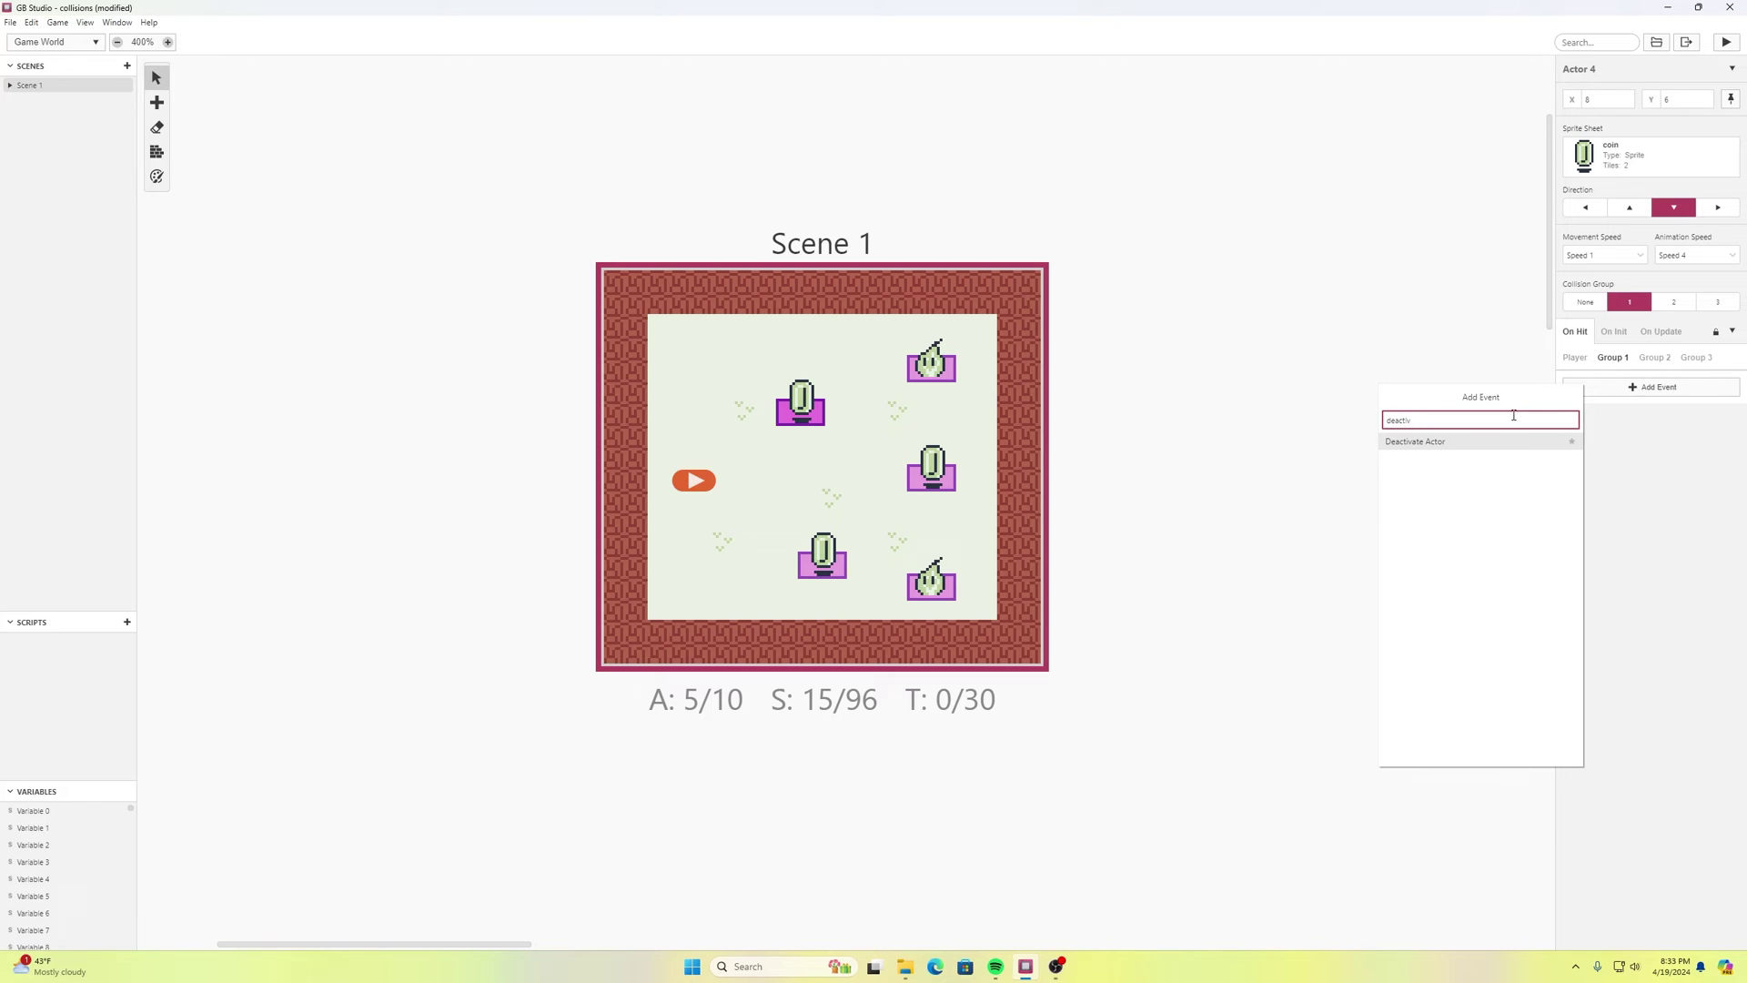
pyautogui.click(1436, 444)
pyautogui.click(1731, 418)
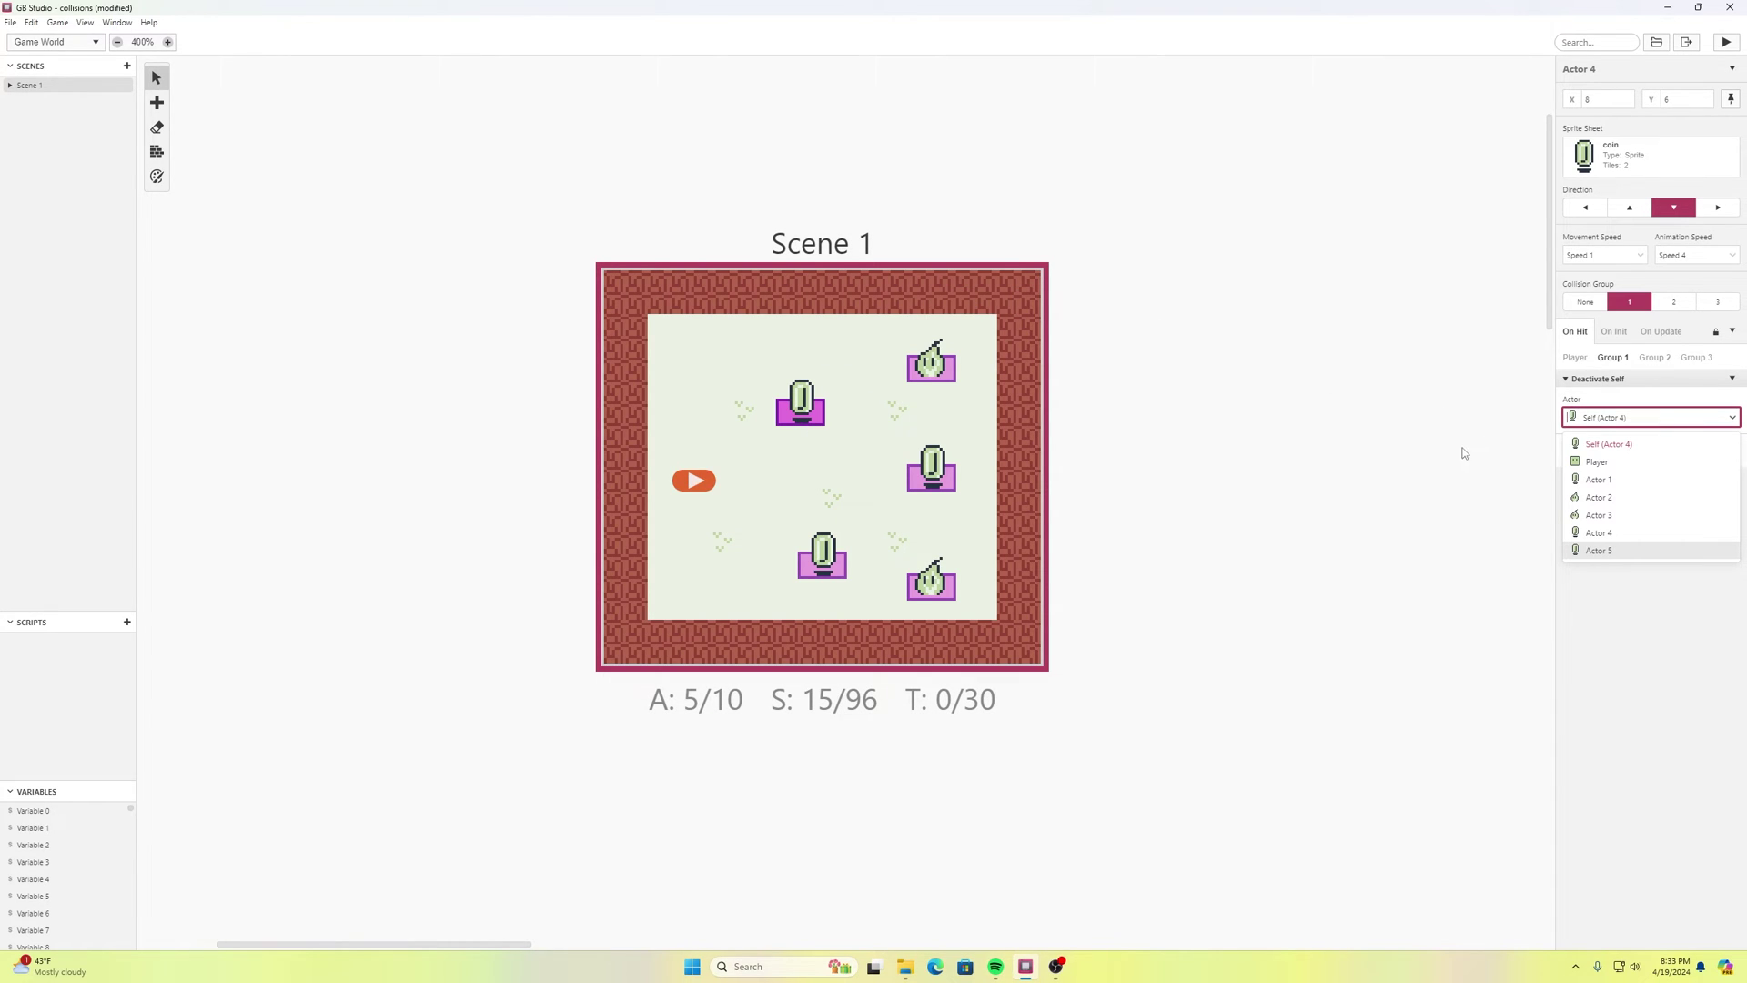
pyautogui.click(1607, 532)
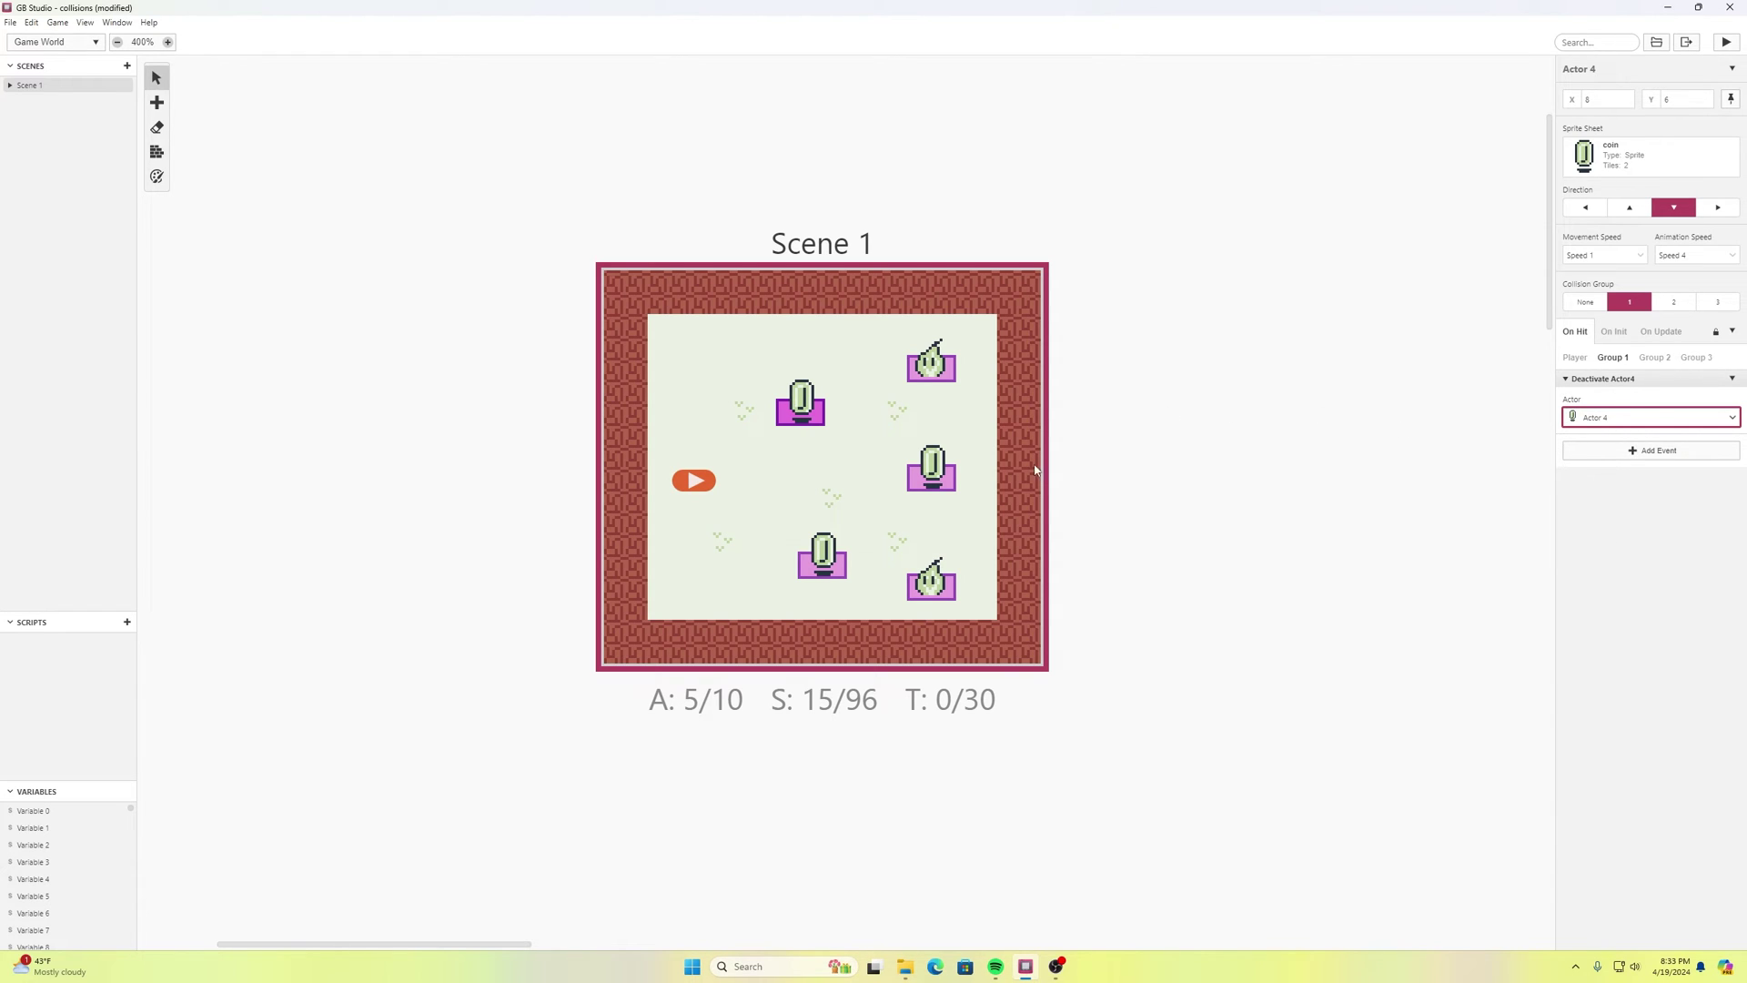
# - Delete the Deactivate Actor event from the upper coin's On Hit script for Group 1
pyautogui.click(821, 559)
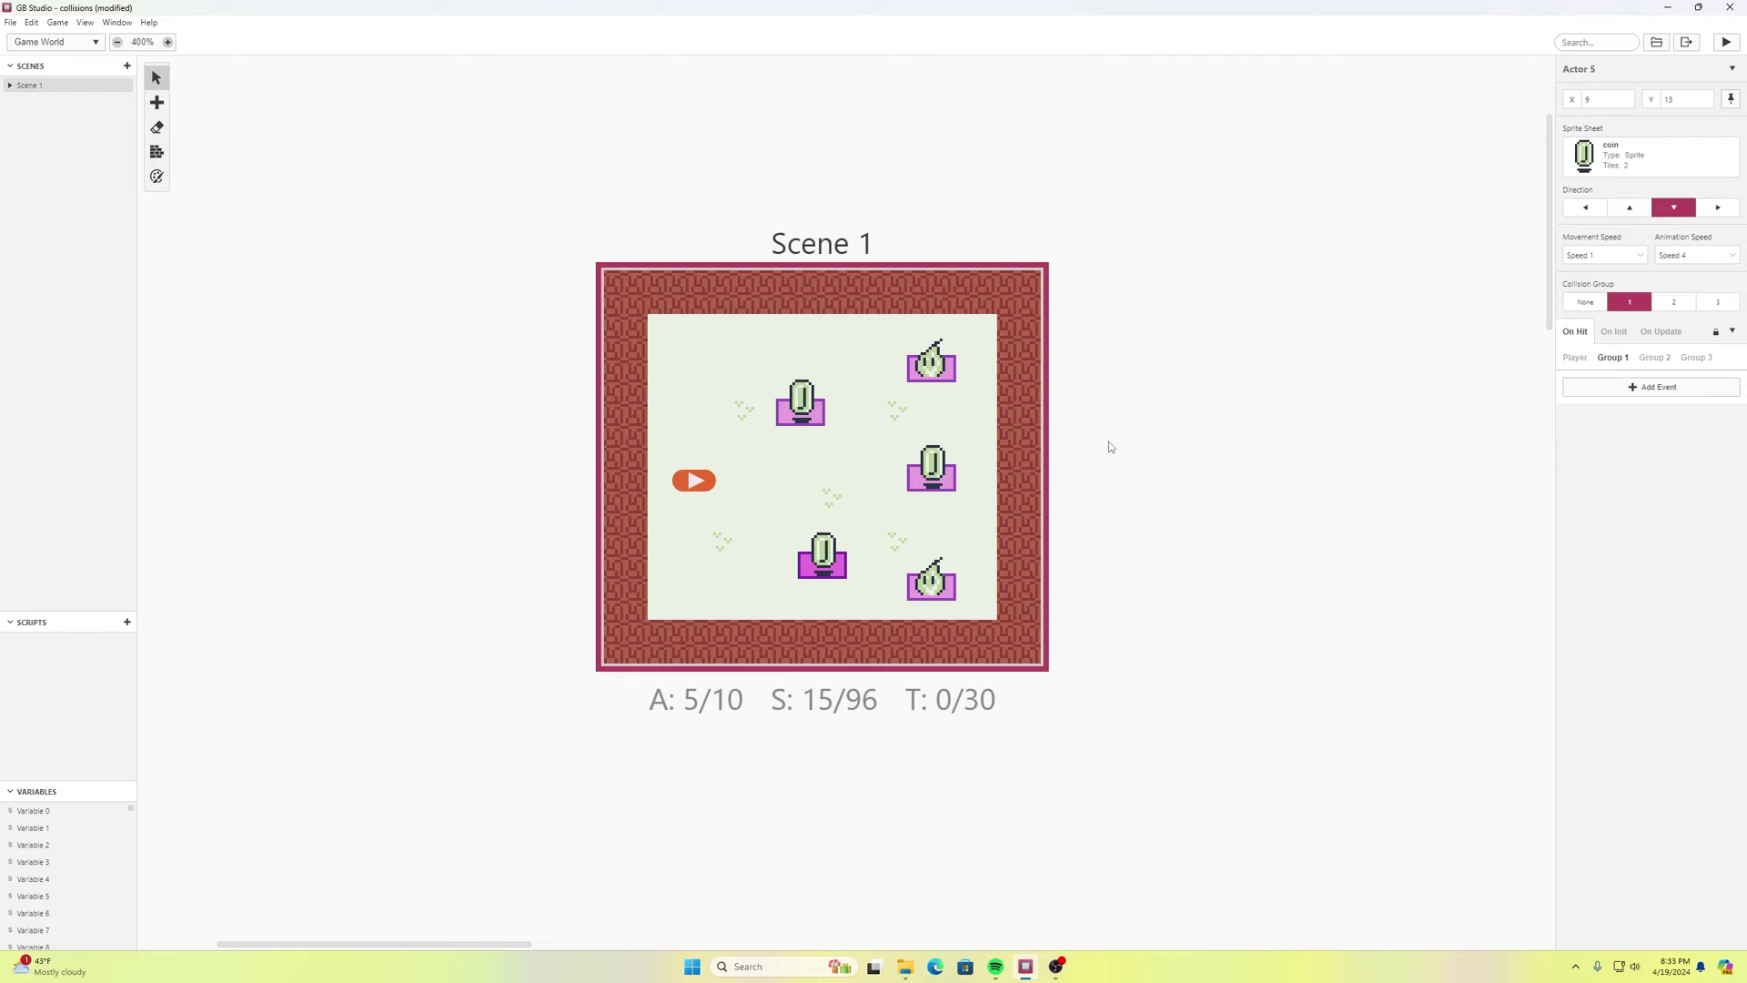
pyautogui.click(799, 412)
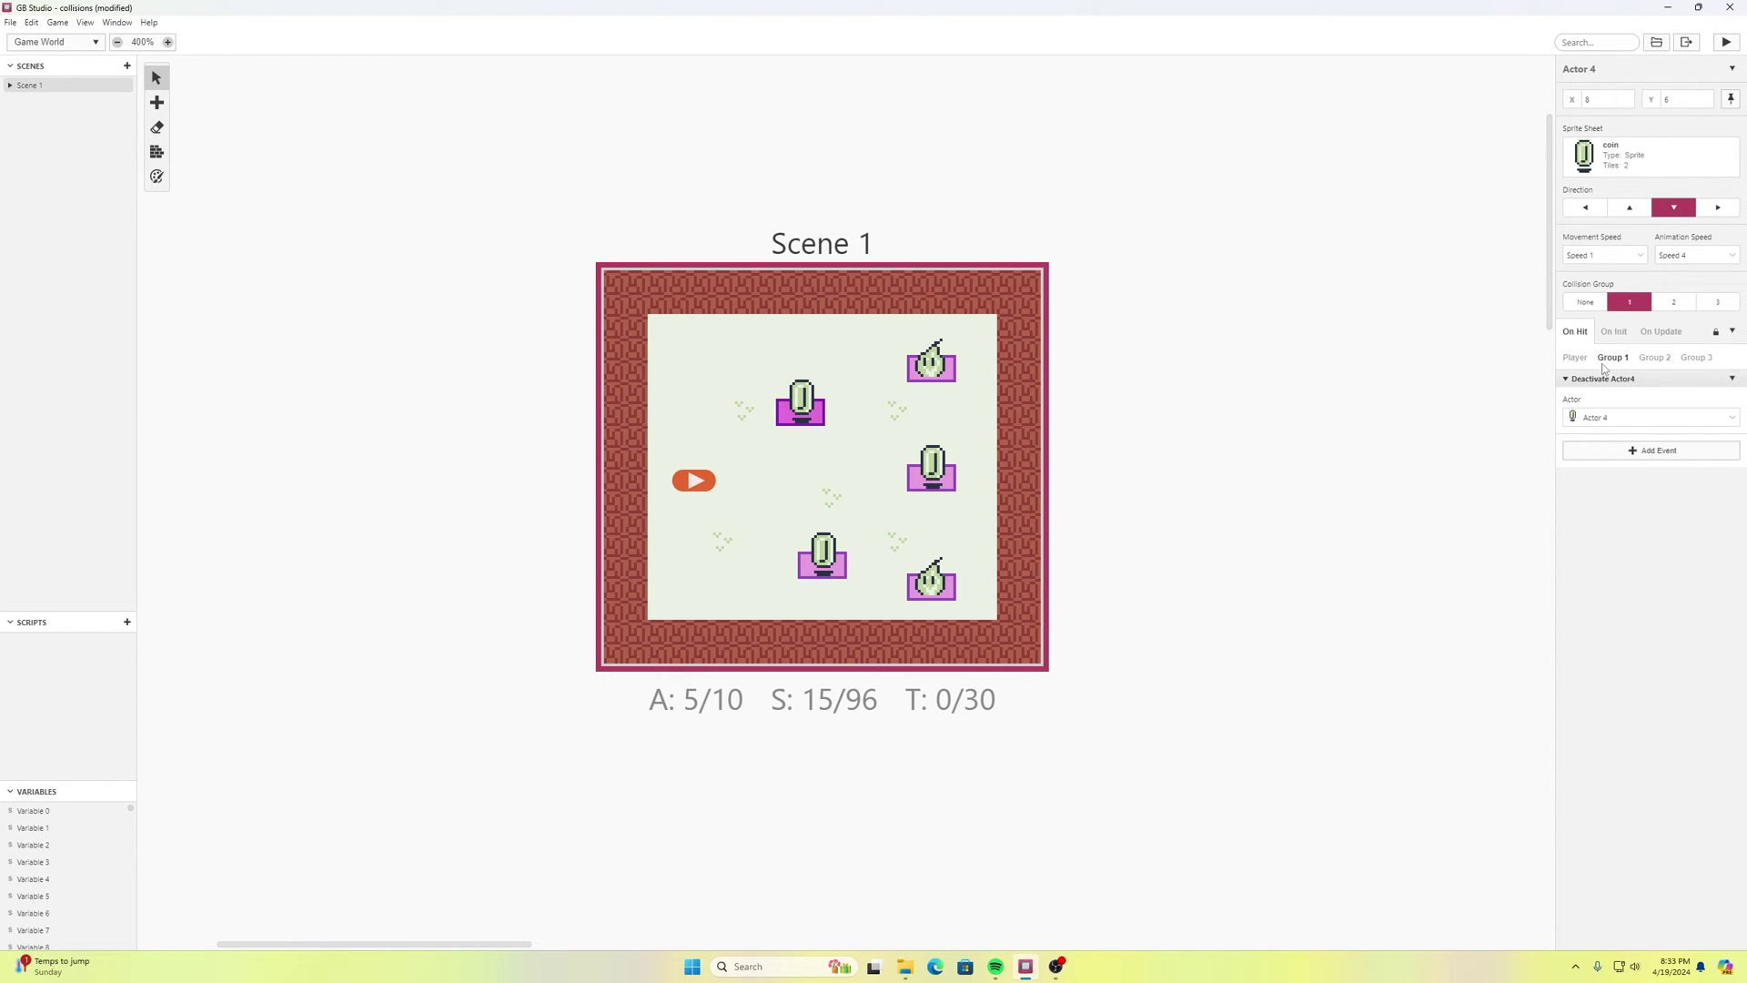
pyautogui.click(1634, 417)
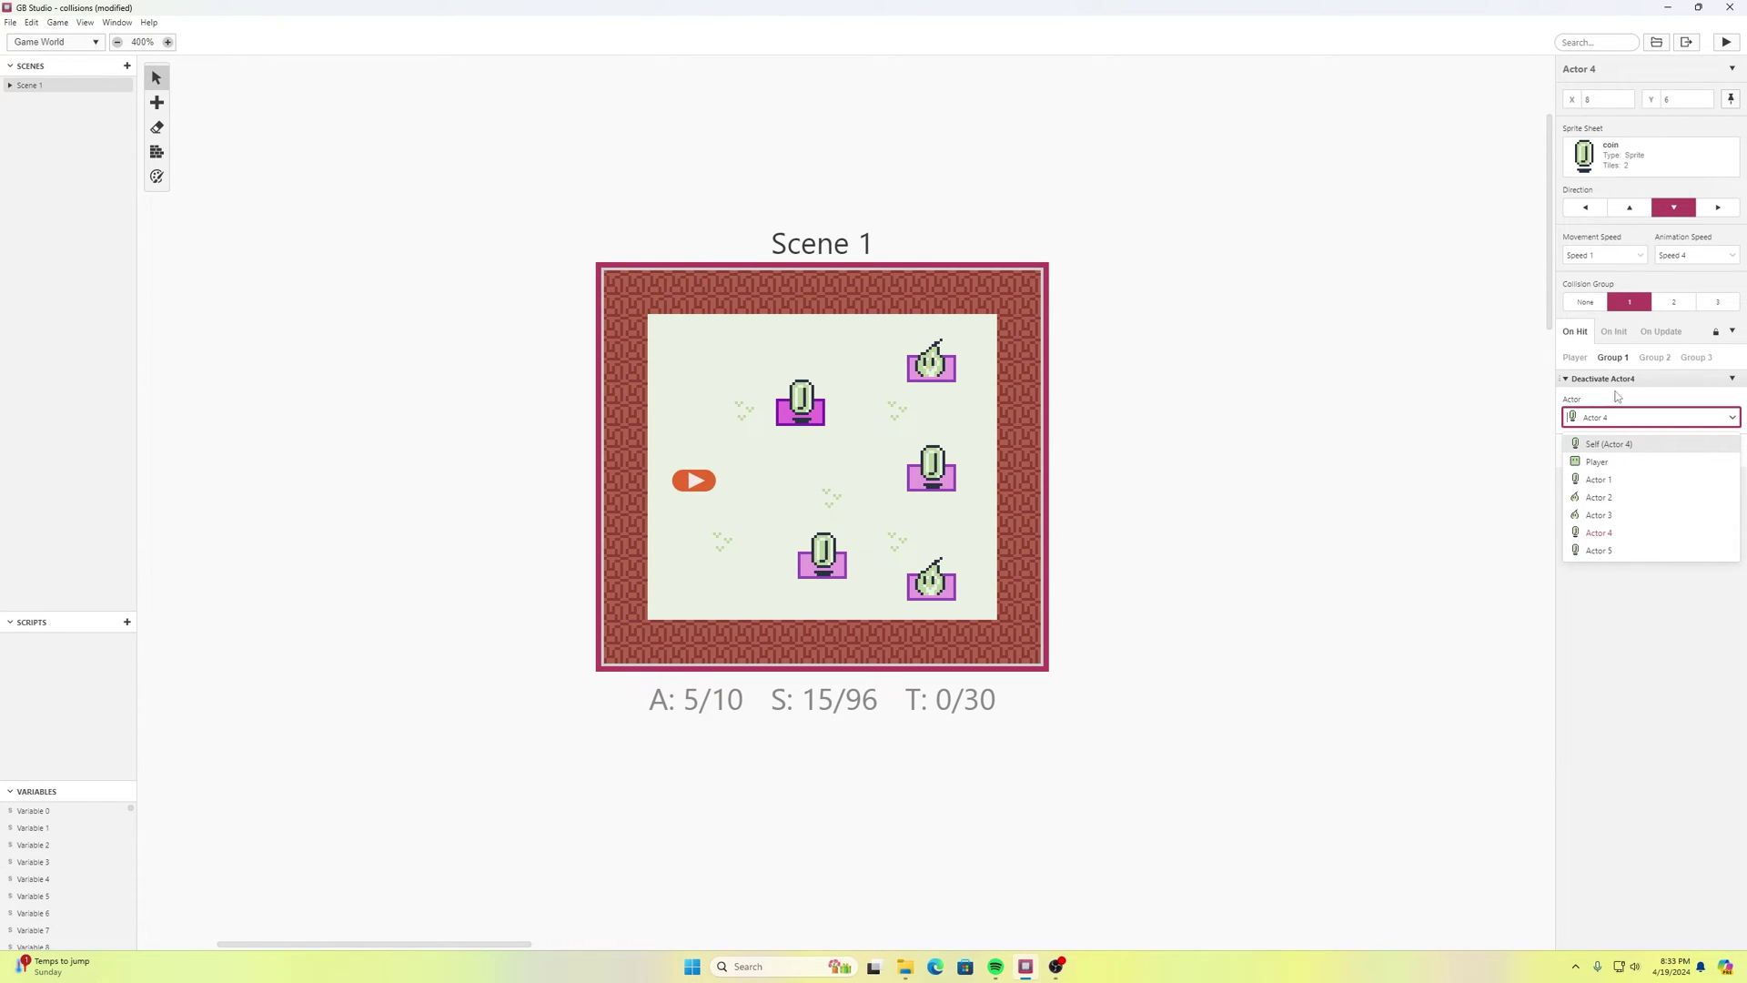
pyautogui.click(1619, 418)
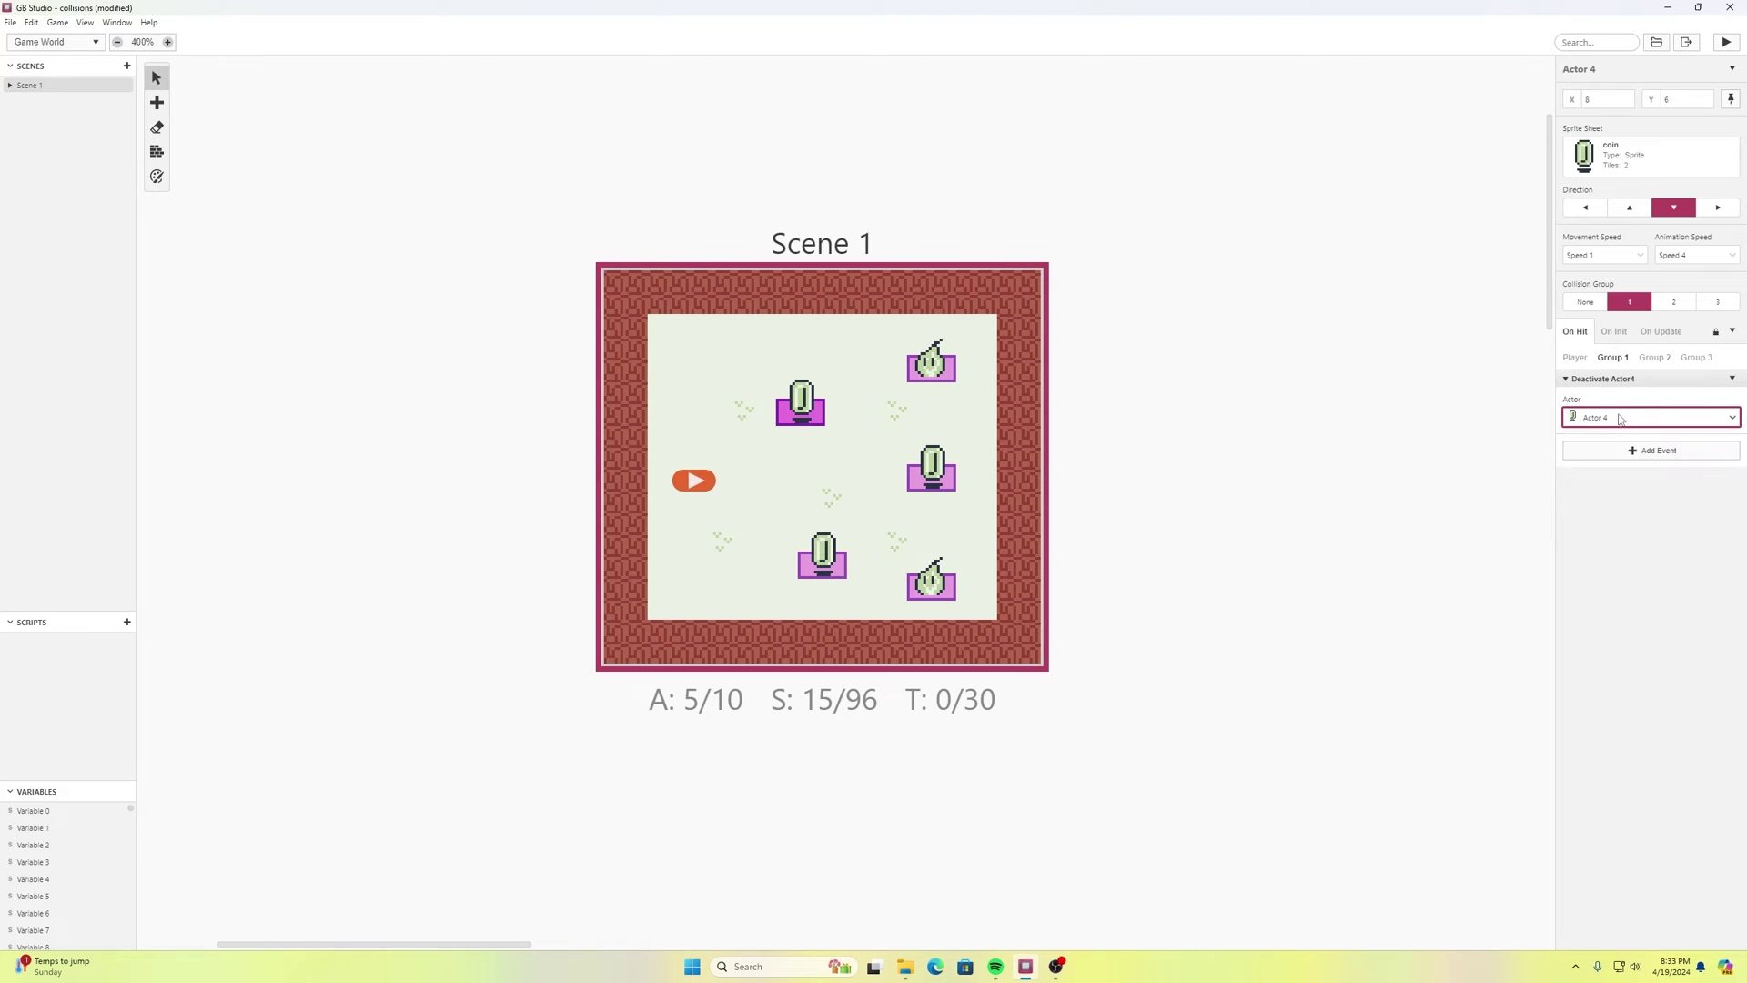
pyautogui.click(1732, 378)
pyautogui.click(1702, 488)
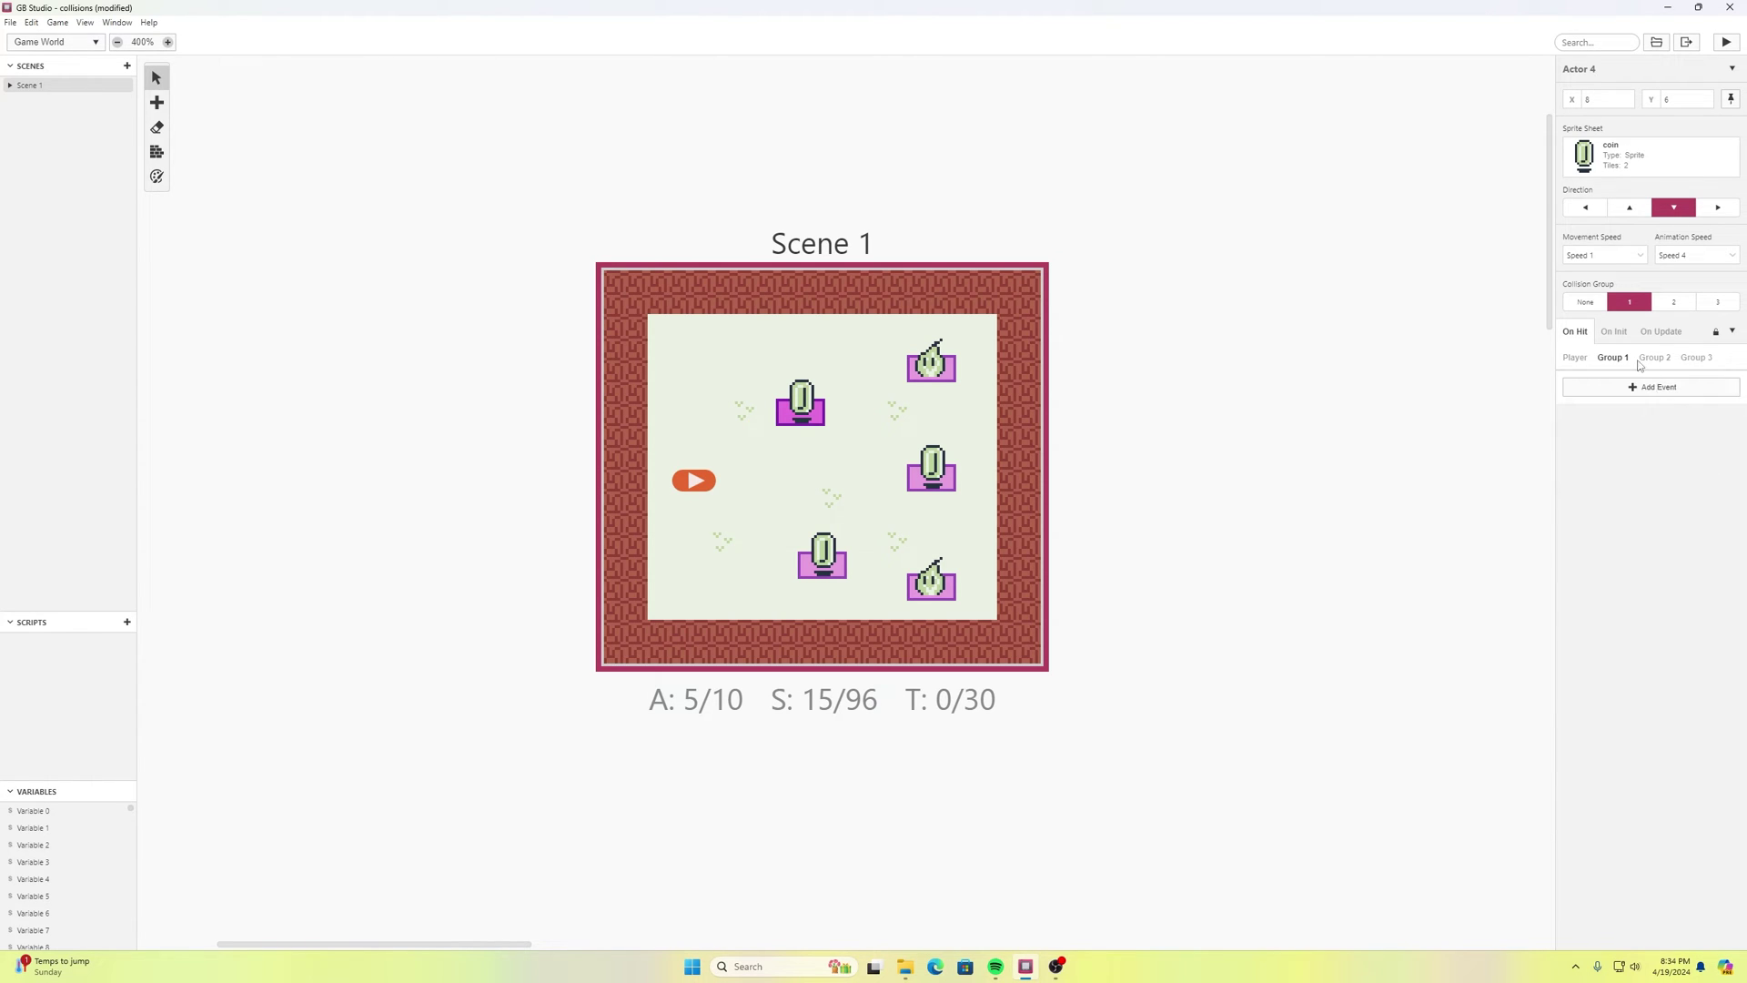
# - Add a Deactivate Actor event targeting Self to the upper coin's On Hit script for Player
pyautogui.click(1577, 359)
pyautogui.click(1588, 386)
pyautogui.write('deac')
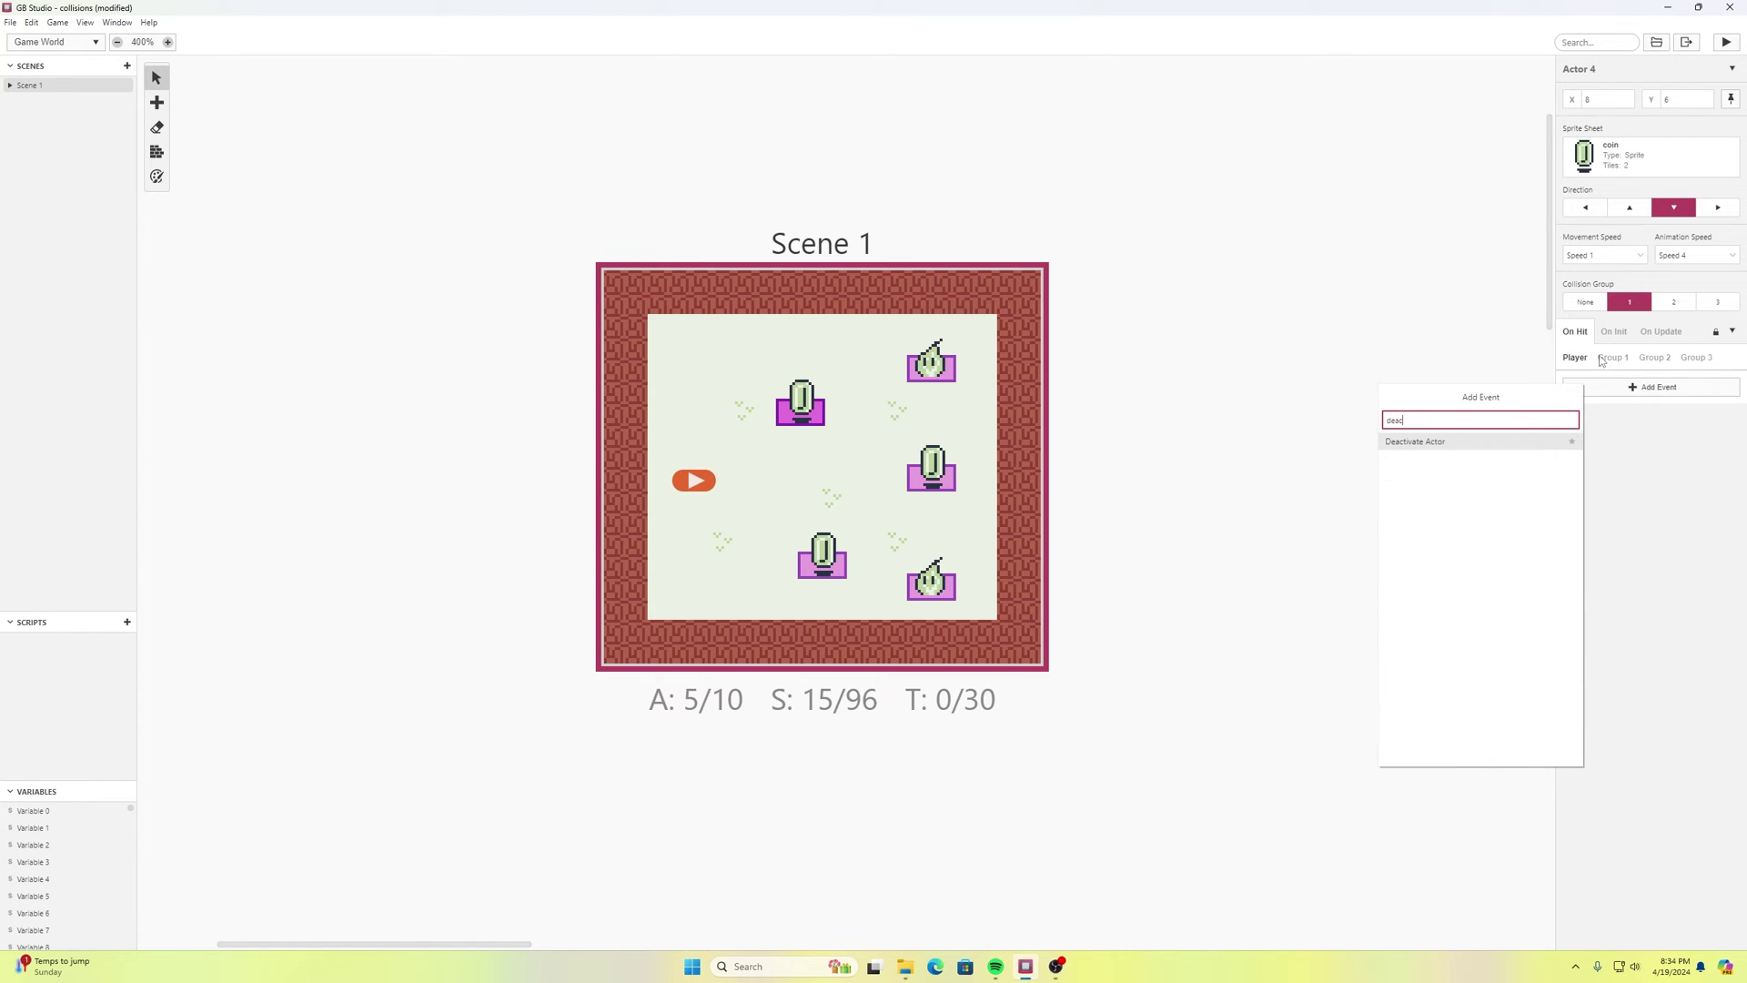
pyautogui.click(1422, 444)
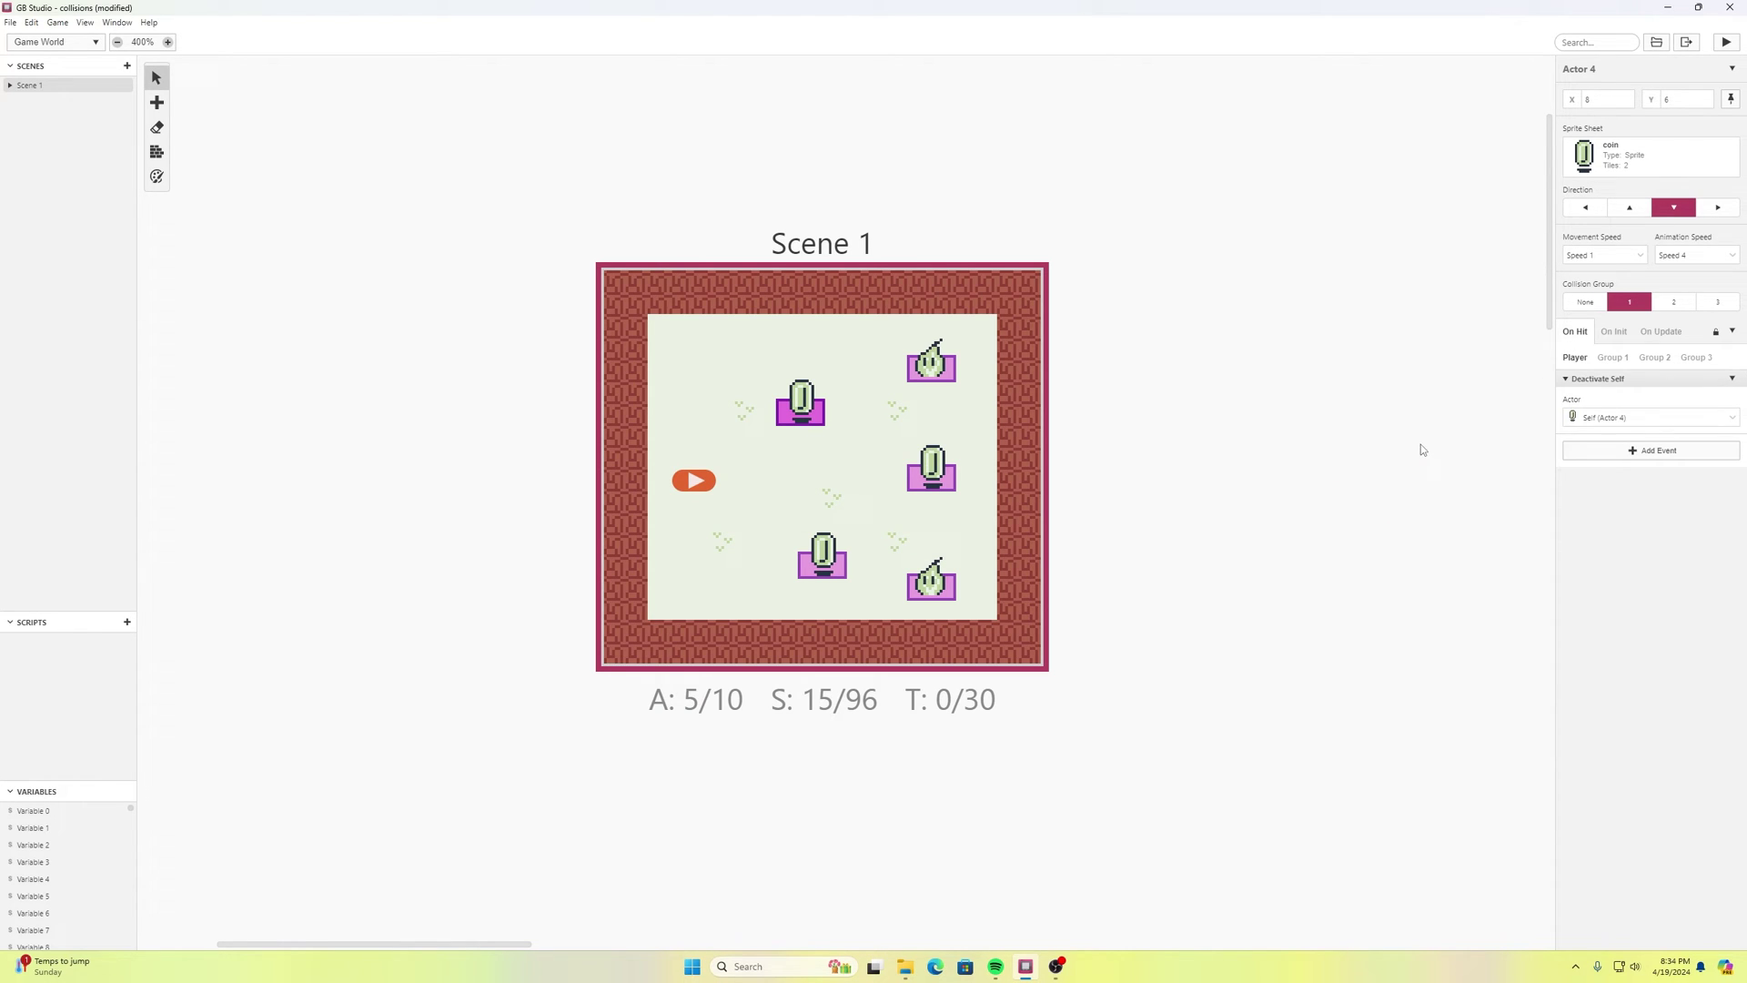
pyautogui.click(1624, 419)
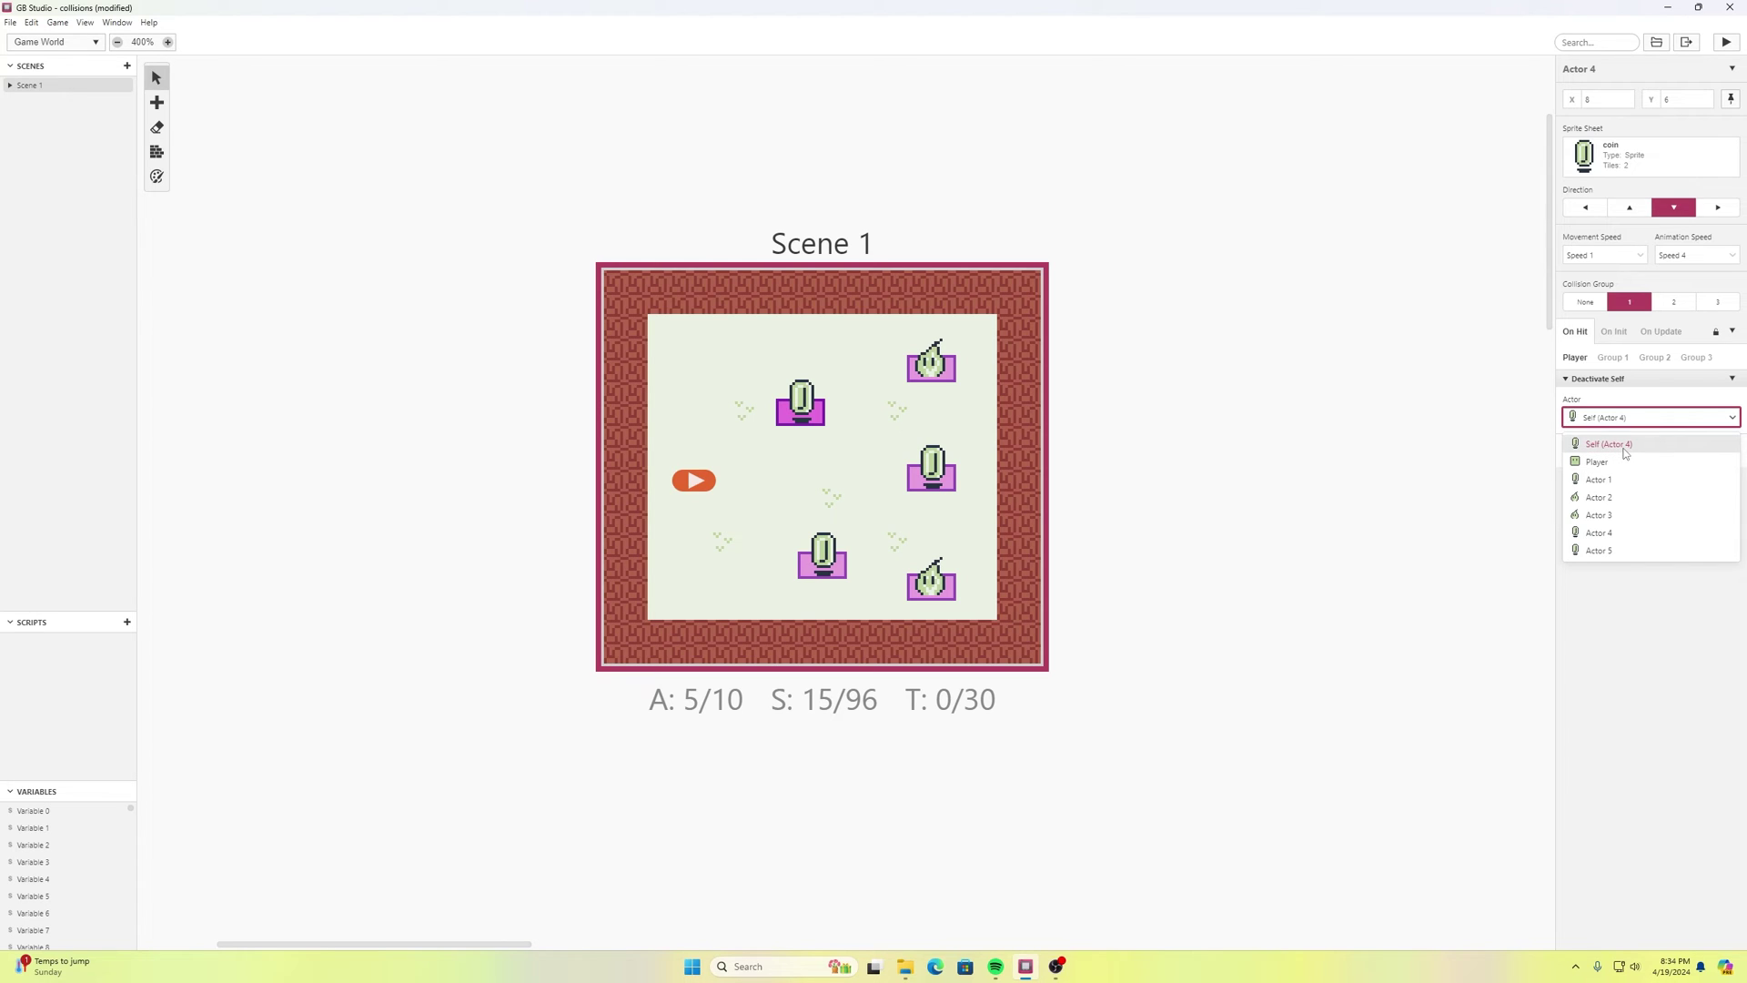
pyautogui.click(1624, 447)
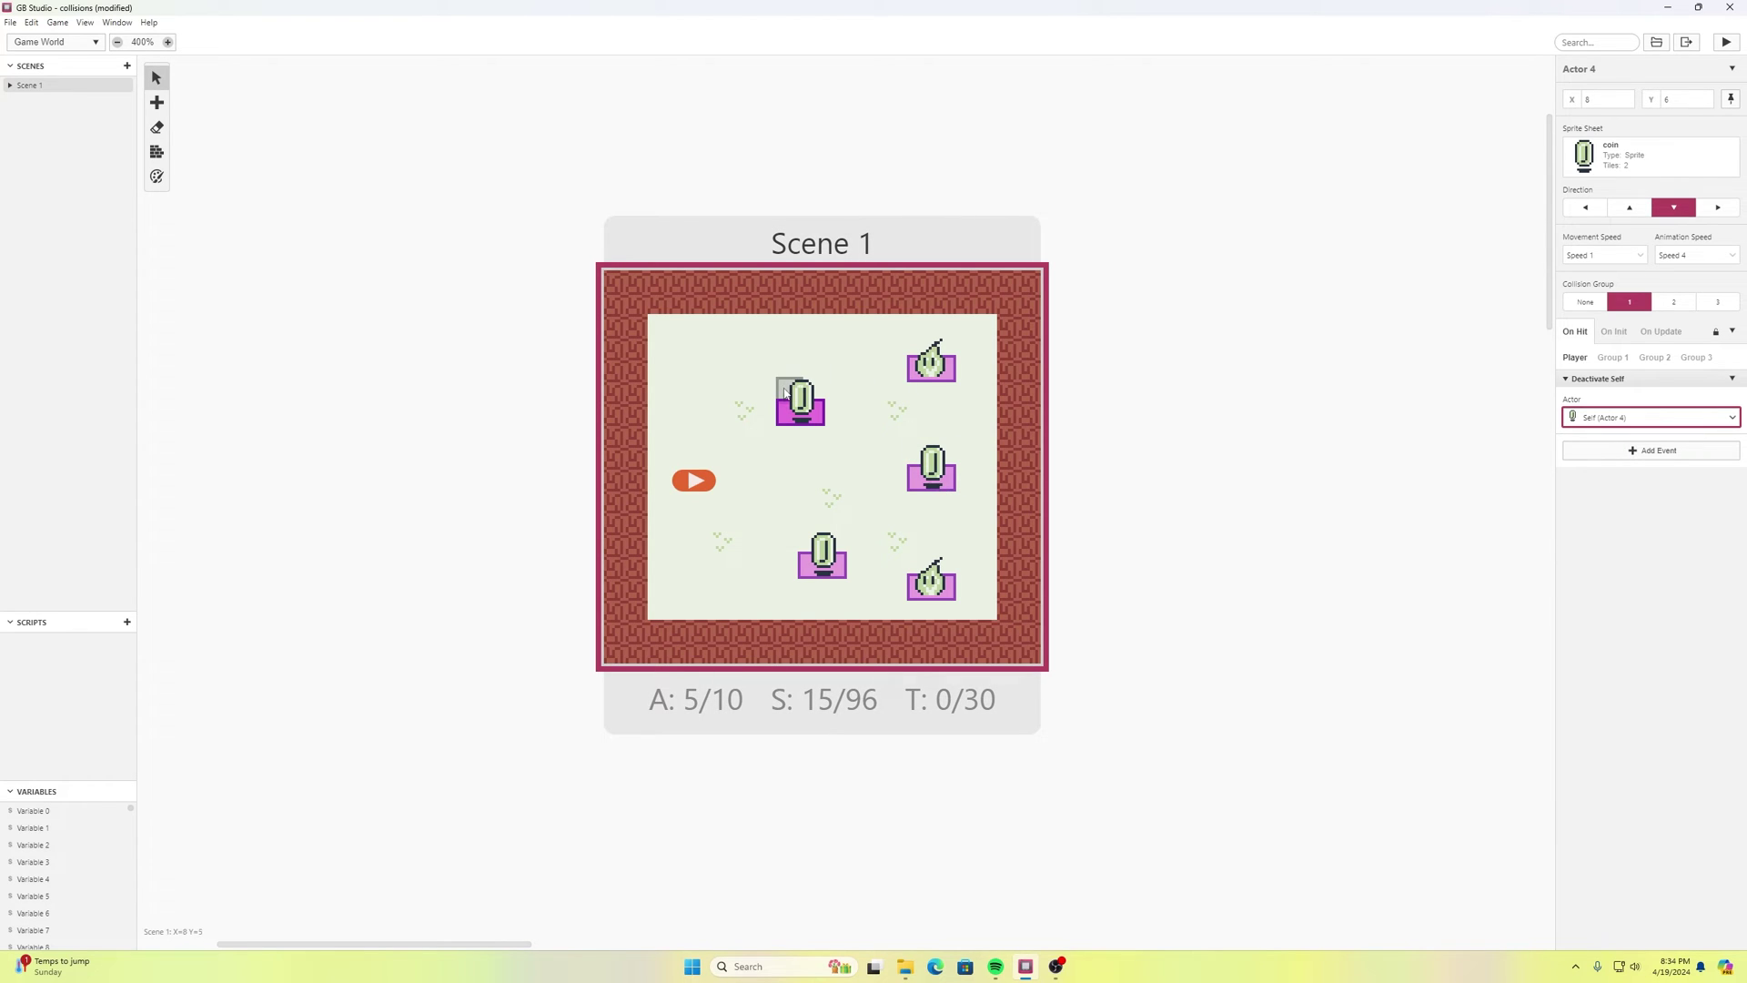
# - Add a Deactivate Actor event targeting Self to the On Hit Player script of the coin between the two enemies (Actor 1)
pyautogui.click(937, 468)
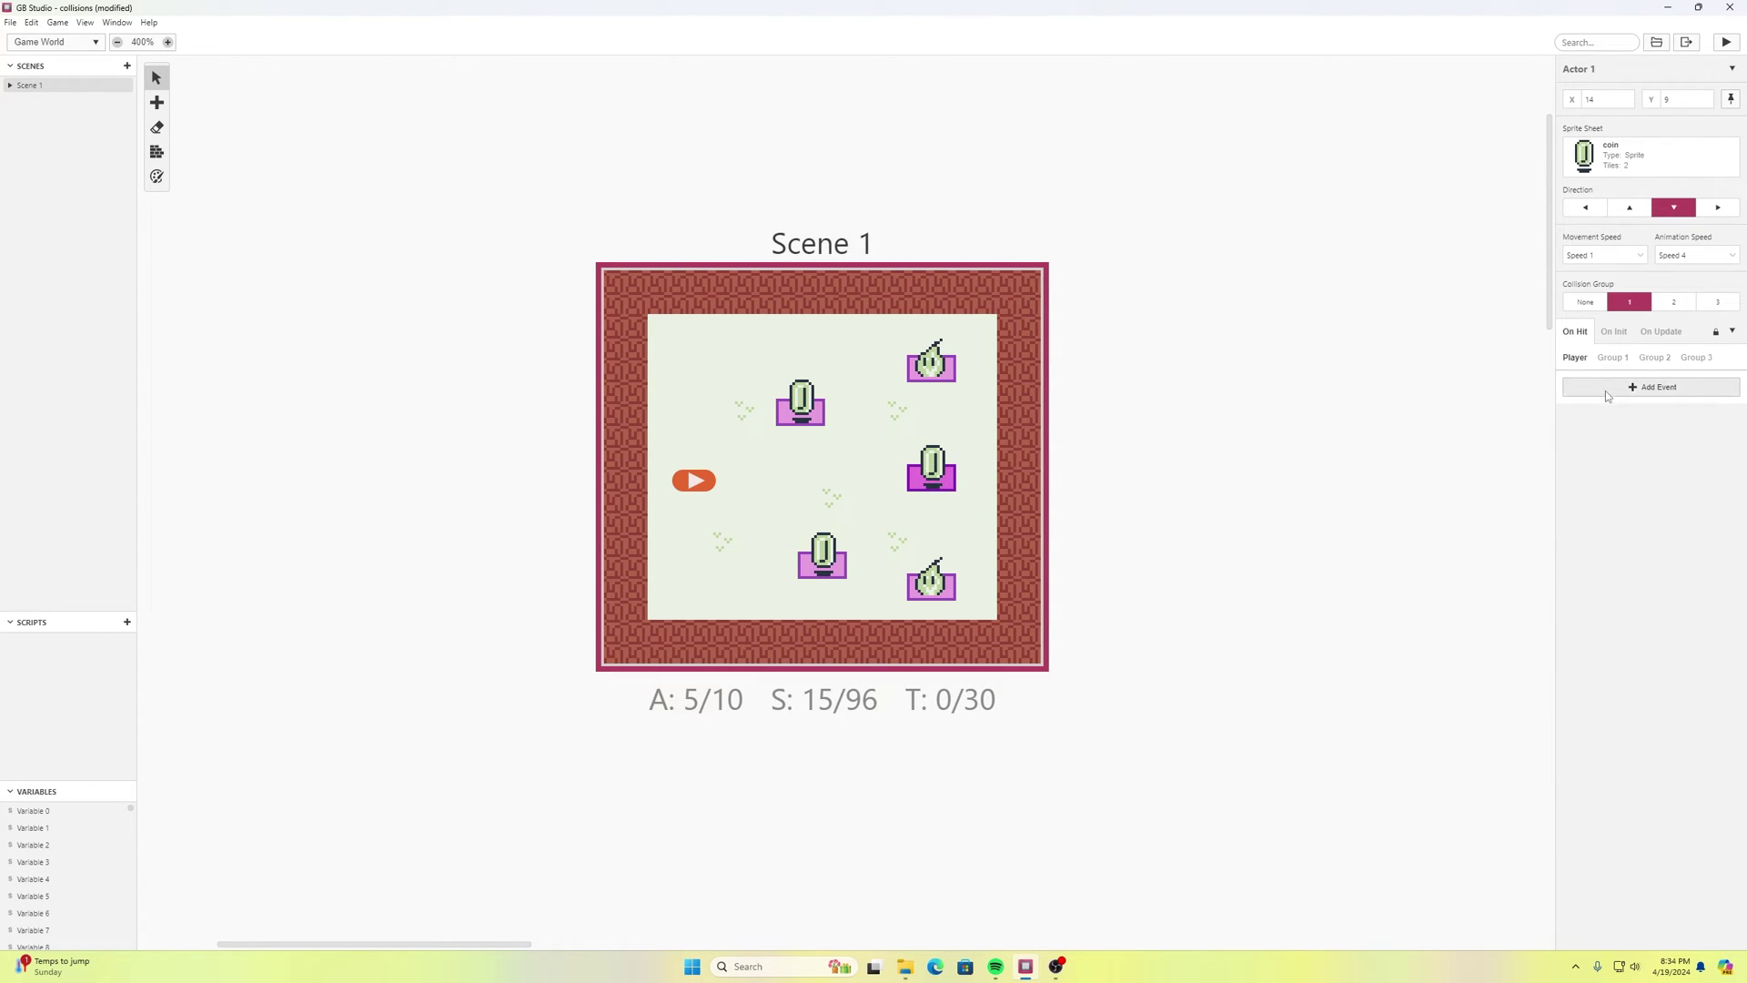
pyautogui.click(1607, 388)
pyautogui.write('deac')
pyautogui.click(1437, 442)
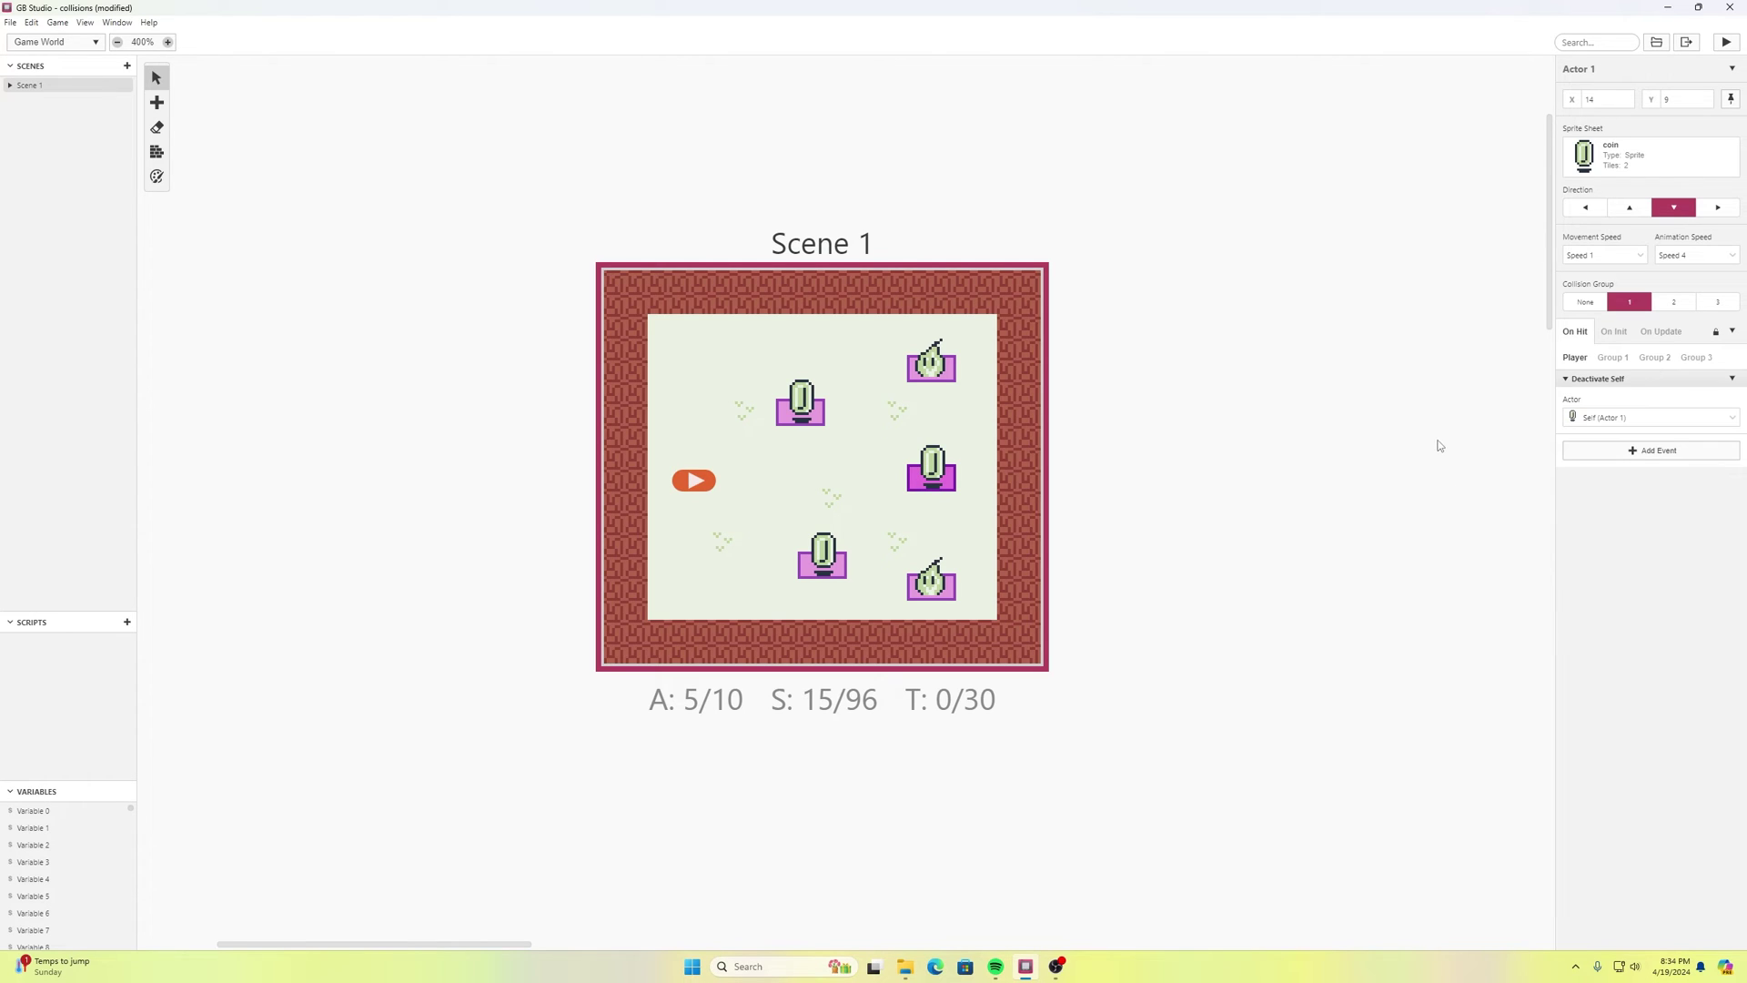
pyautogui.click(1619, 418)
pyautogui.click(1587, 440)
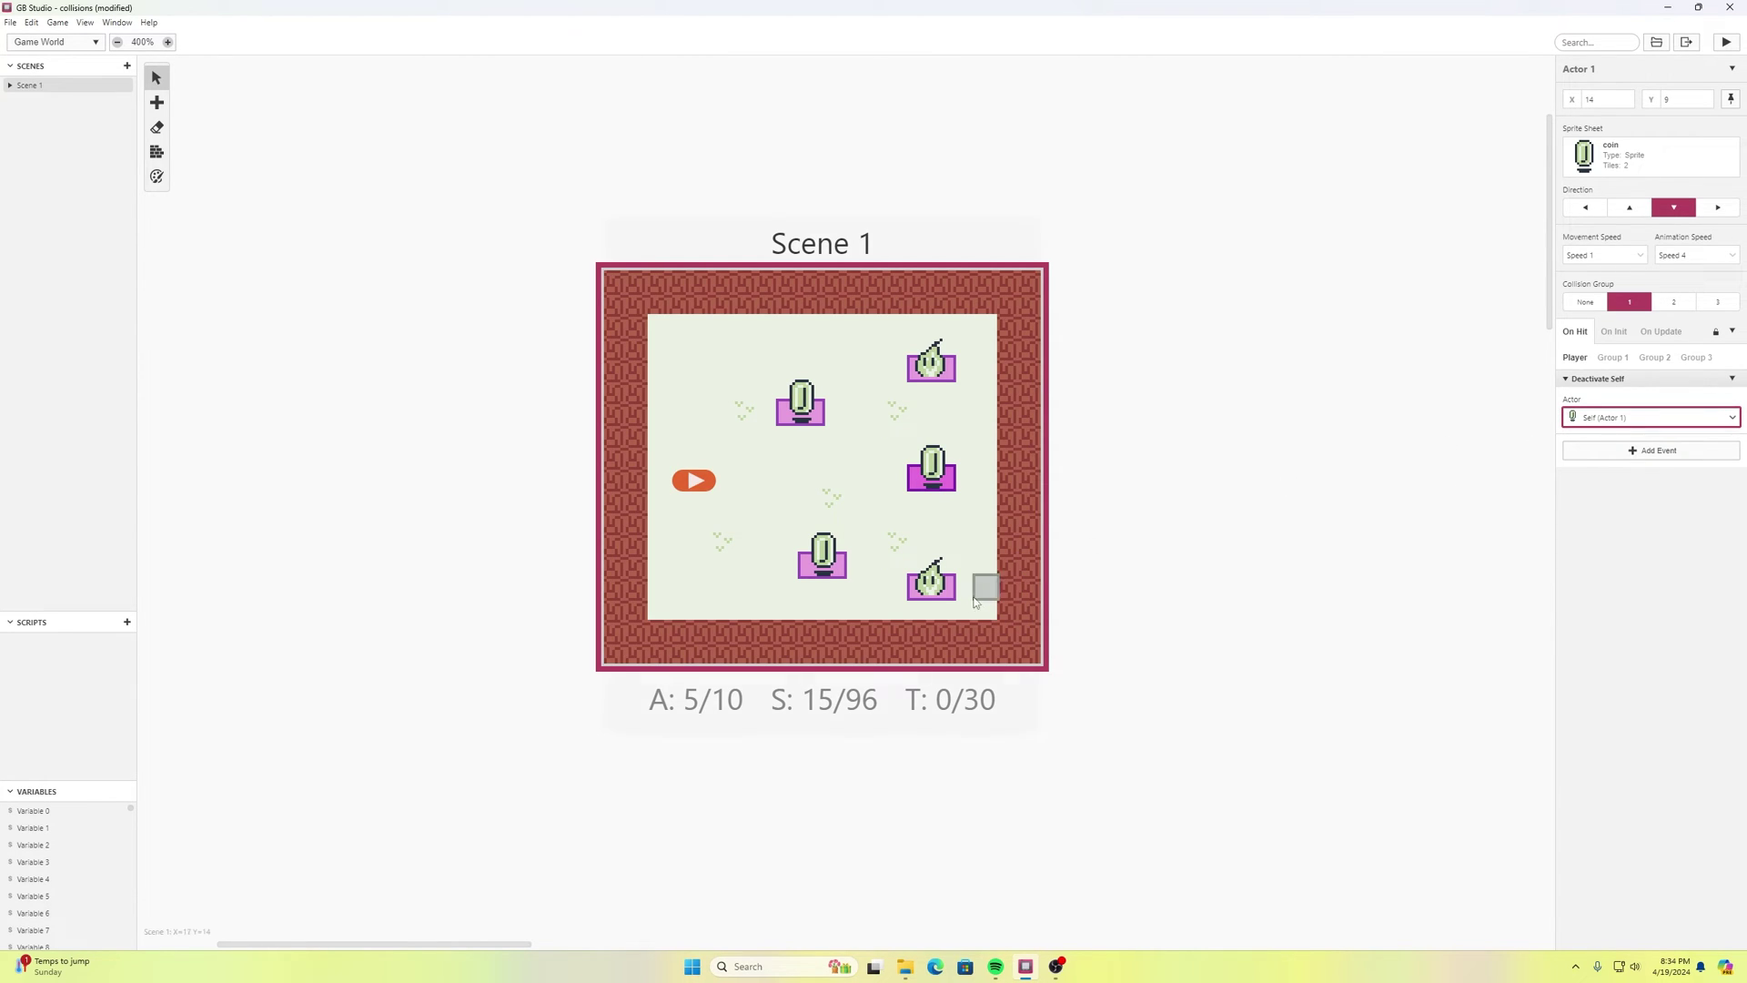
# - Add a Deactivate Actor event targeting Self to the lower coin's (Actor 5) On Hit script for Player
pyautogui.click(823, 557)
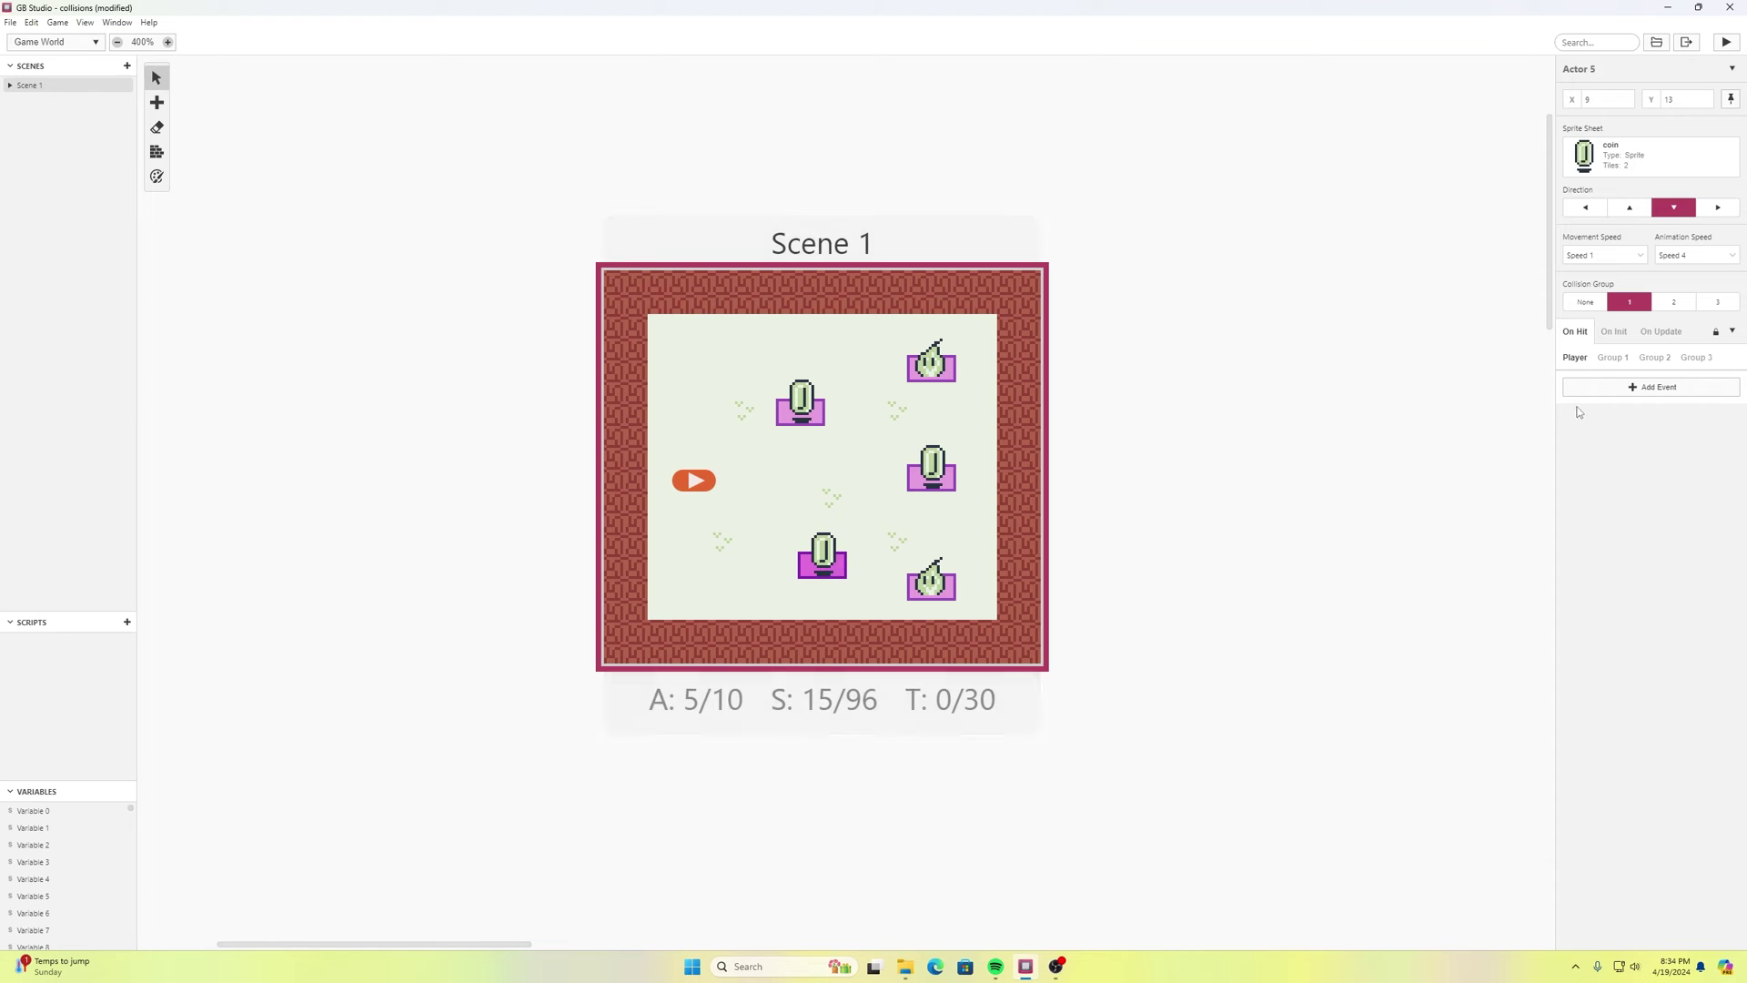
pyautogui.click(1612, 389)
pyautogui.write('deac')
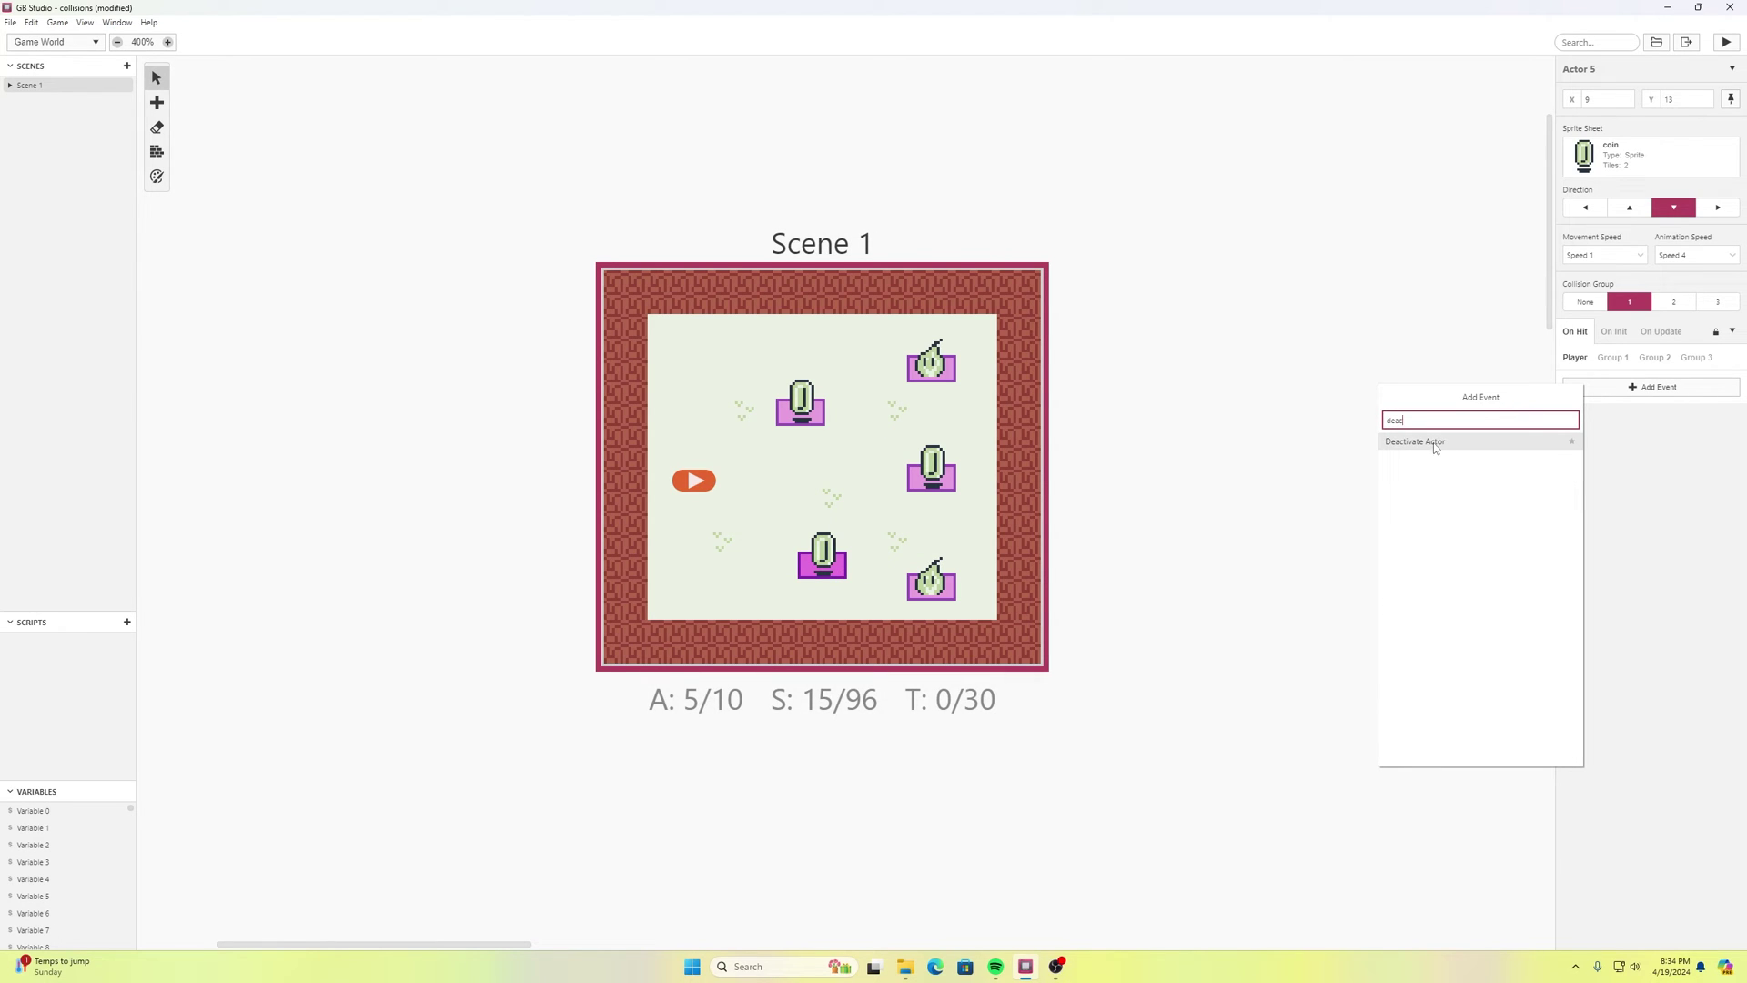
pyautogui.click(1435, 443)
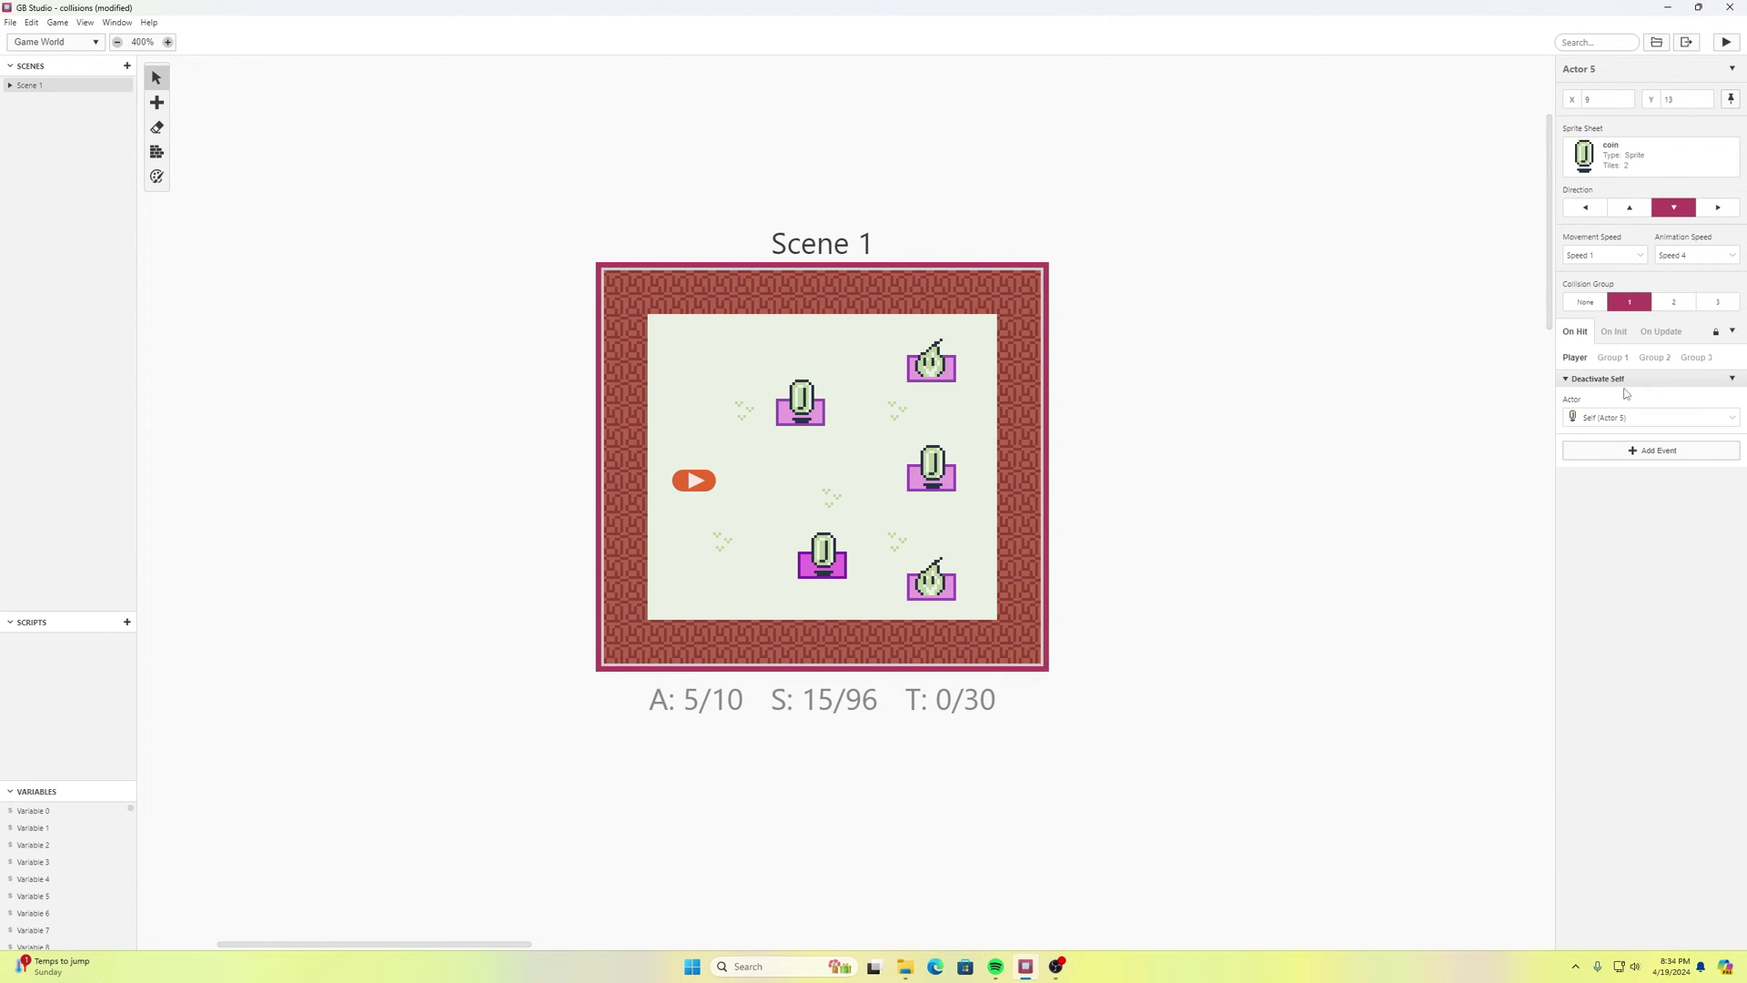
# - Save the project and playtest Scene 1 by walking the player into all three coins, dismissing each dialogue, and close the game
pyautogui.click(11, 22)
pyautogui.click(32, 82)
pyautogui.click(1733, 40)
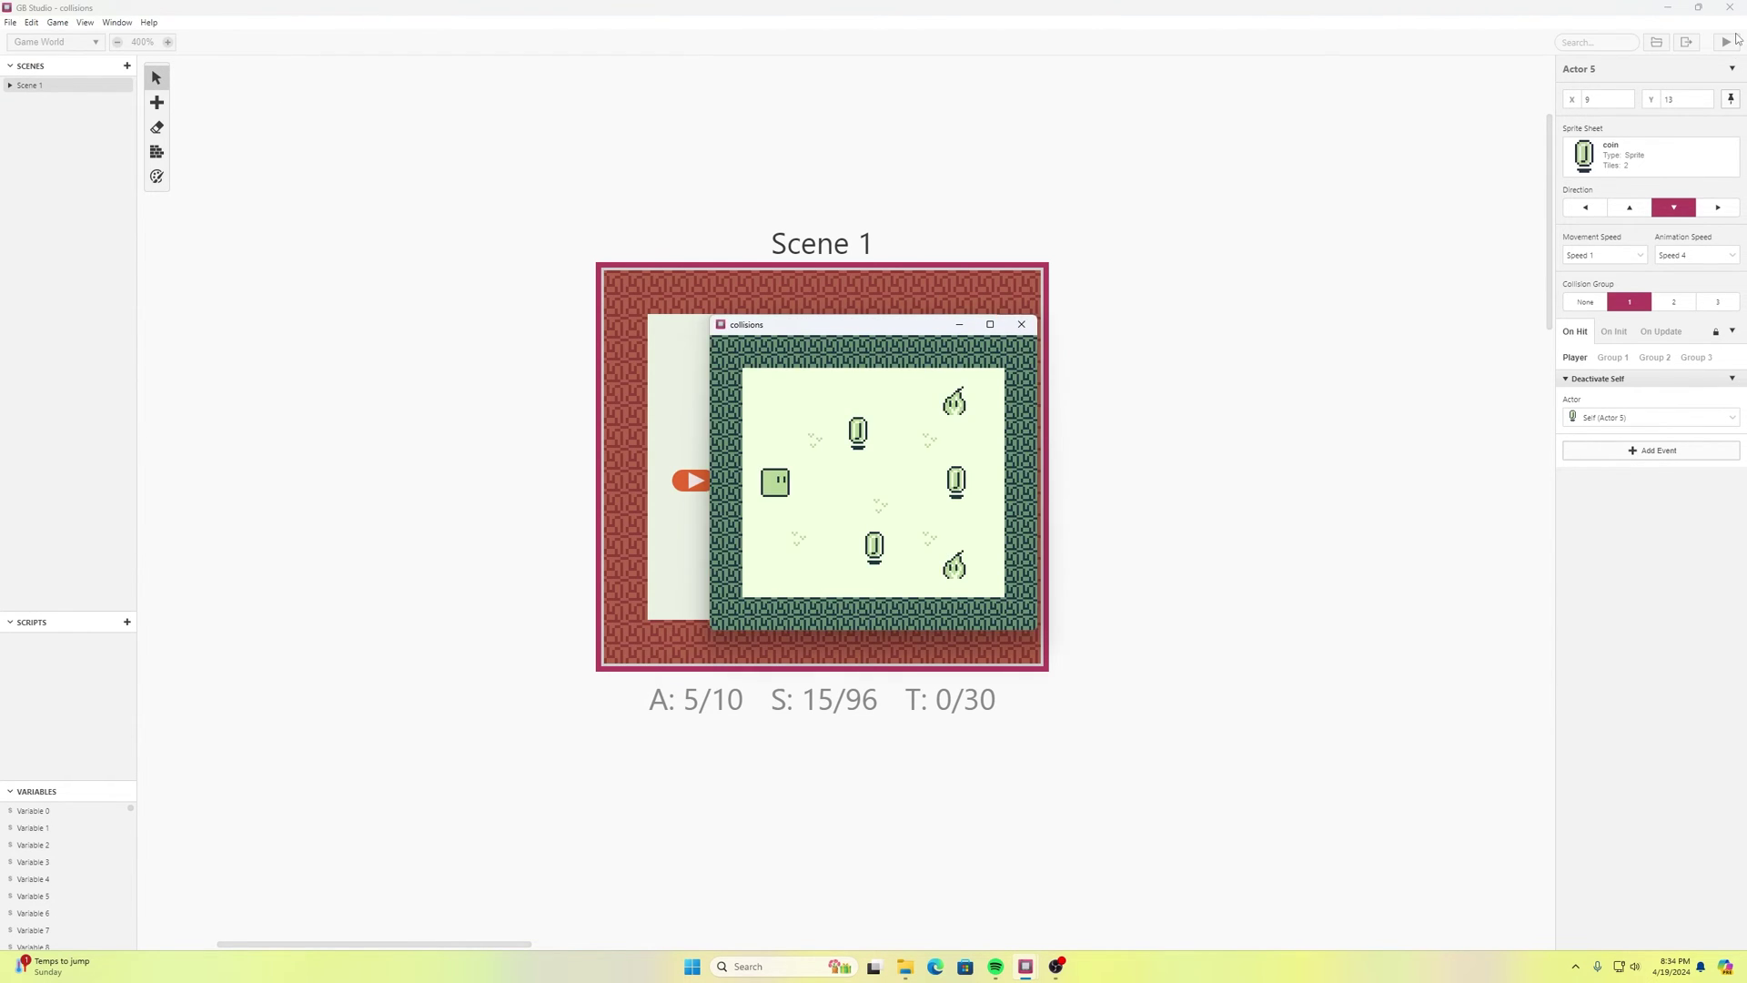
pyautogui.press('Right')
pyautogui.press('Up')
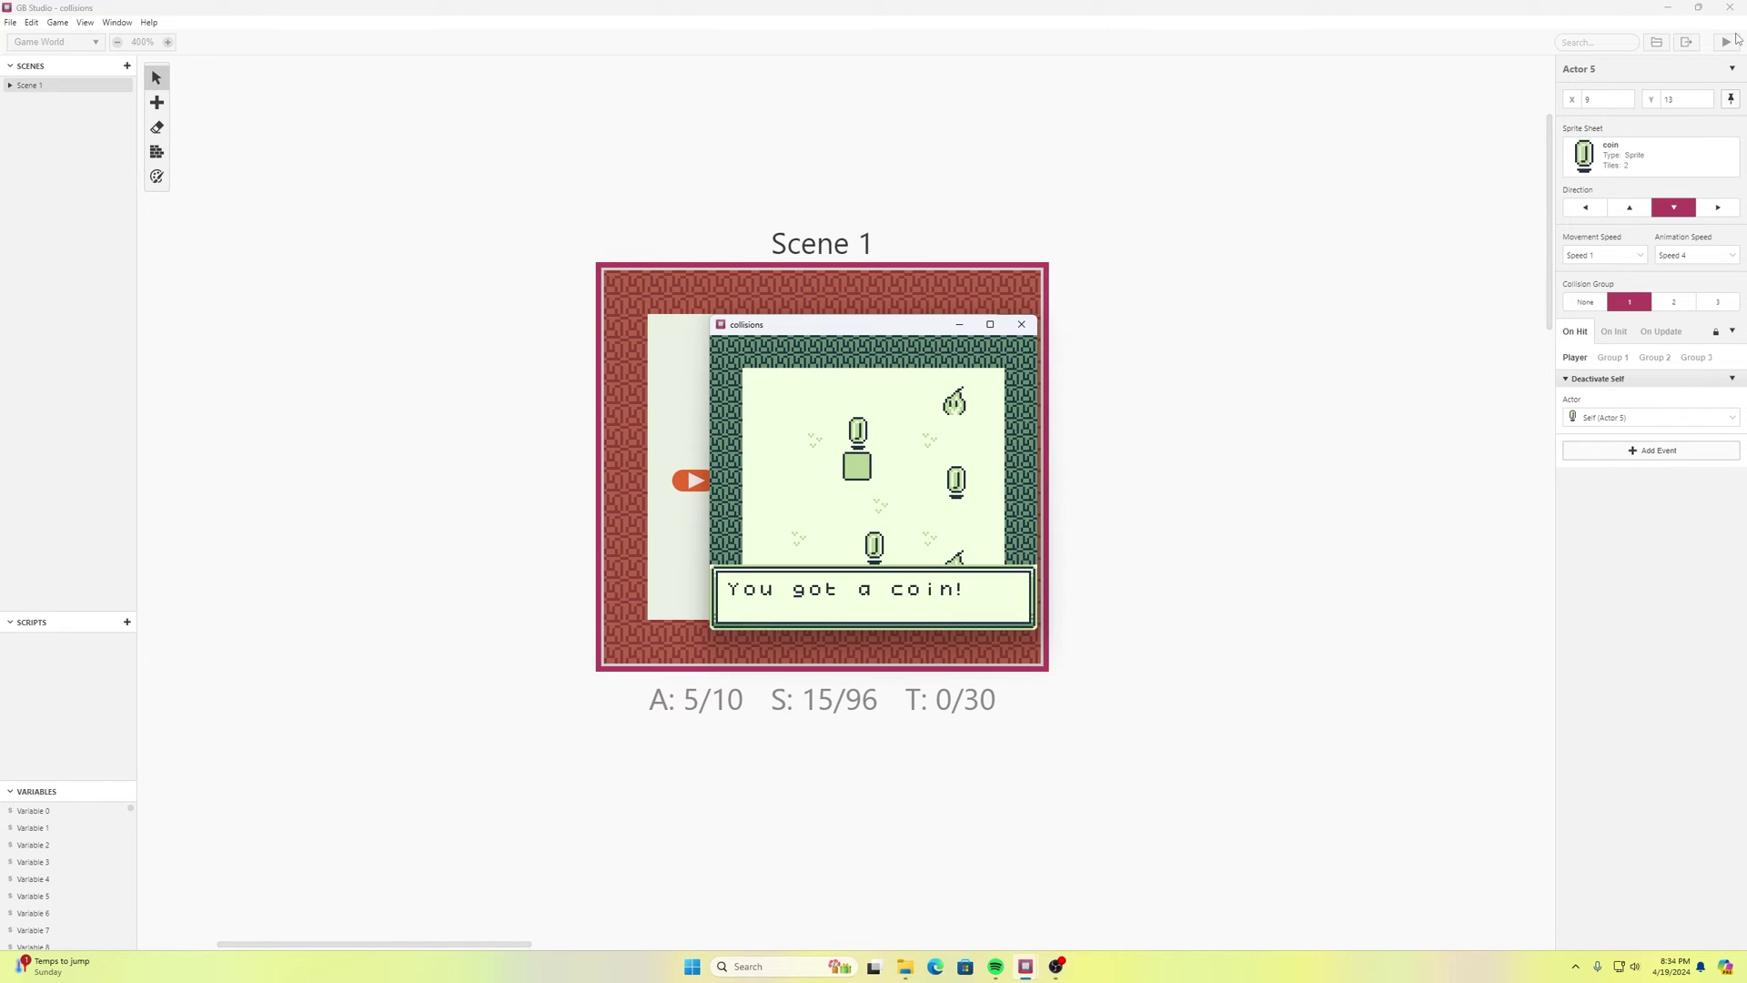
pyautogui.press('z')
pyautogui.press('Right')
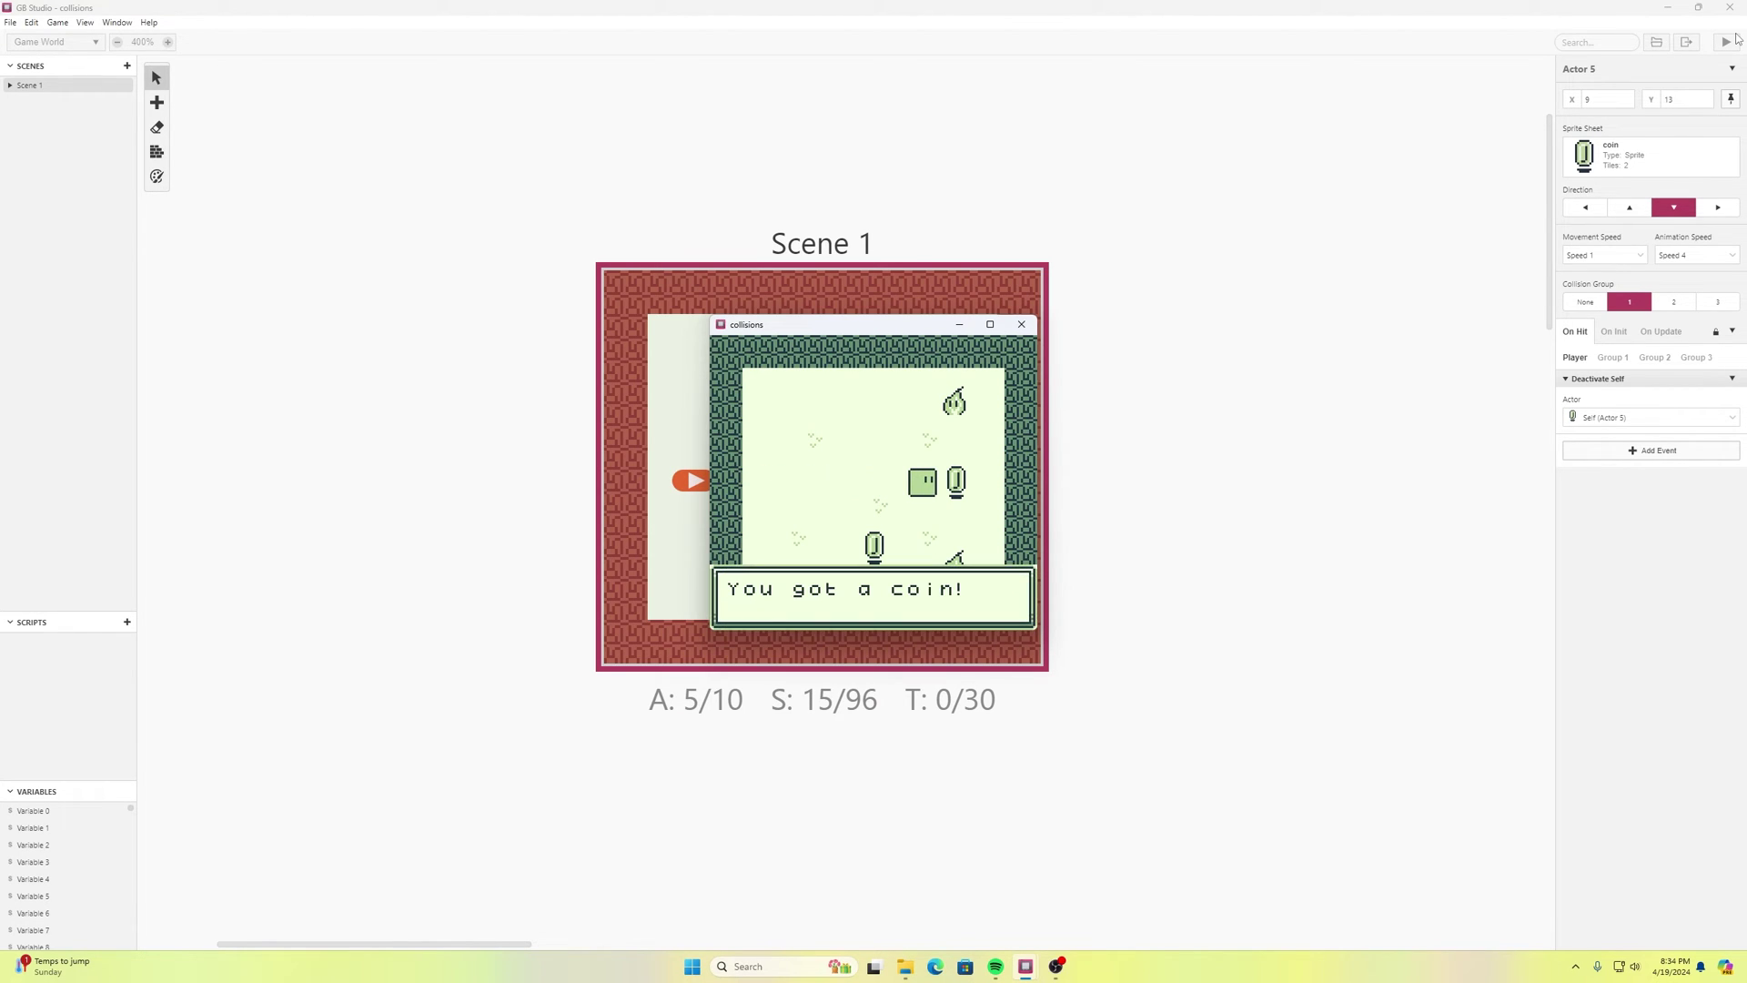
pyautogui.press('z')
pyautogui.press('Left')
pyautogui.press('Down')
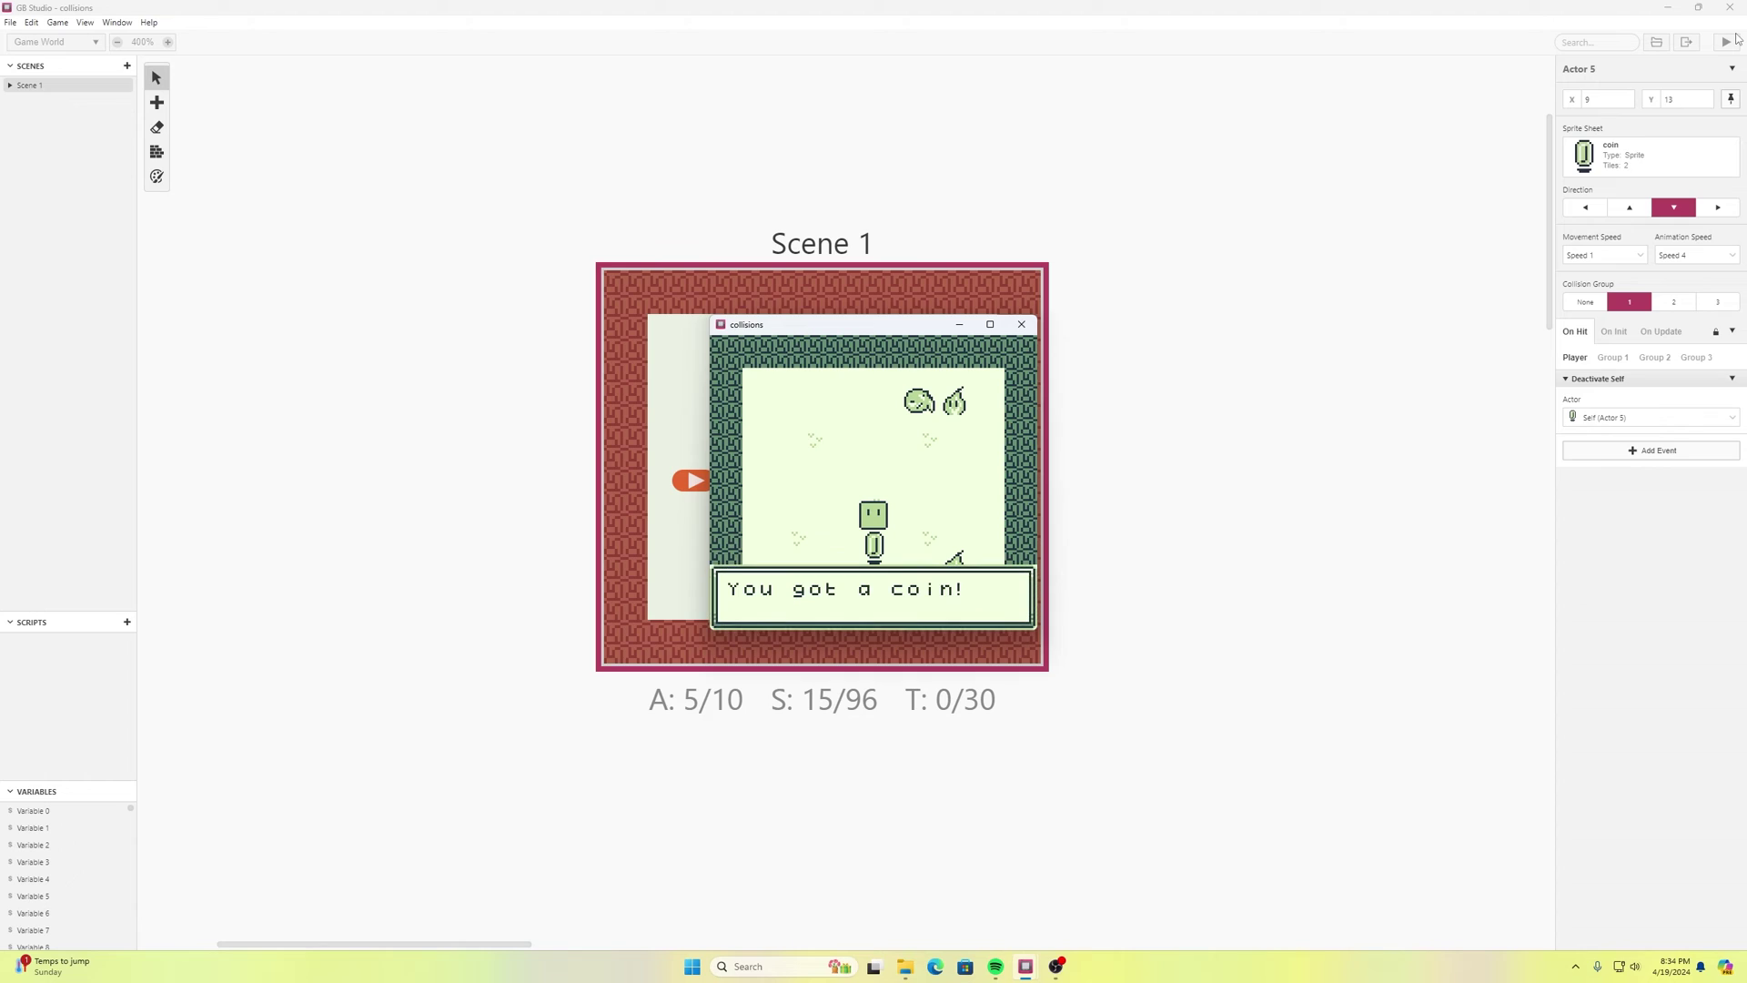
pyautogui.press('z')
pyautogui.press('Down')
pyautogui.press('Left')
pyautogui.press('Up')
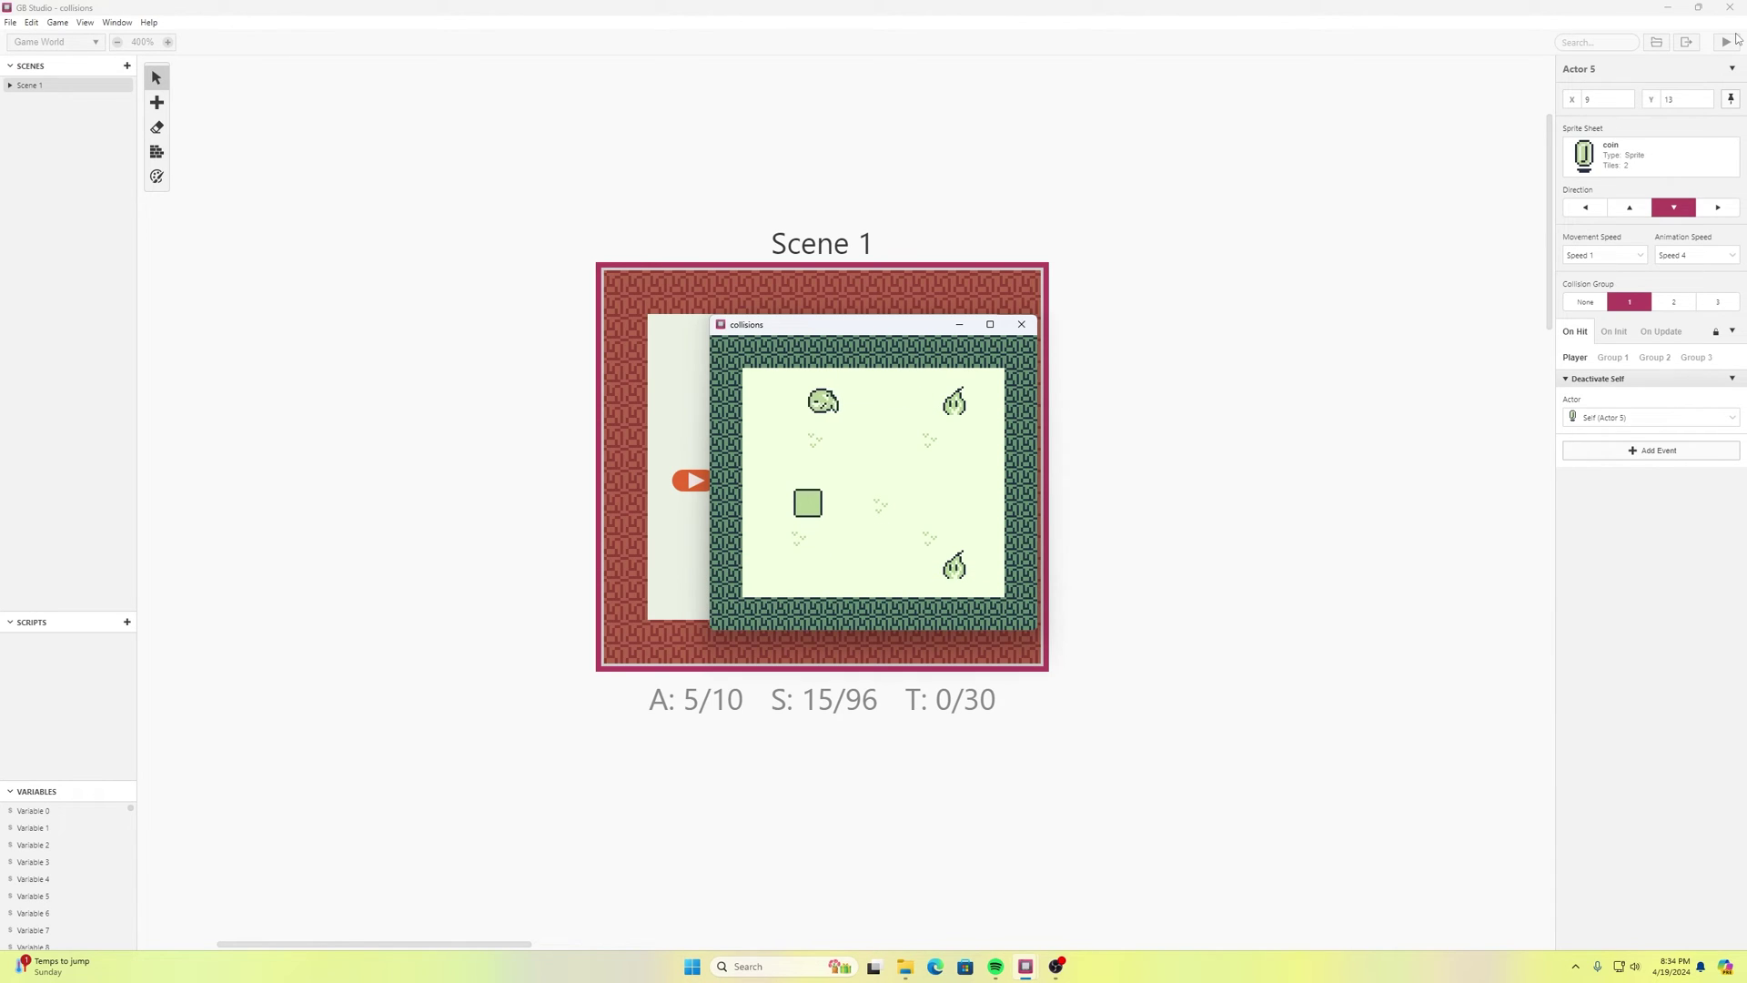
pyautogui.press('Right')
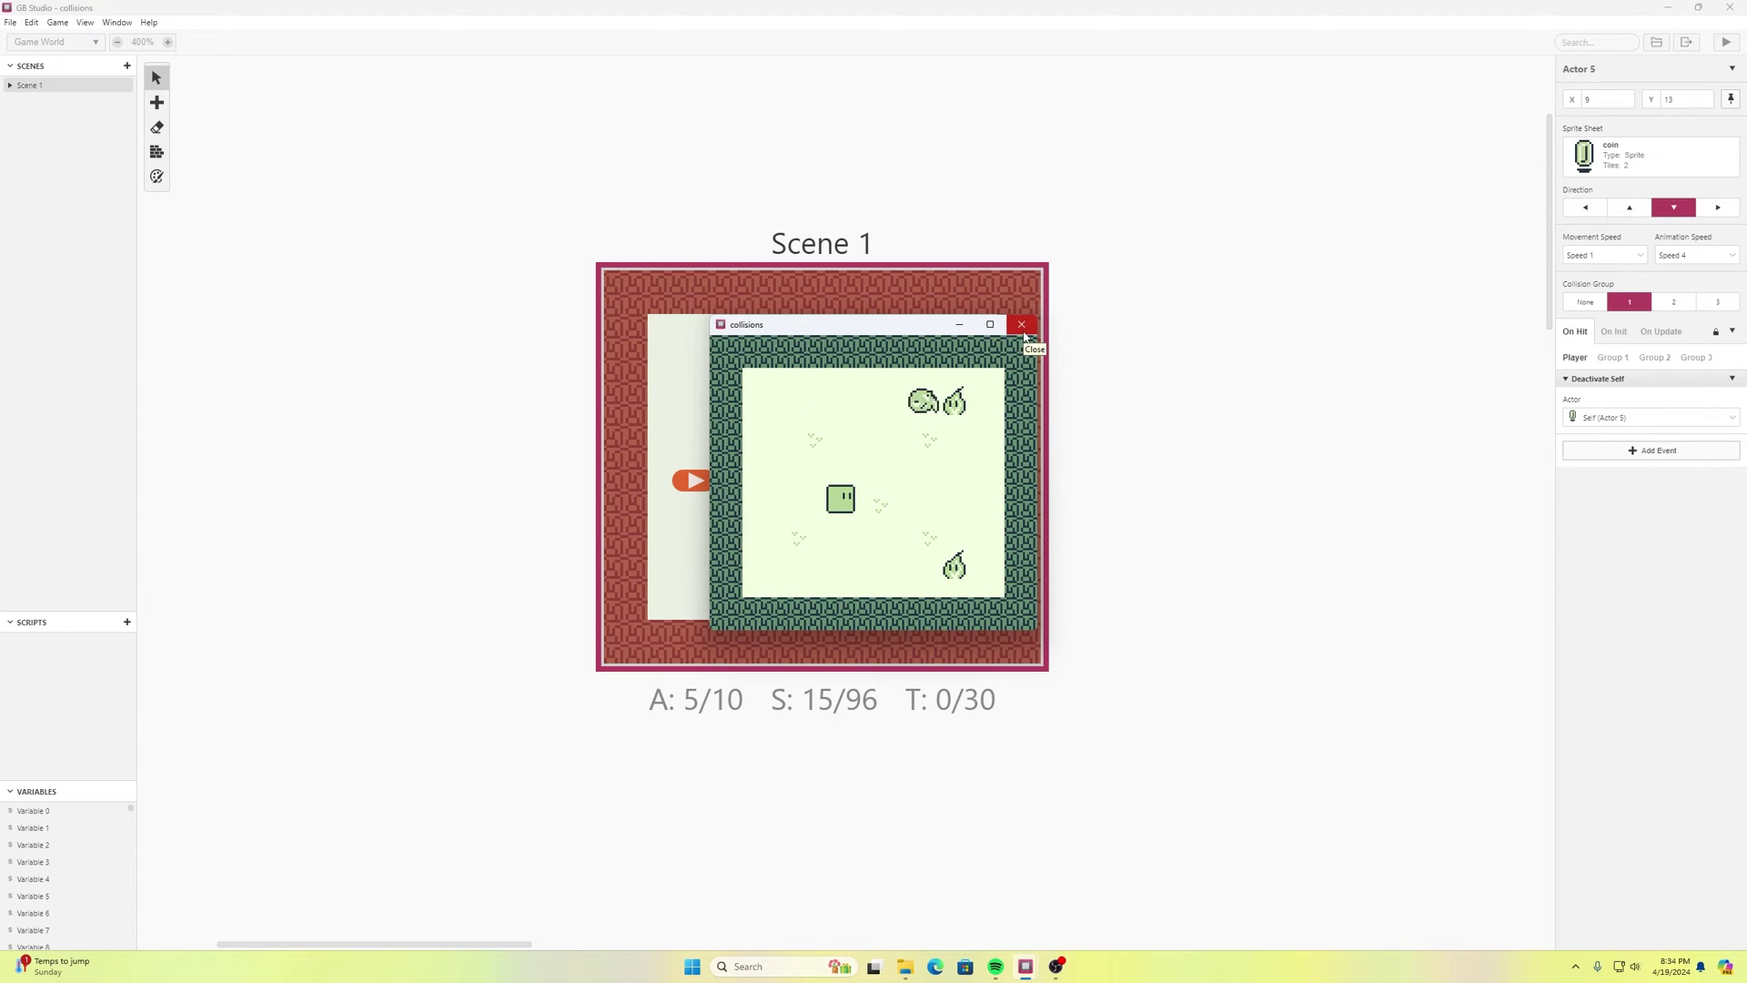
pyautogui.click(1022, 326)
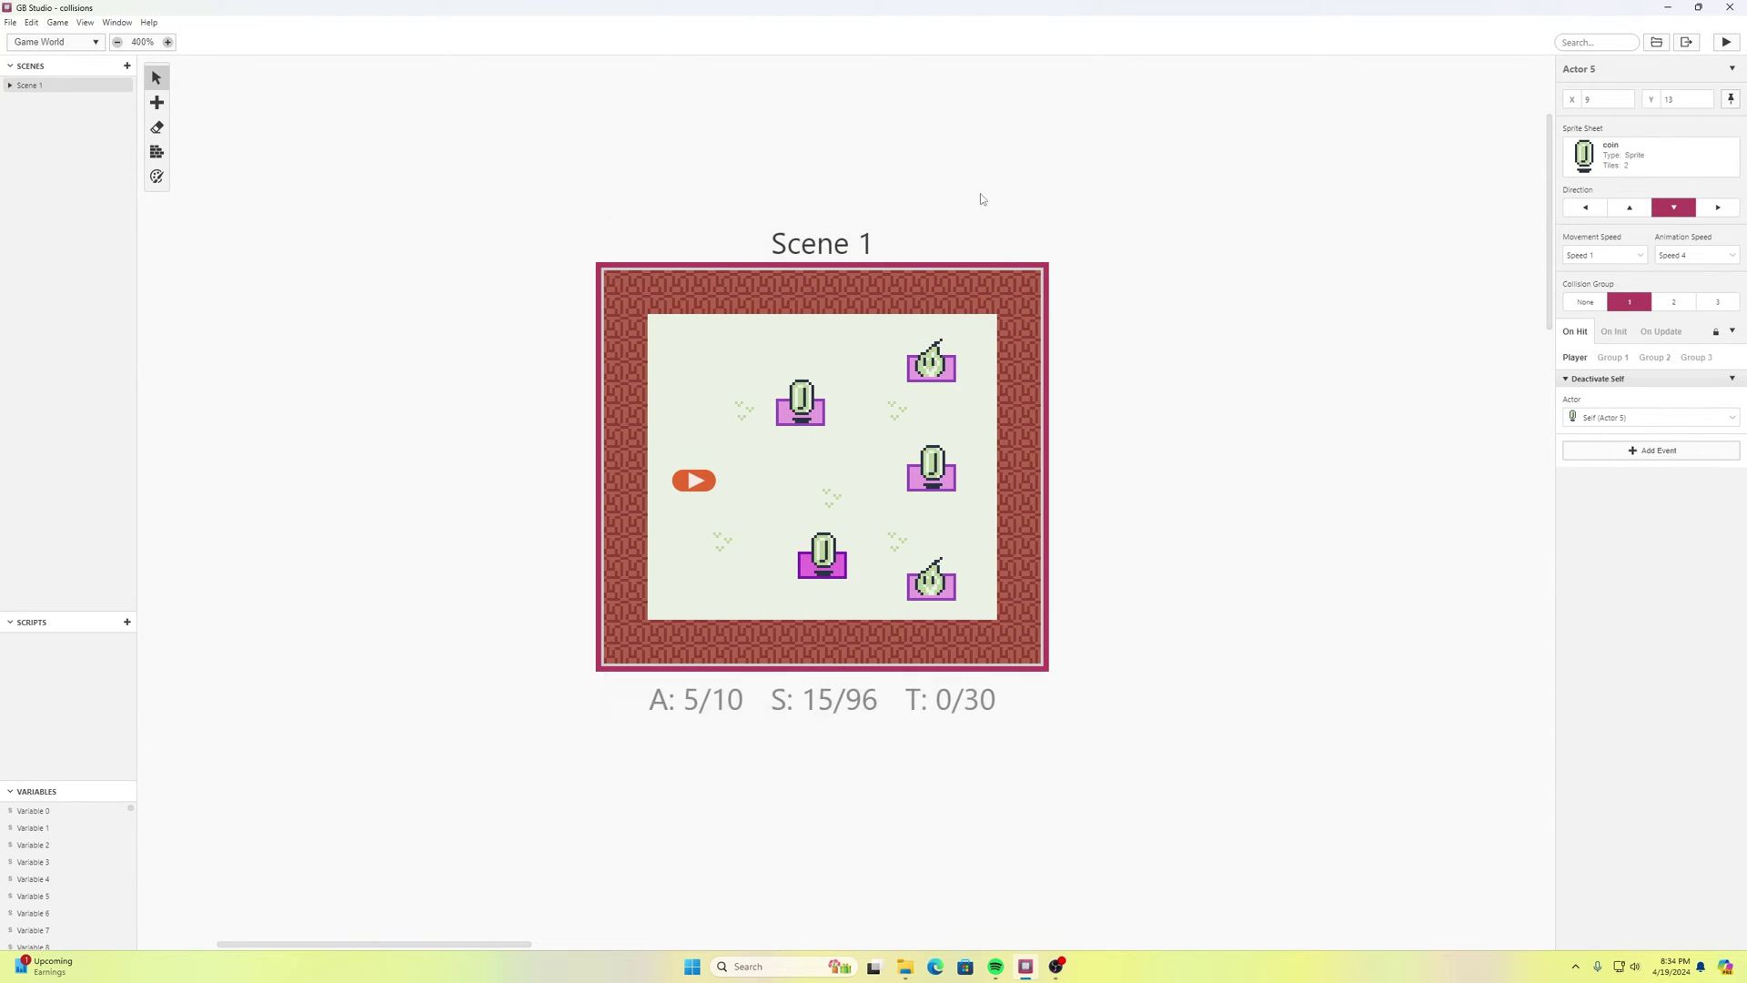
# - Delete the upper coin (Actor 4) and the lower coin (Actor 5) from Scene 1
pyautogui.click(796, 415)
pyautogui.press('Delete')
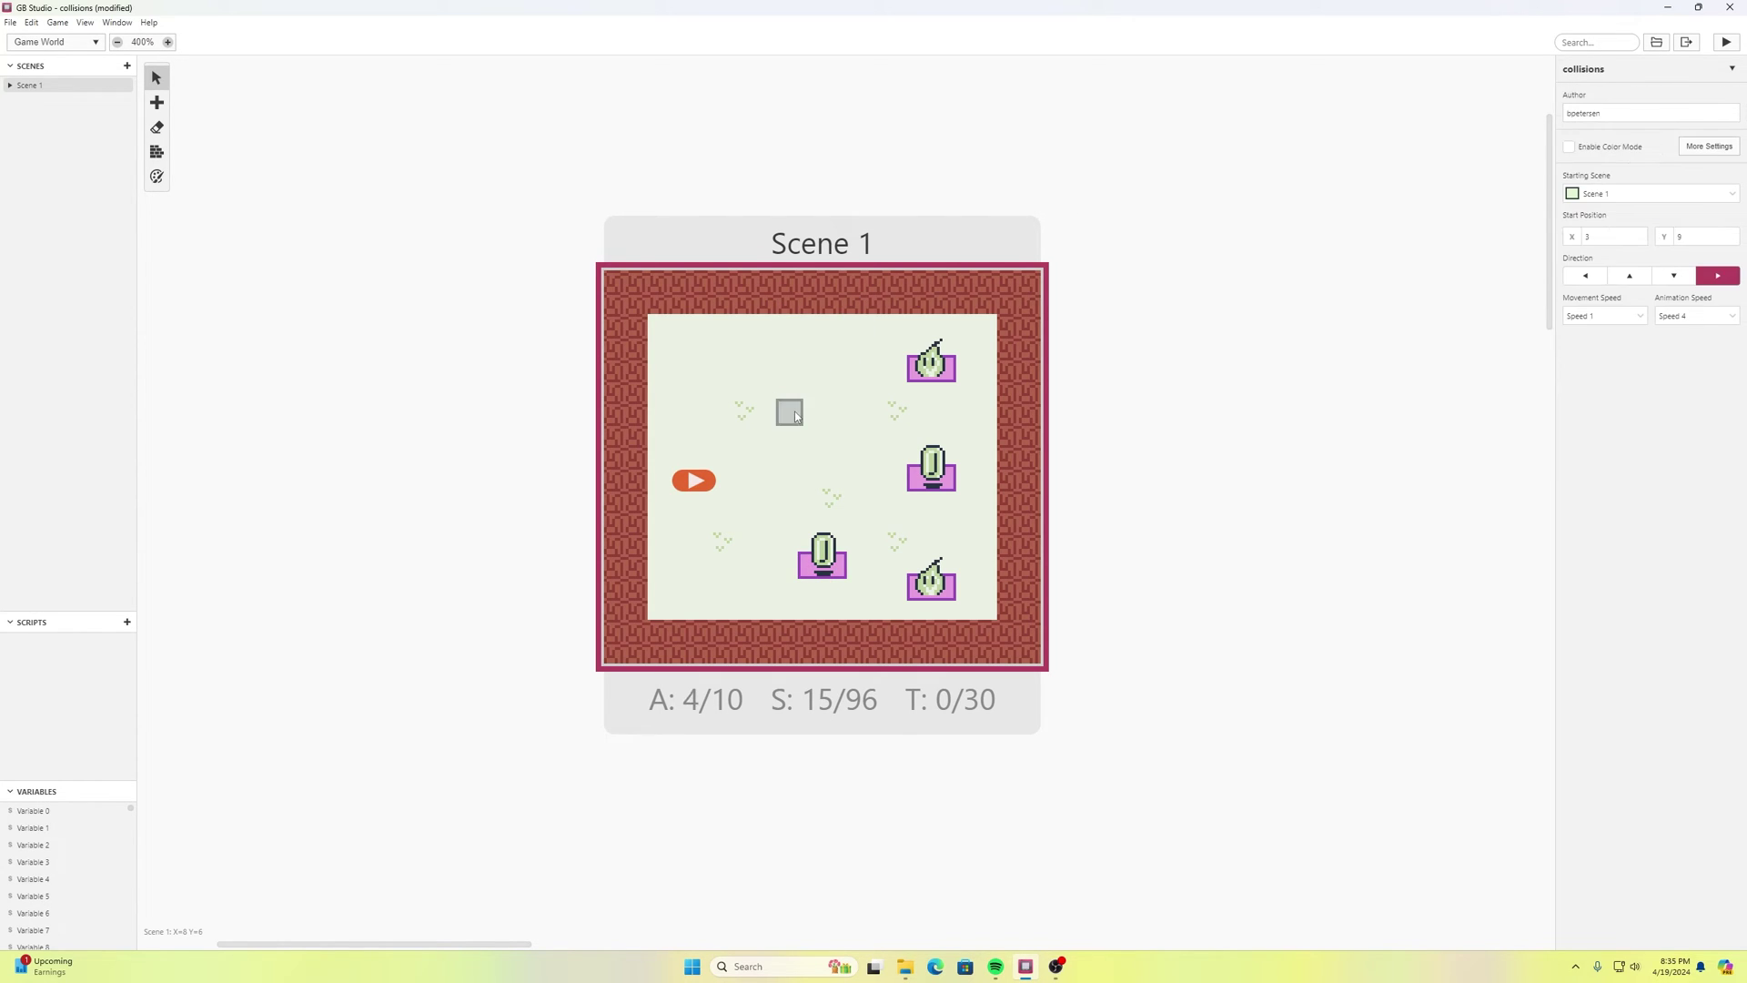
pyautogui.click(822, 565)
pyautogui.press('Delete')
# - Examine the Launch Projectile event in Scene 1's On Init B-button script, keeping Actor Direction as its direction type
pyautogui.click(878, 537)
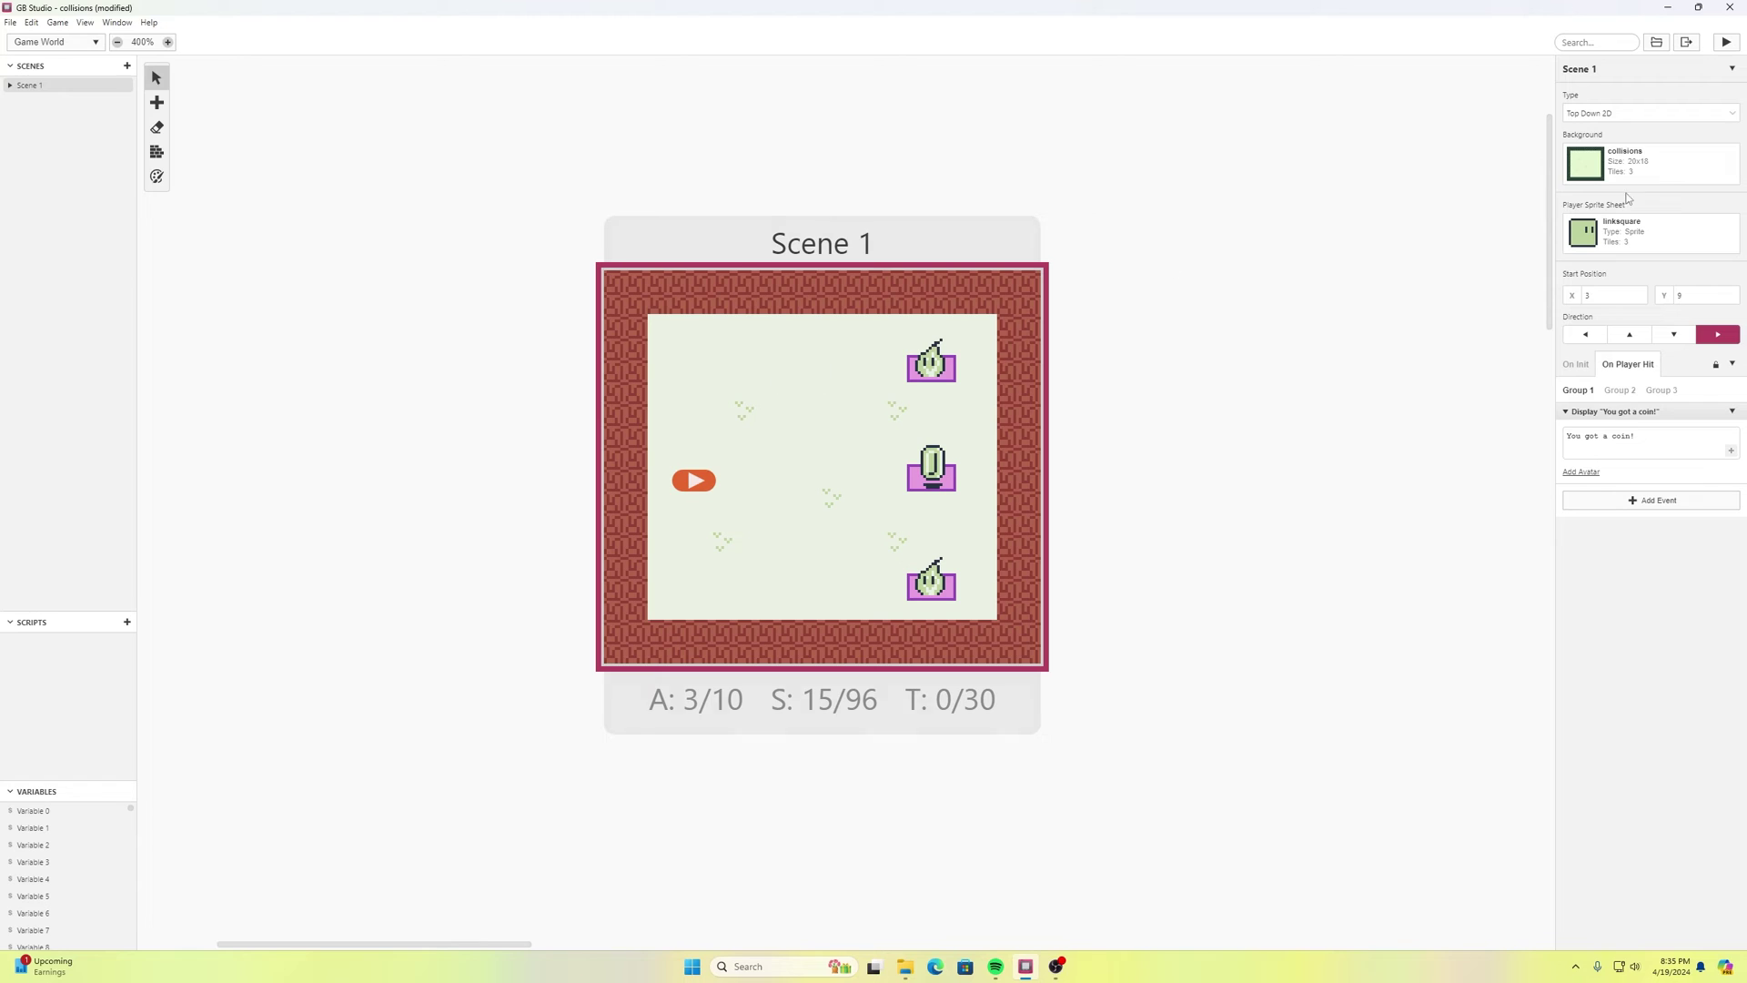
pyautogui.click(1577, 365)
pyautogui.scroll(-1, 1677, 464)
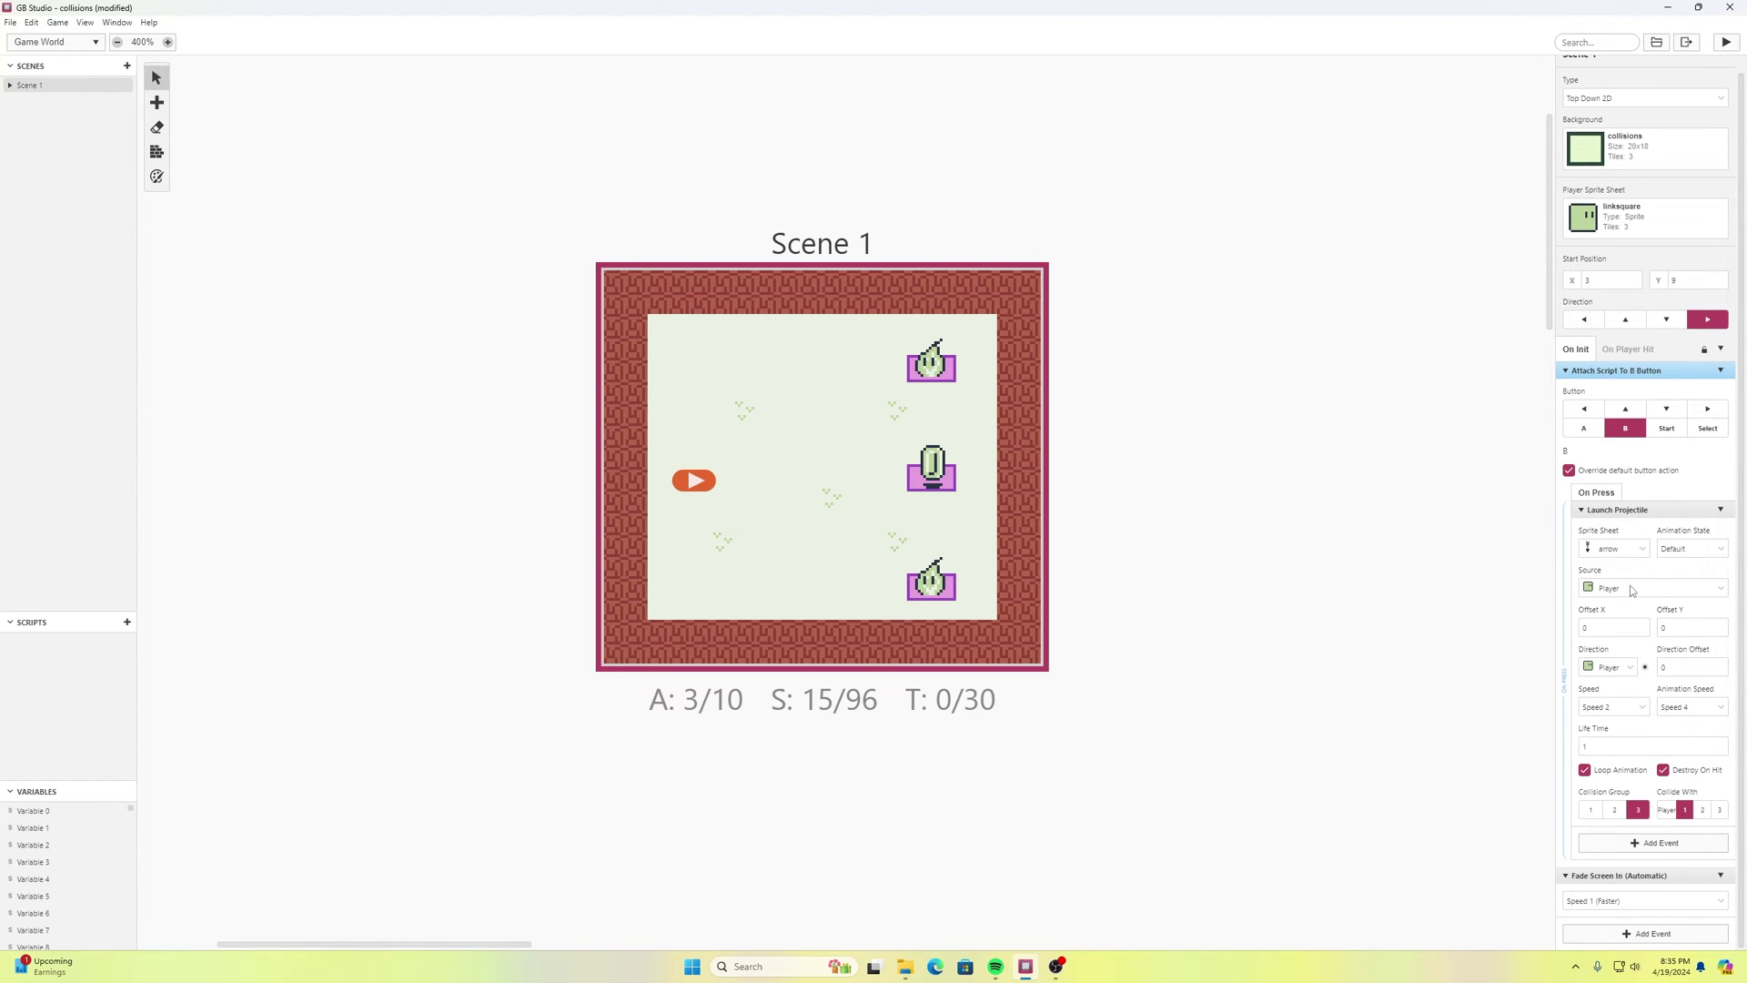
pyautogui.click(1644, 669)
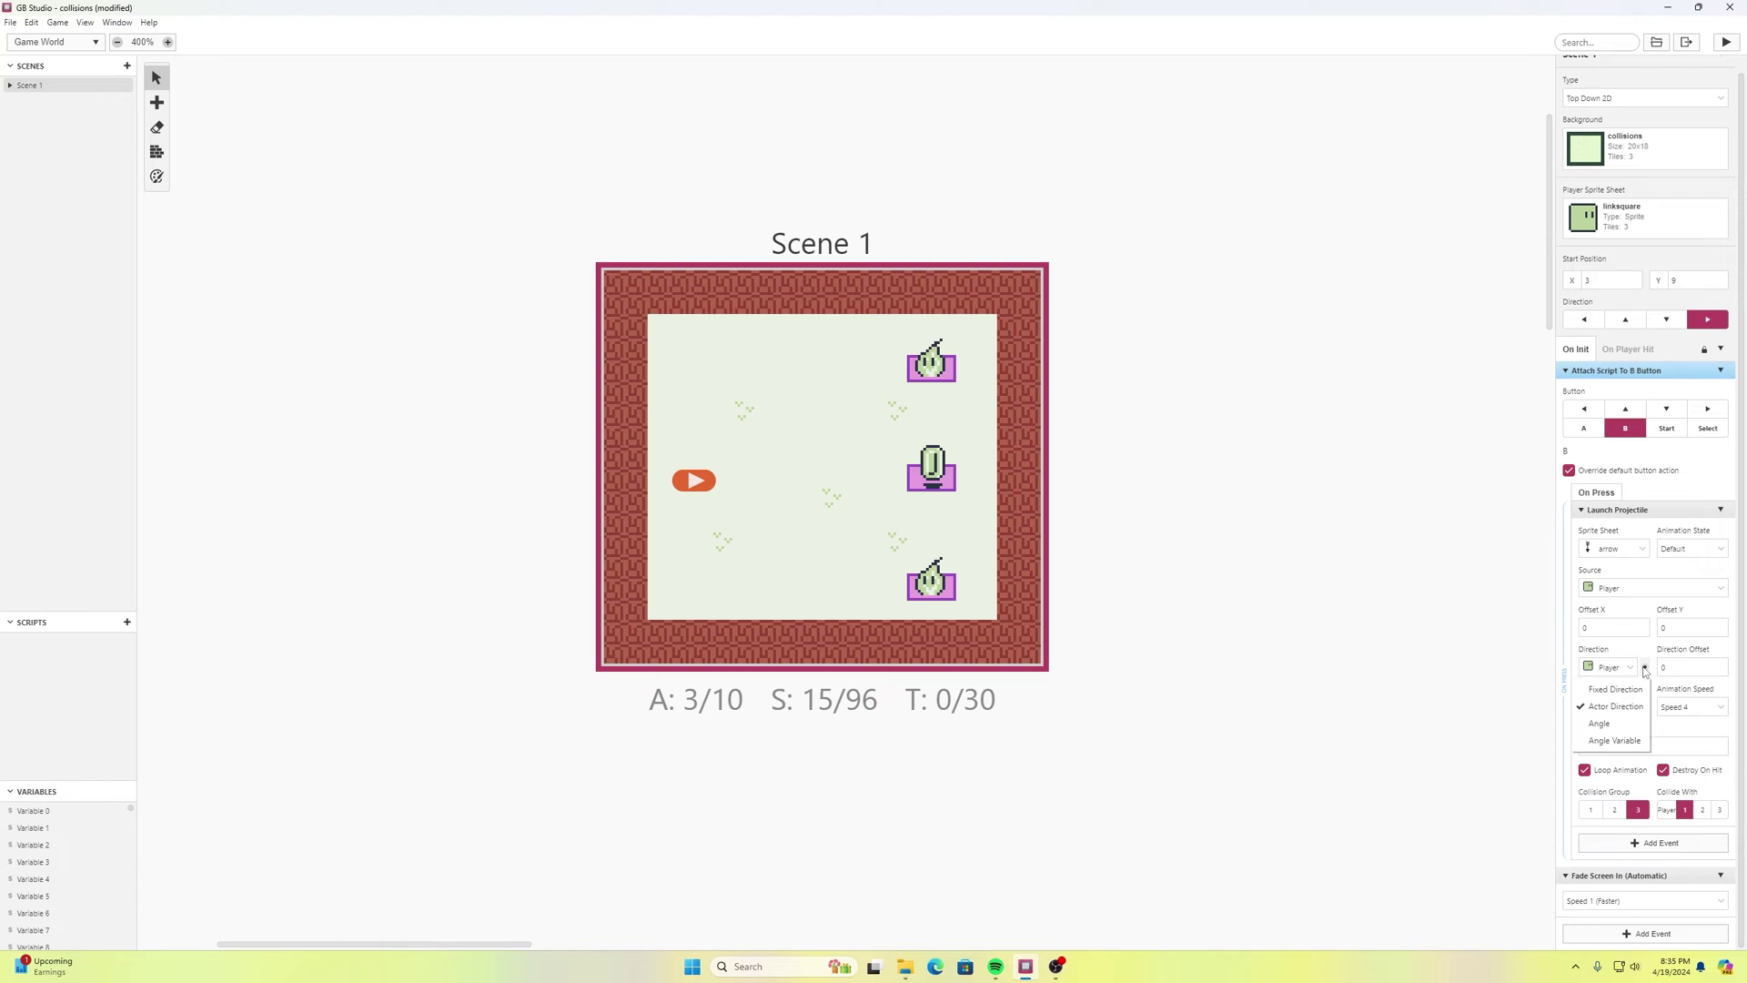
pyautogui.click(1607, 708)
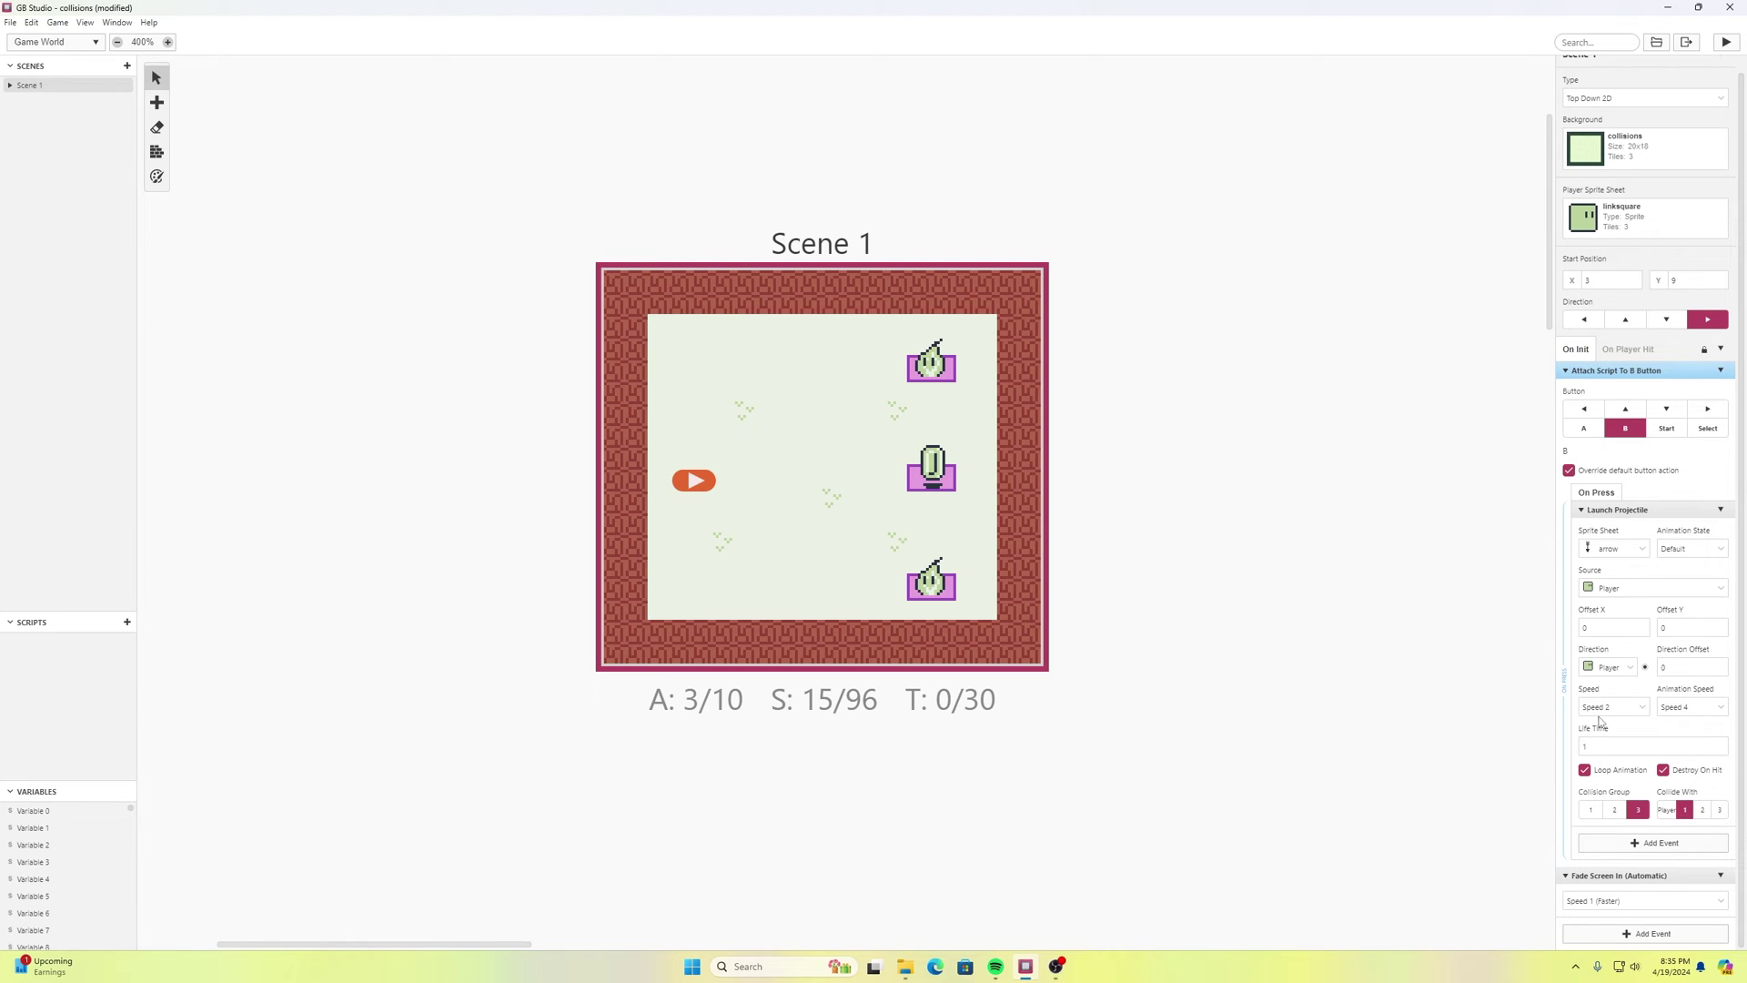
# - Assign collision group 2 to both enemies, Actor 2 and Actor 3
pyautogui.click(929, 365)
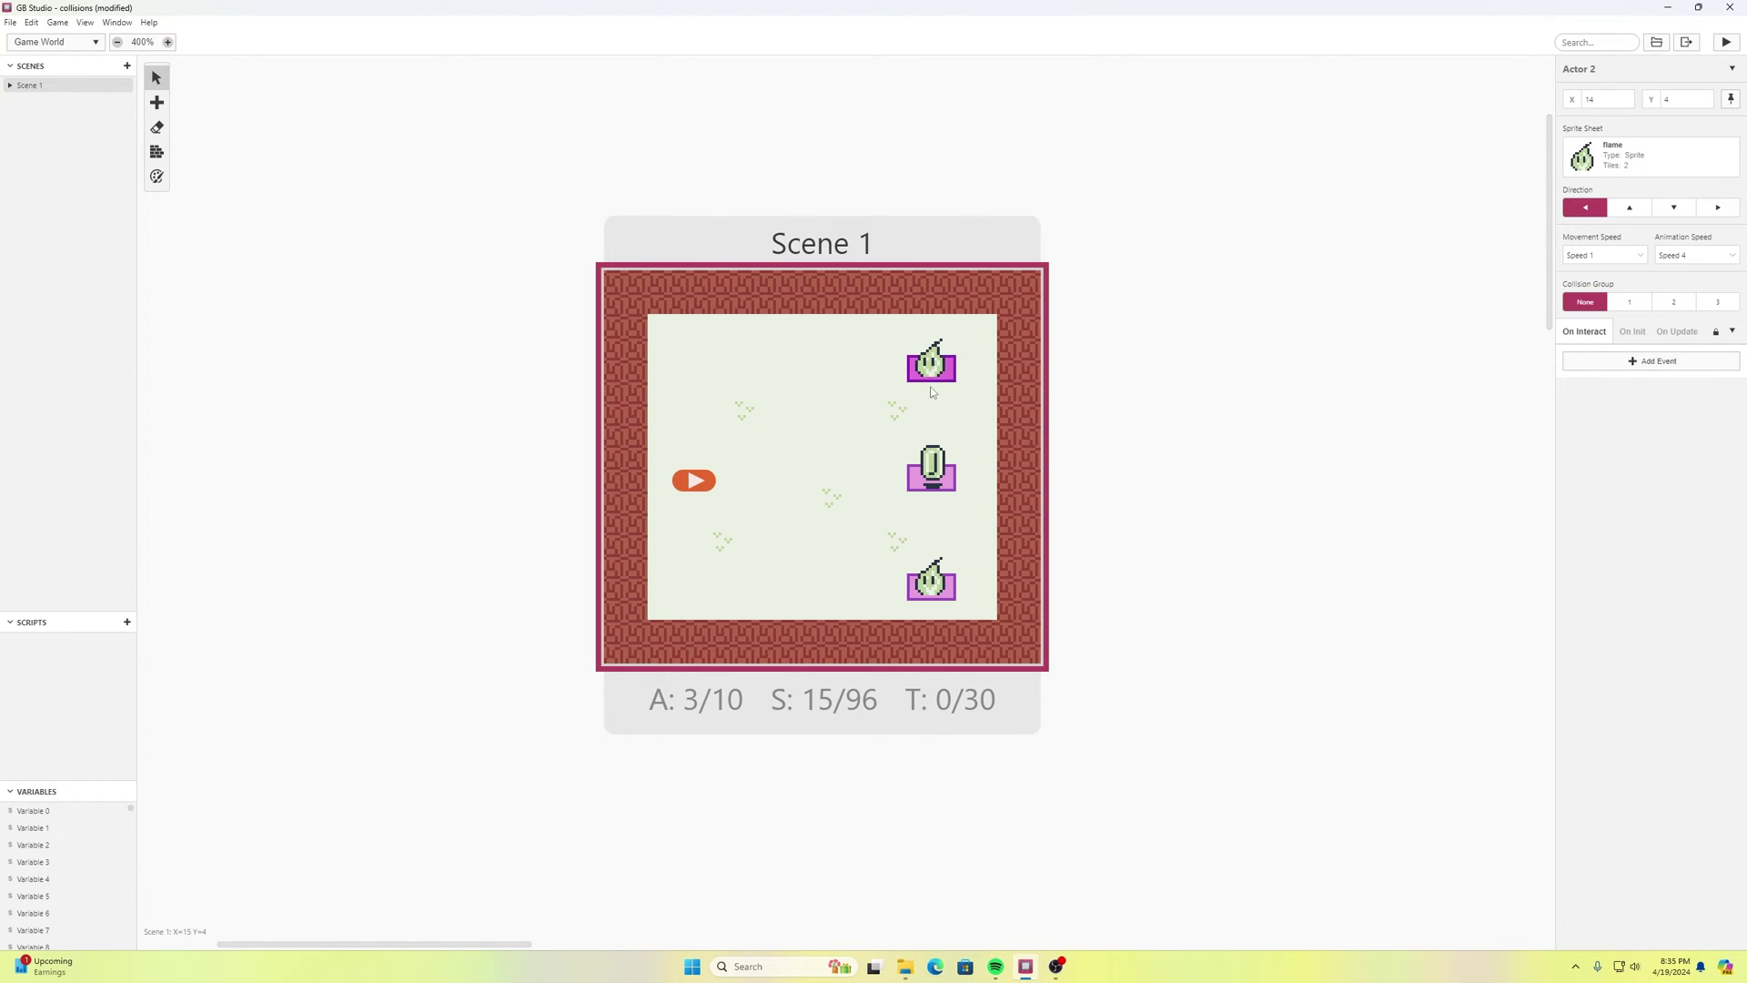
pyautogui.click(928, 590)
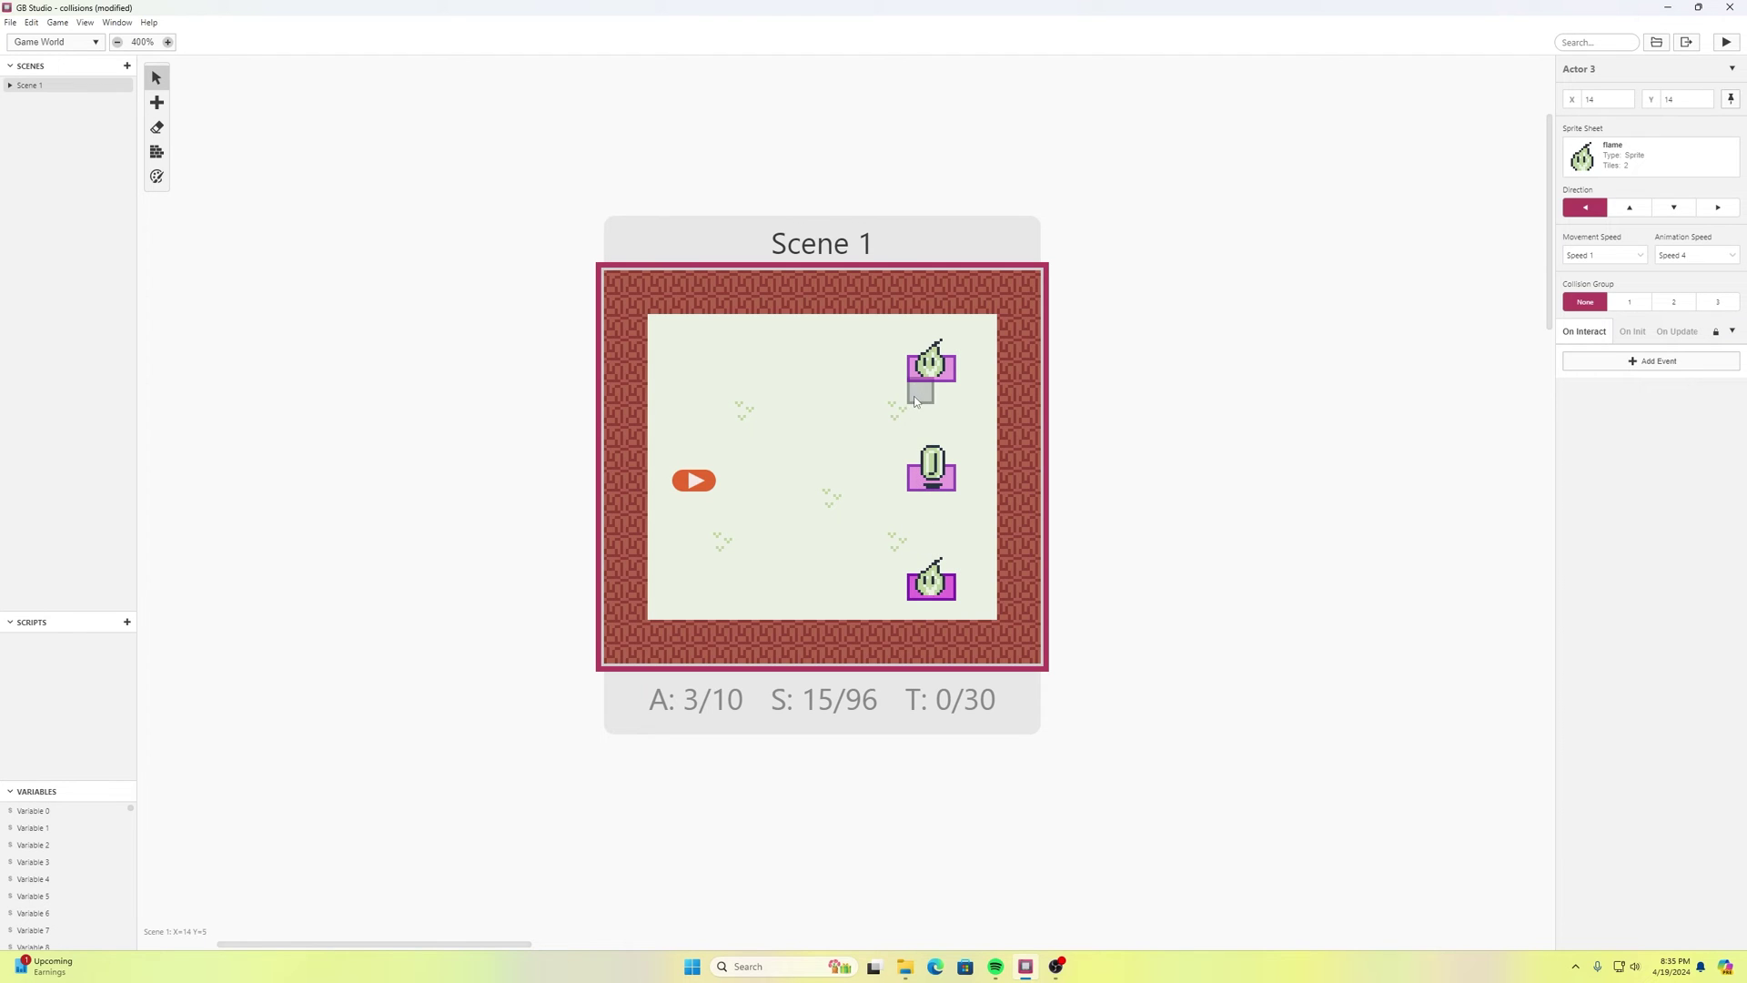
pyautogui.click(931, 362)
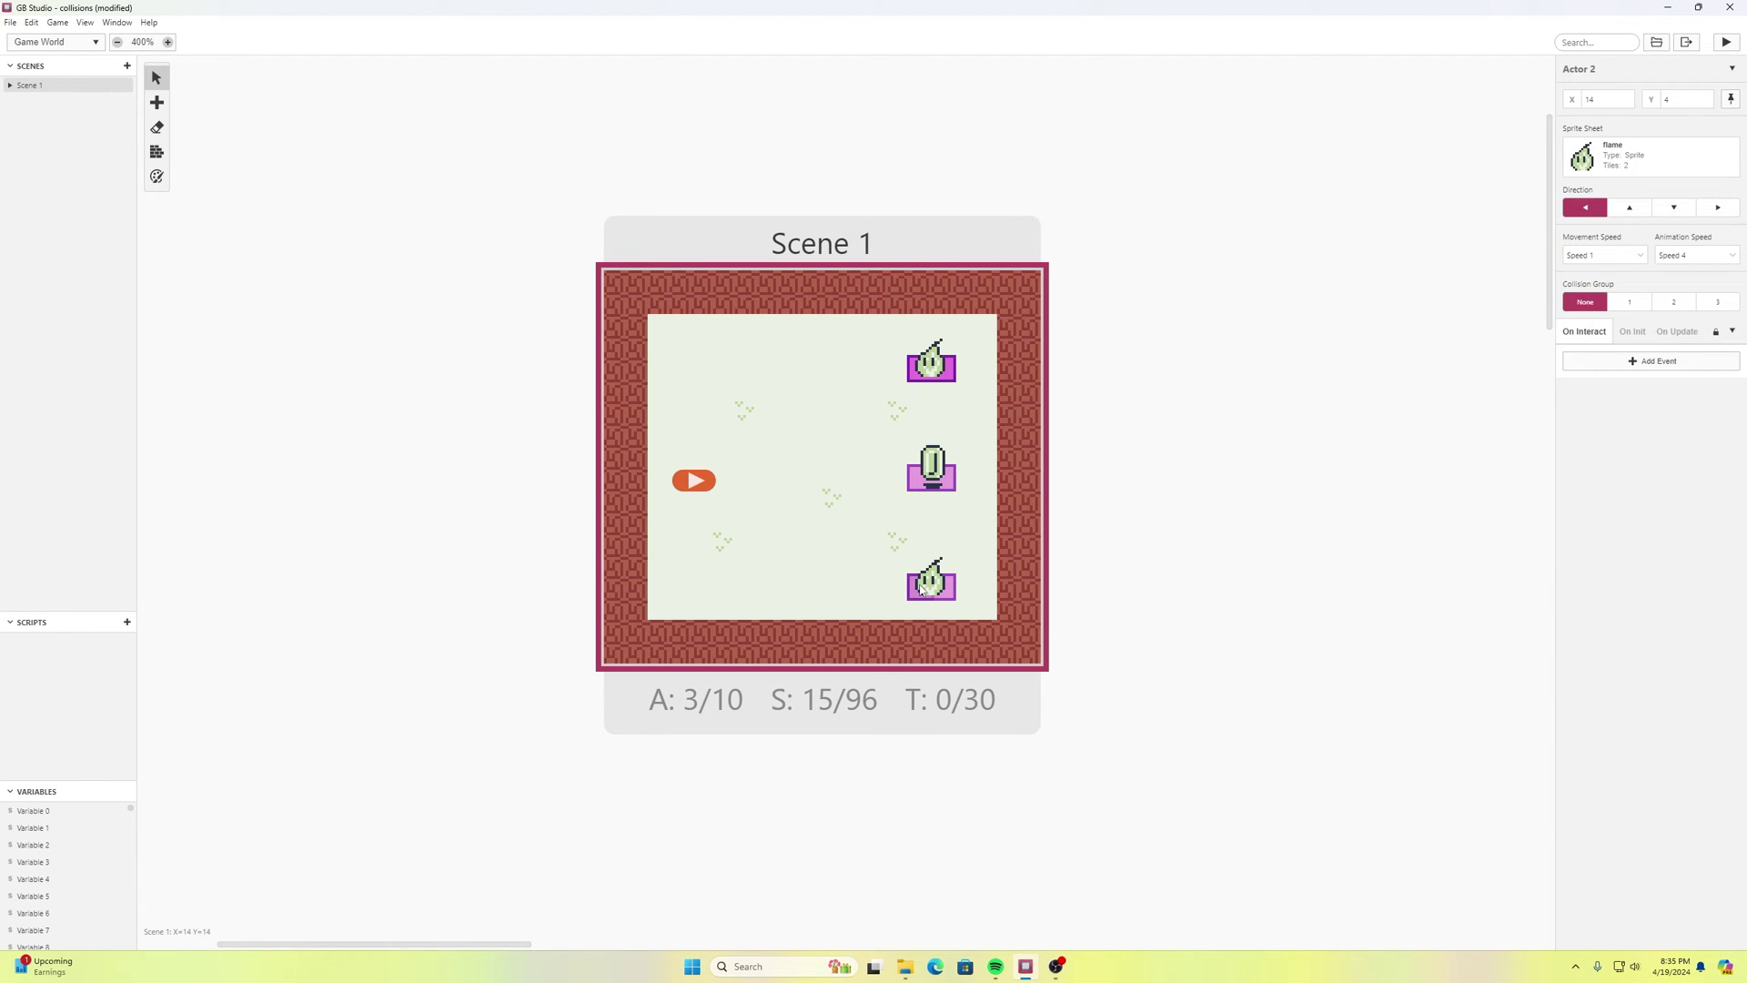
pyautogui.click(931, 478)
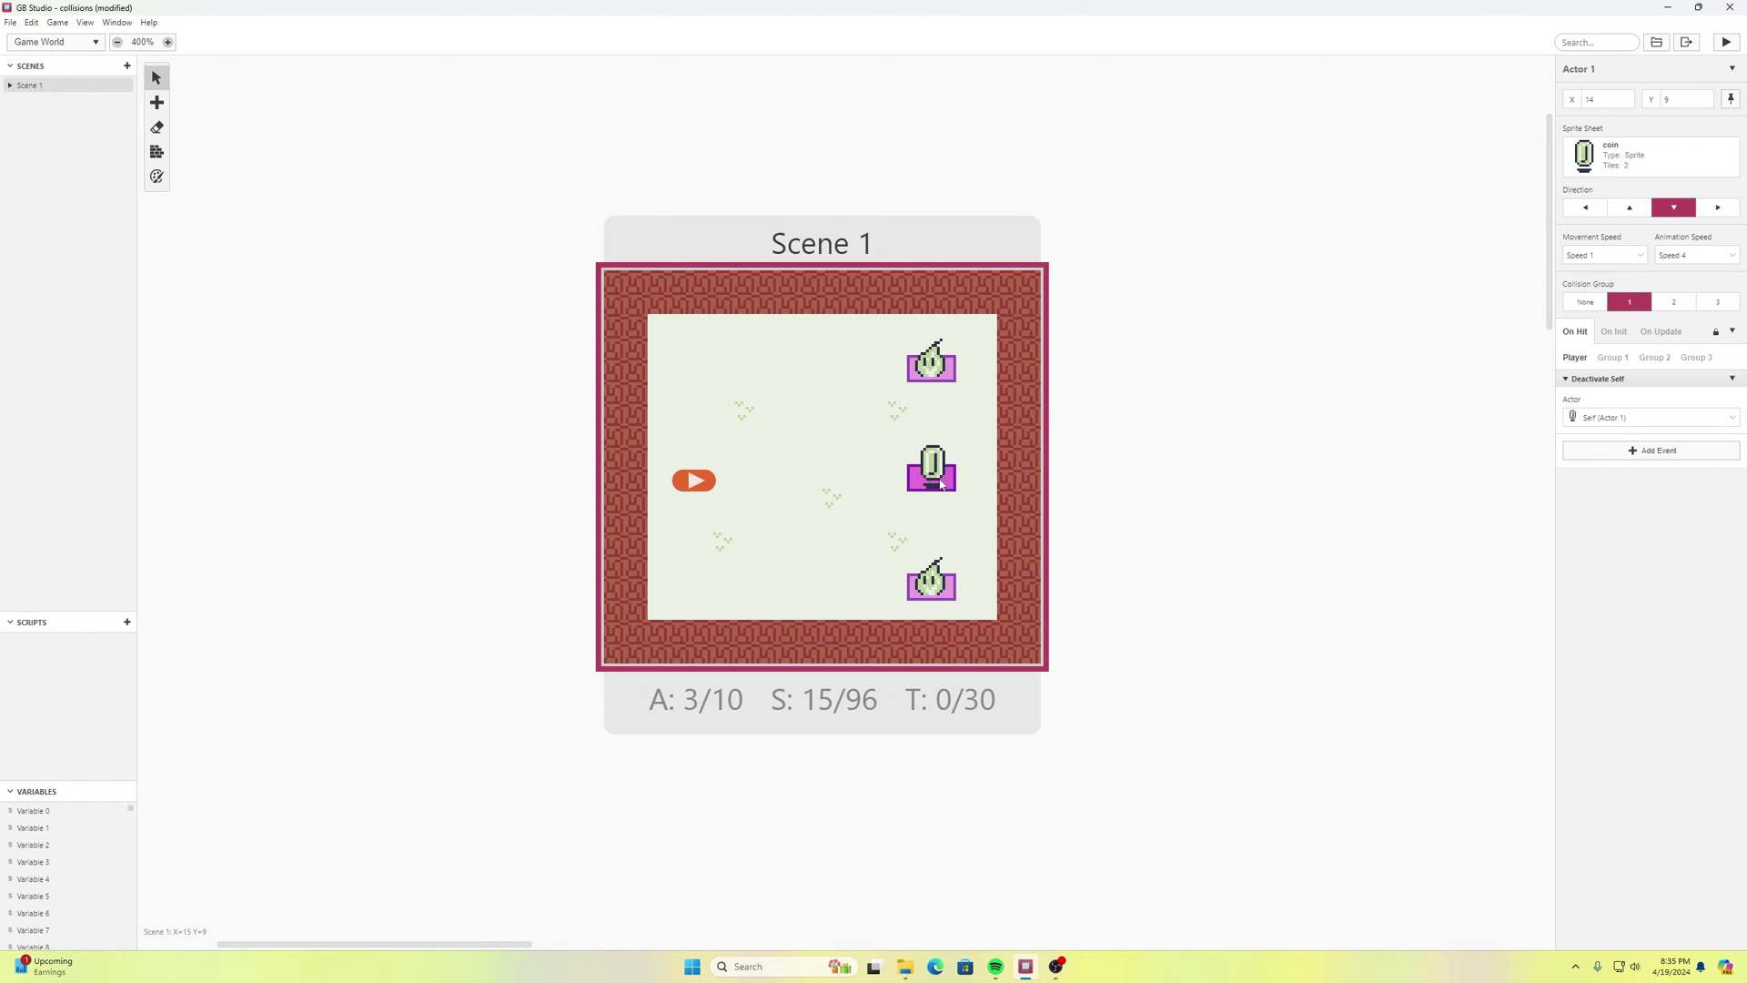
pyautogui.click(930, 364)
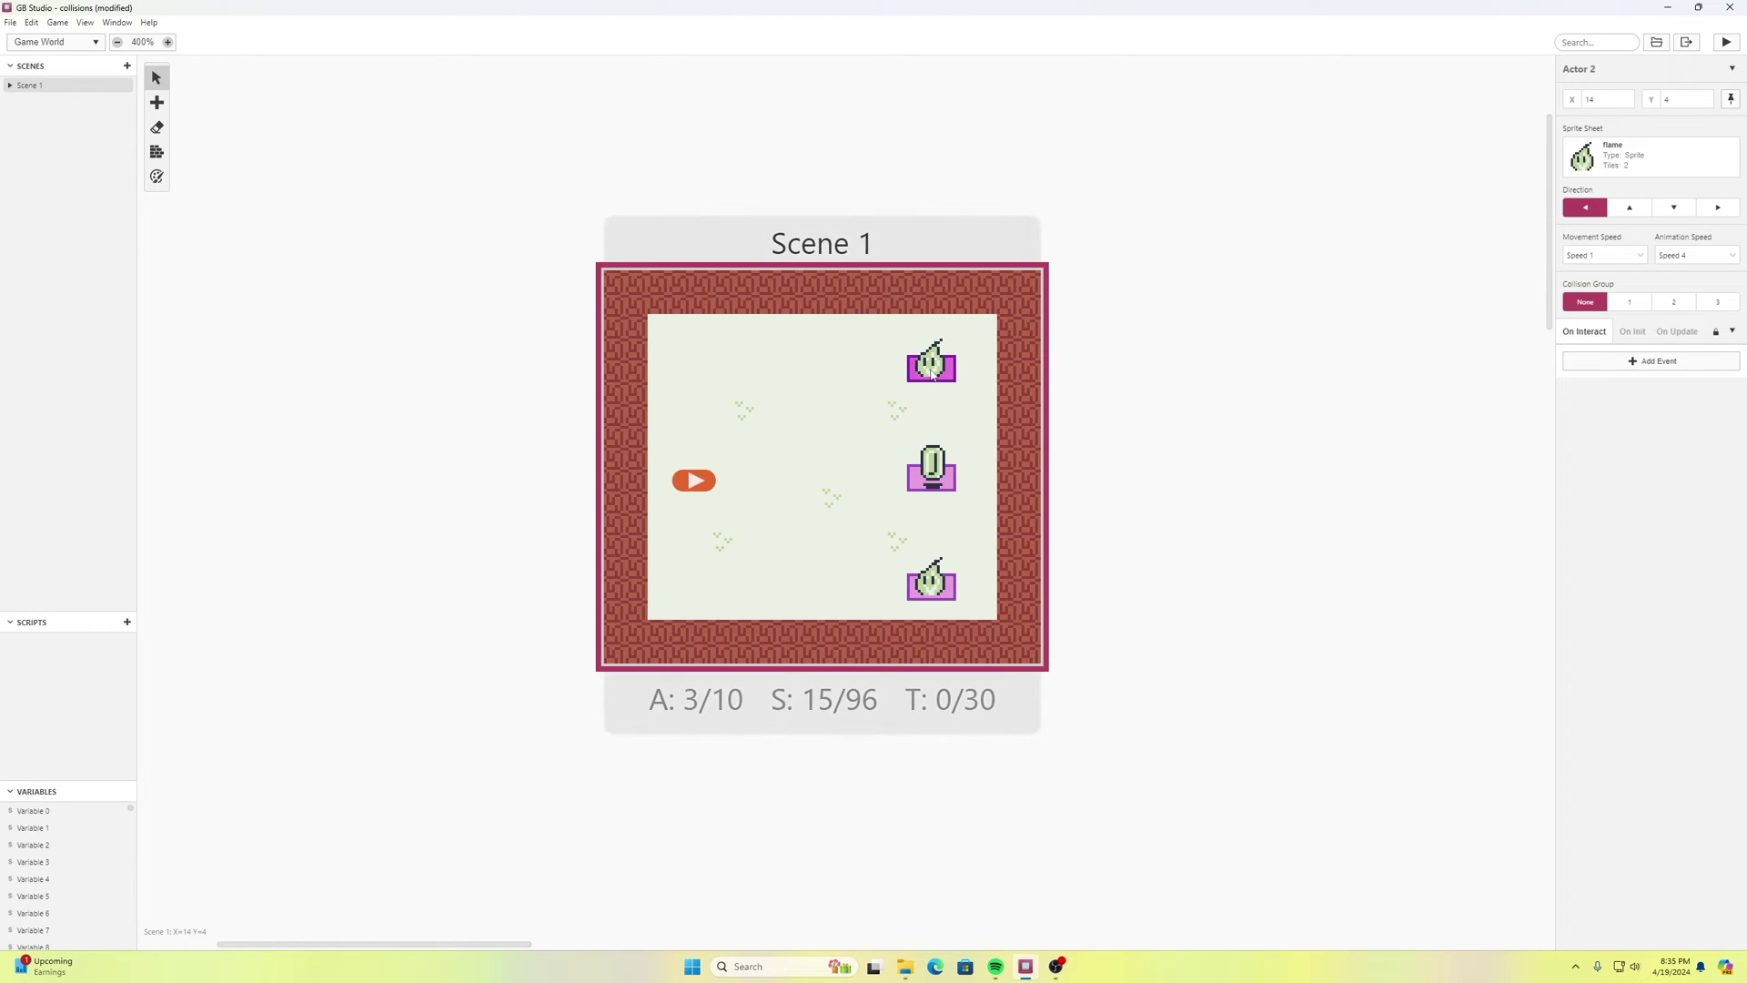
pyautogui.click(1677, 301)
pyautogui.click(937, 587)
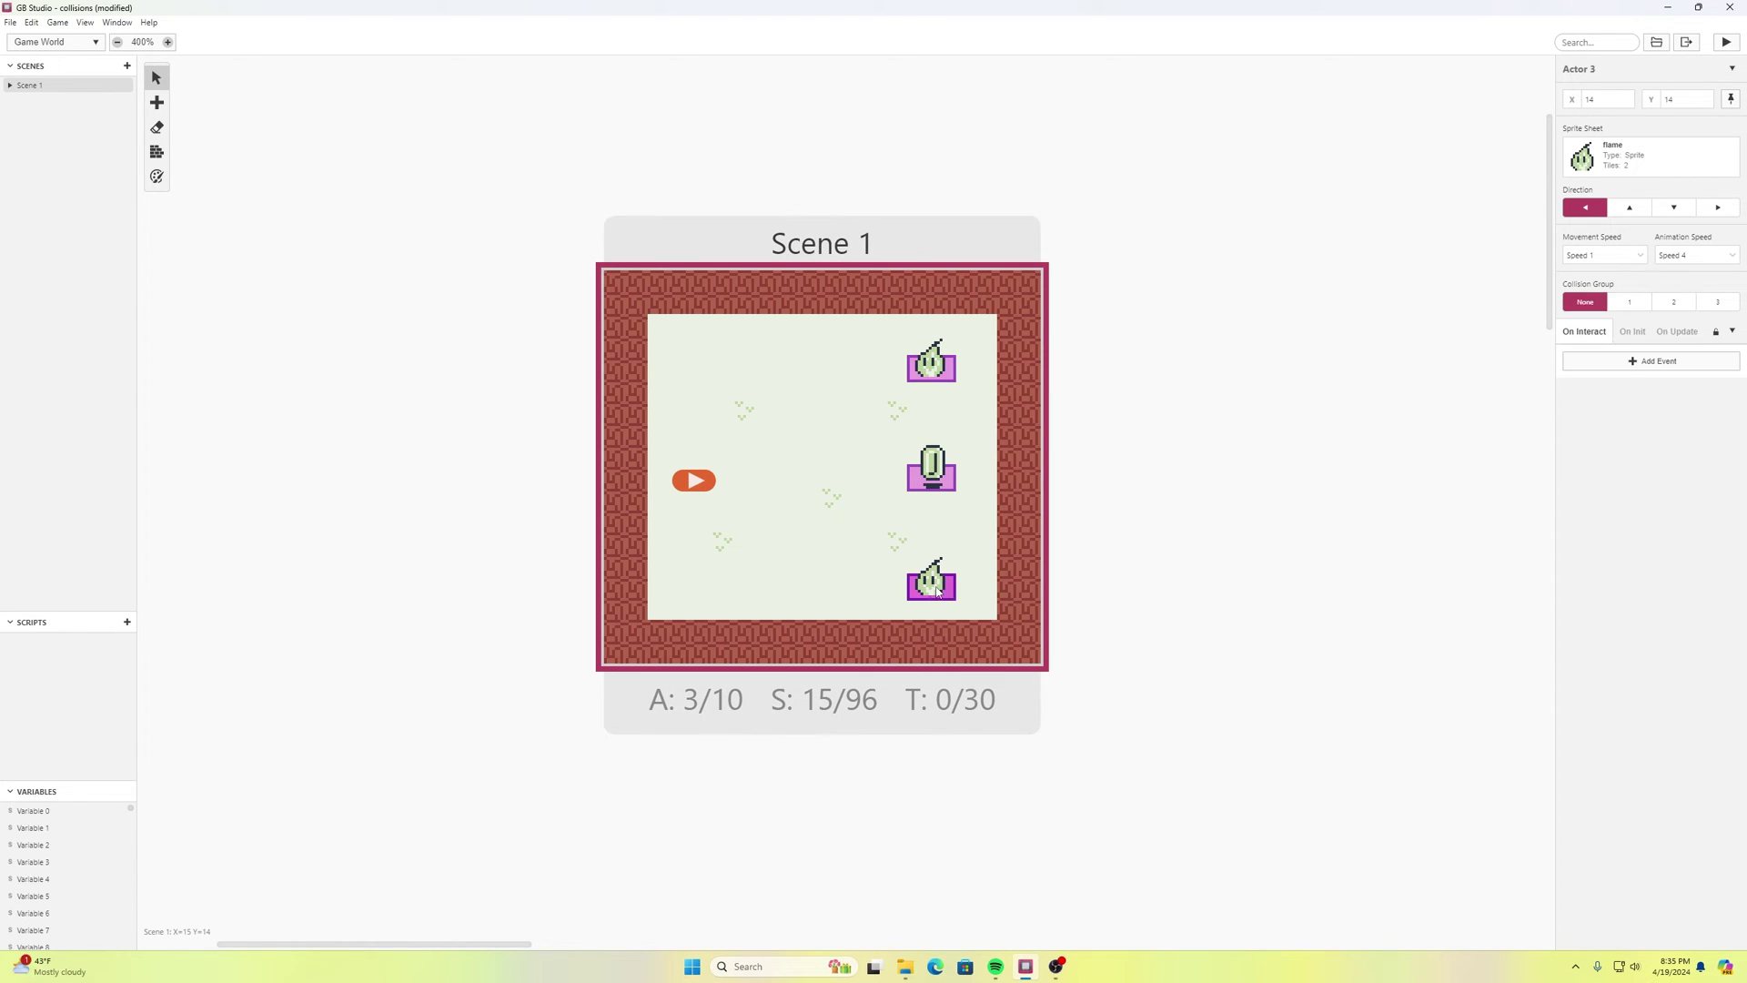
pyautogui.click(1677, 303)
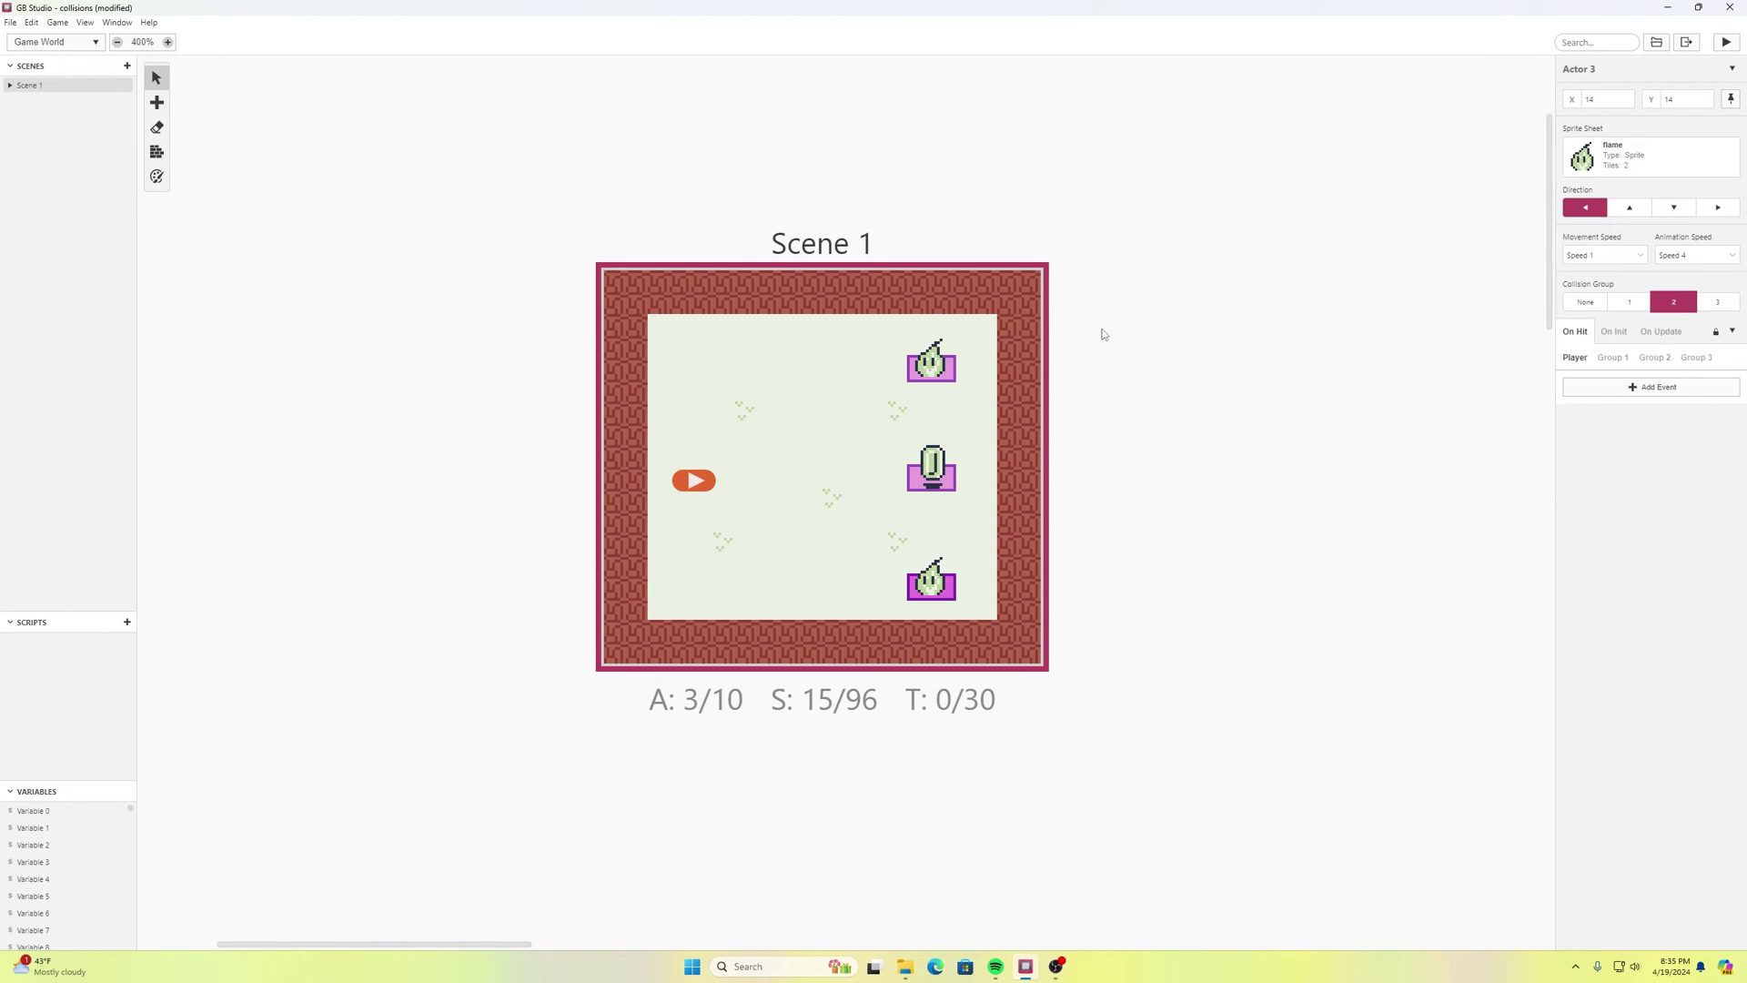
# - Keep the arrow projectile in collision group 3 and add group 2 to its Collide With groups in Scene 1's On Init script
pyautogui.click(857, 431)
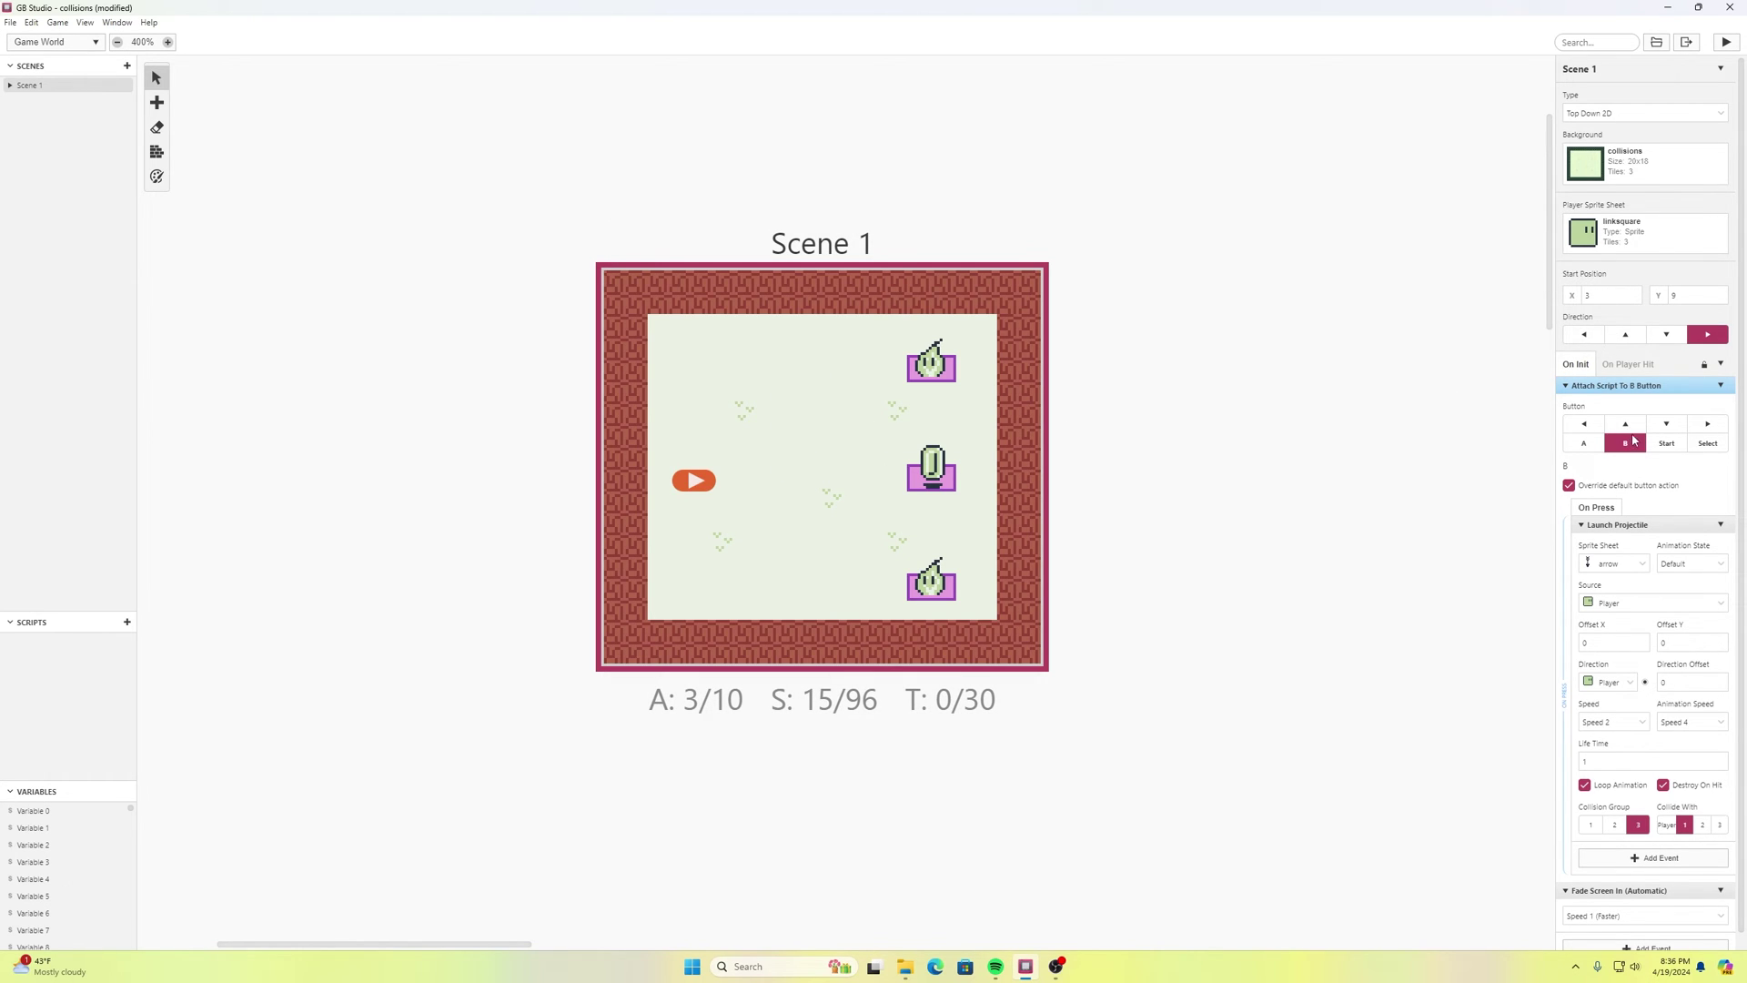
pyautogui.scroll(-1, 1631, 500)
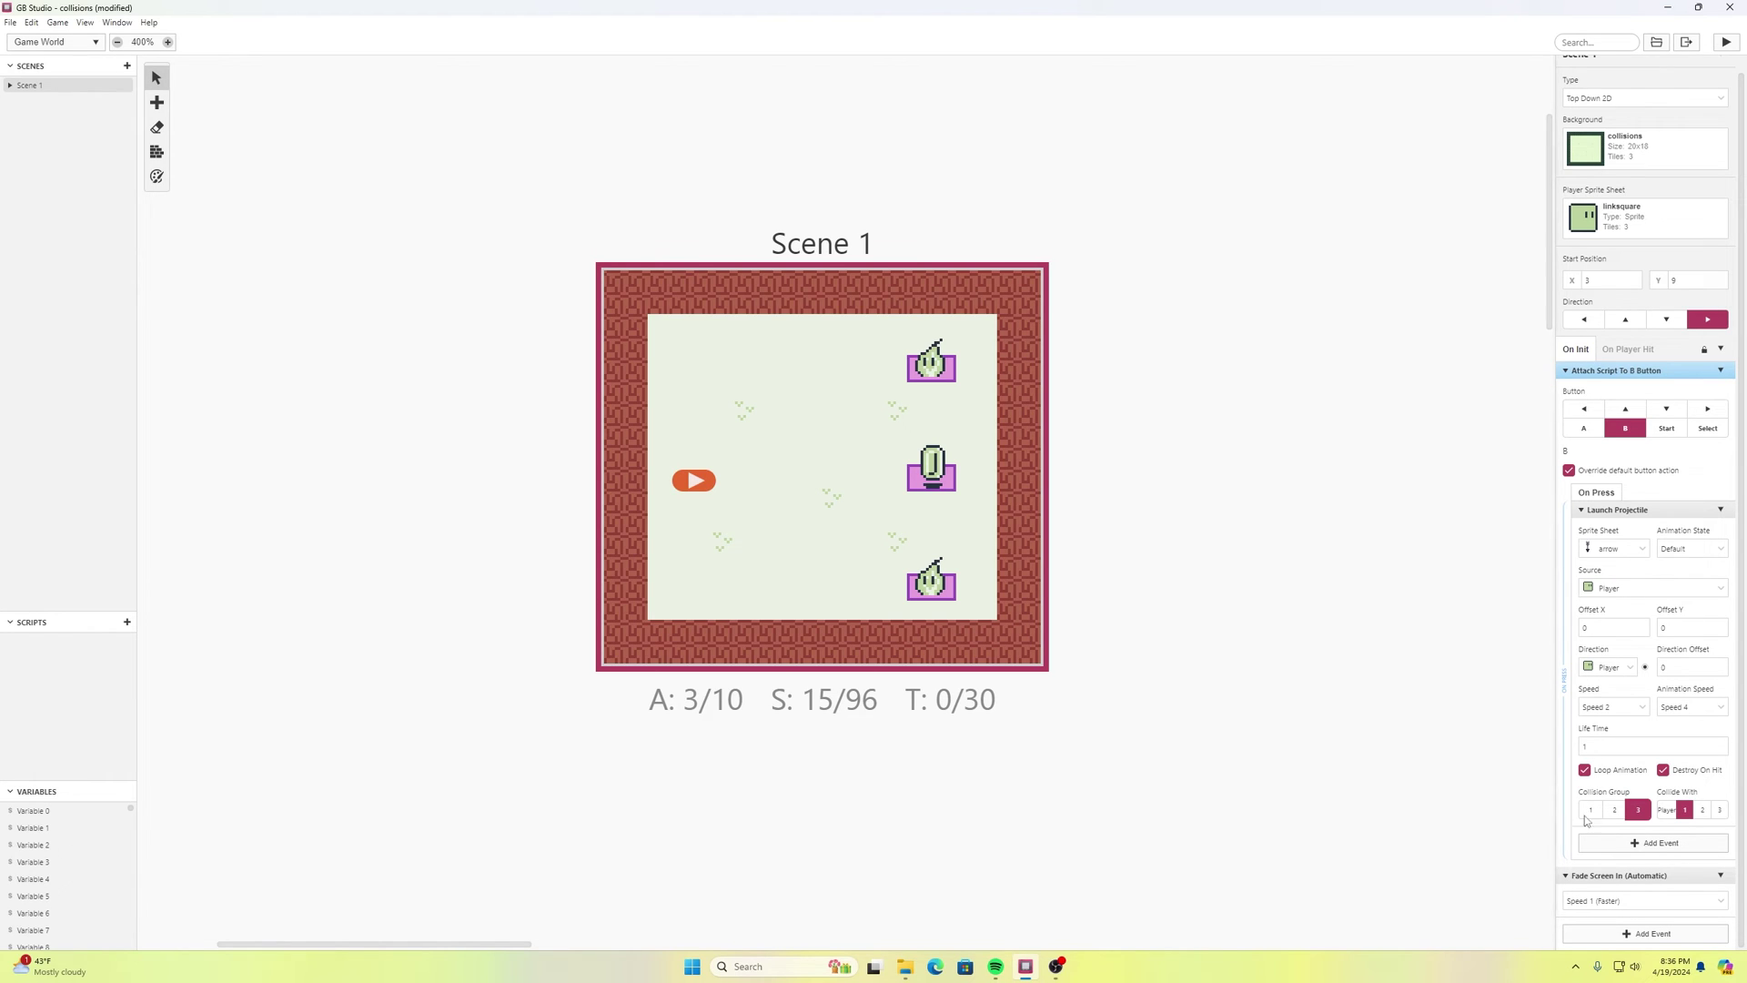
pyautogui.click(1636, 812)
pyautogui.click(917, 369)
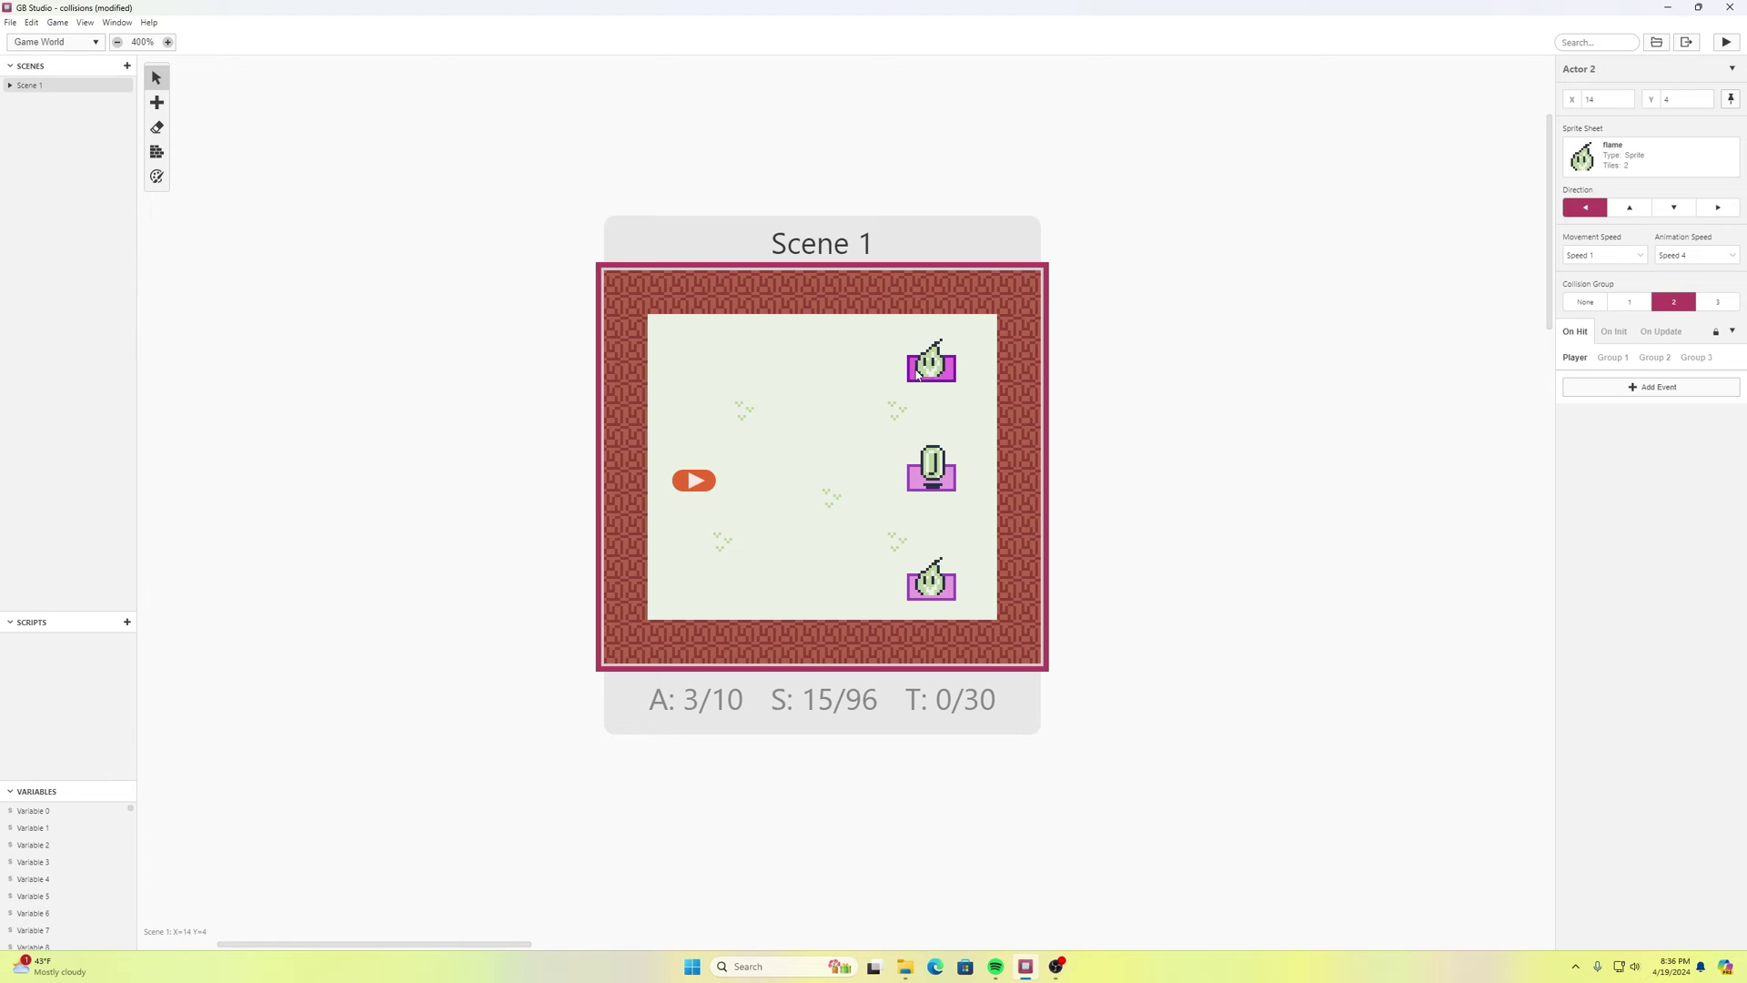
pyautogui.click(923, 475)
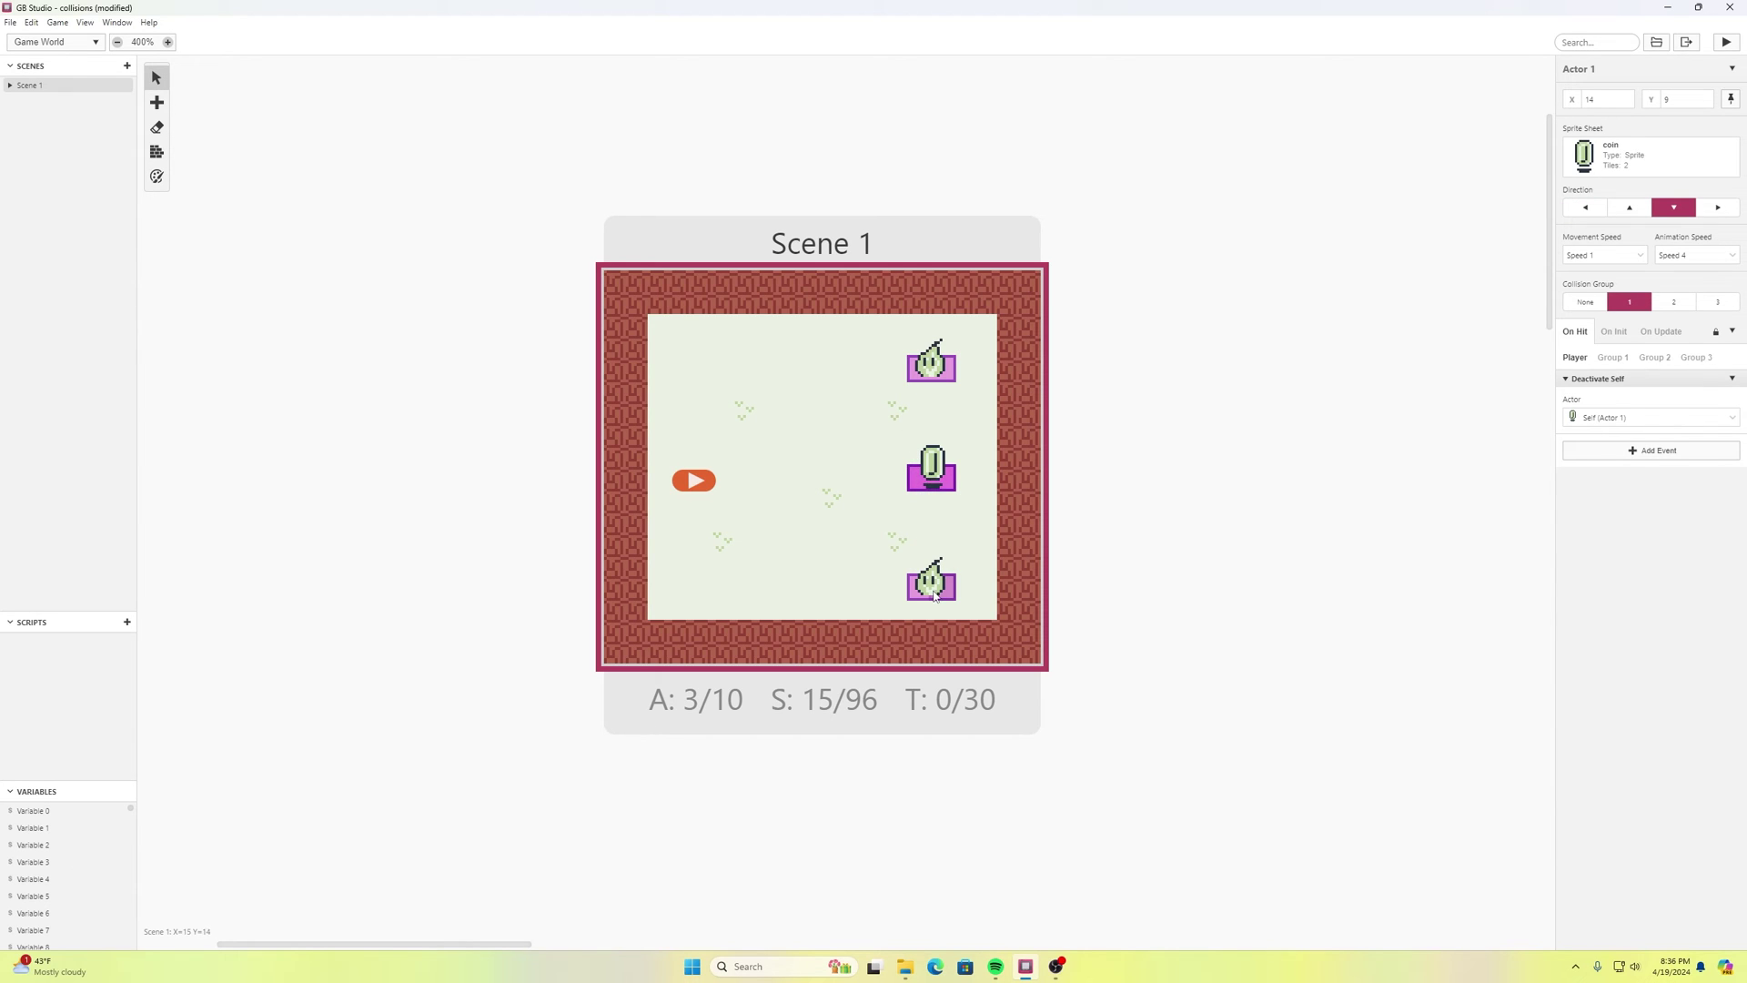
pyautogui.click(856, 497)
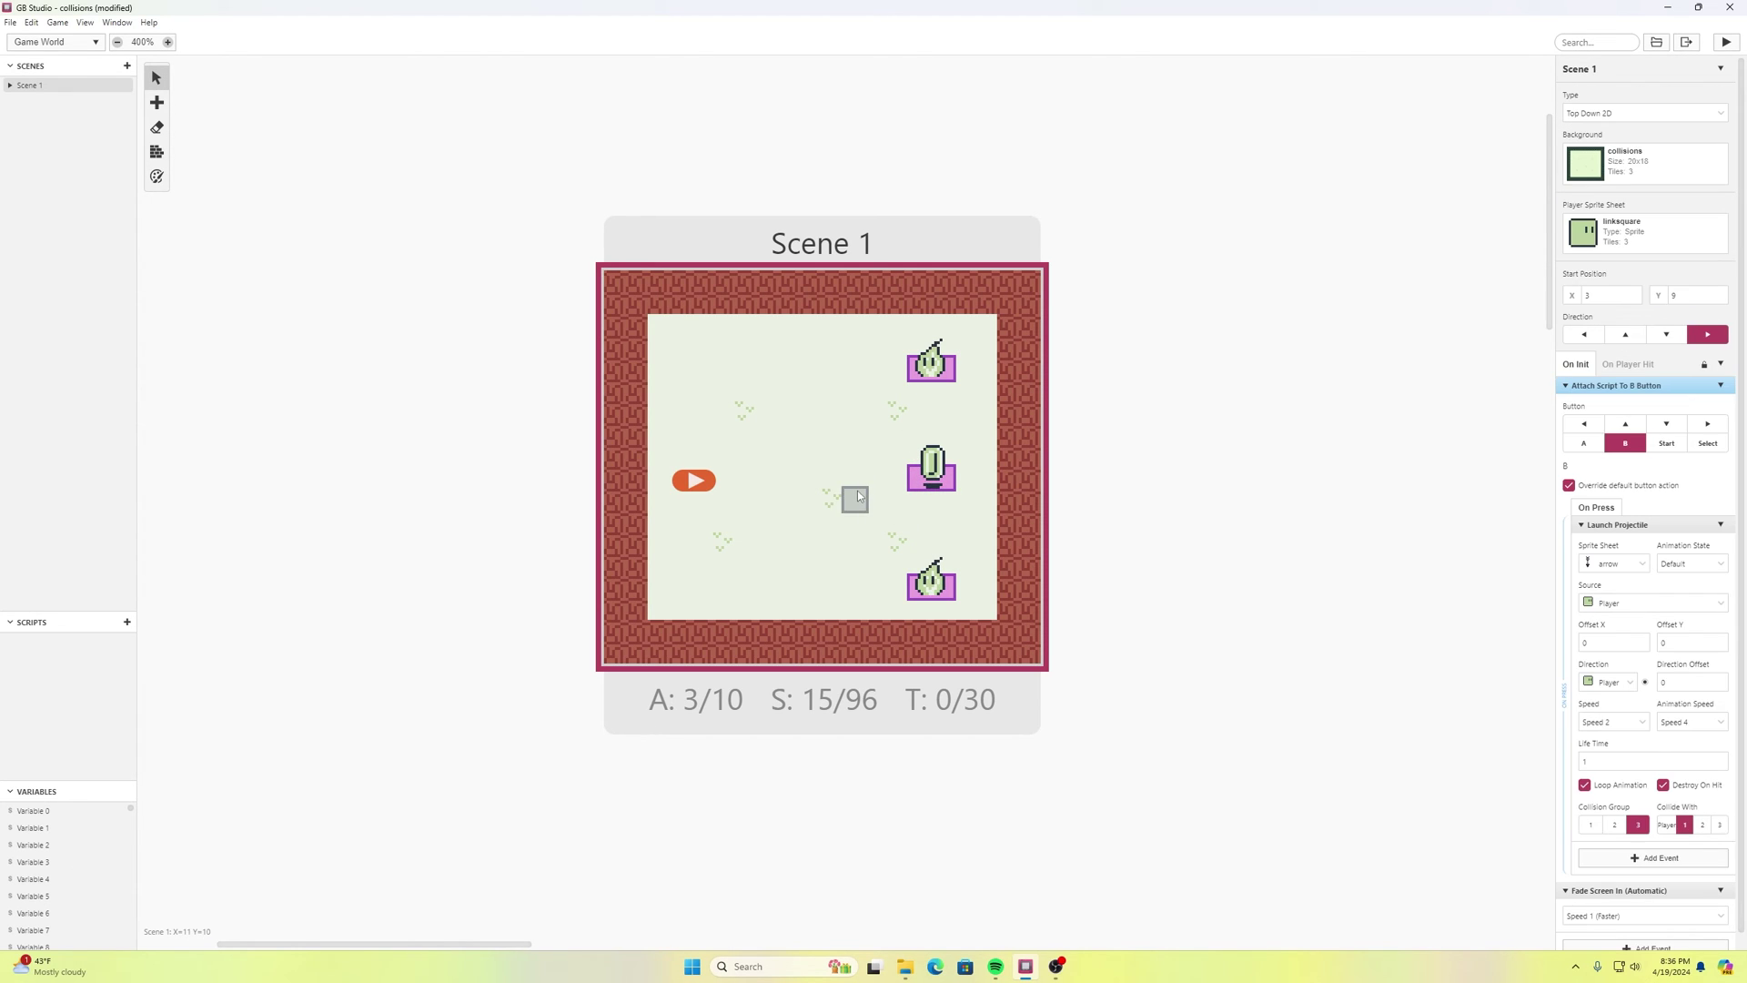
pyautogui.click(1700, 830)
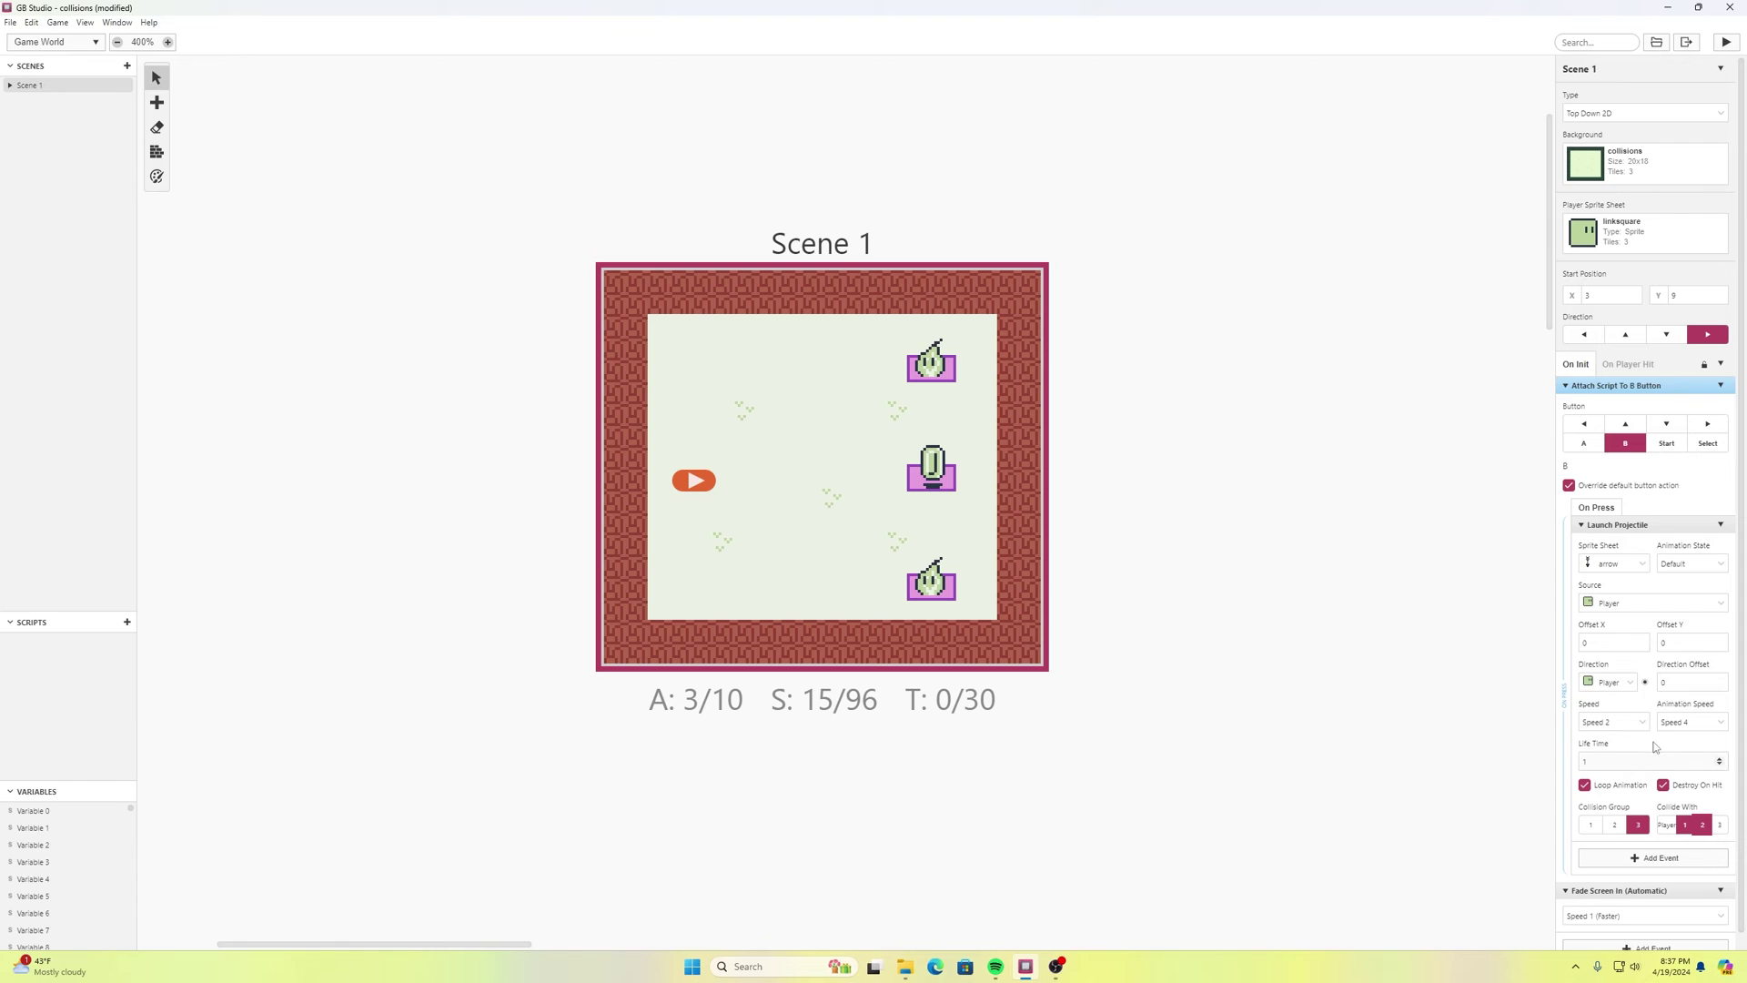
# - Save the project with the arrow projectile's updated collision settings
pyautogui.click(10, 23)
pyautogui.click(36, 89)
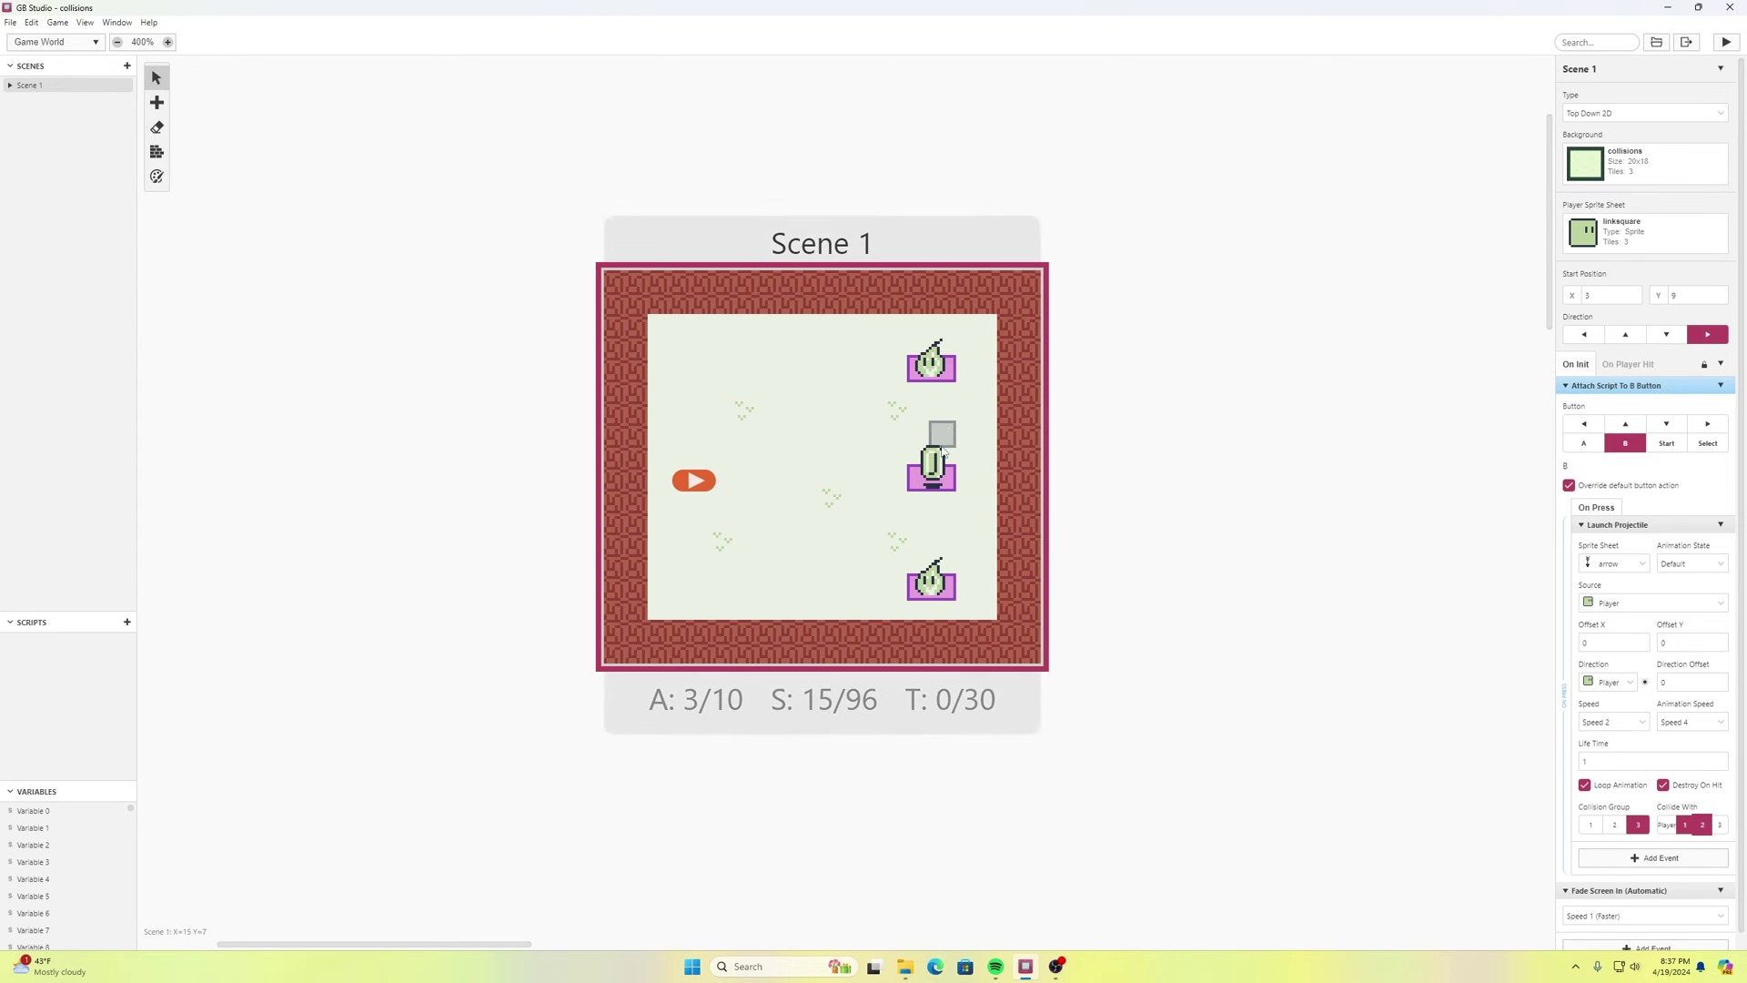
pyautogui.scroll(-1, 1686, 790)
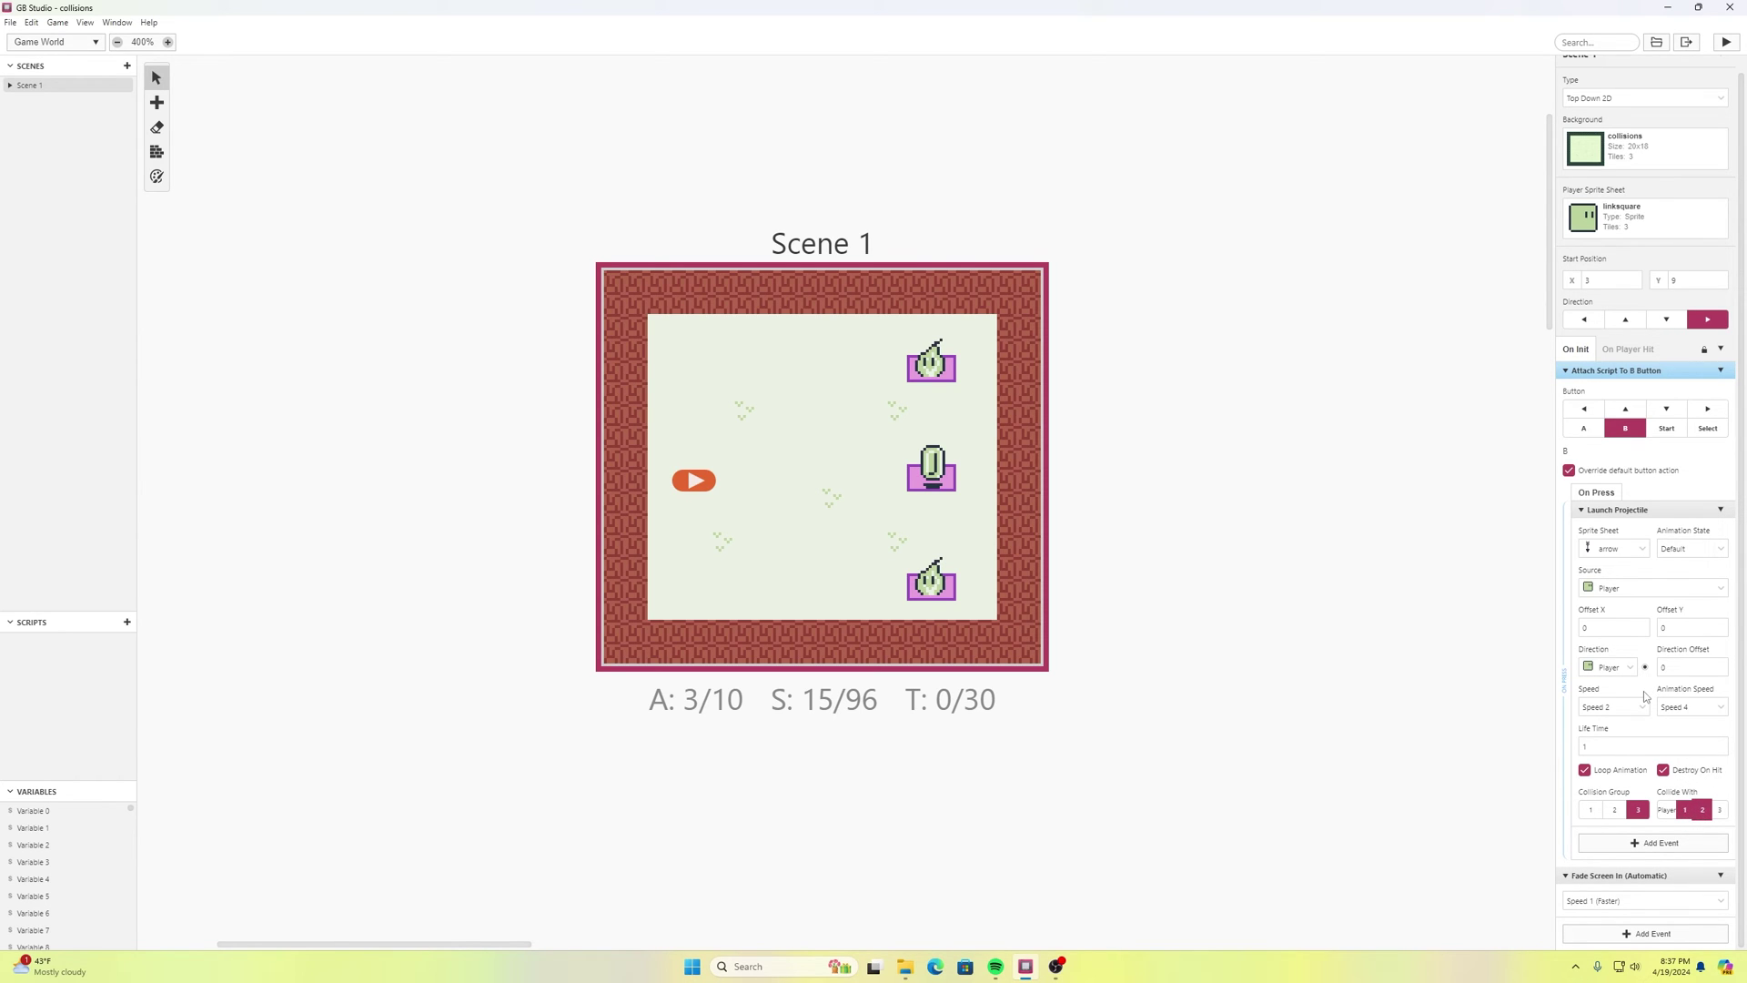
# - Add a Deactivate Actor event targeting Self to the upper enemy's (Actor 2) On Hit script for Group 3
pyautogui.click(940, 370)
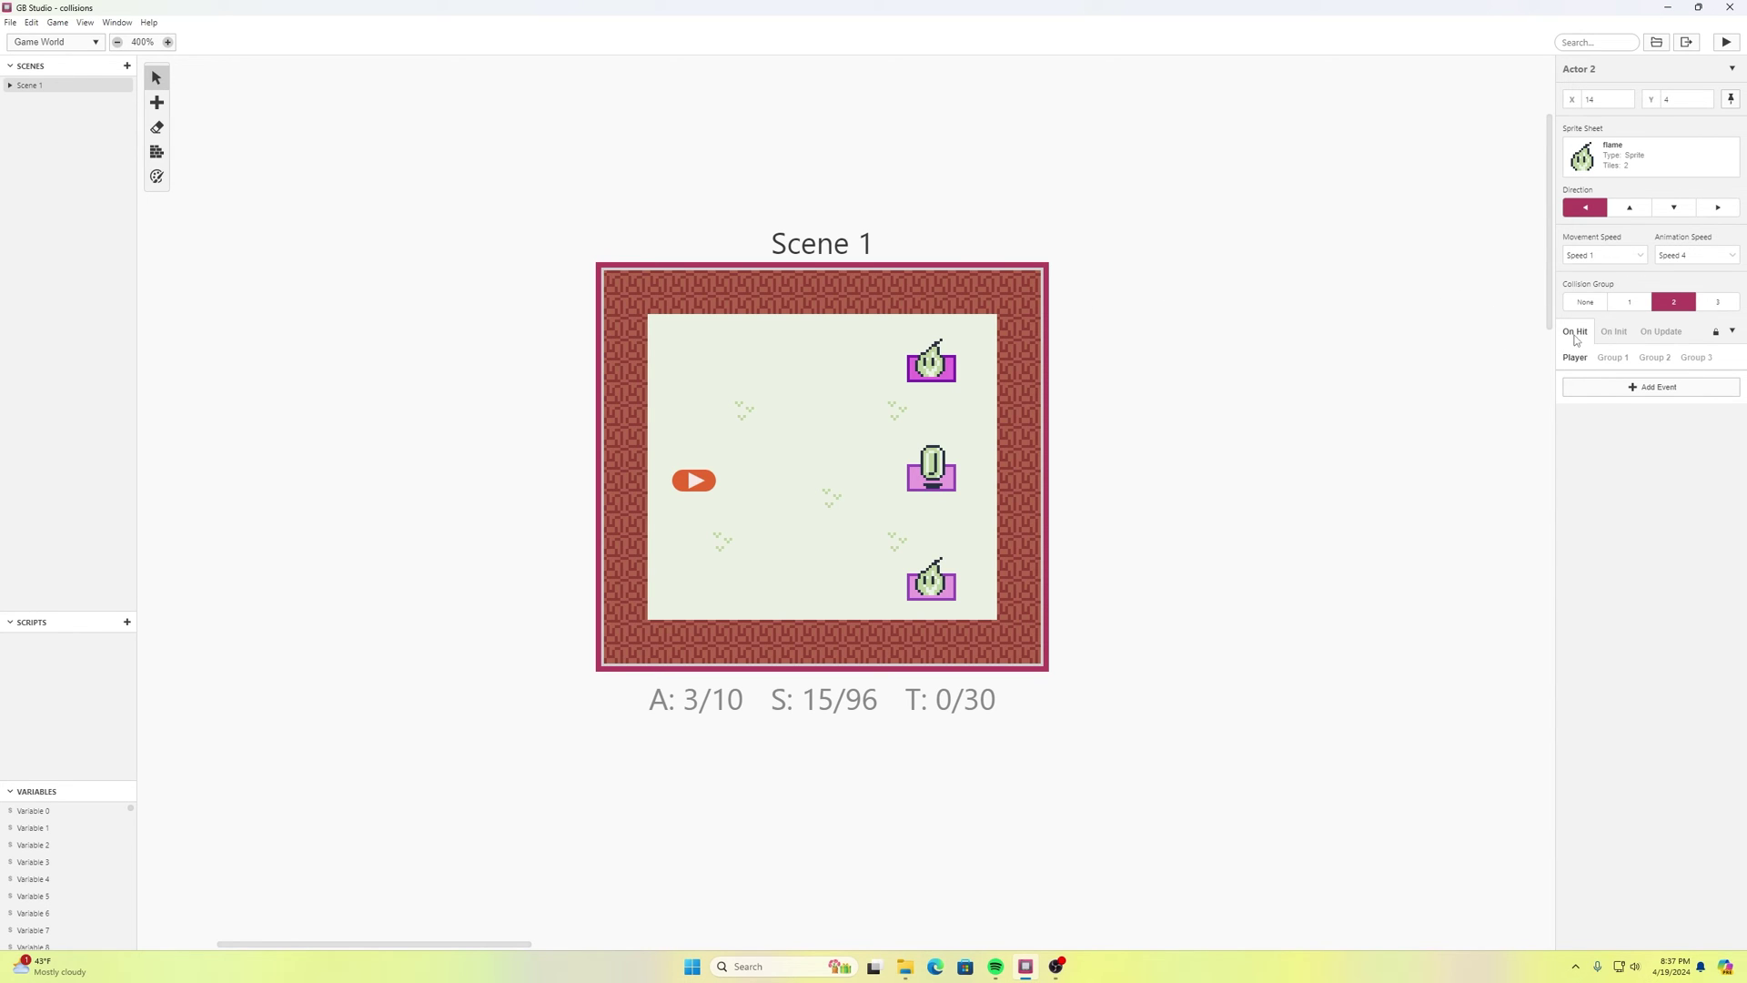
pyautogui.click(1691, 360)
pyautogui.click(1675, 389)
pyautogui.write('deactiv')
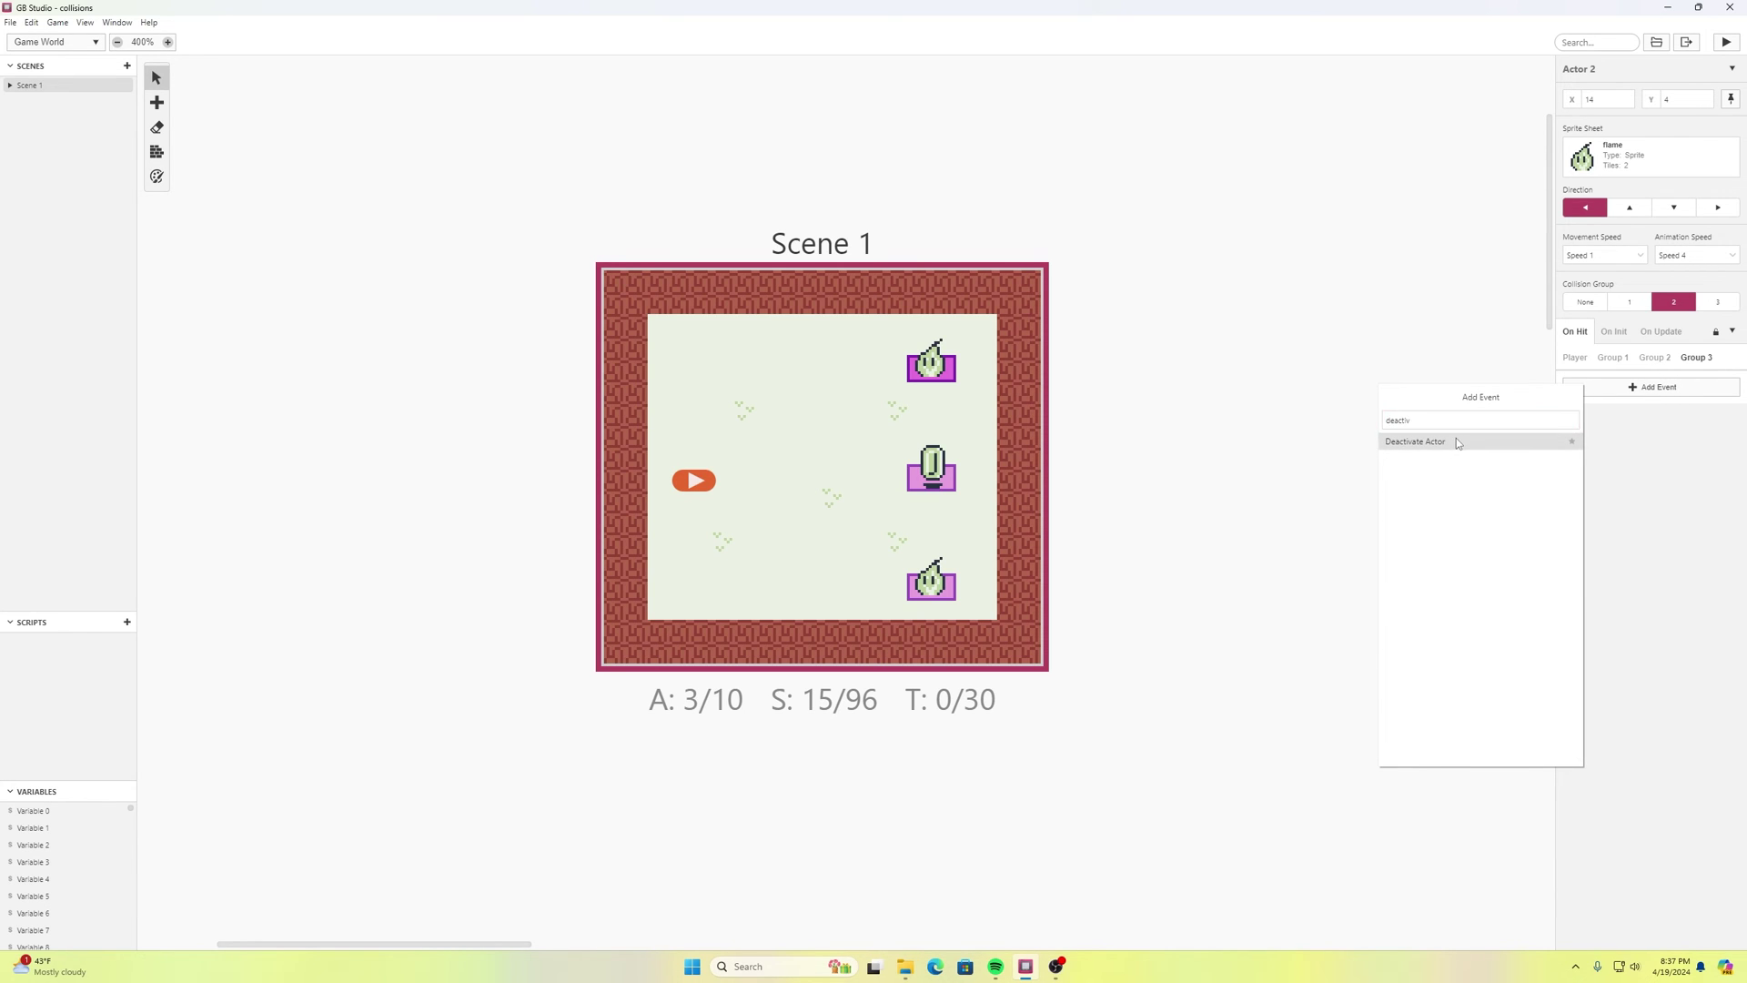
pyautogui.click(1456, 440)
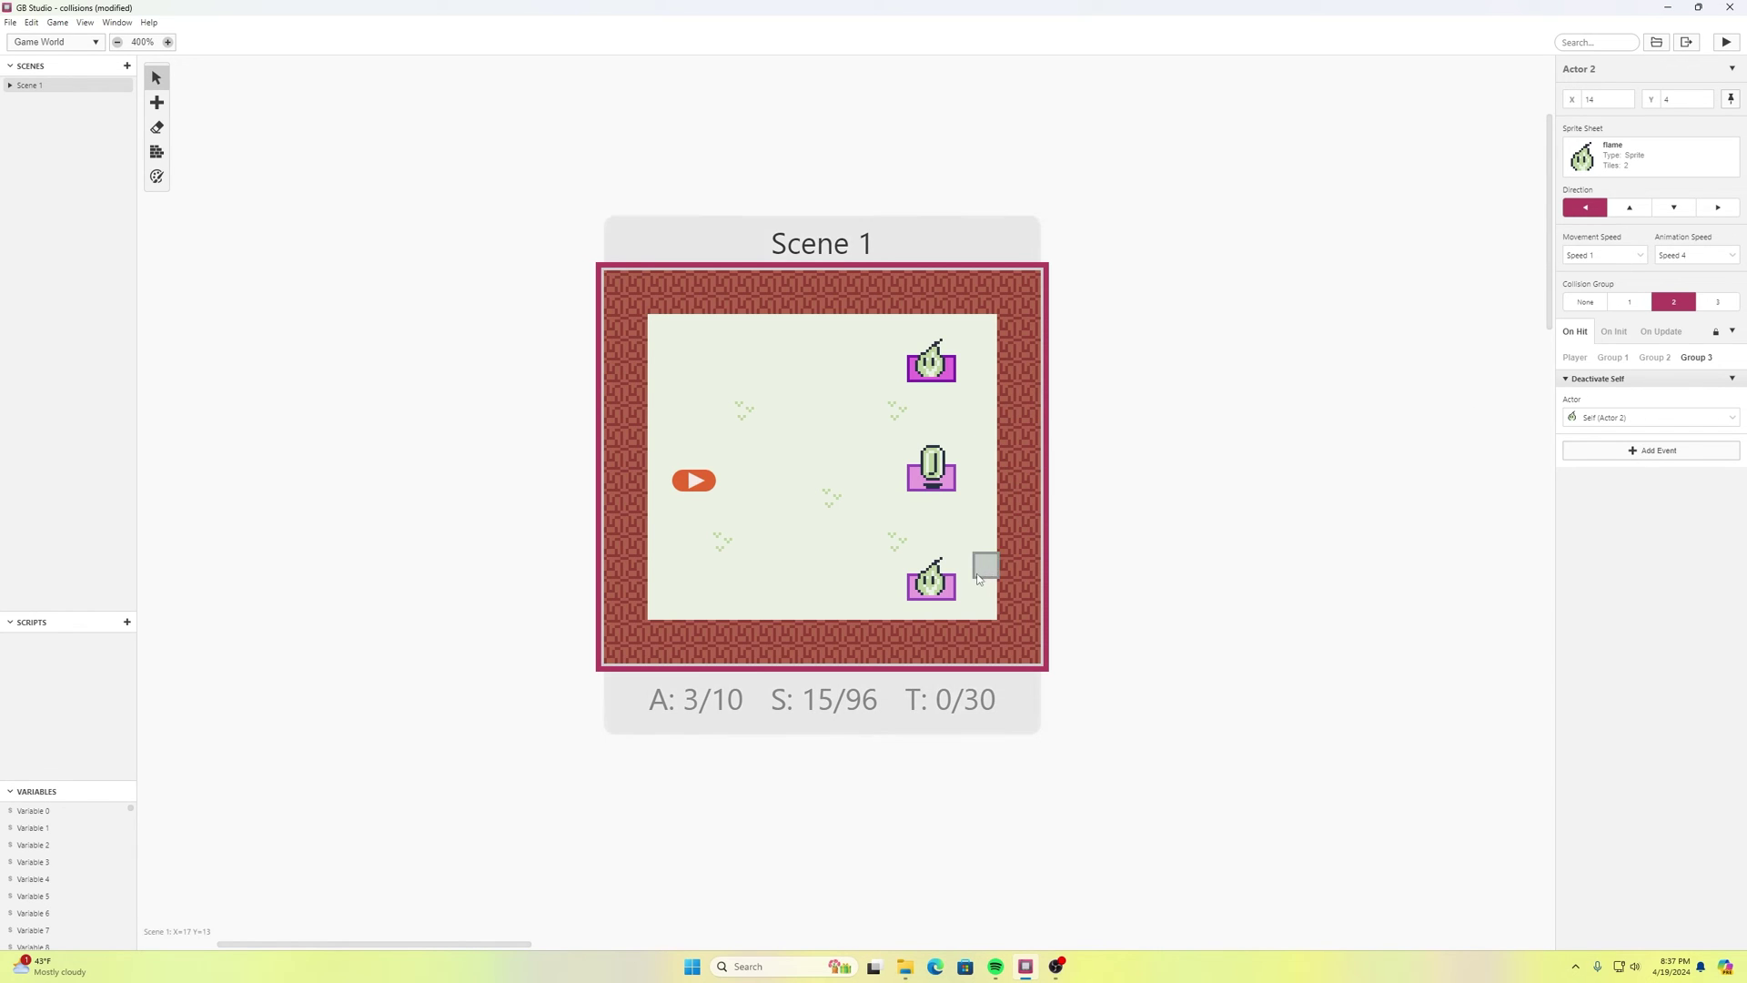
# - Add a Deactivate Actor event targeting Self to the lower enemy's (Actor 3) Group 3 On Hit script and save the project
pyautogui.click(947, 590)
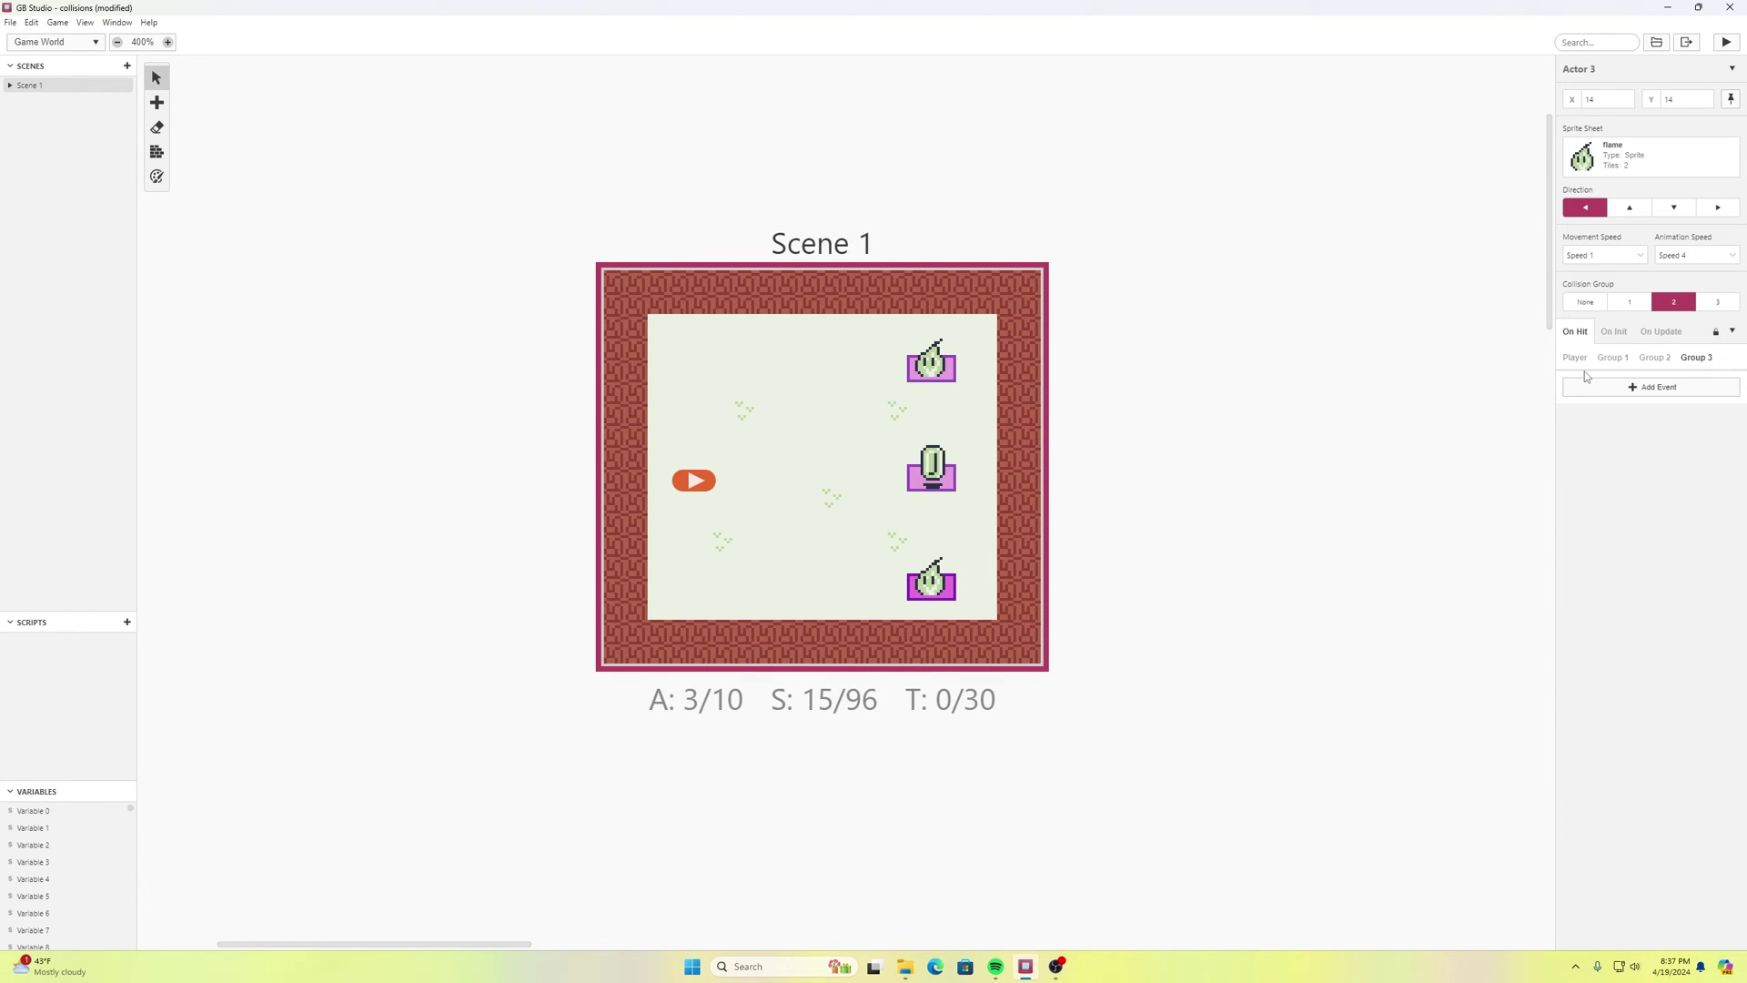
pyautogui.click(1671, 389)
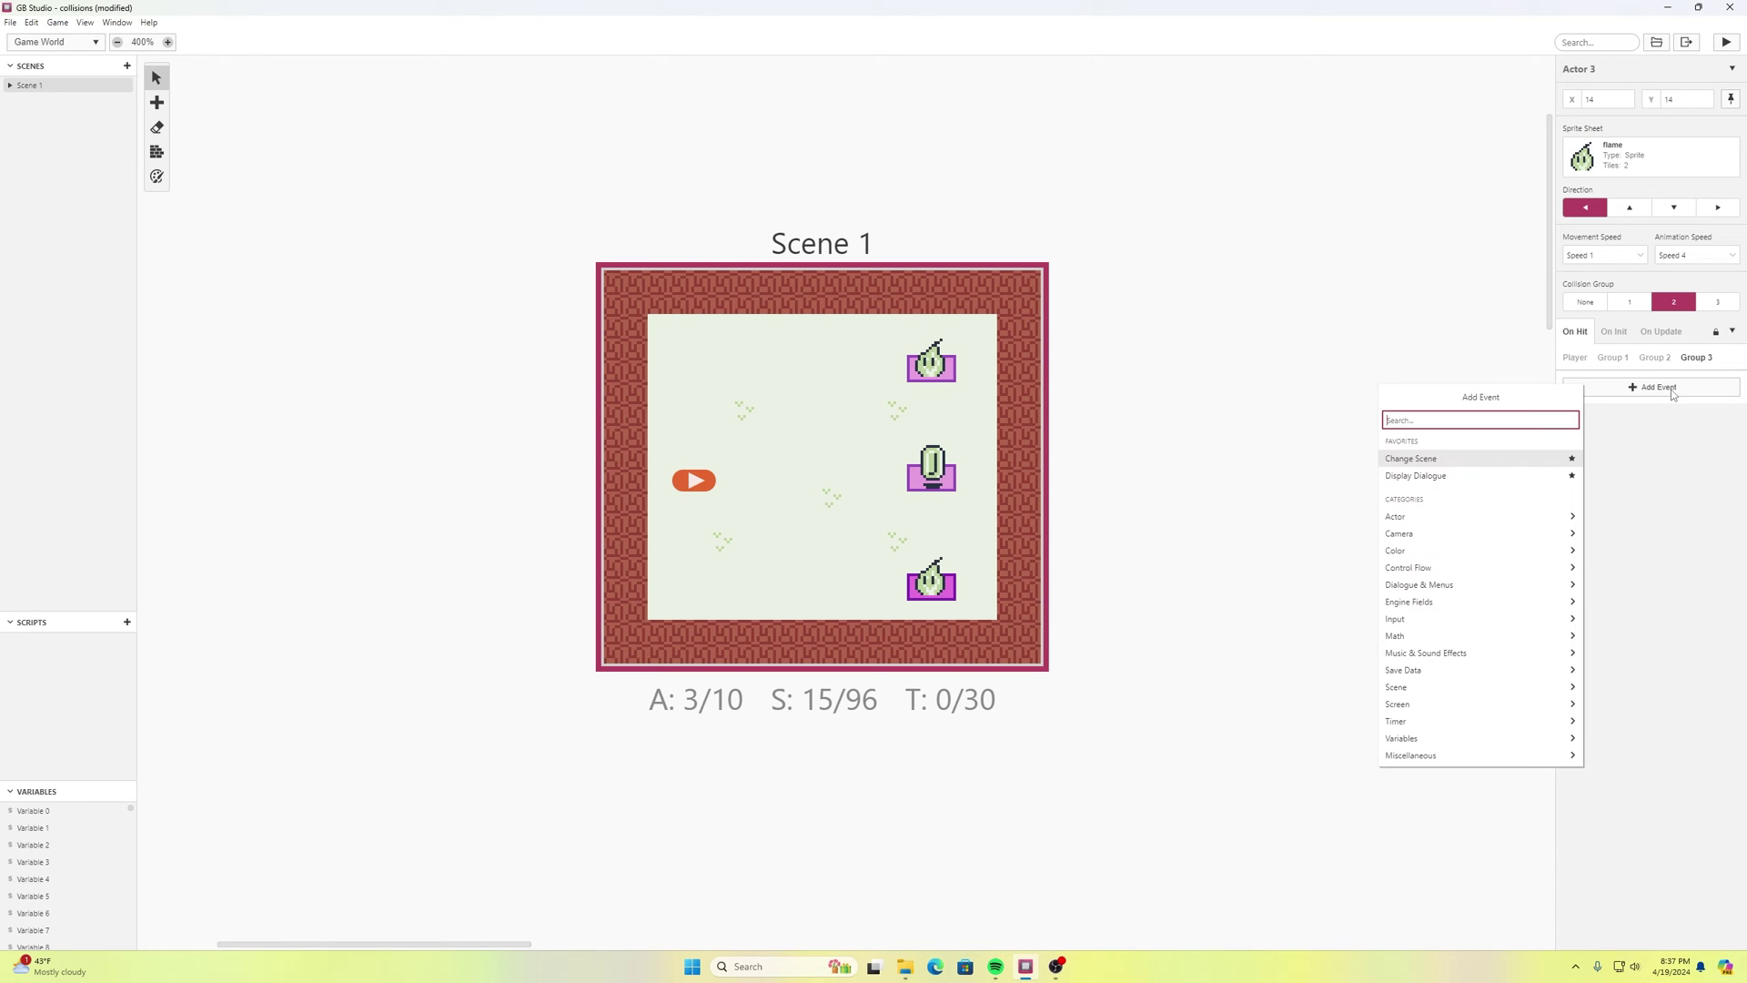
pyautogui.write('deac')
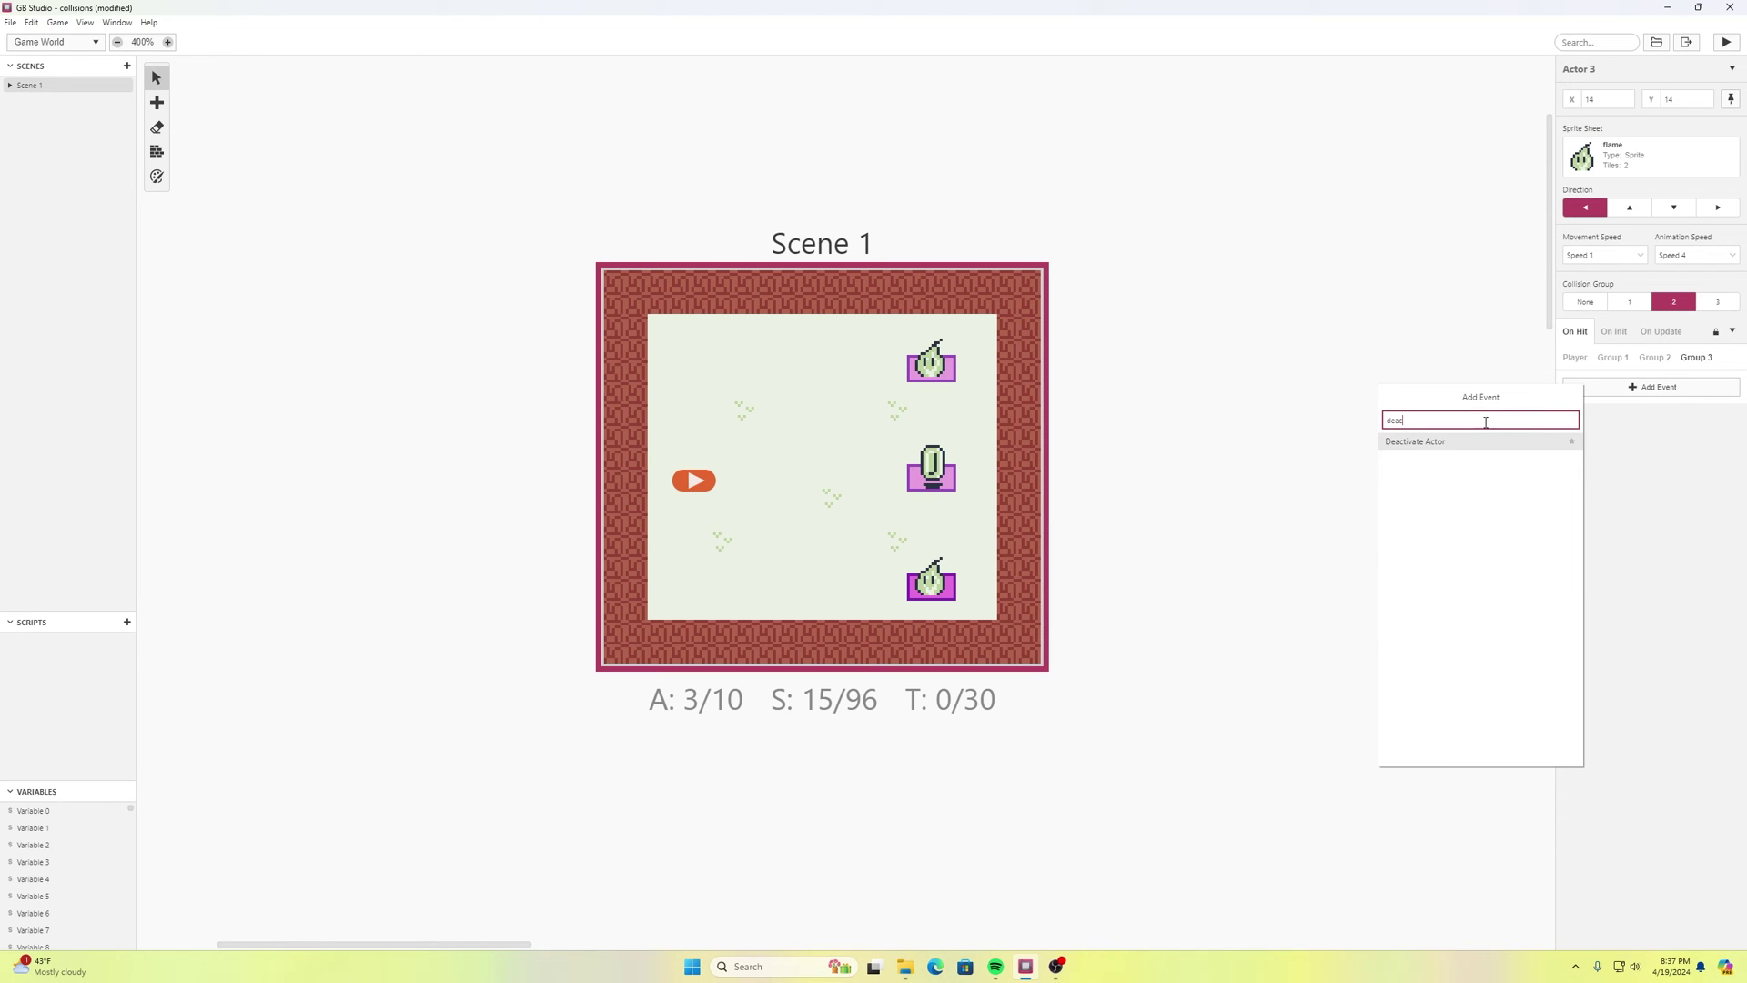
pyautogui.click(1424, 446)
pyautogui.click(10, 22)
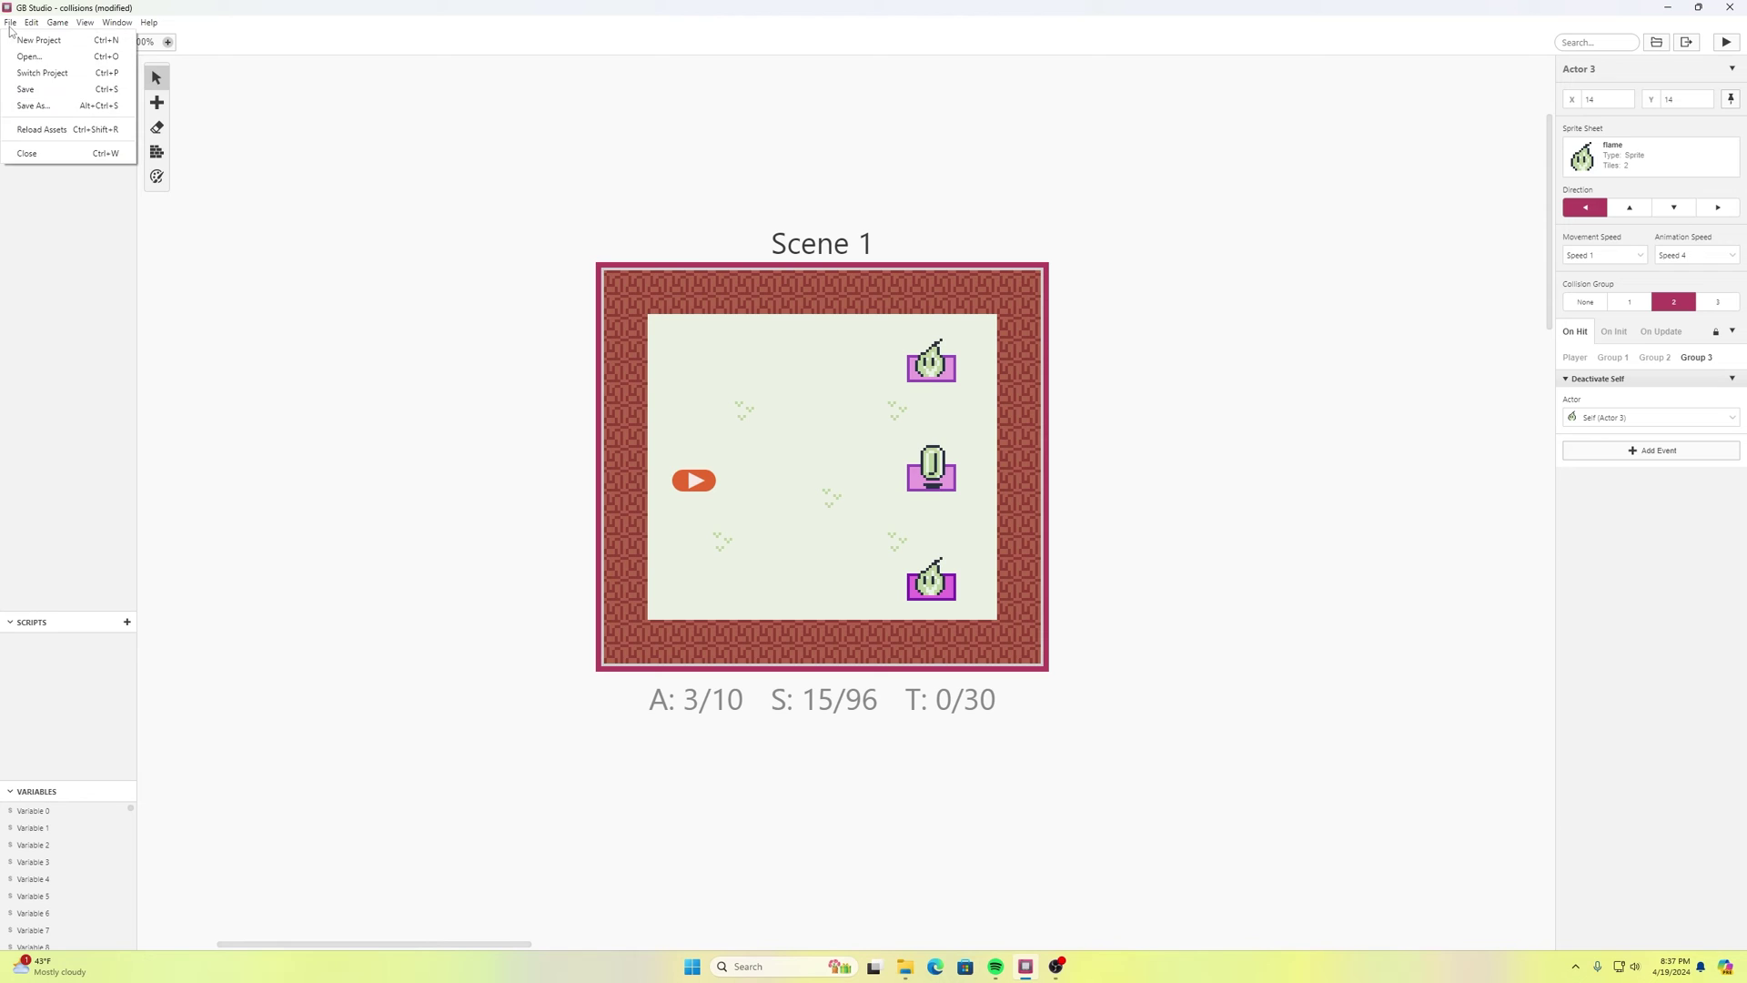
pyautogui.click(55, 87)
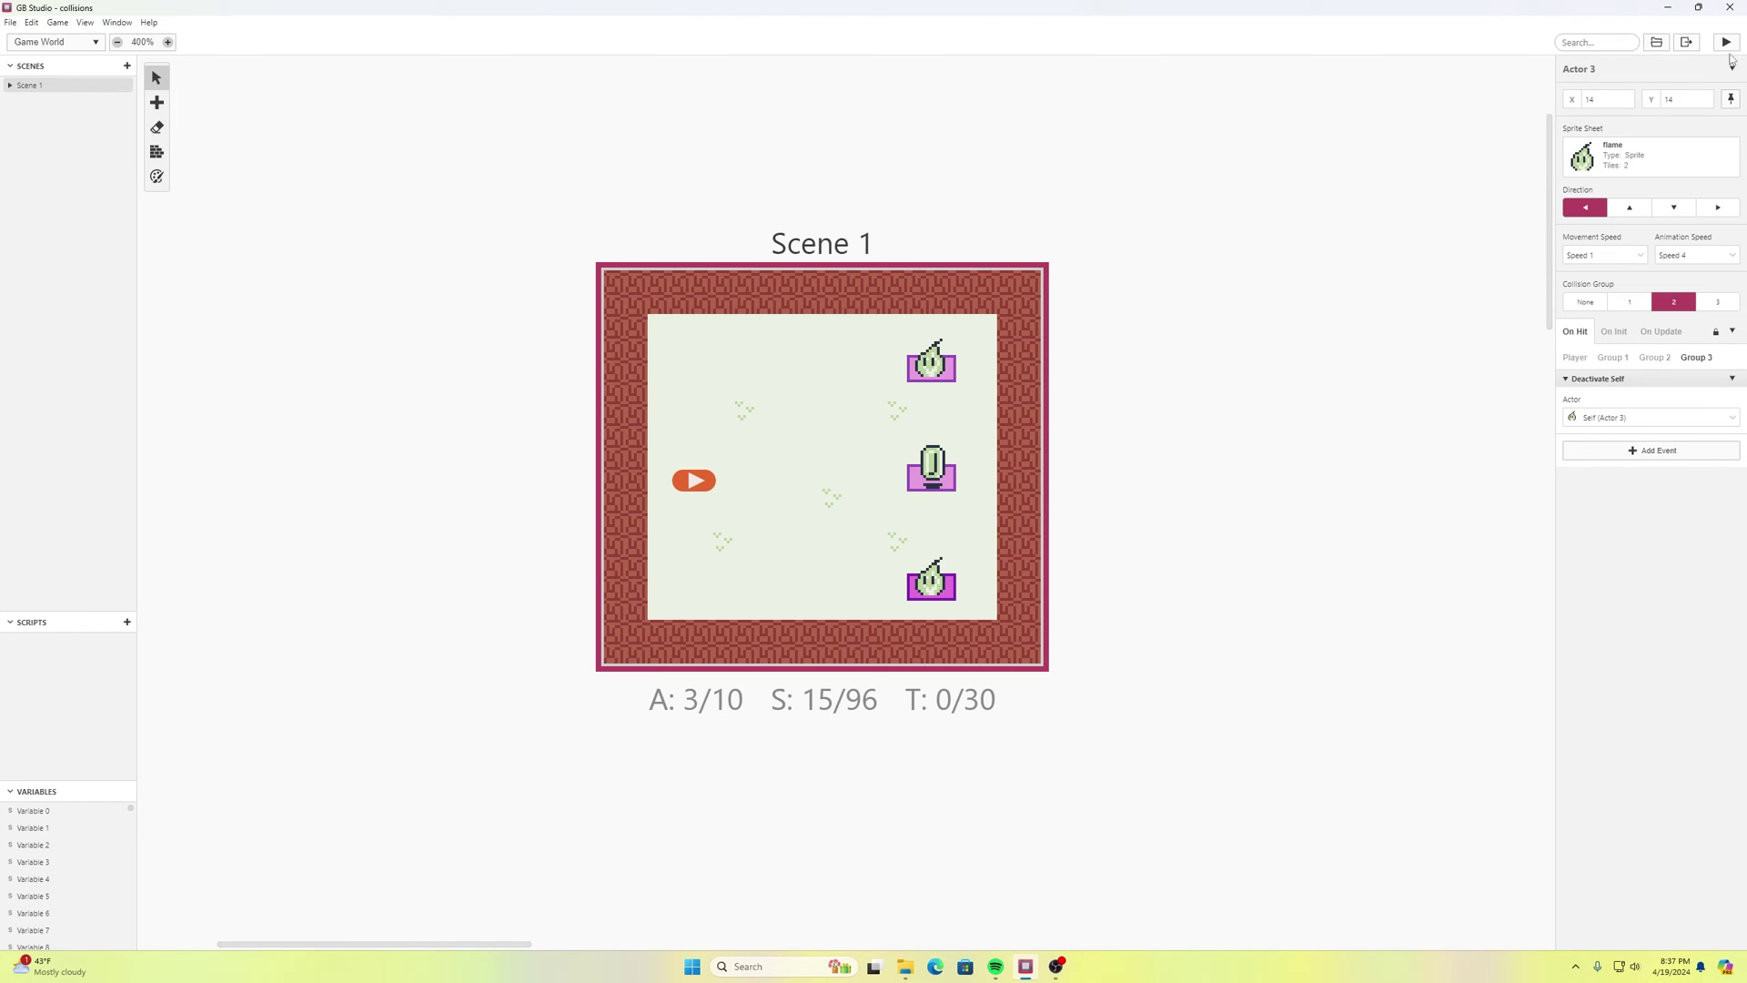
# - Play-test the game by shooting arrows at the lower and upper enemies, and close the game window
pyautogui.click(1726, 43)
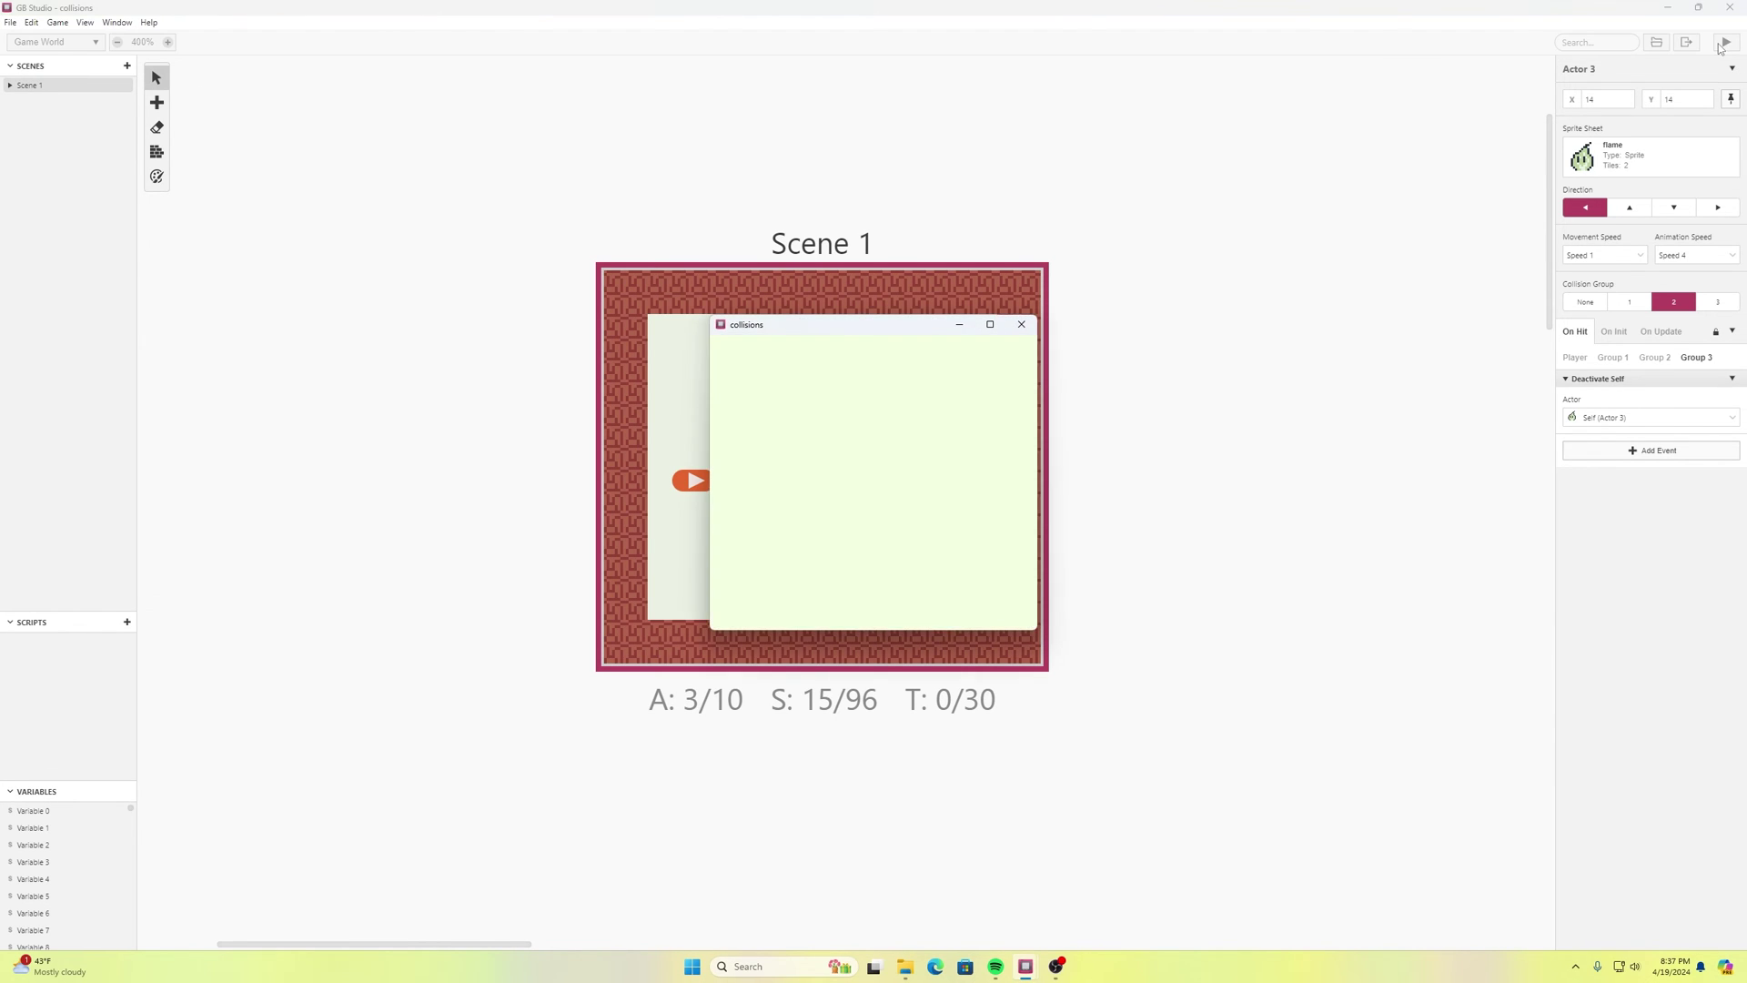
pyautogui.press('Down')
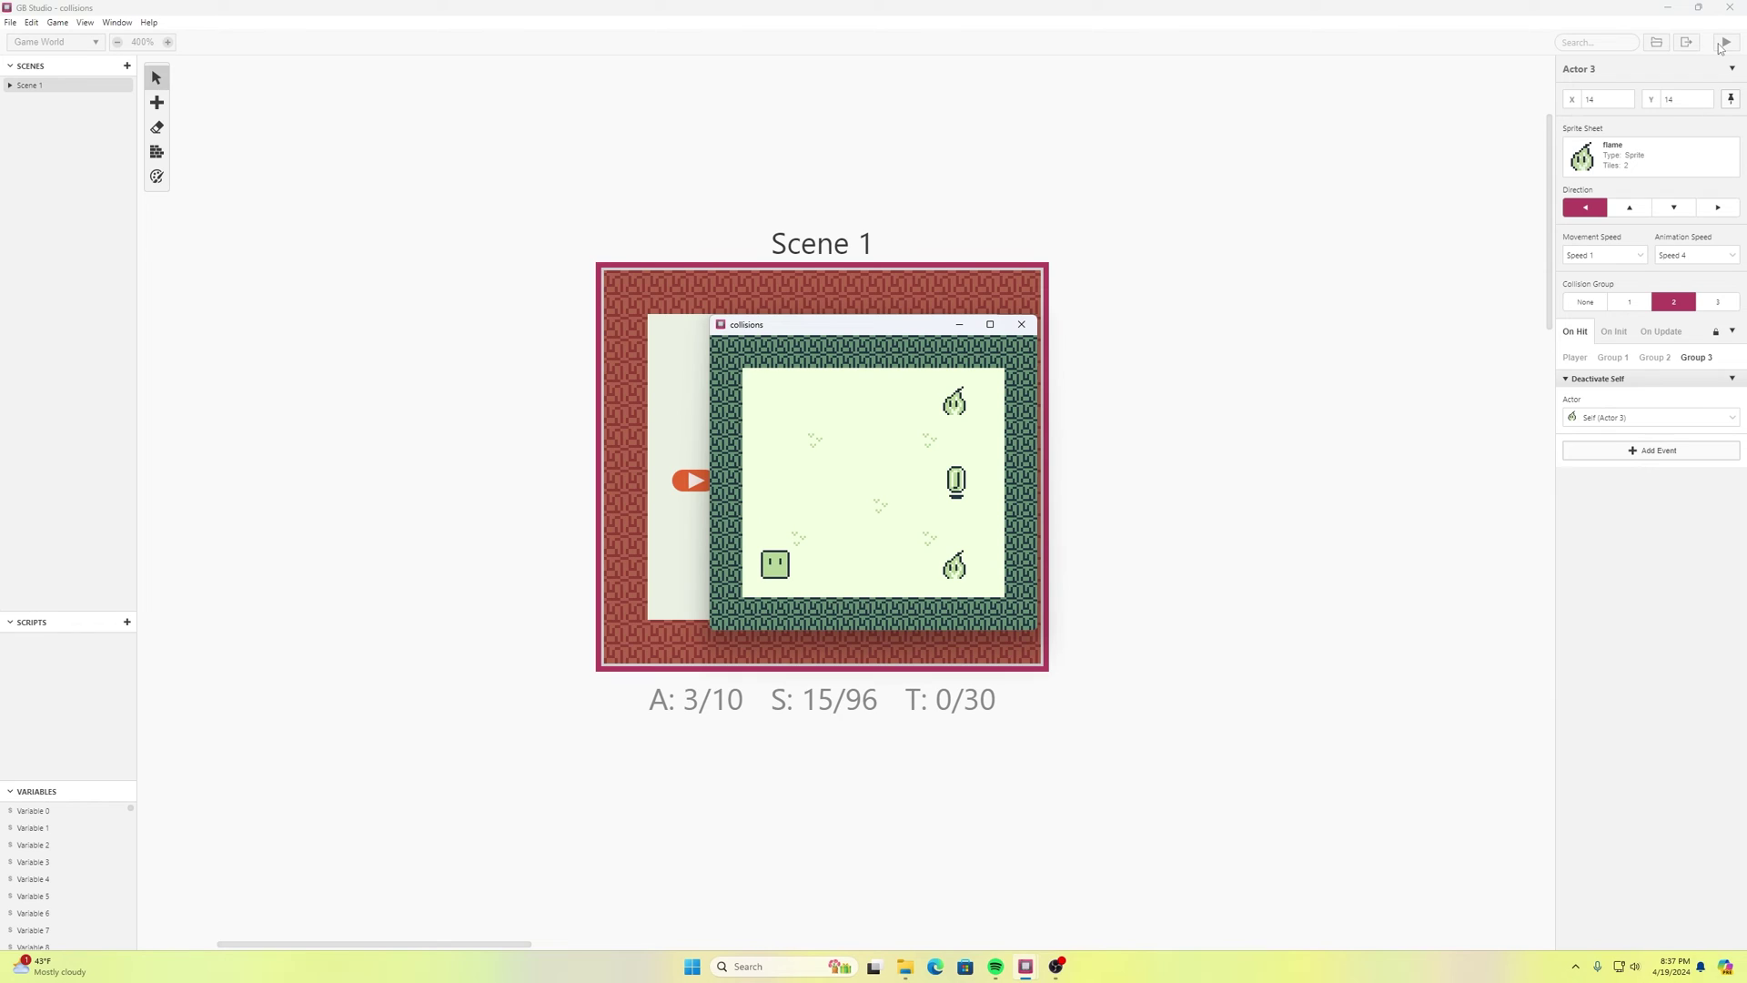
pyautogui.press('Right')
pyautogui.press('z')
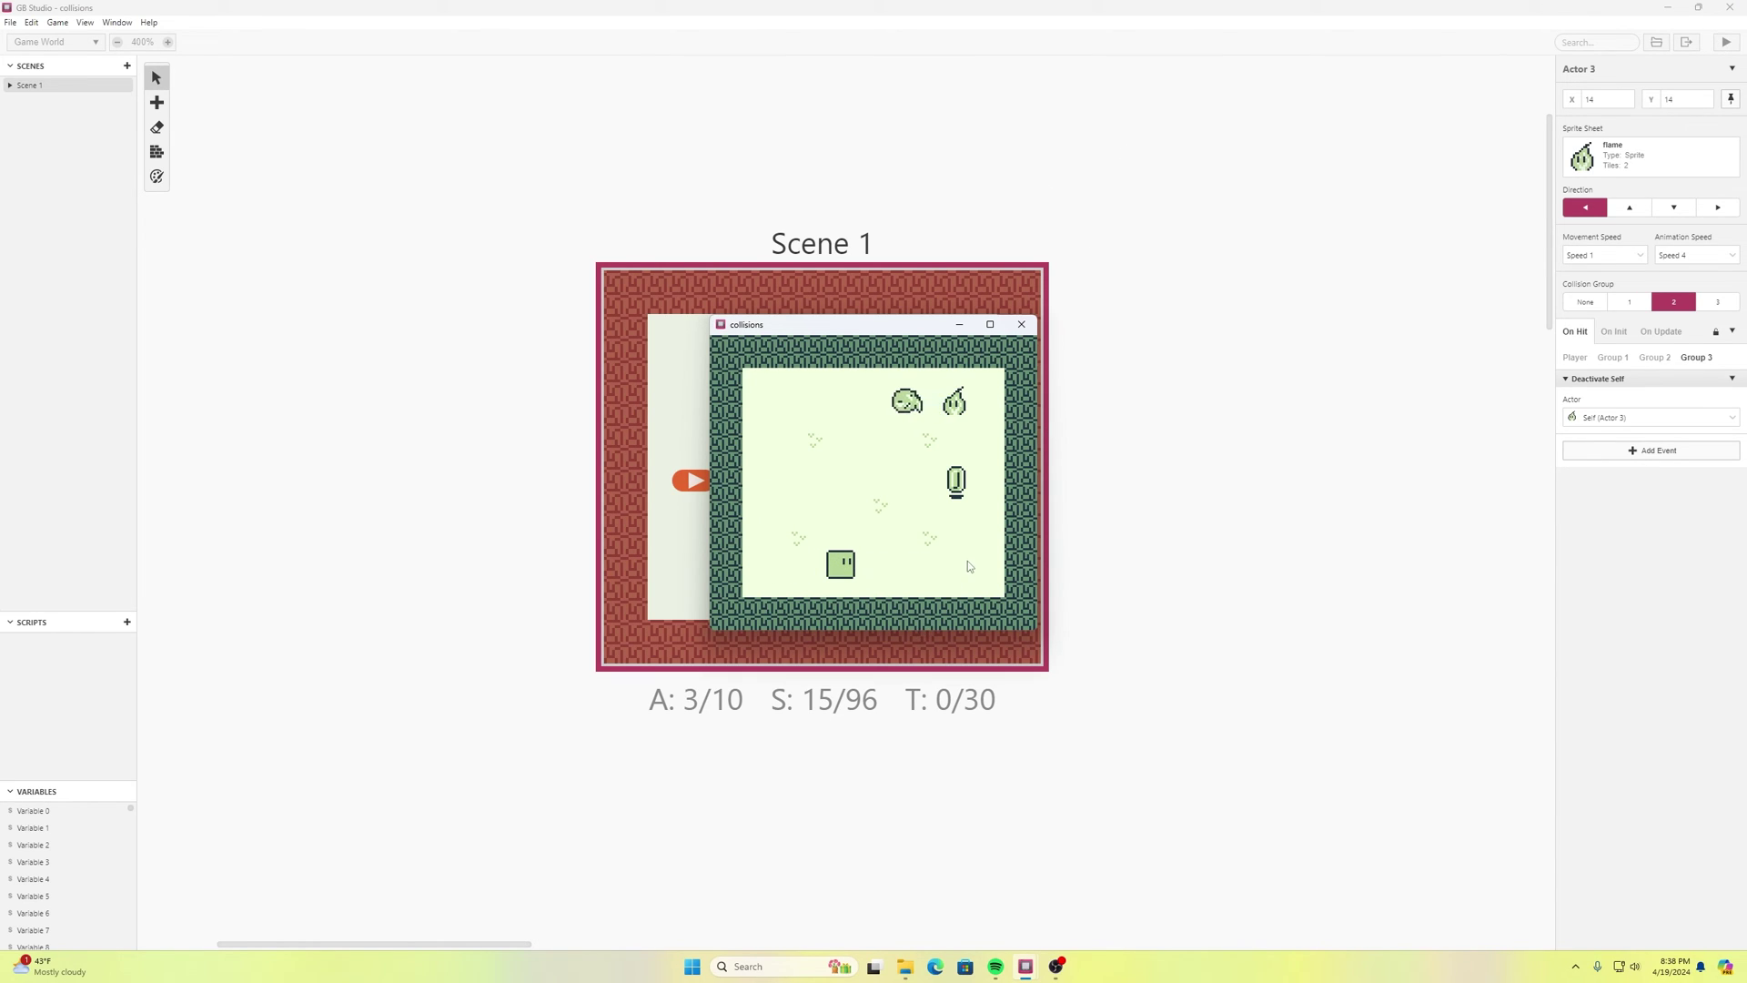
pyautogui.press('Left')
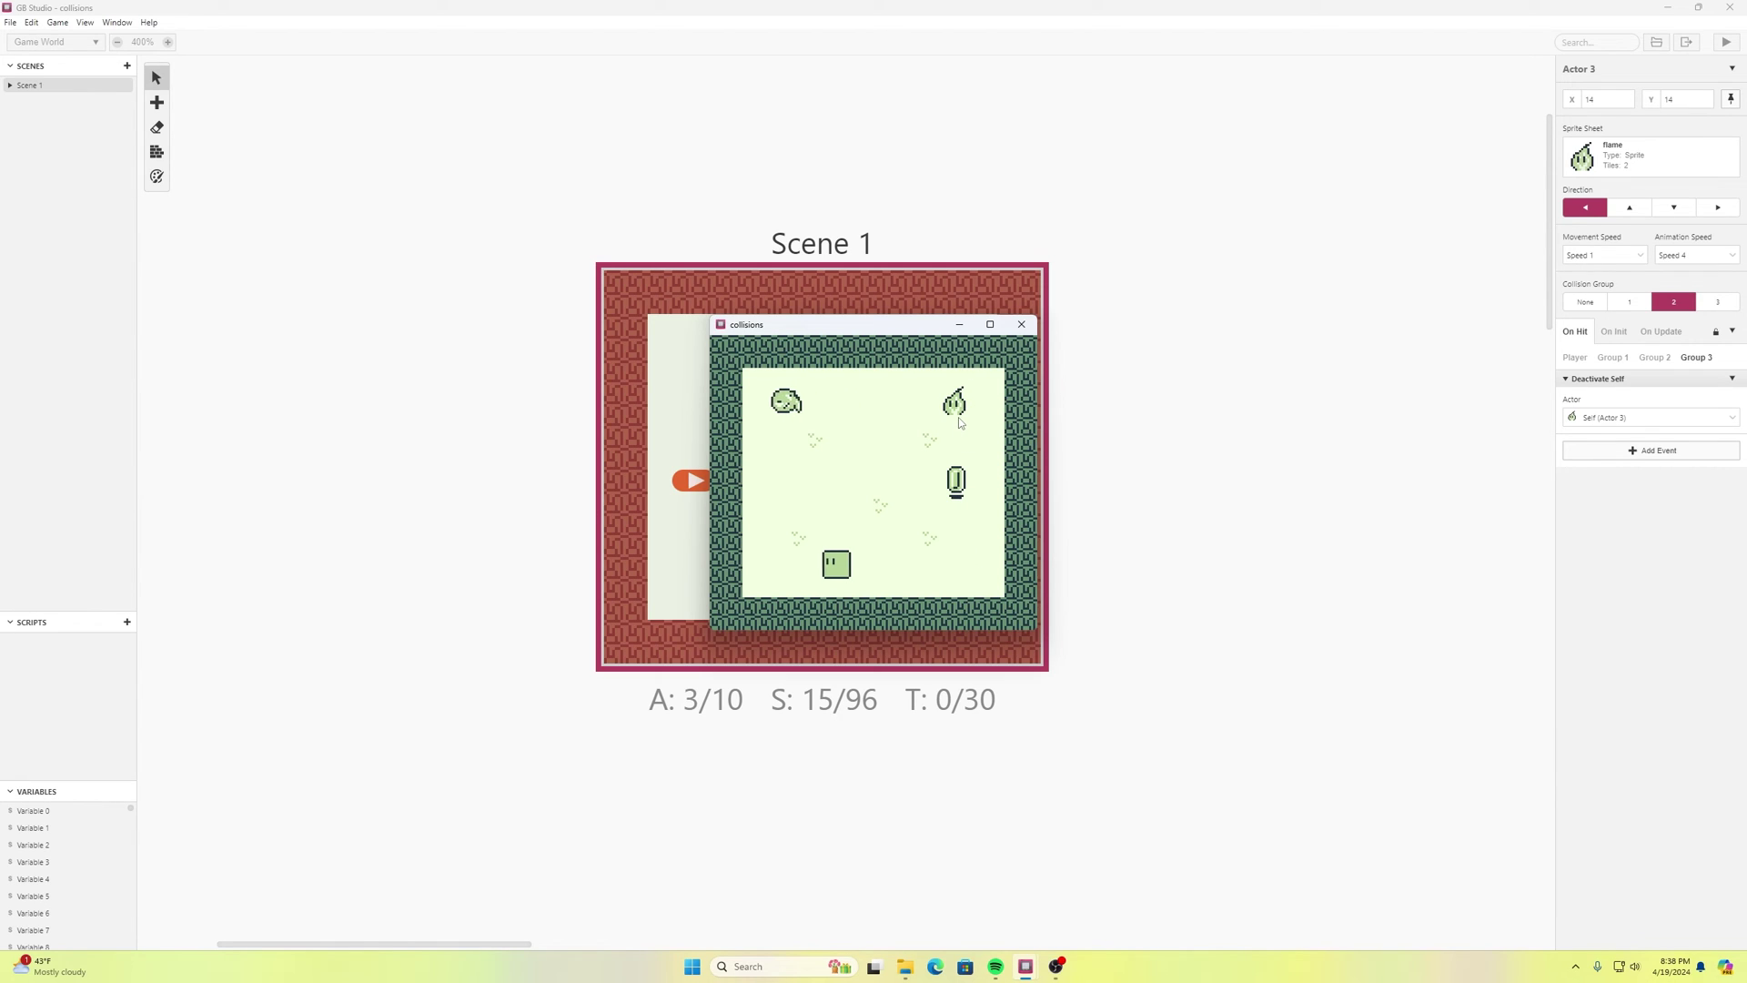
pyautogui.press('Up')
pyautogui.press('Right')
pyautogui.press('z')
pyautogui.press('Down')
pyautogui.press('Right')
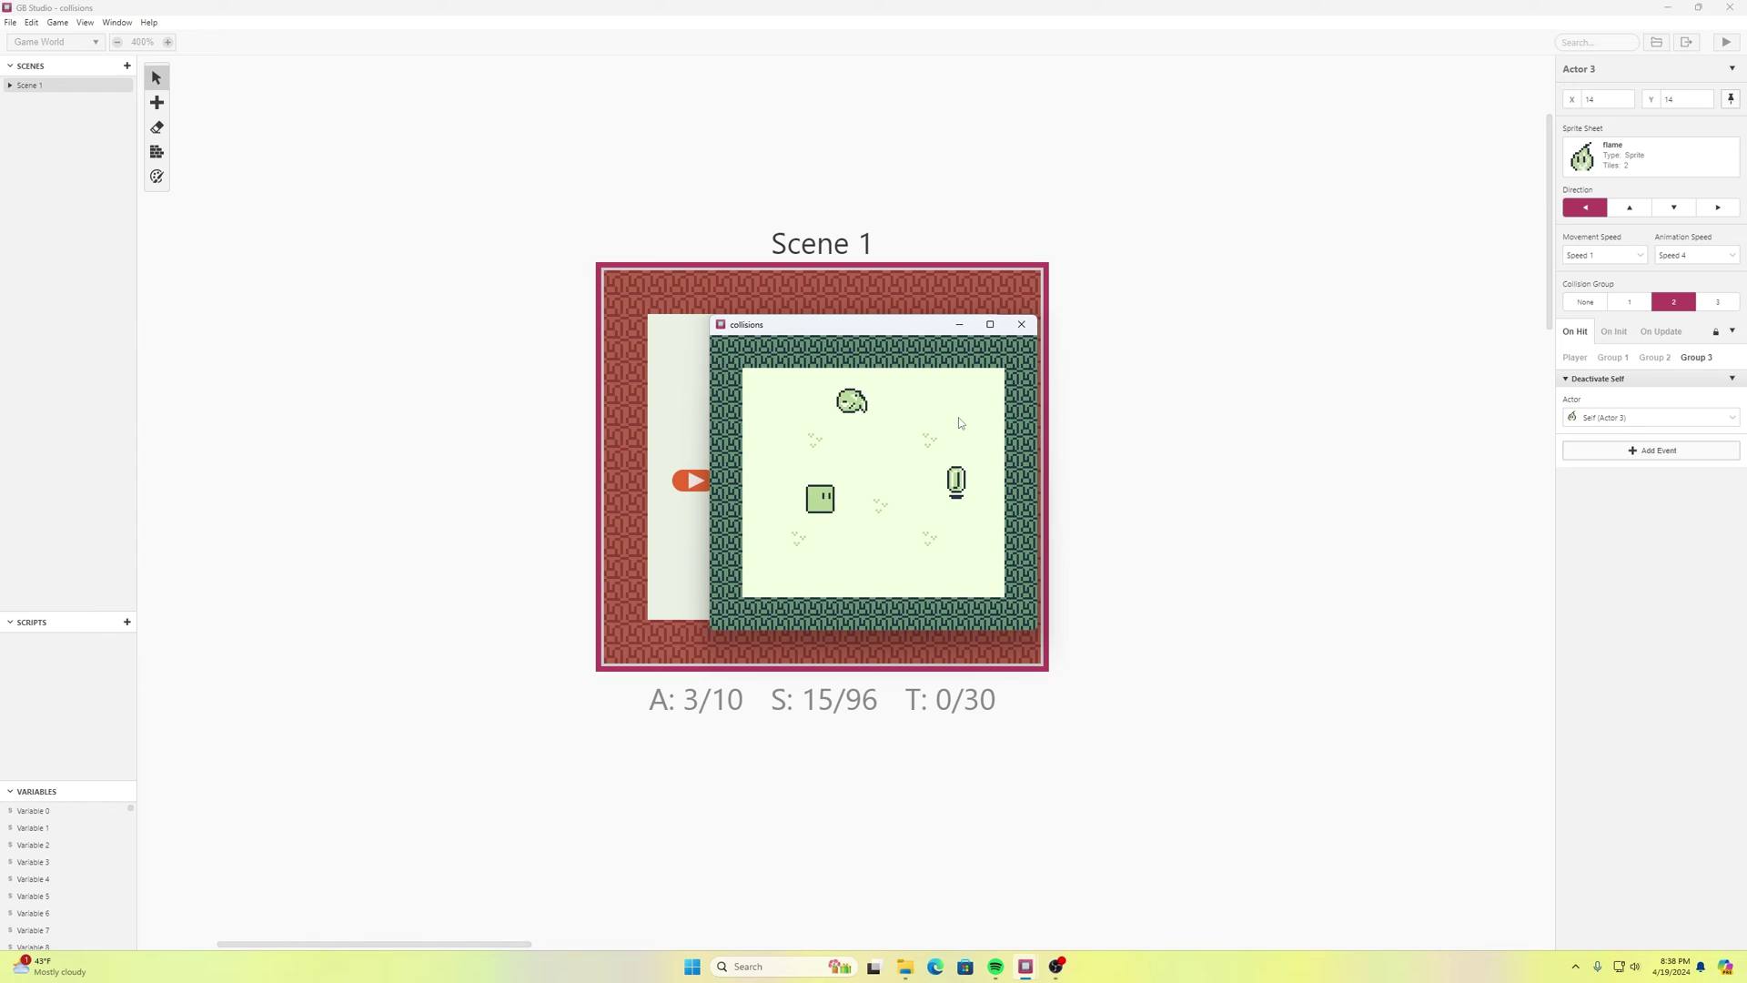
pyautogui.press('Up')
pyautogui.press('Right')
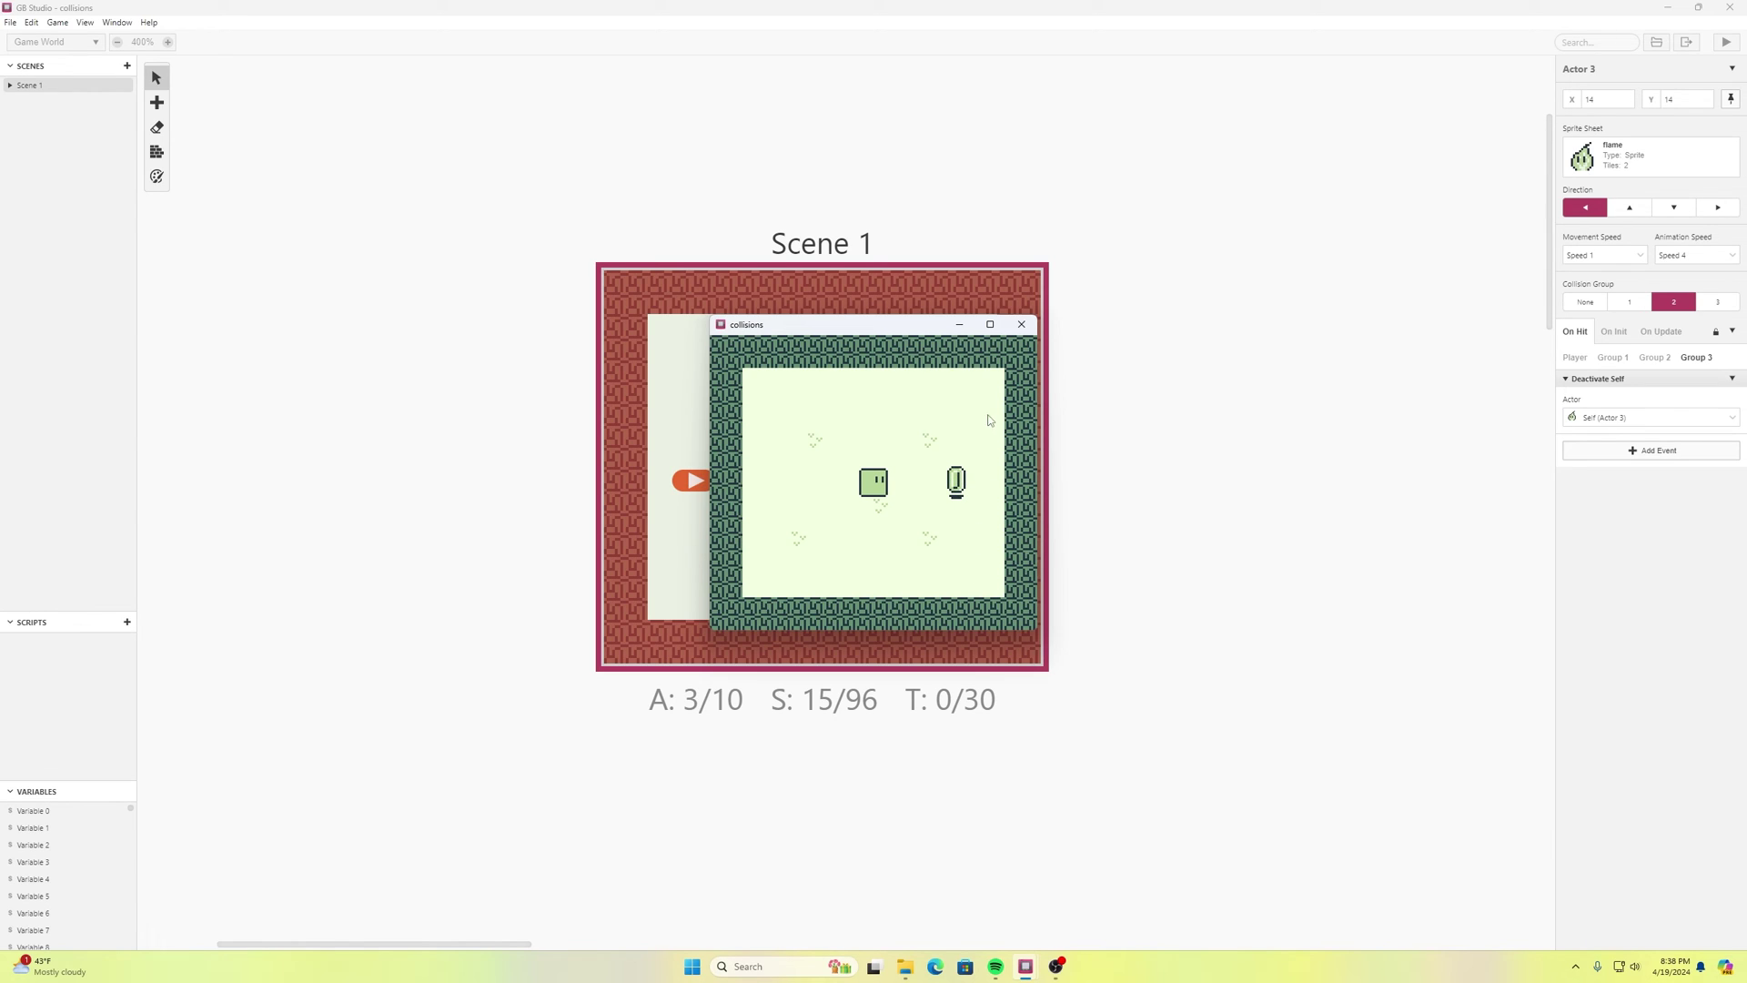
pyautogui.click(1031, 326)
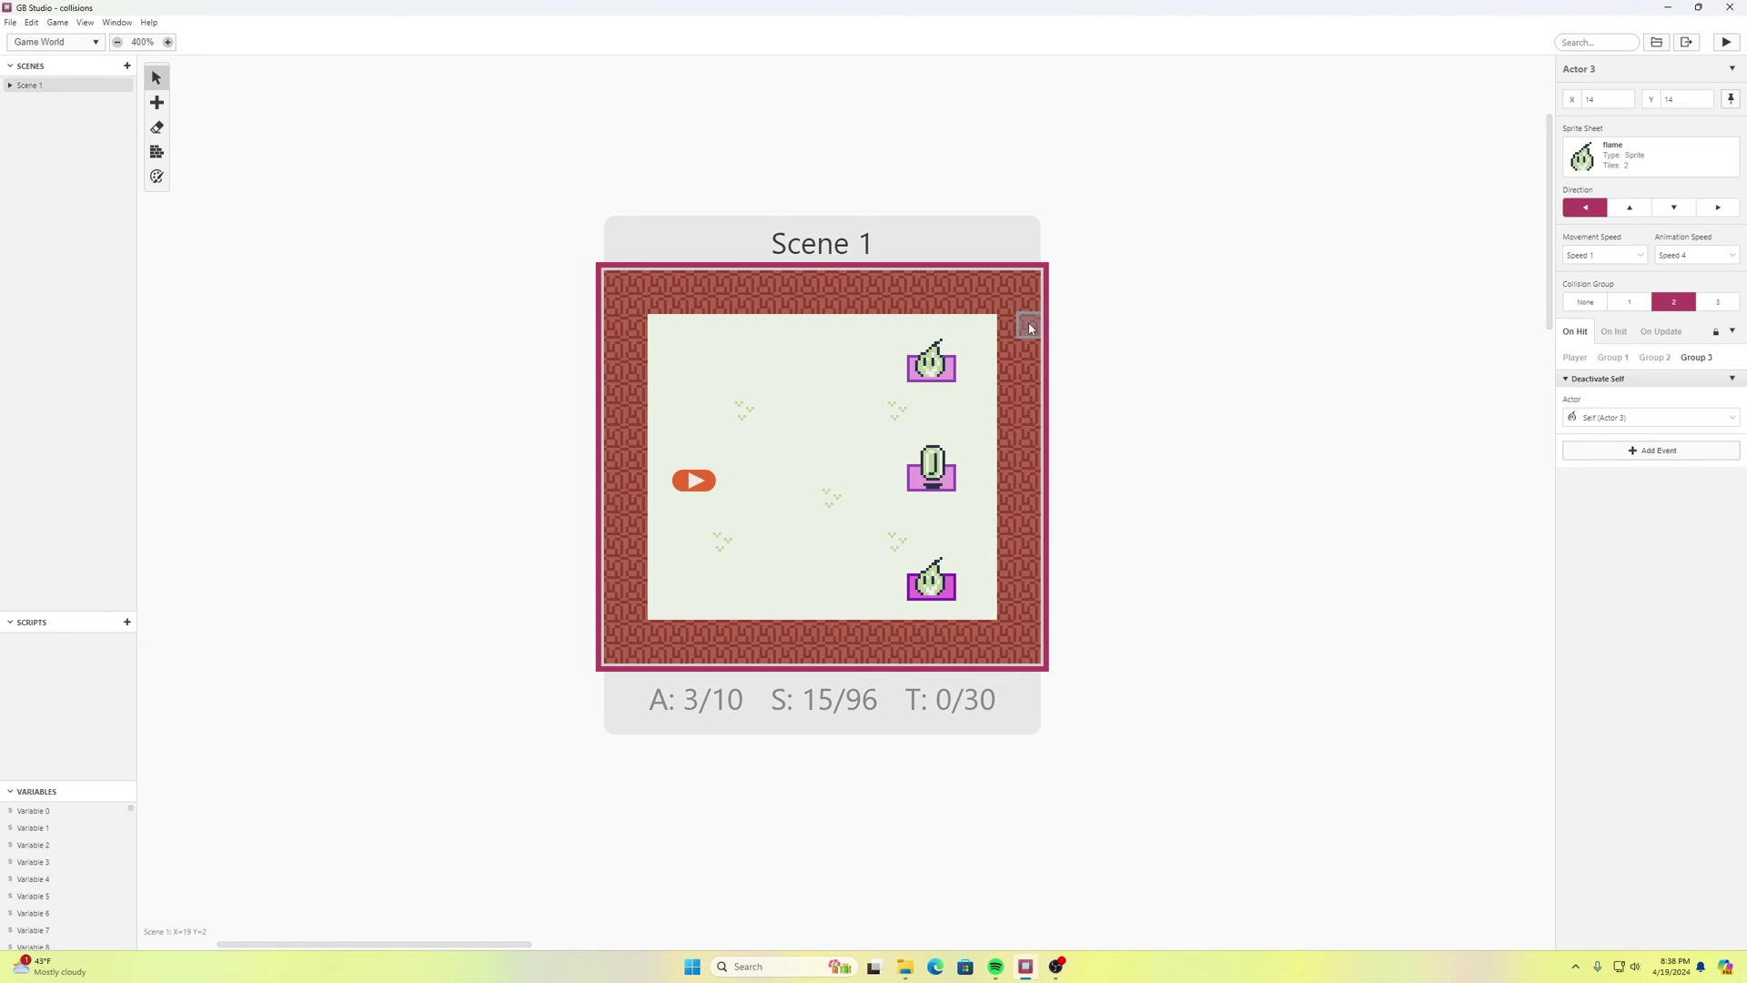
# - In Actor 2's On Update script, remove group 1 from the fire projectile's Collide With groups and add group 3
pyautogui.click(938, 372)
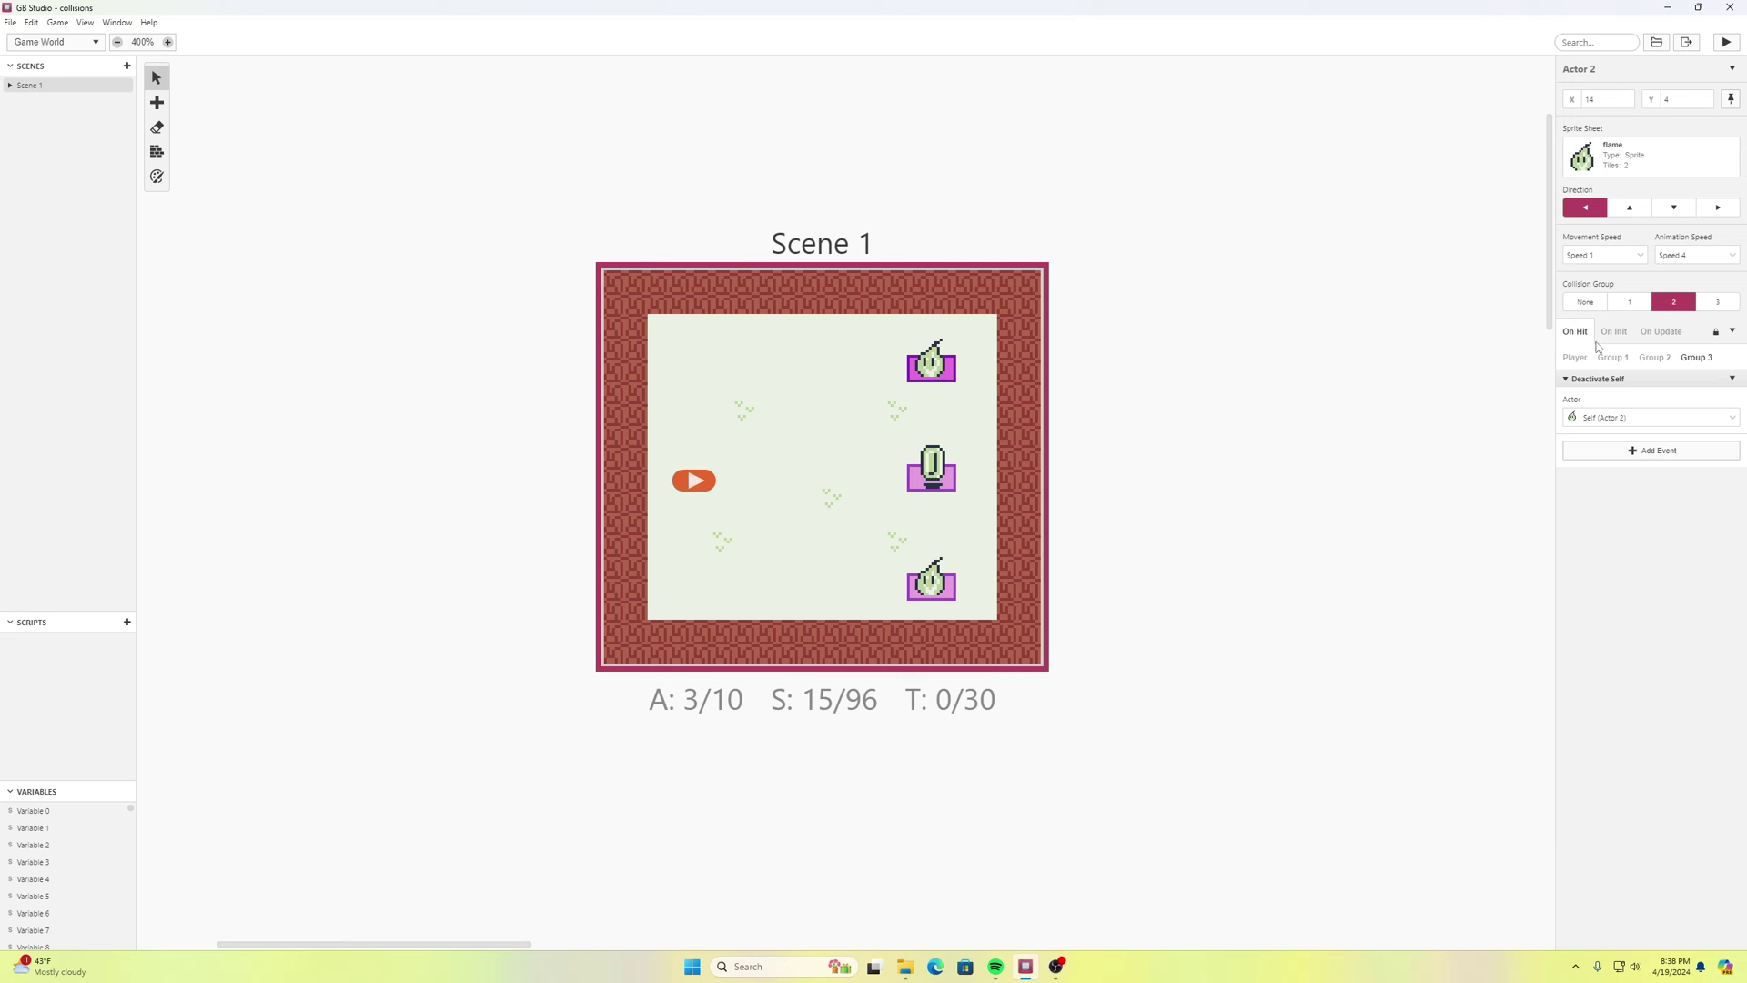
pyautogui.click(1654, 332)
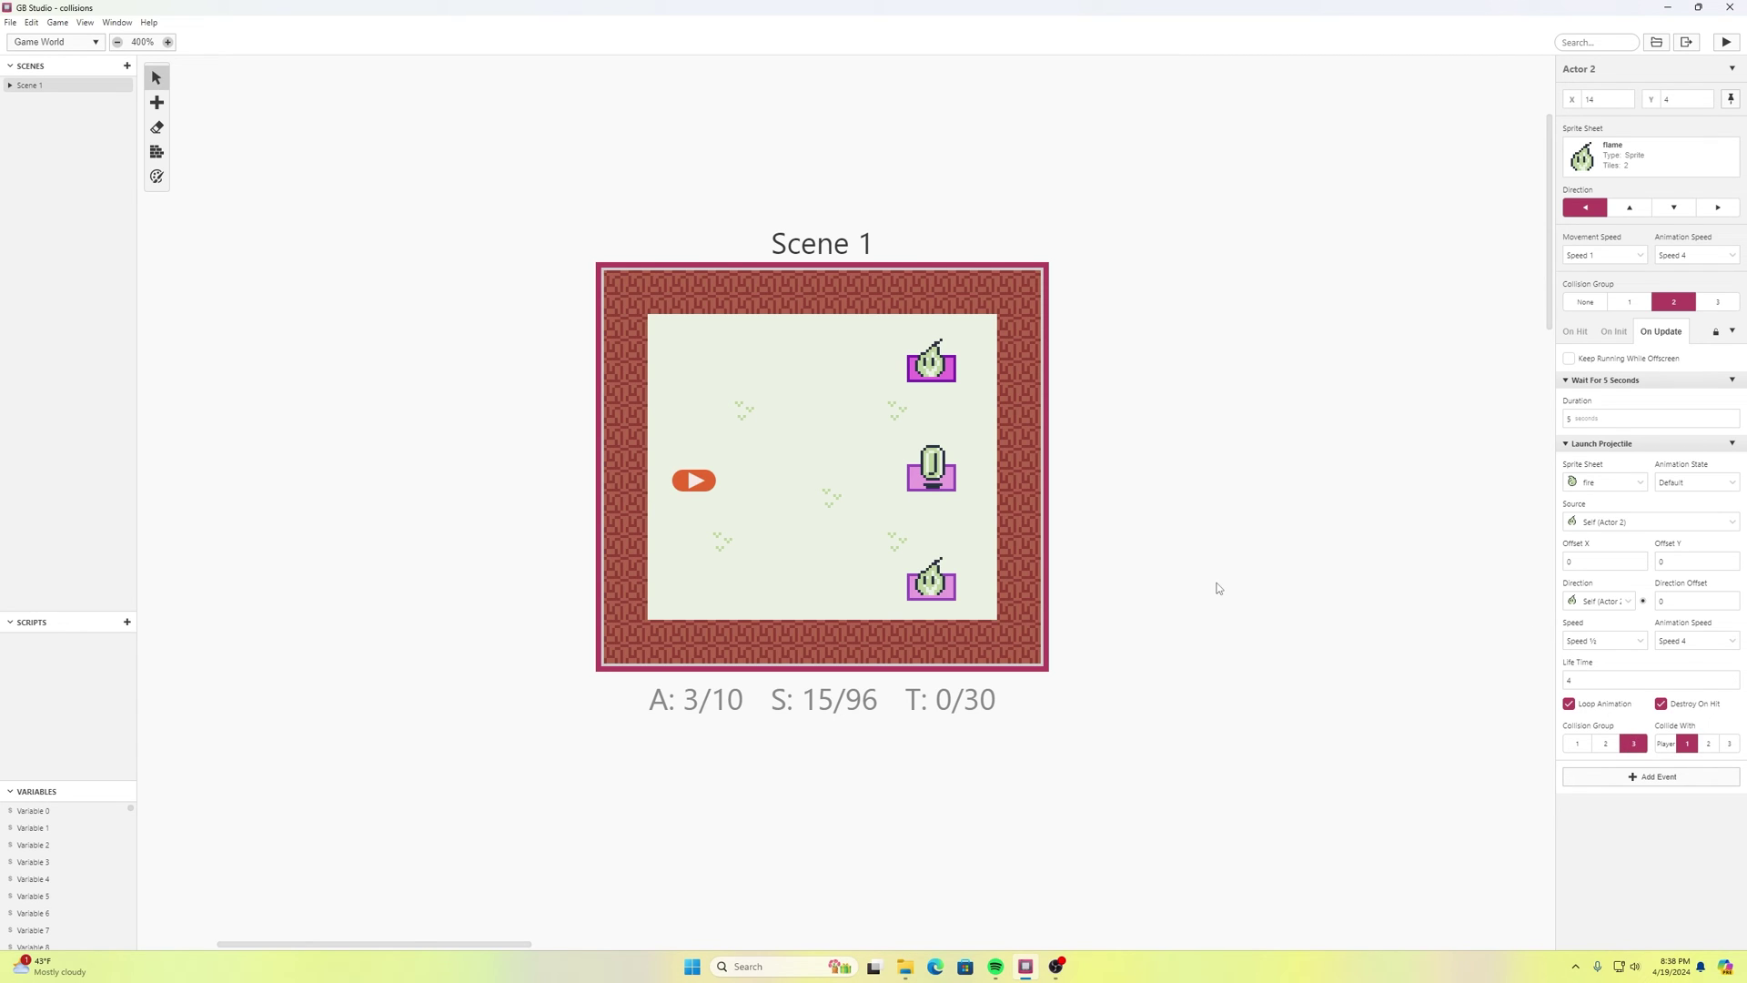
pyautogui.click(1689, 748)
pyautogui.click(1729, 744)
# - Add group 3 to the arrow projectile's Collide With groups in Scene 1's On Init script and save the project
pyautogui.click(812, 499)
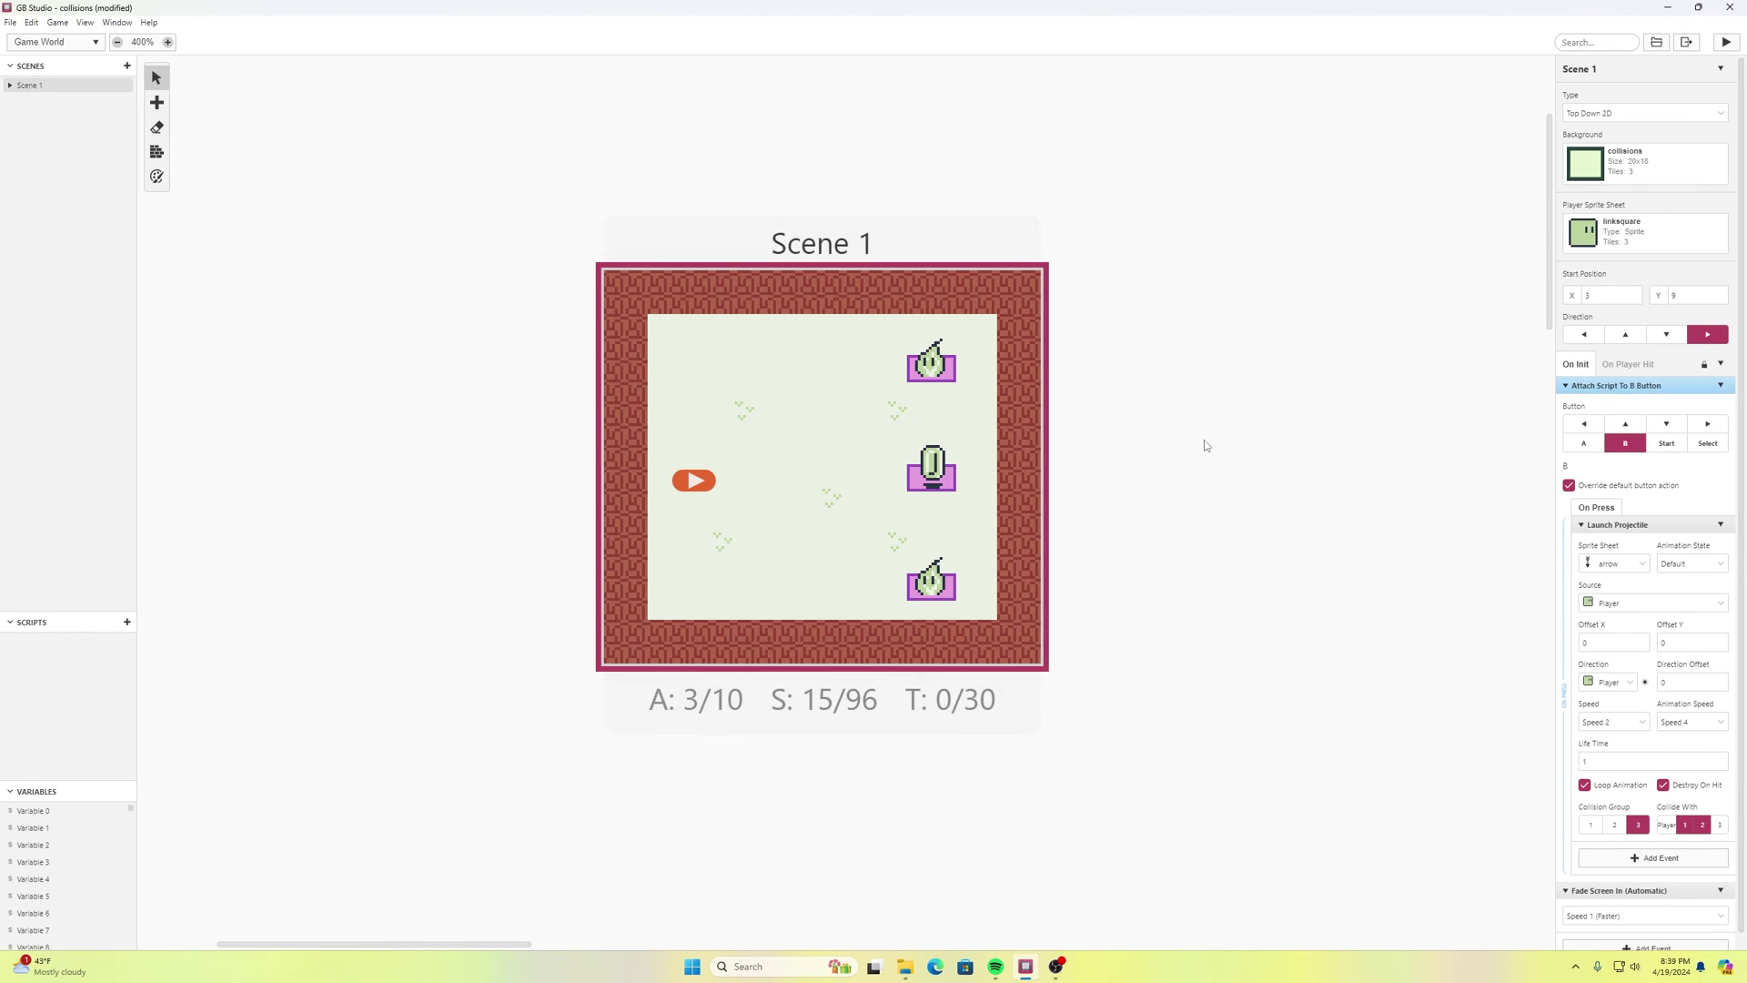
pyautogui.click(1721, 825)
pyautogui.click(10, 22)
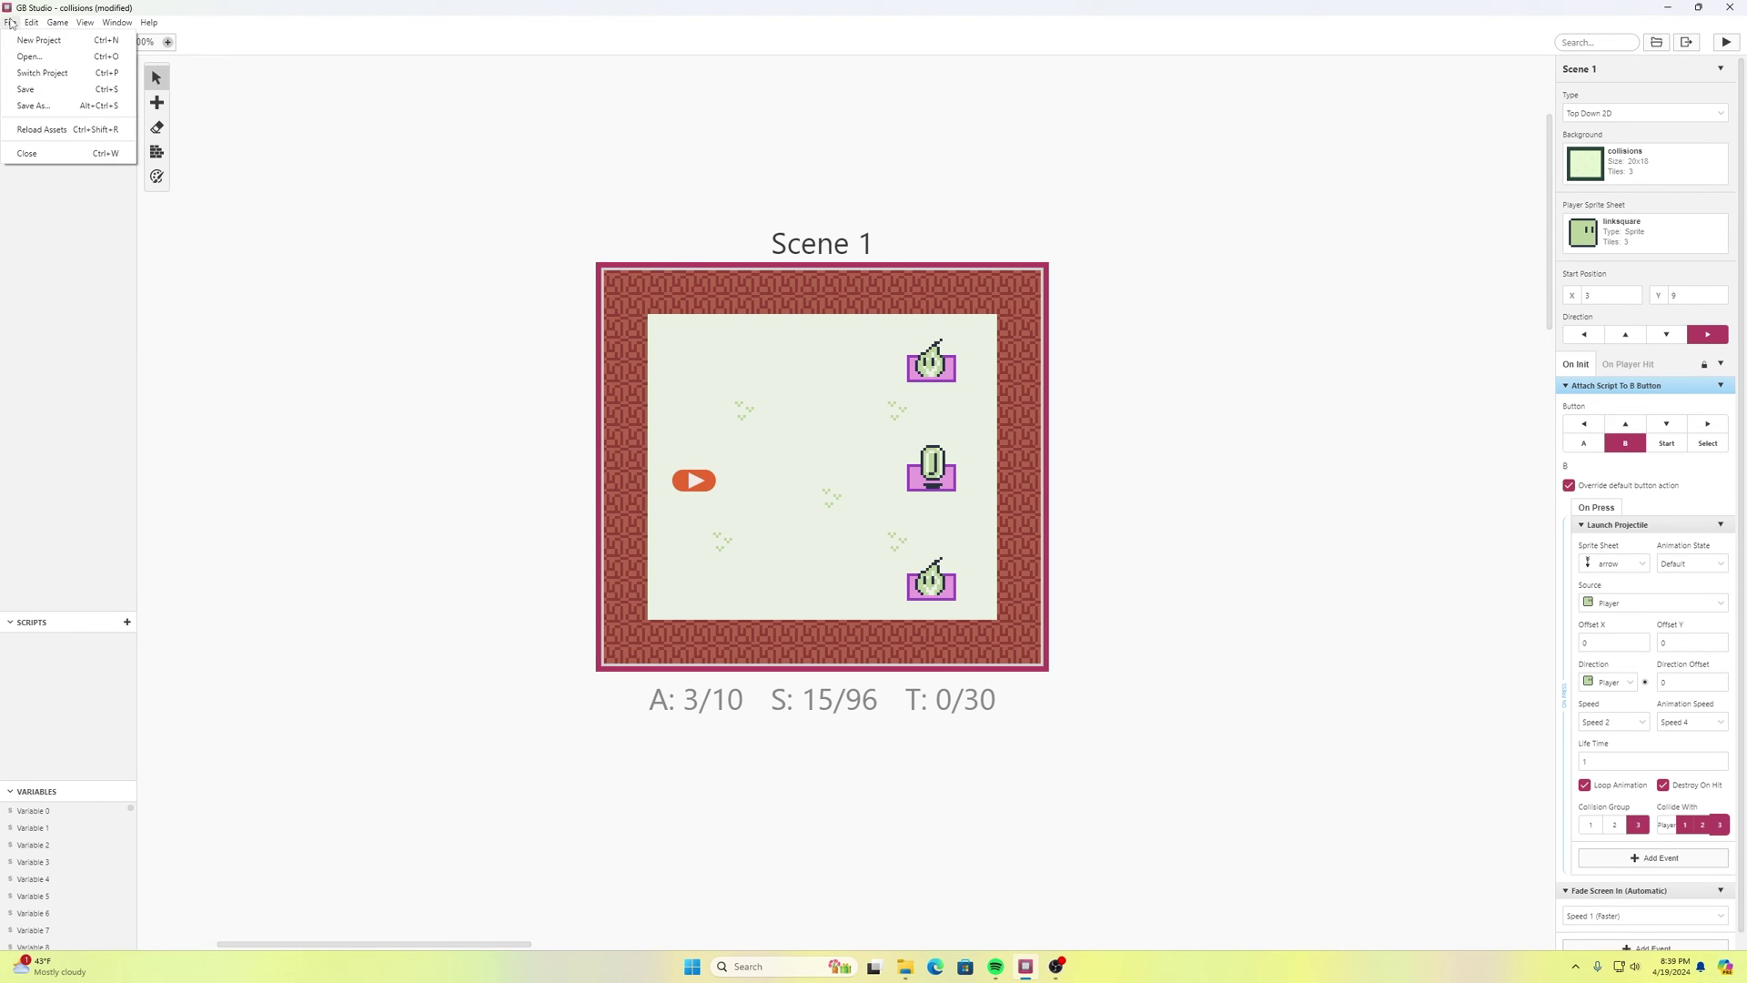
pyautogui.click(25, 88)
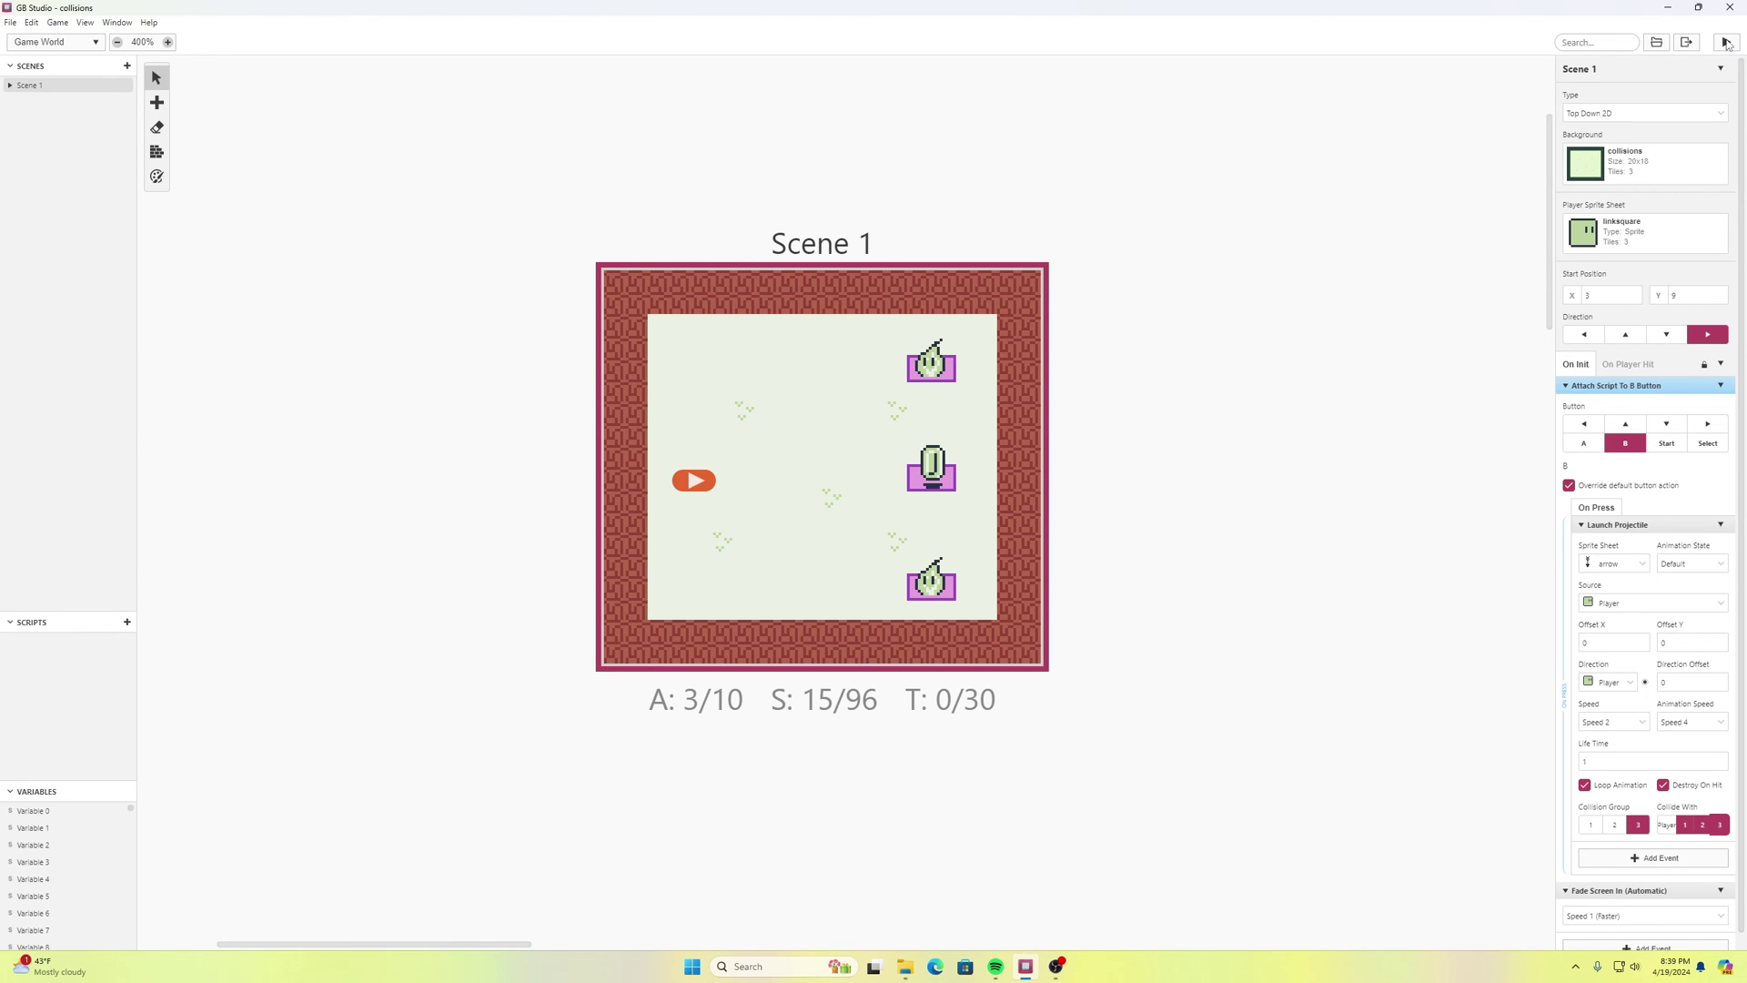
# - Play-test the game by shooting arrows at the upper enemy and its fire projectile, and close the game window
pyautogui.click(1726, 43)
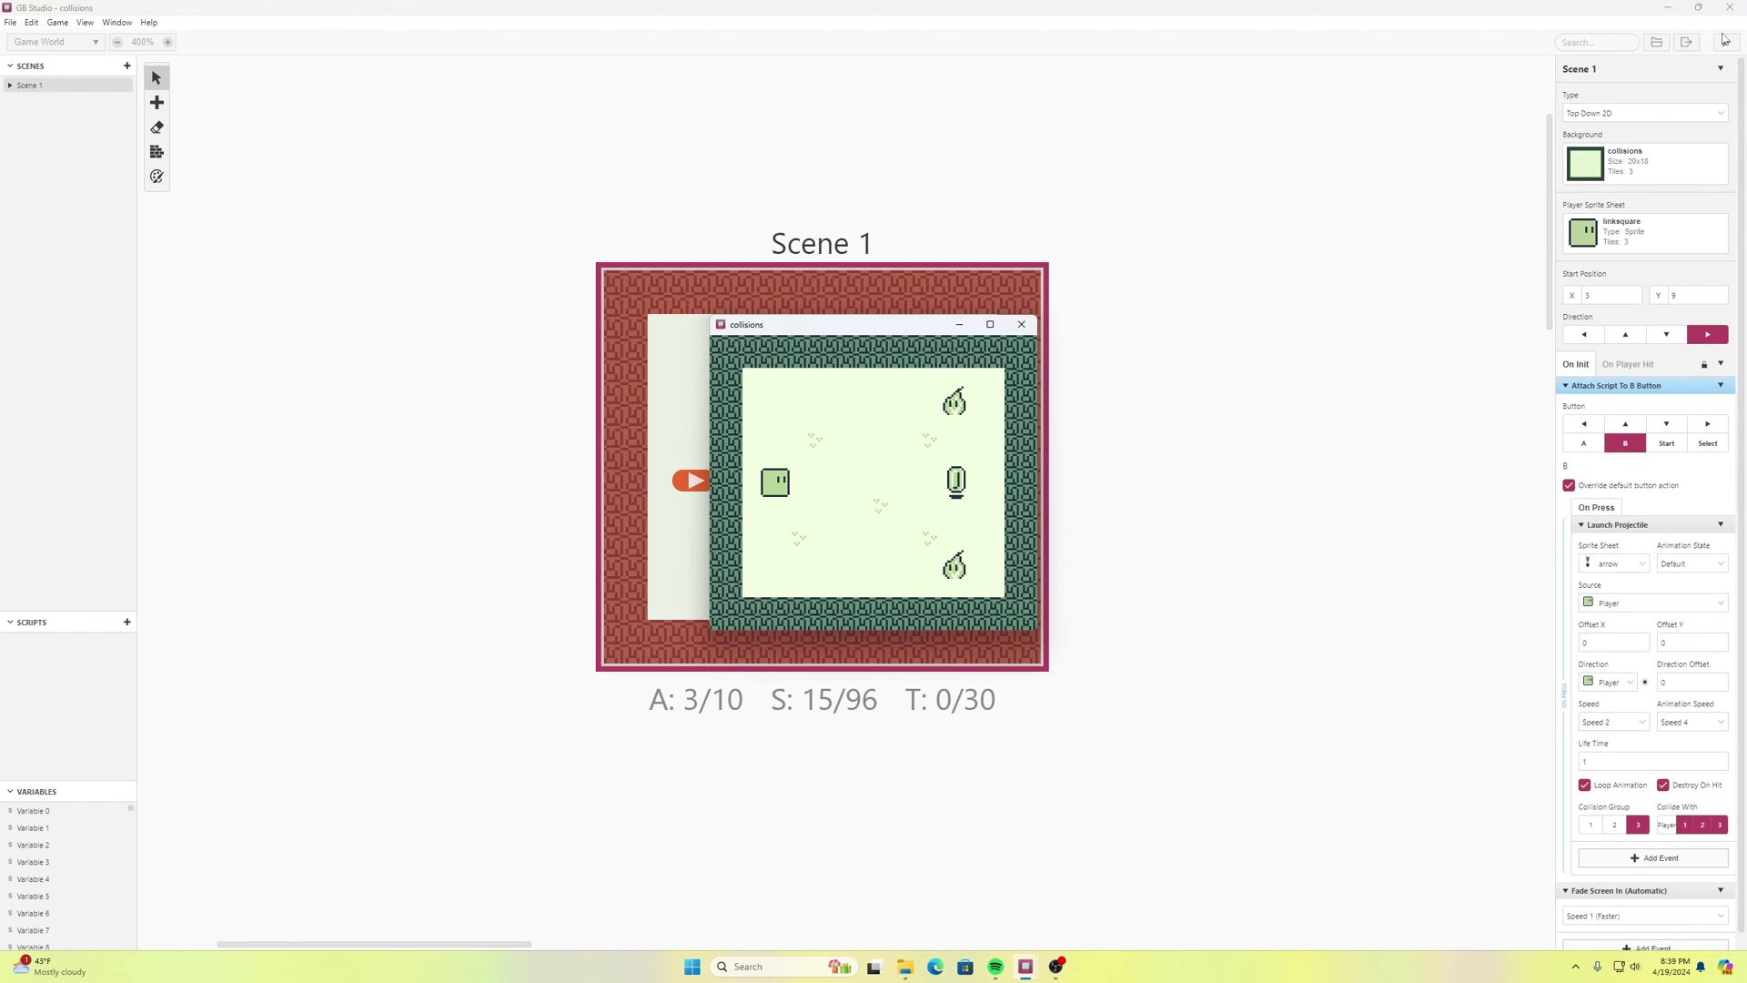
pyautogui.press('Down')
pyautogui.press('Up')
pyautogui.press('x')
pyautogui.press('Up')
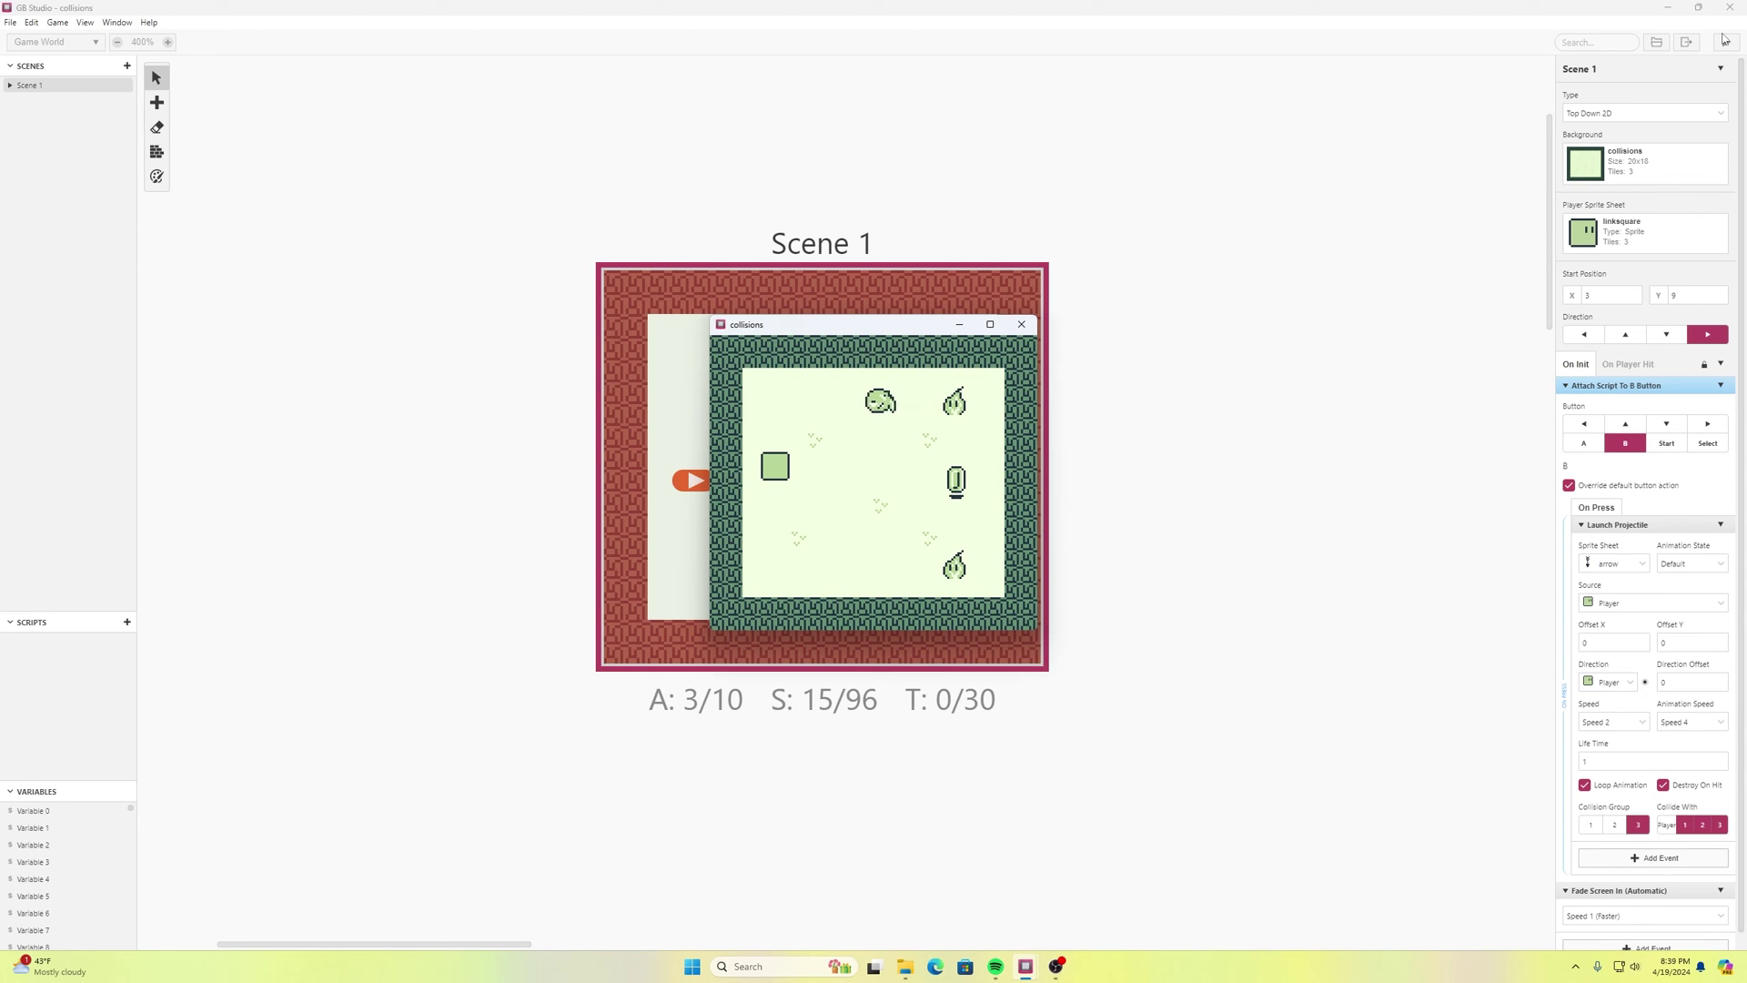
pyautogui.press('x')
pyautogui.press('x')
pyautogui.press('Up')
pyautogui.press('Right')
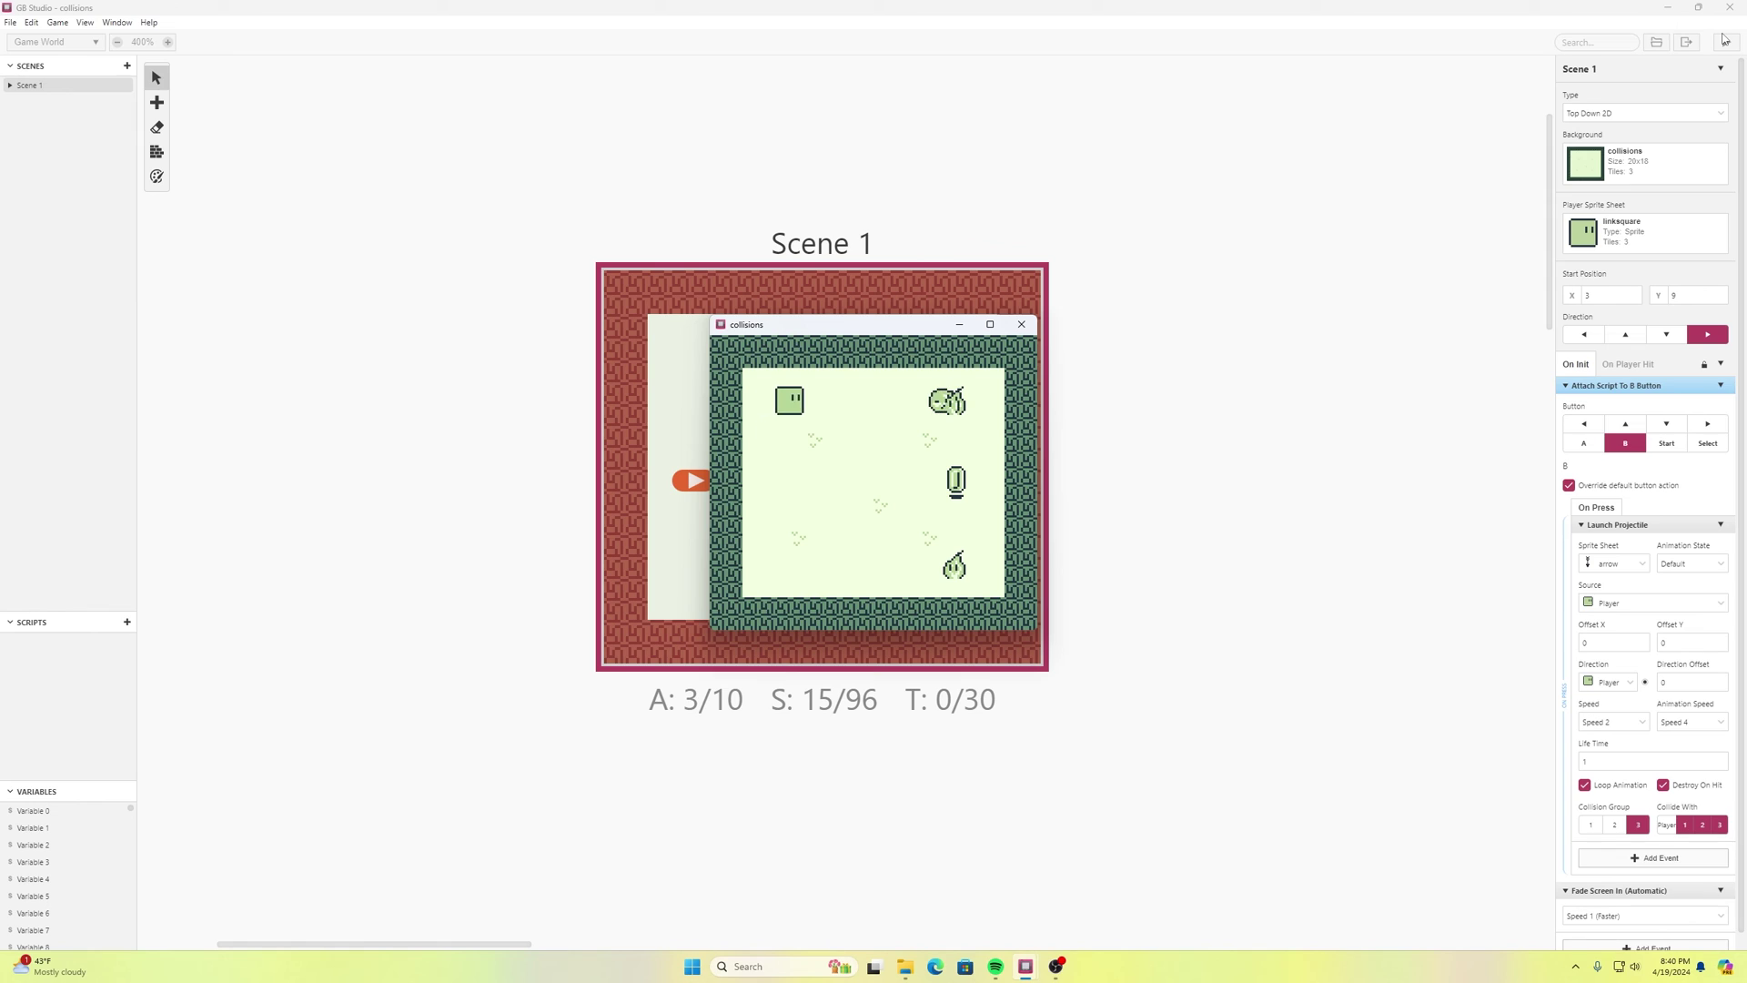
pyautogui.press('x')
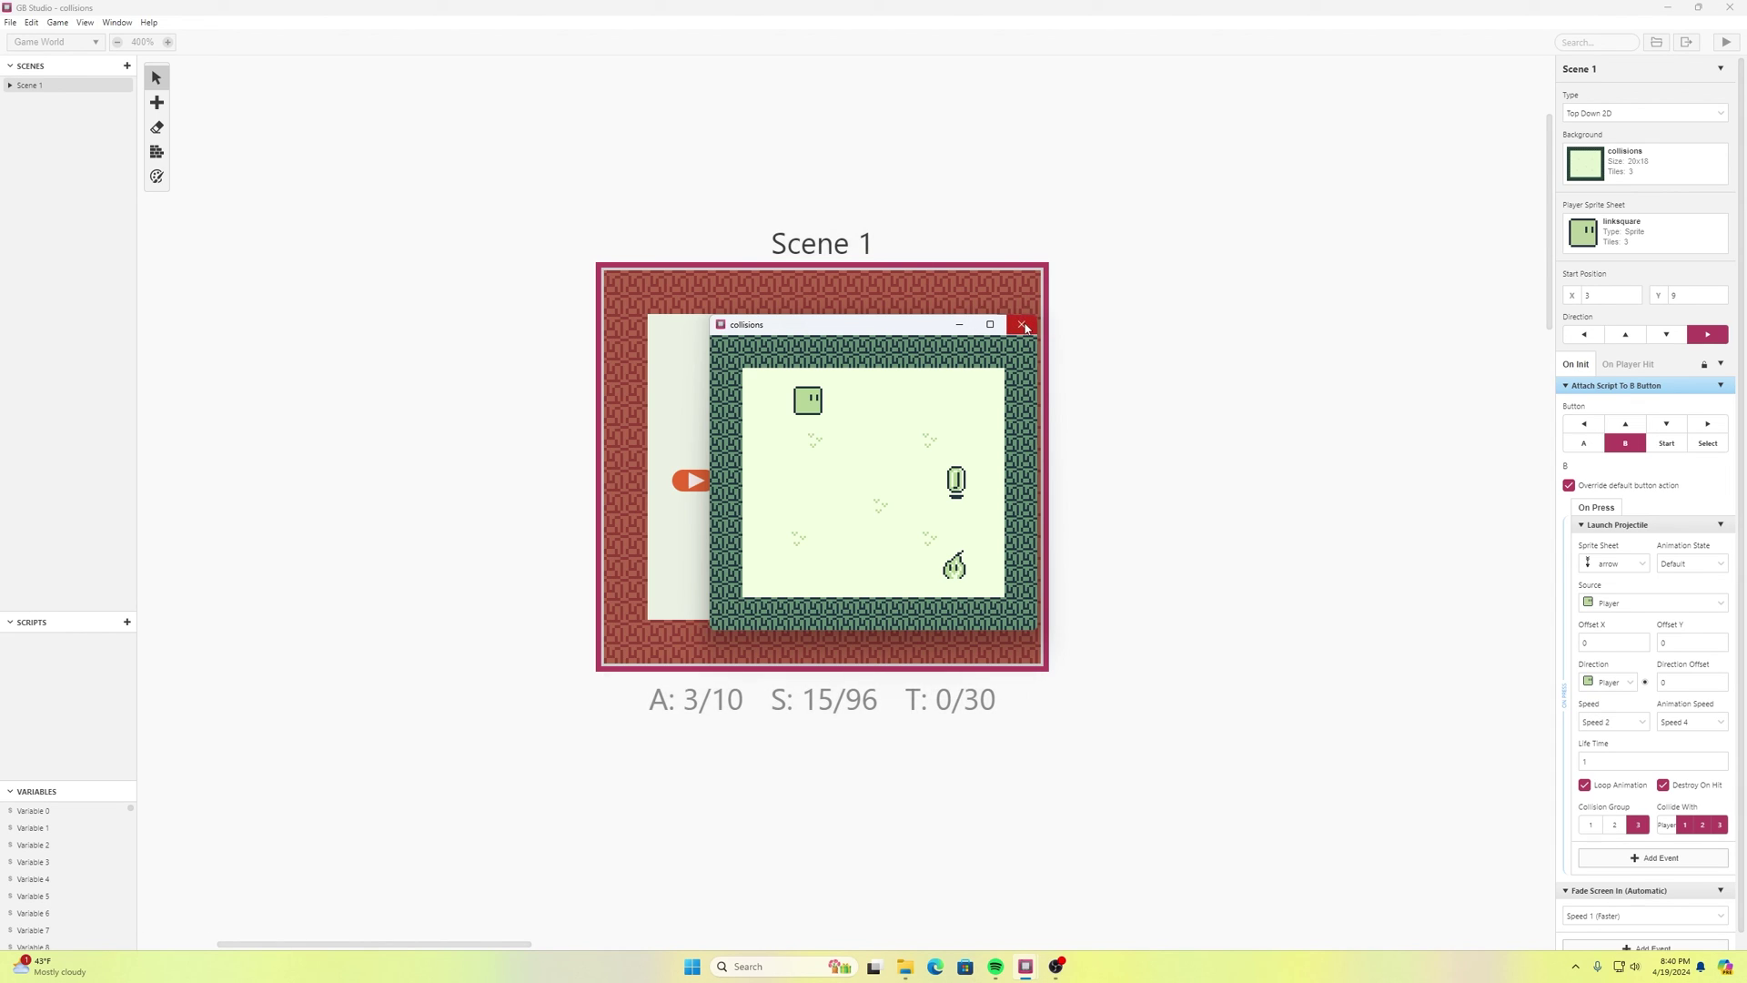
pyautogui.click(1025, 328)
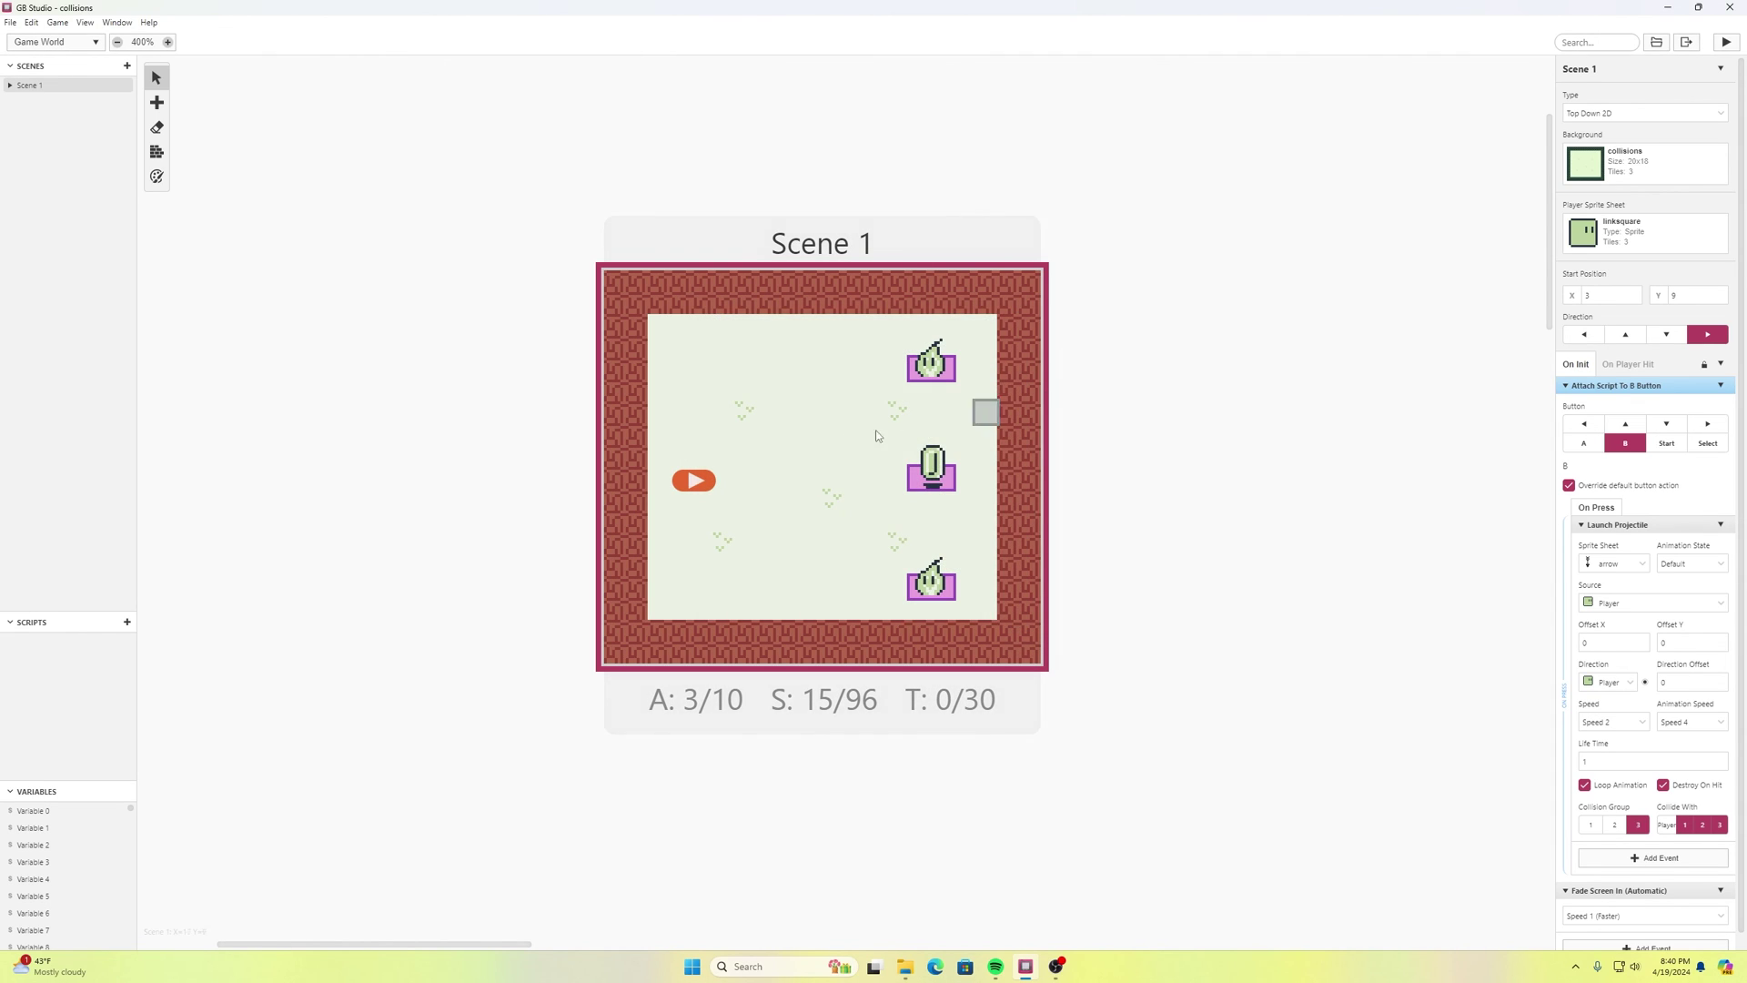
# - Add Player to the Collide With targets of Actor 2's fire projectile and save the project
pyautogui.click(937, 368)
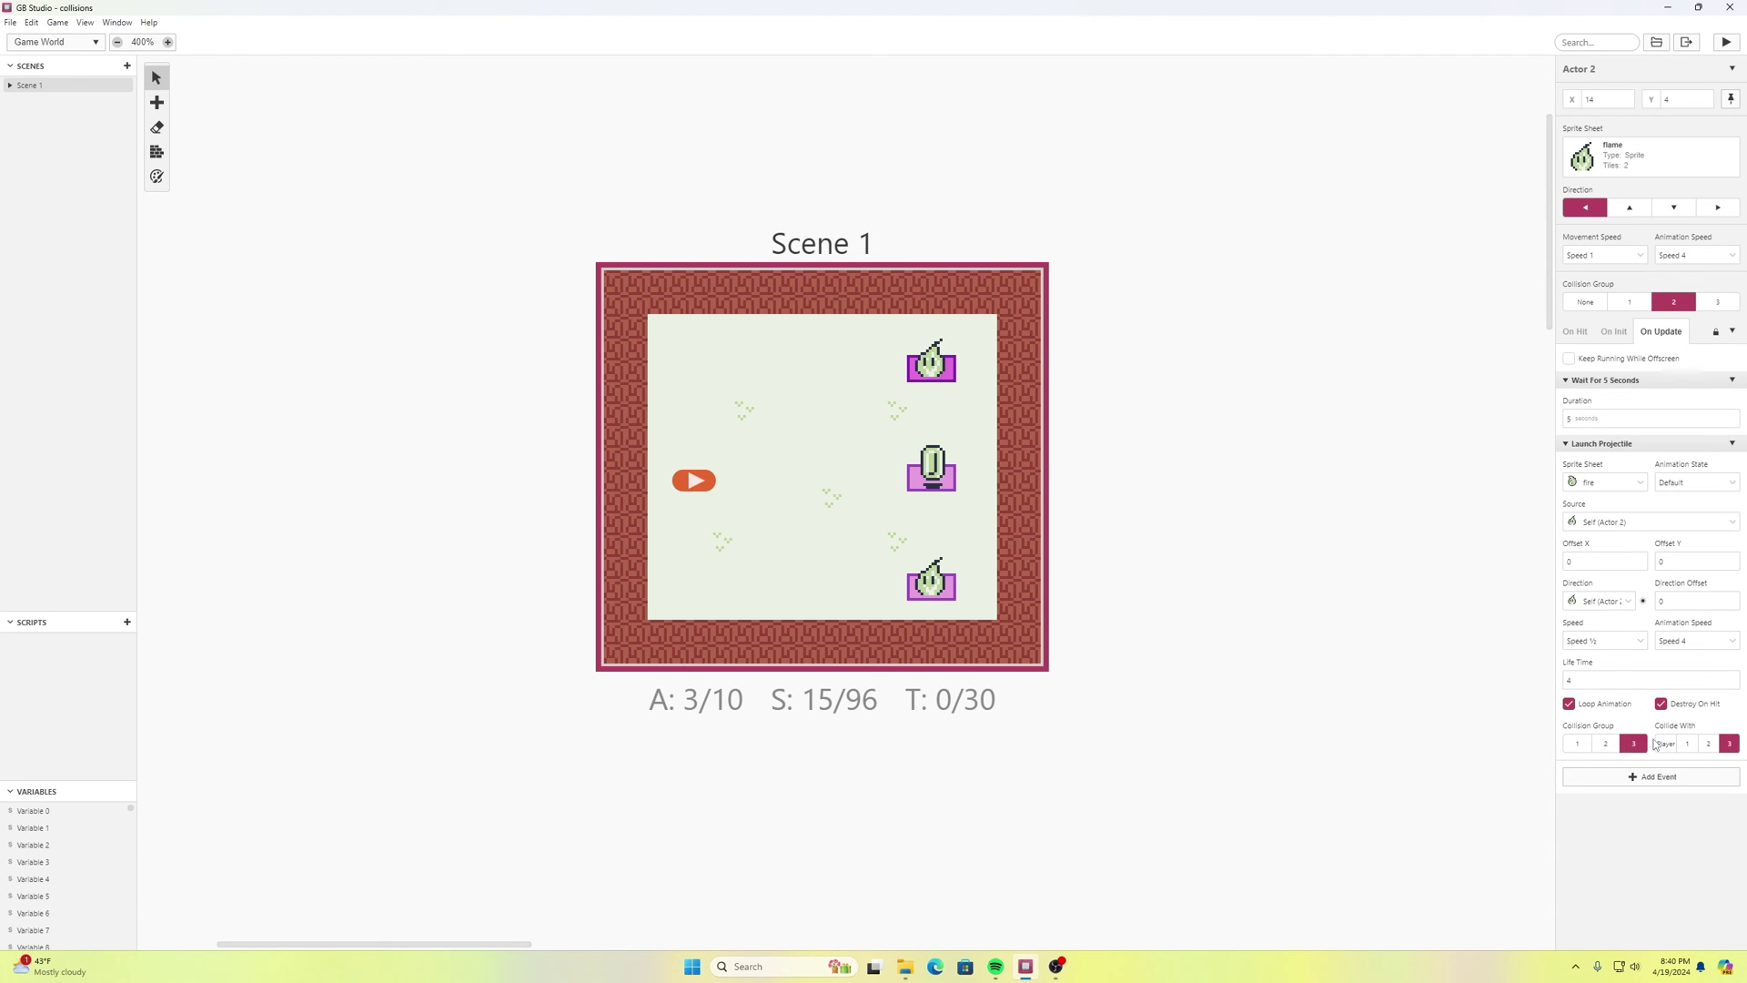
pyautogui.click(1665, 743)
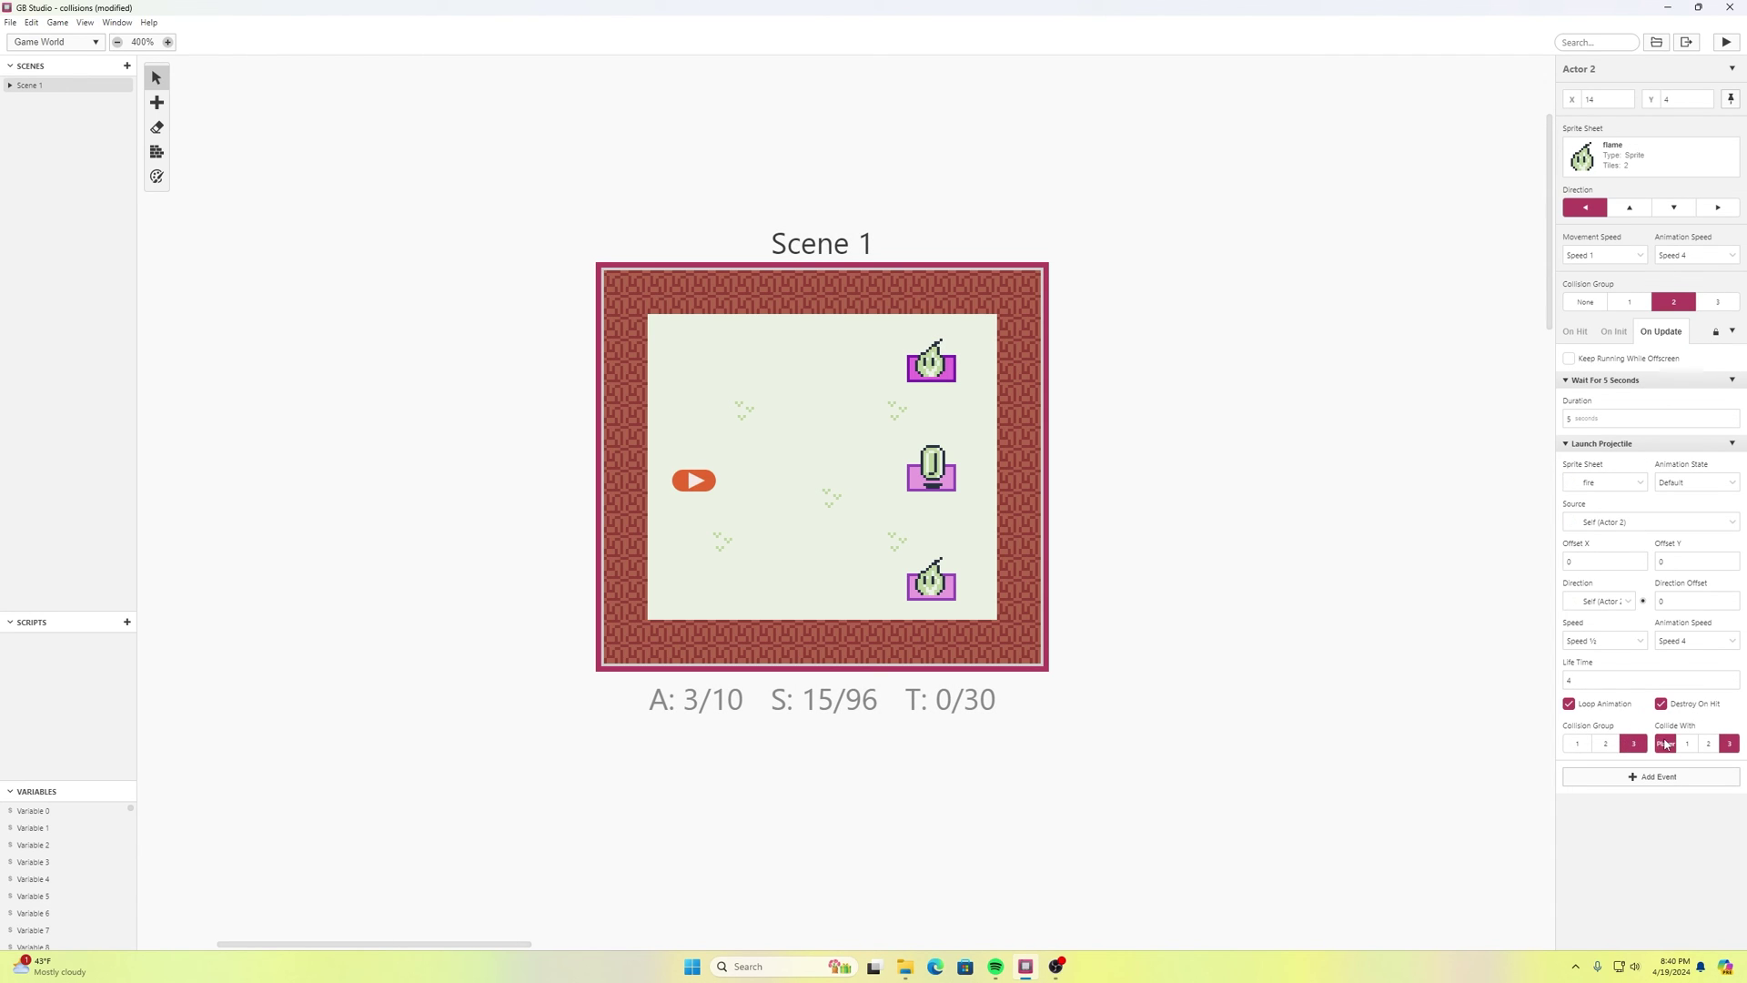
pyautogui.click(10, 21)
pyautogui.click(33, 88)
# - Play-test the game by moving level with the upper enemy and shooting arrows against its fire projectile
pyautogui.click(1727, 42)
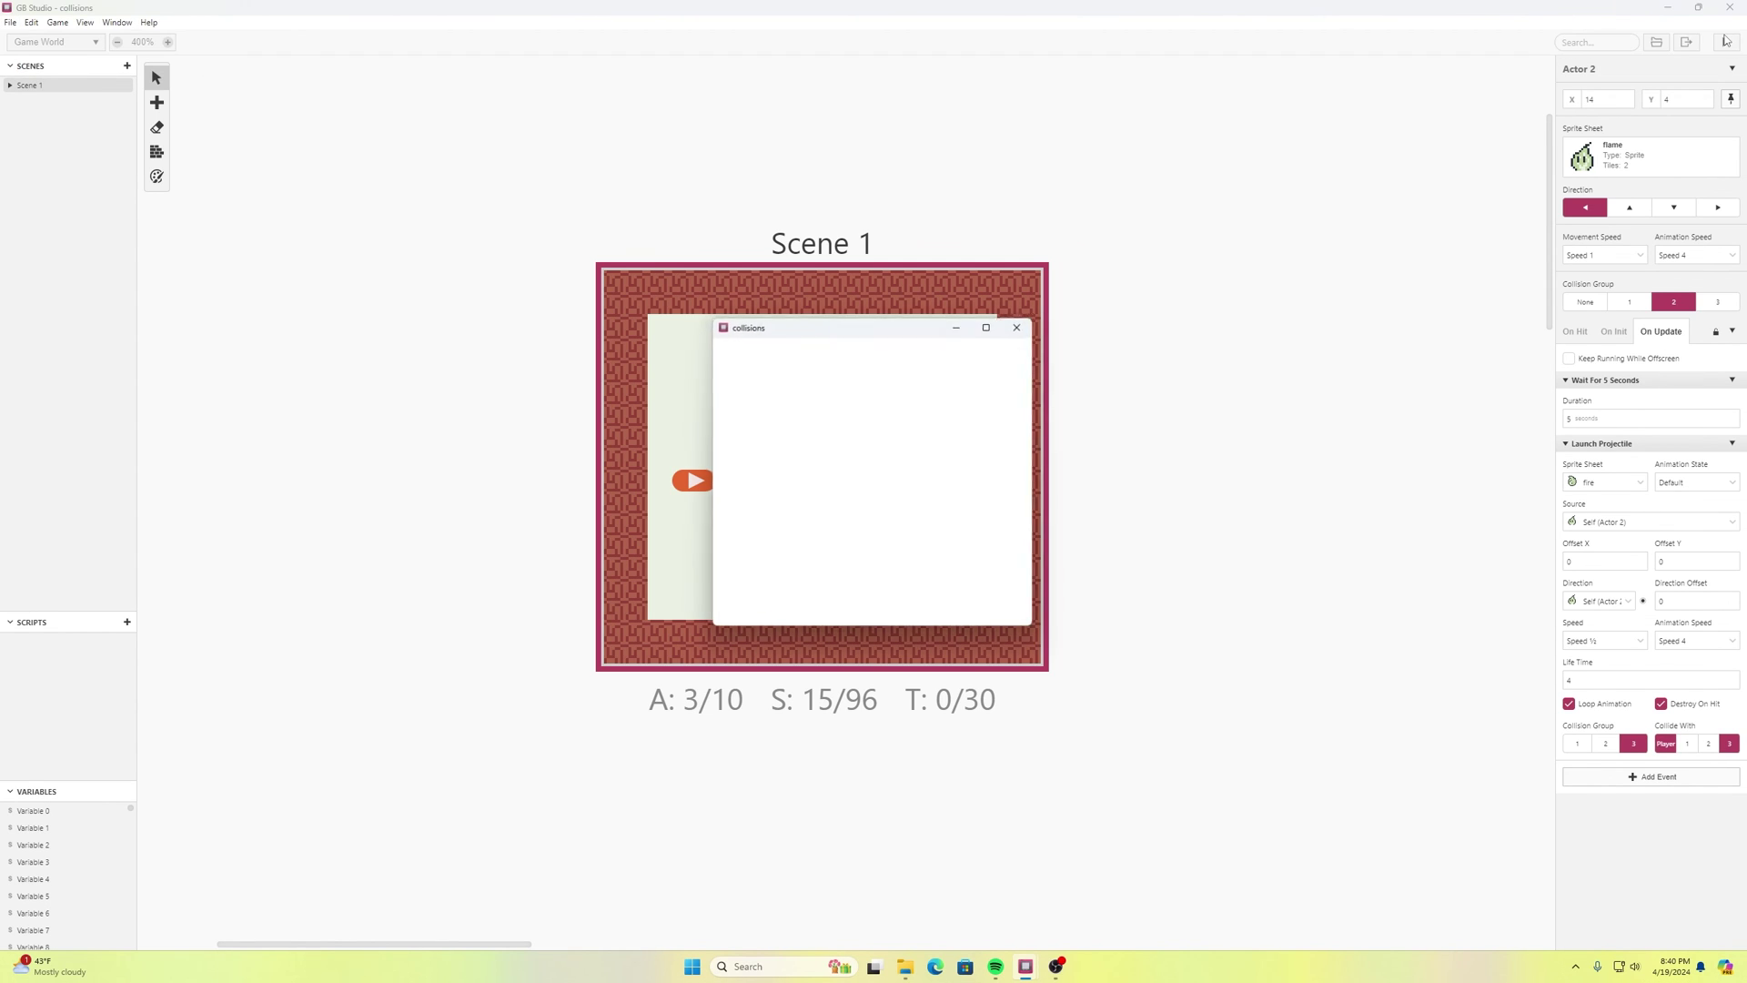
pyautogui.press('z')
pyautogui.press('Up')
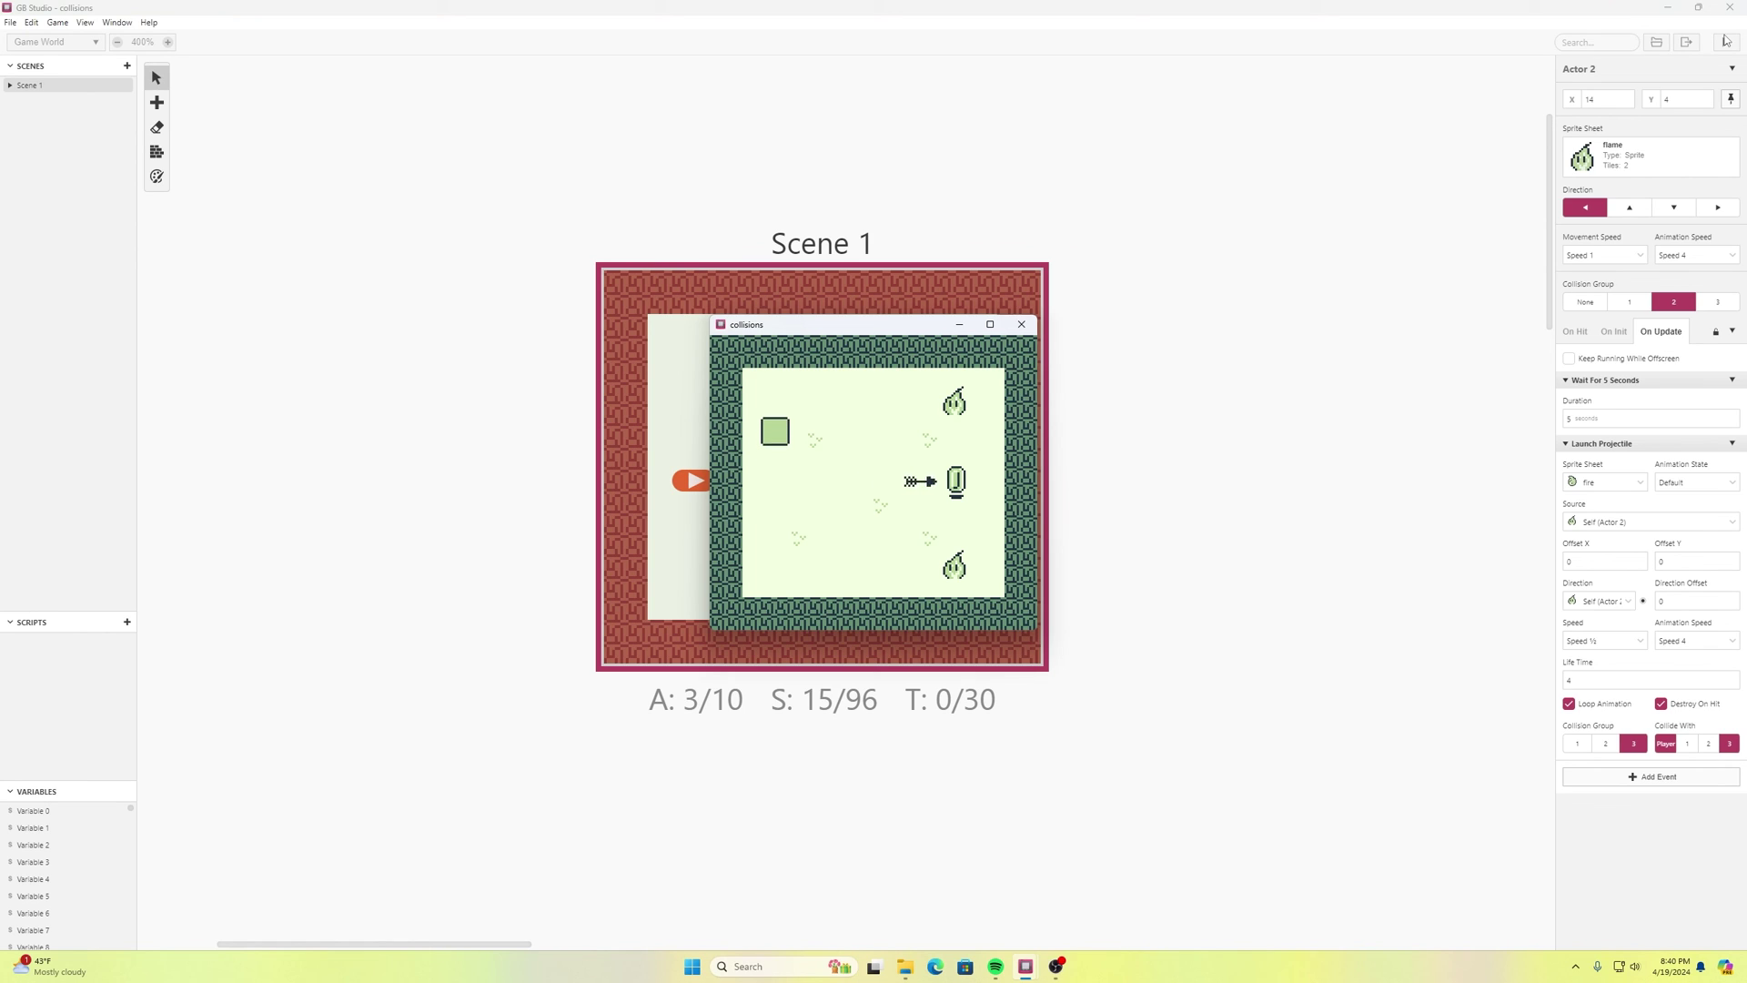
pyautogui.press('Right')
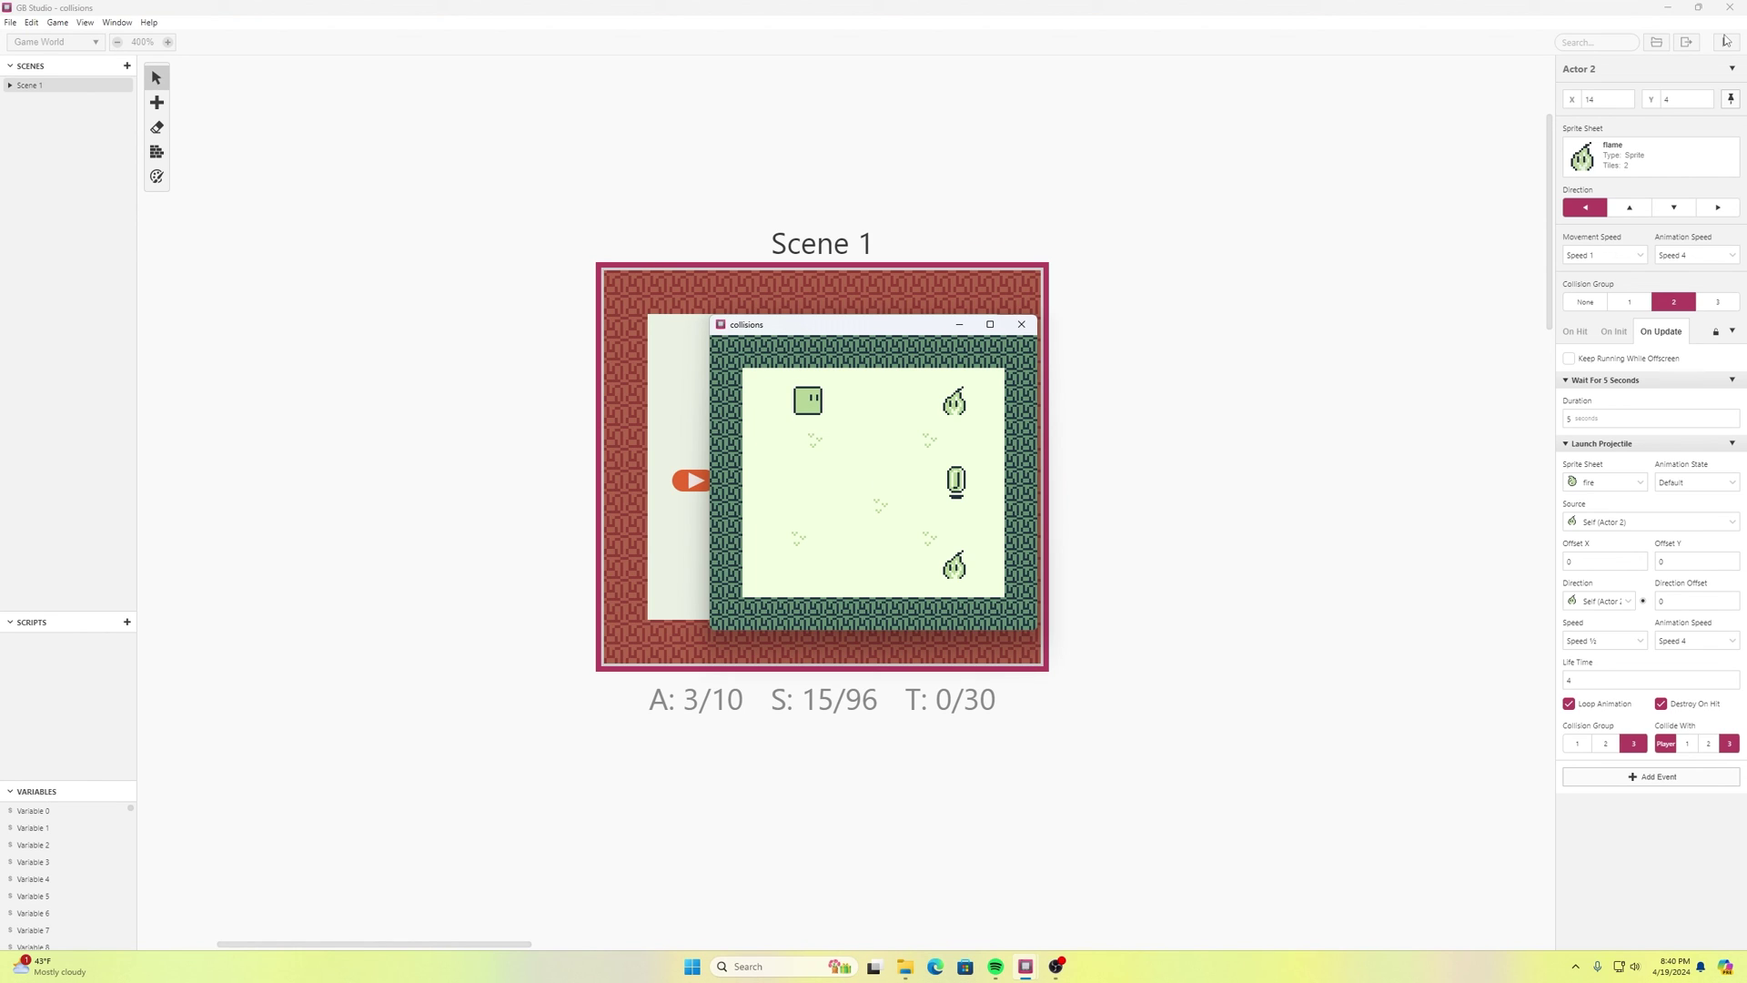
pyautogui.press('z')
pyautogui.press('z')
pyautogui.press('z')
pyautogui.click(1056, 966)
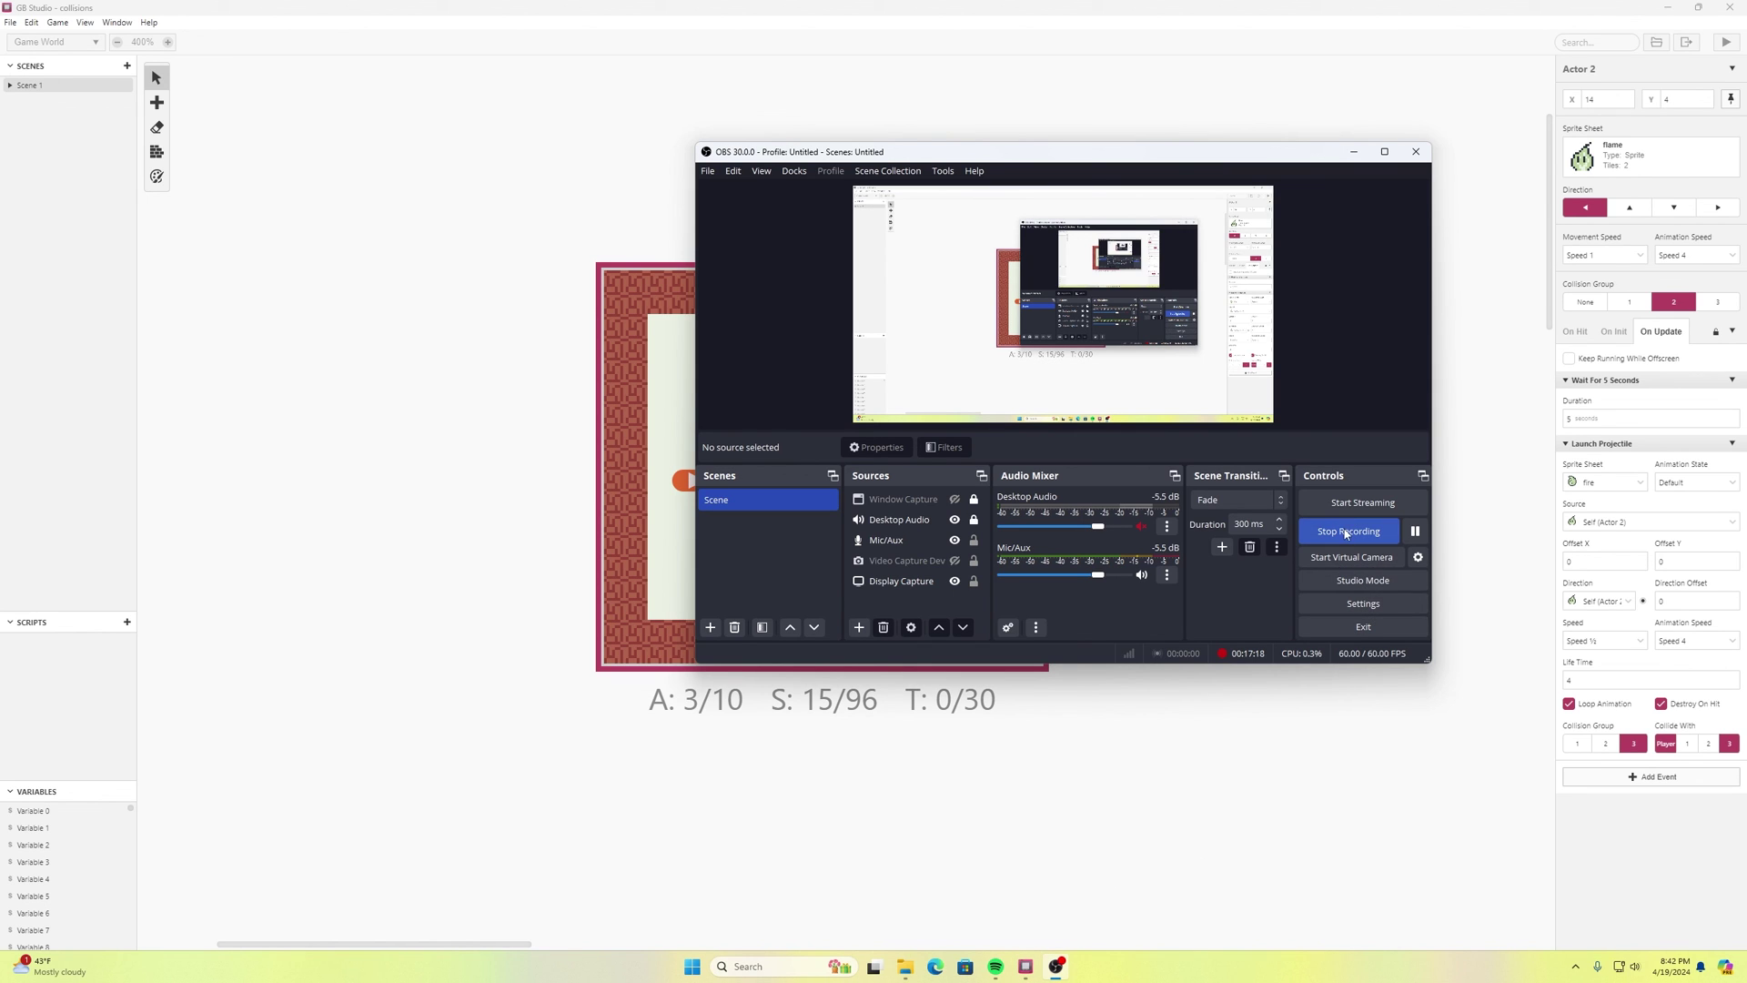